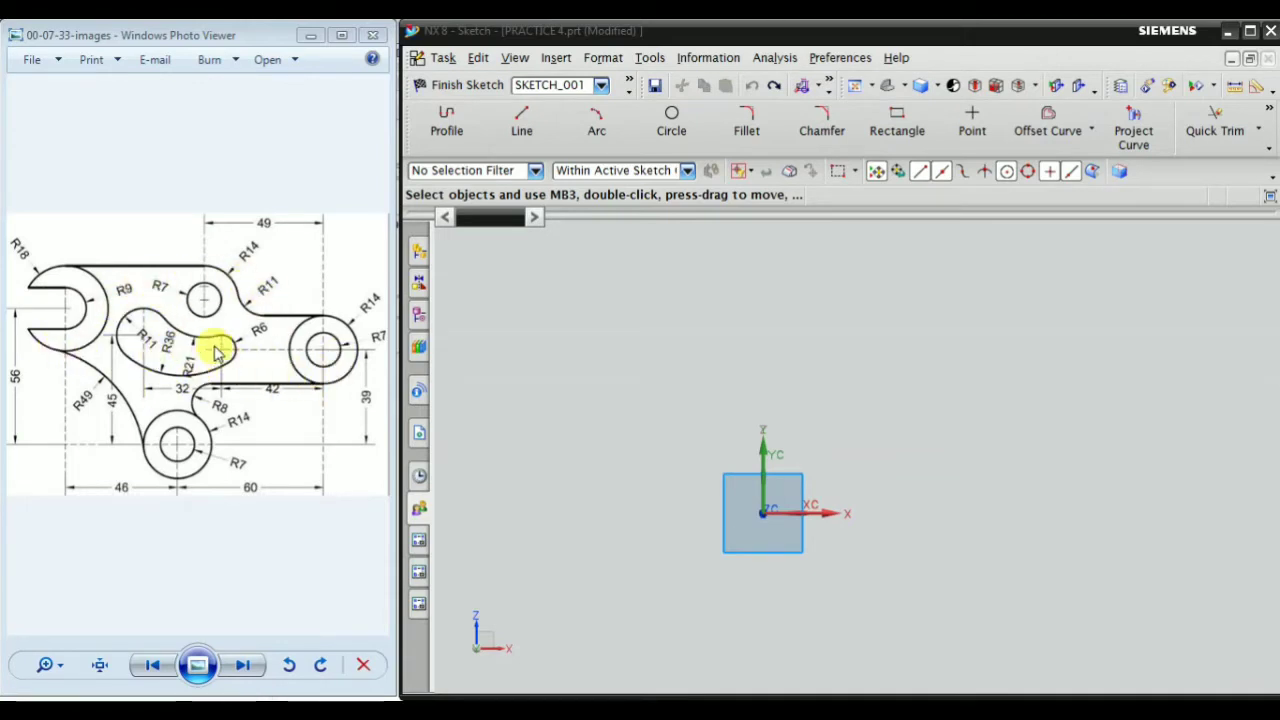
Sketch a circle about 13 mm in diameter centred on the datum origin
left_click(698, 408)
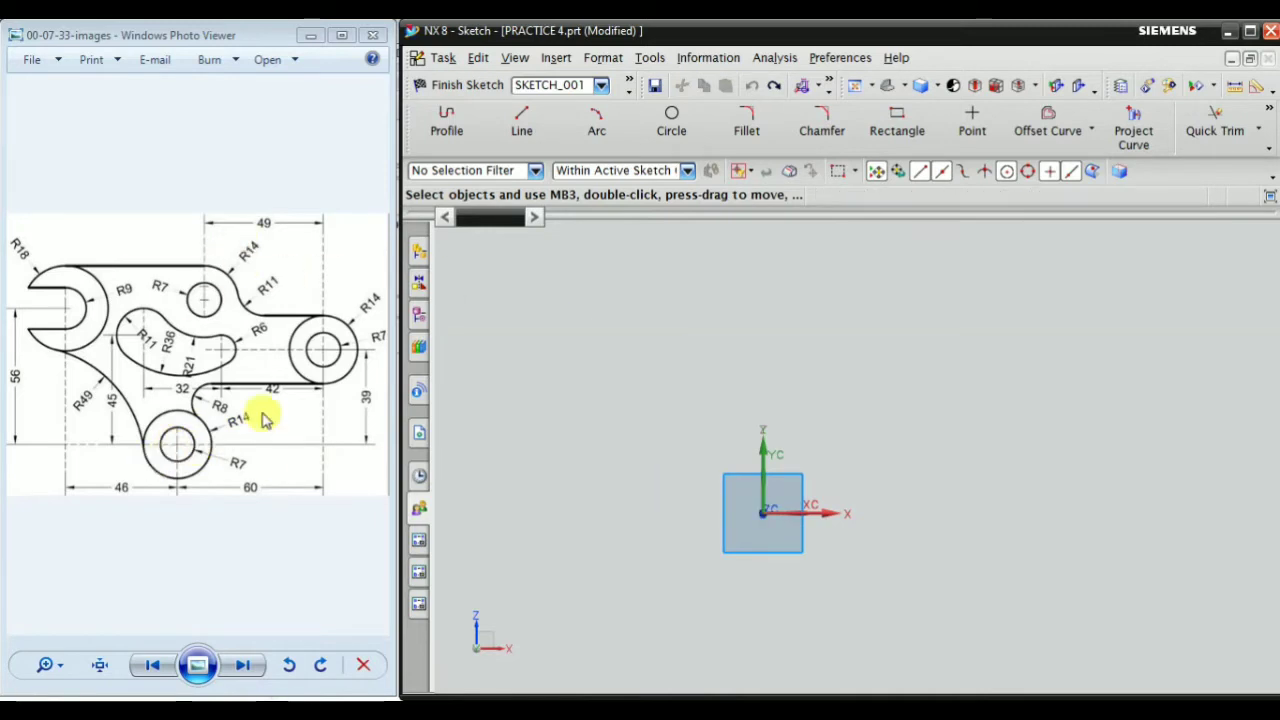
left_click(672, 122)
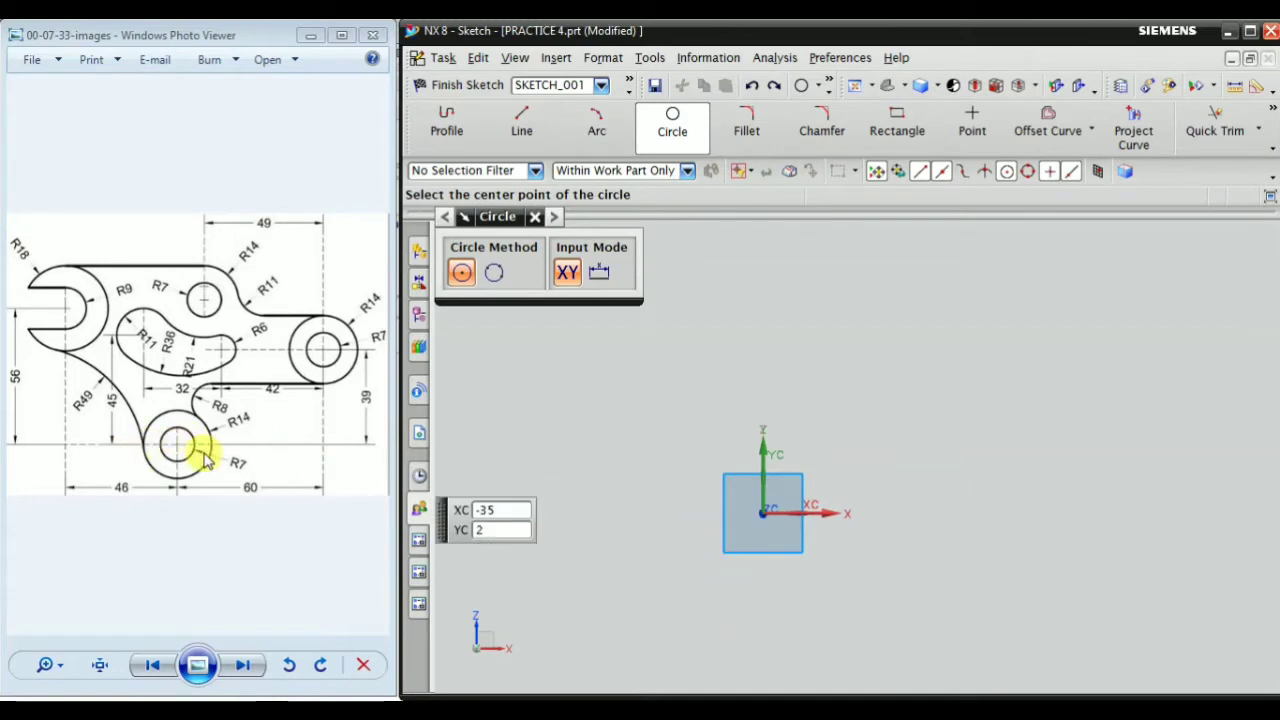
left_click(762, 511)
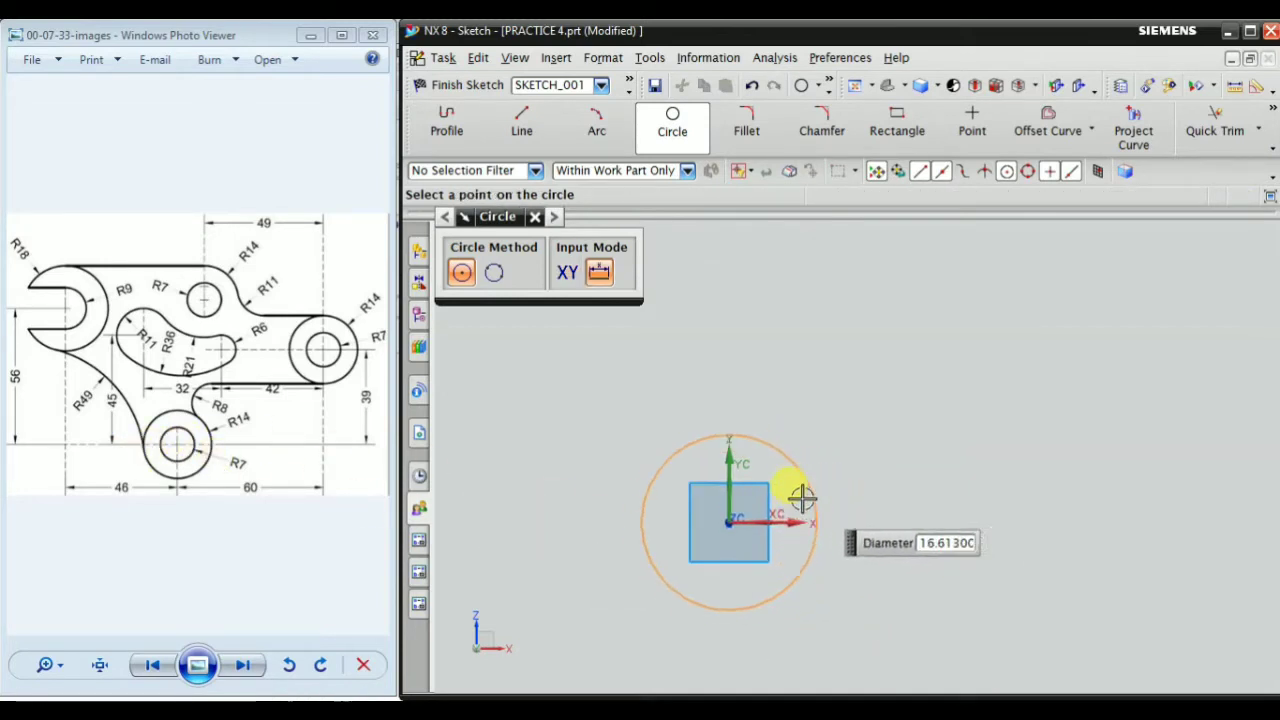
left_click(787, 492)
key("Escape")
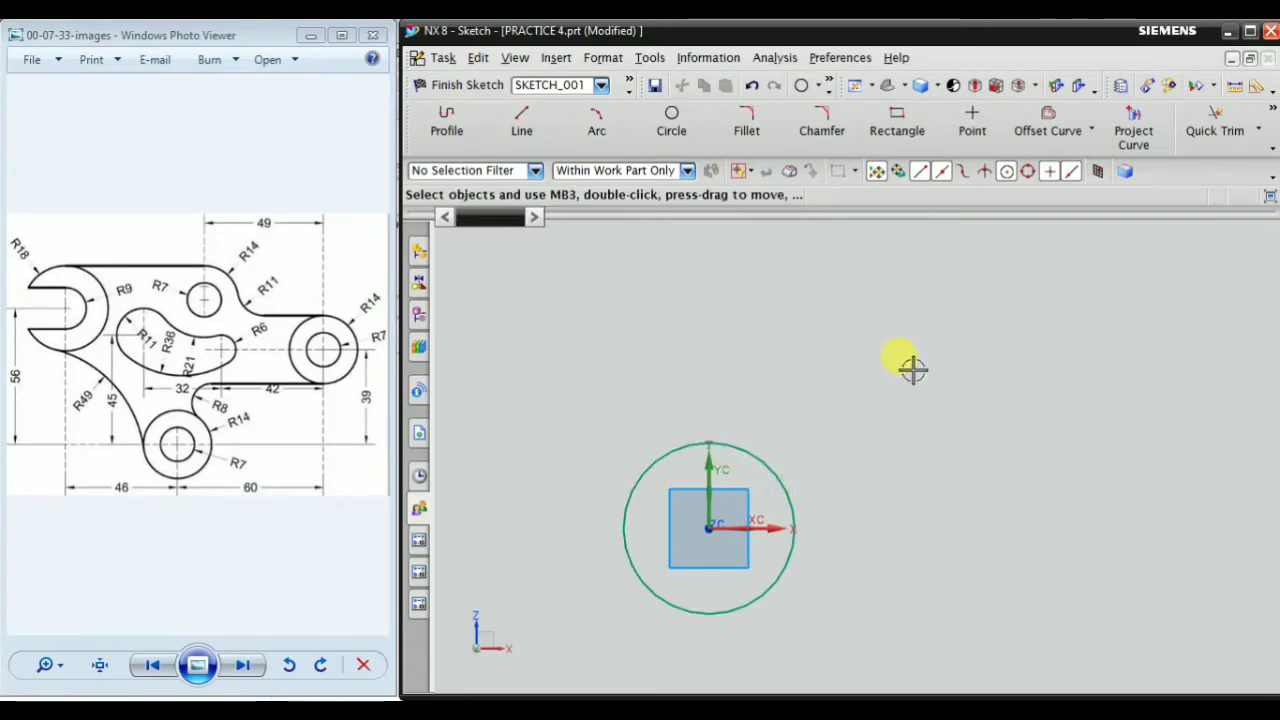
Dimension the circle with an inferred diameter dimension and set it to 14 mm
left_click(1272, 112)
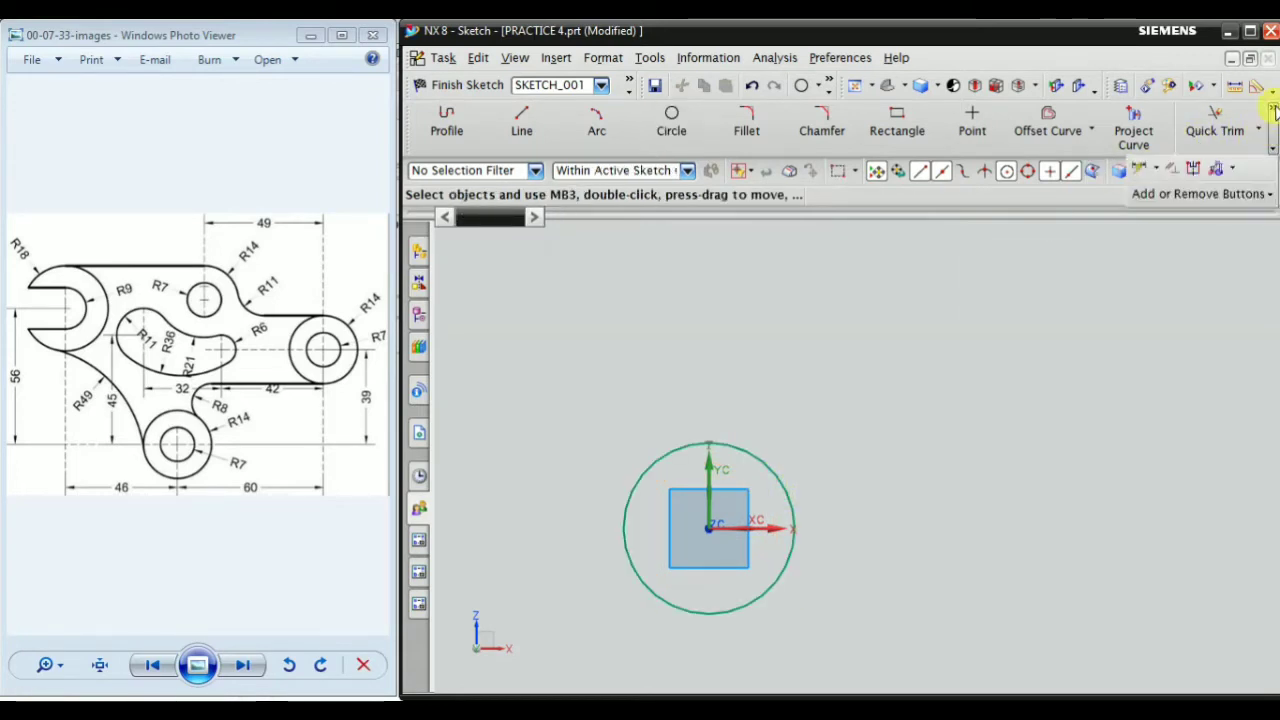
left_click(1138, 170)
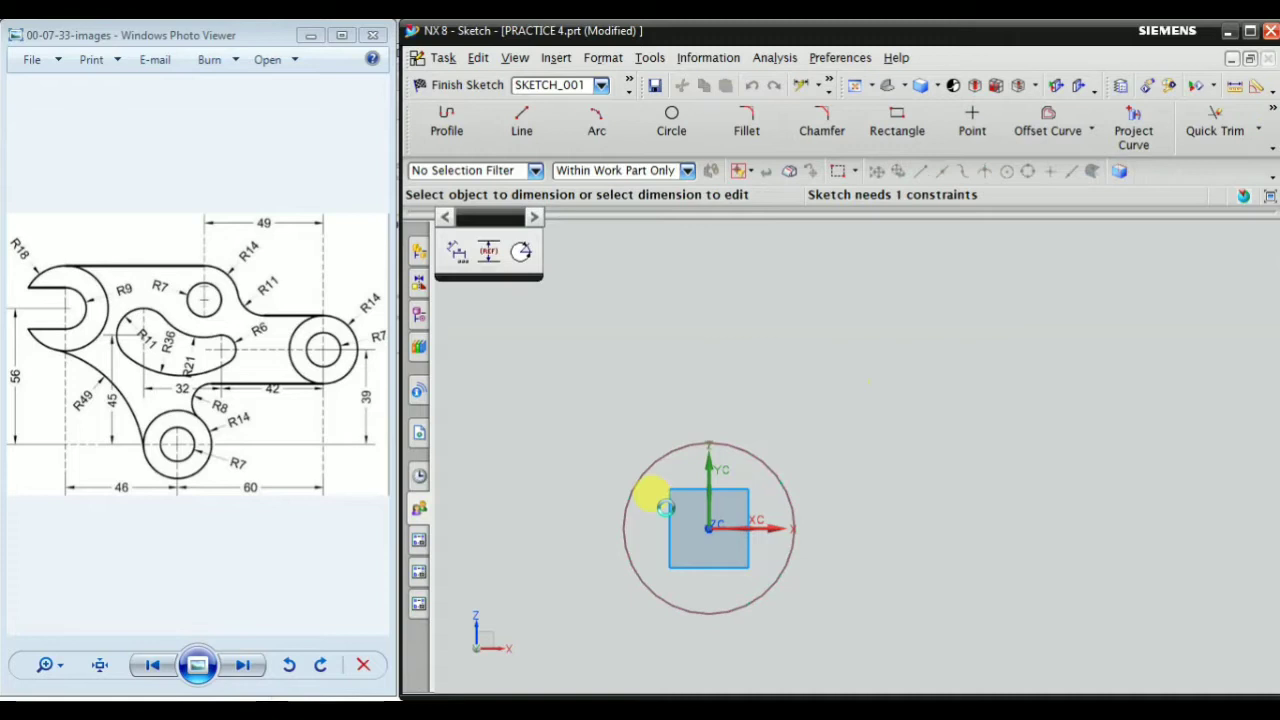
left_click(760, 456)
scroll(831, 409, "down", 3)
scroll(827, 421, "up", 3)
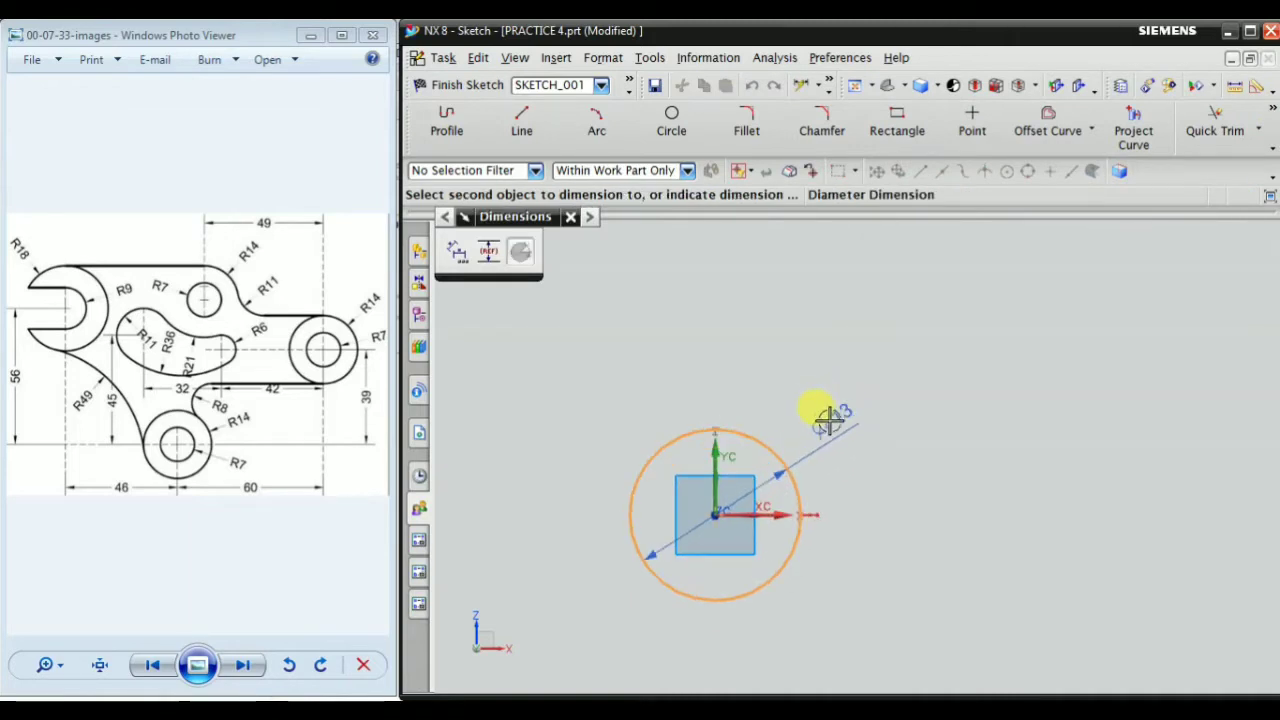
left_click(829, 418)
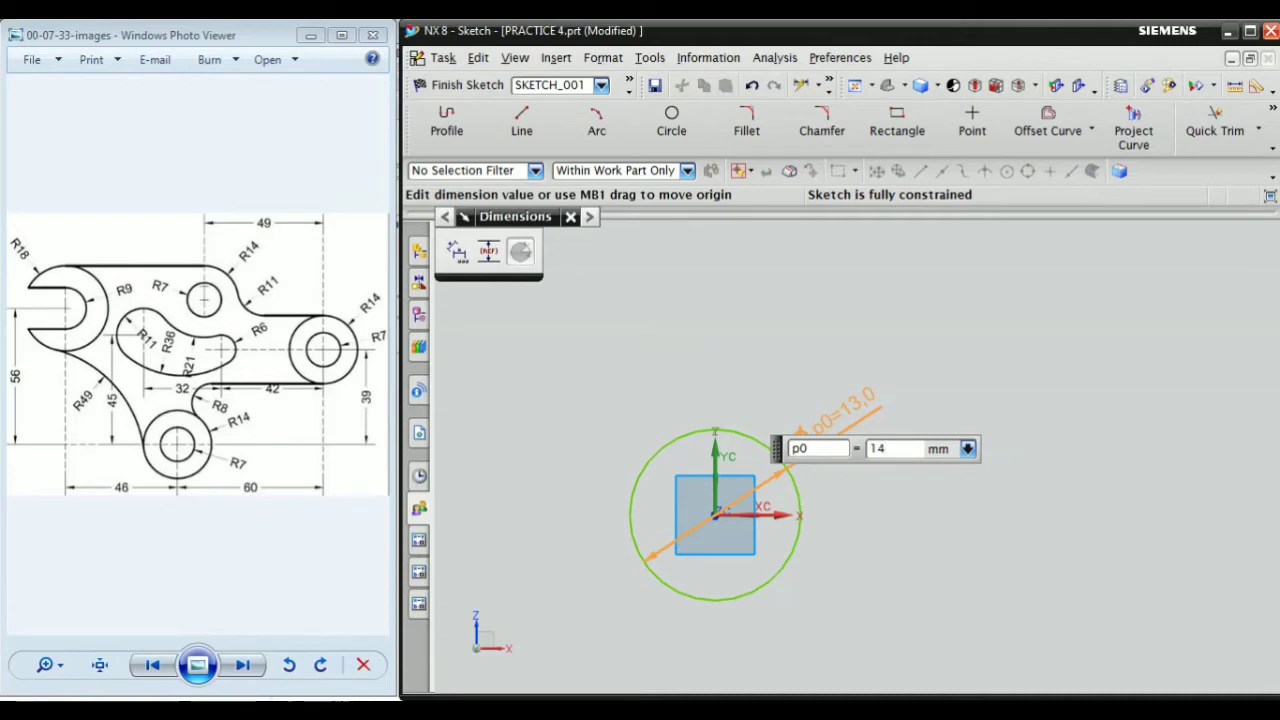
type("14")
key("Return")
key("Escape")
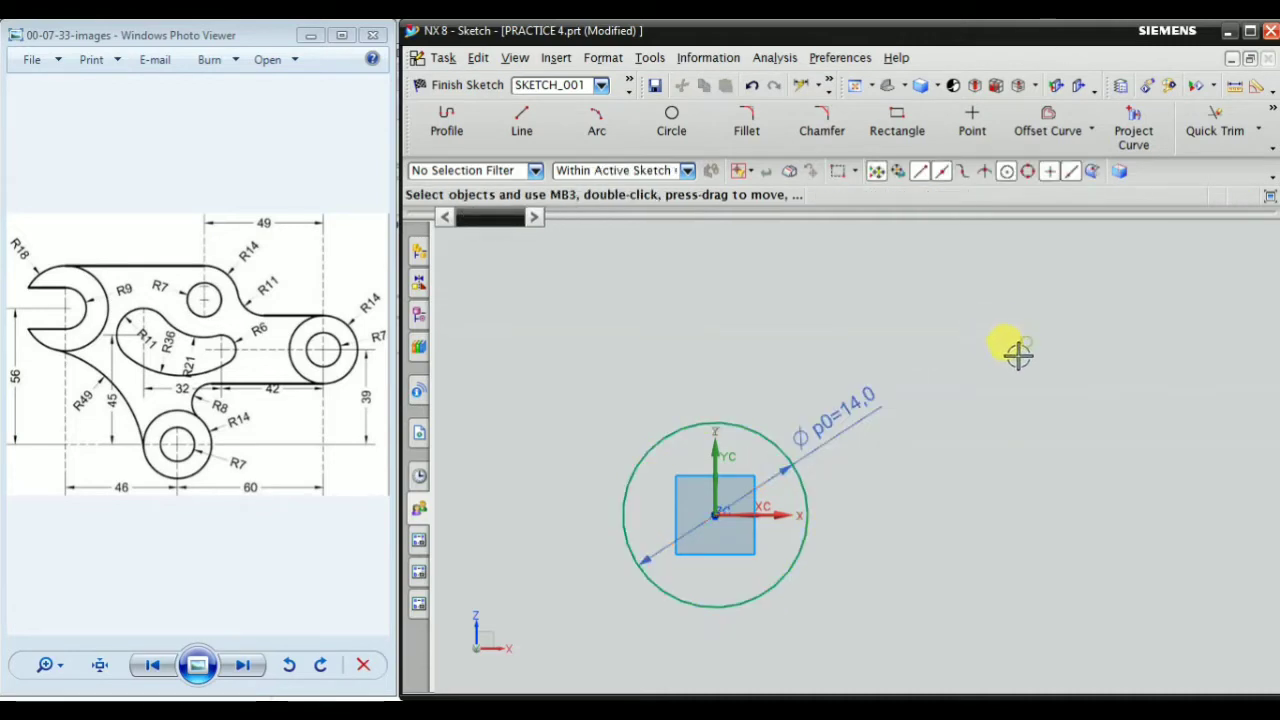
Delete the circle's diameter dimension
scroll(990, 366, "down", 2)
scroll(986, 350, "up", 2)
right_click(908, 376)
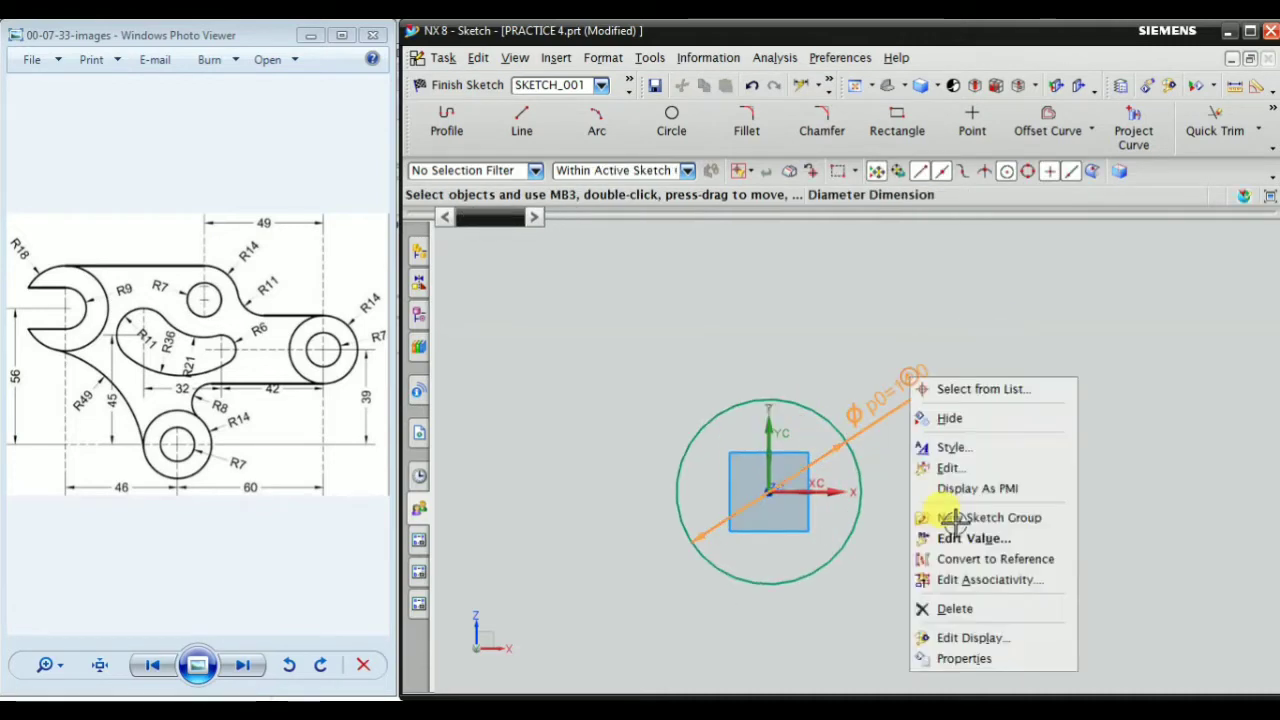
left_click(955, 608)
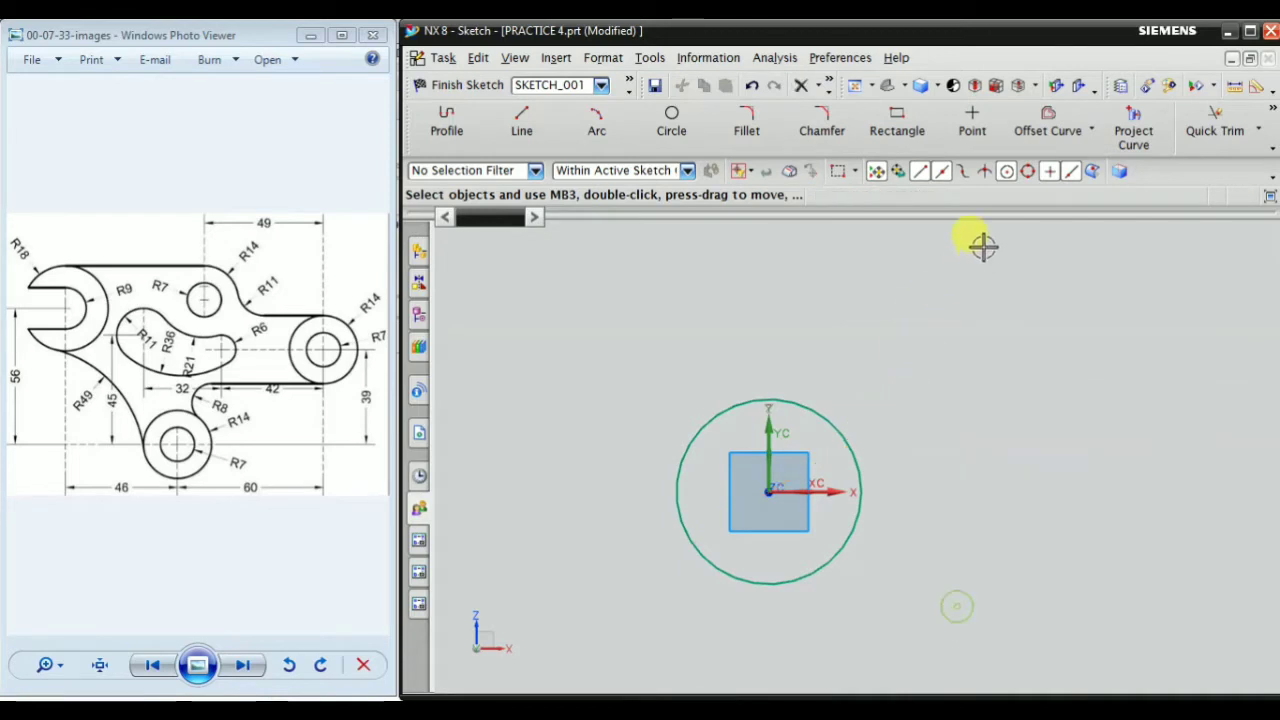
Add a radius dimension to the circle and move its label lower, just outside the circle
left_click(1273, 112)
left_click(1161, 171)
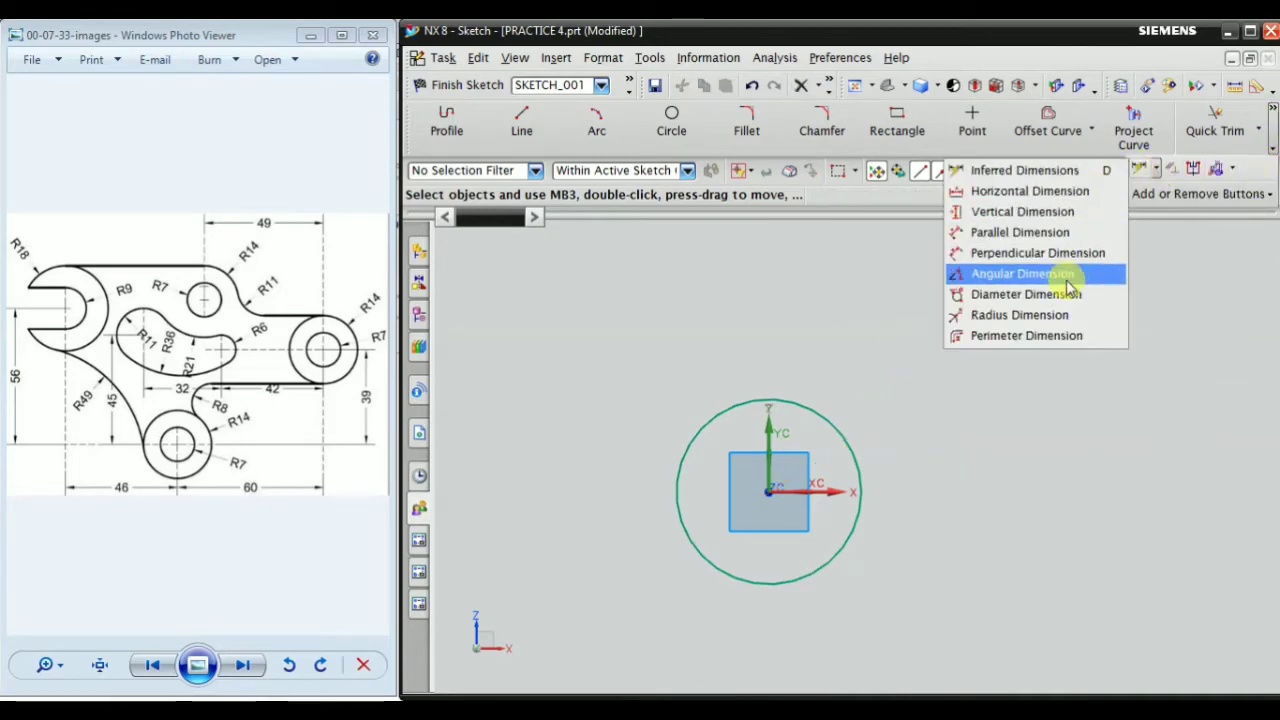
left_click(1044, 315)
left_click(813, 437)
left_click(903, 394)
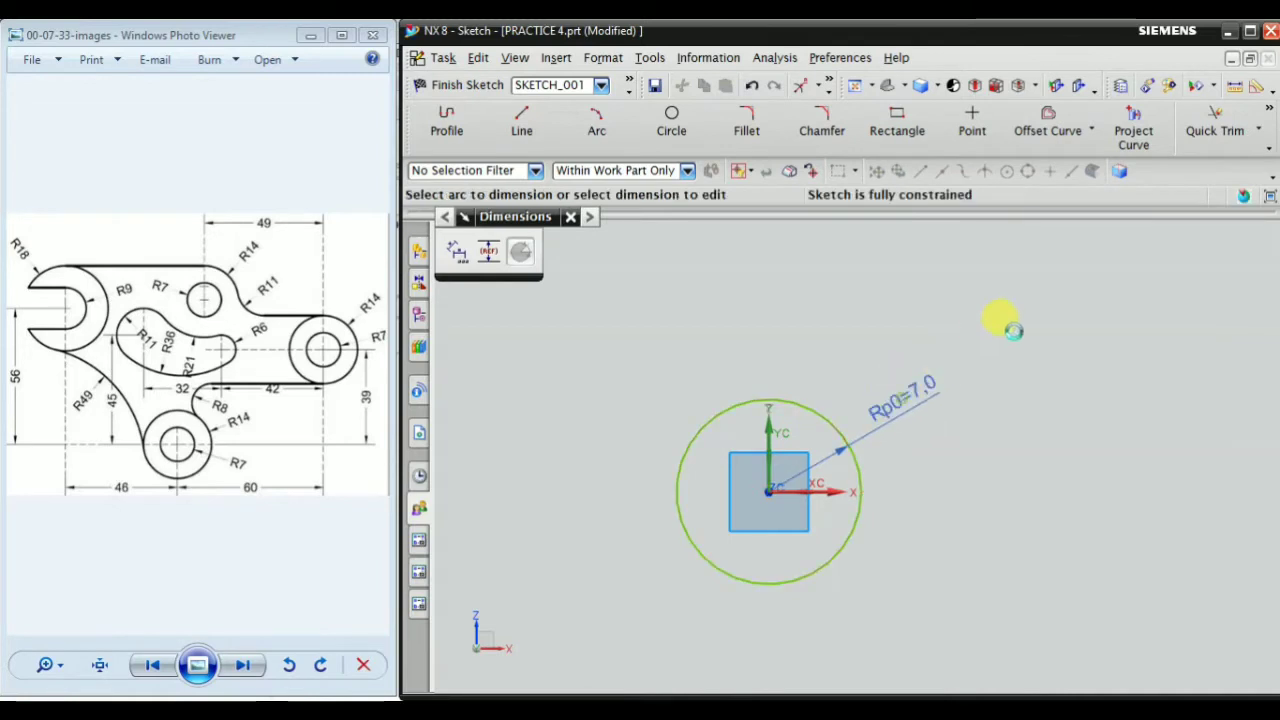
middle_click(1093, 368)
left_click_drag(917, 401, 942, 441)
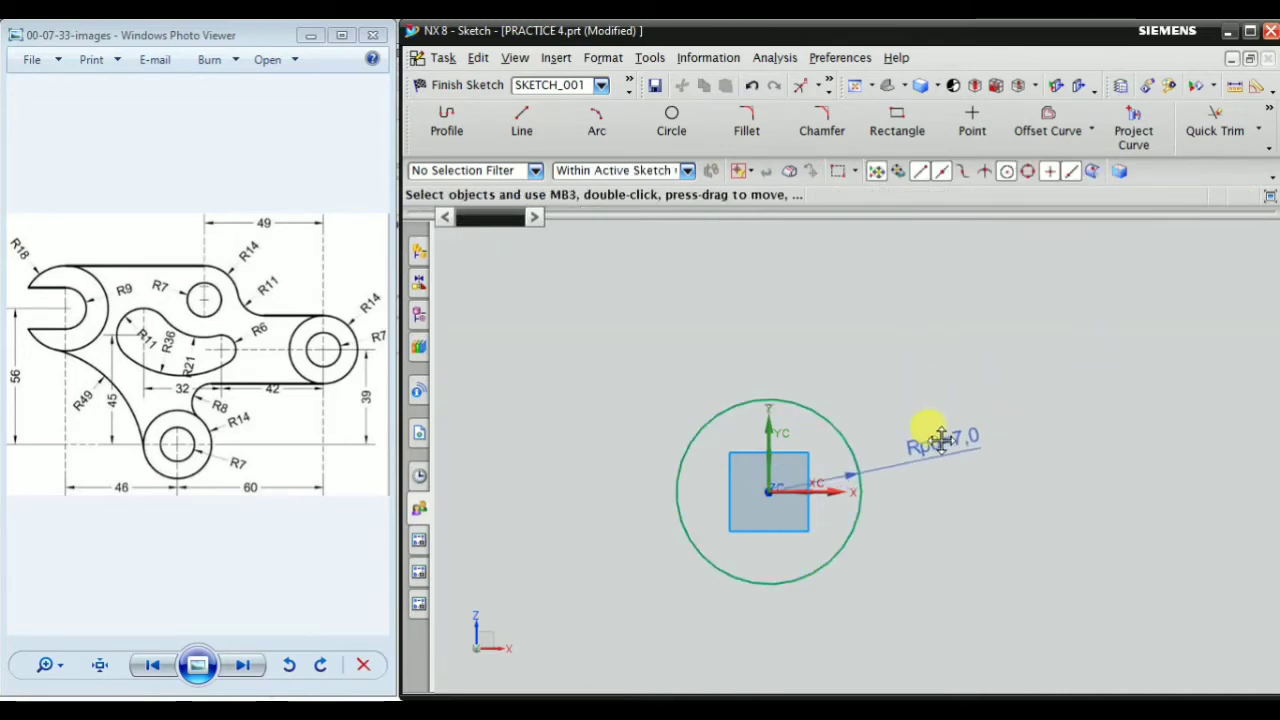
Sketch a second, larger circle about 24.6 mm in diameter, concentric with the first at the origin
left_click(671, 120)
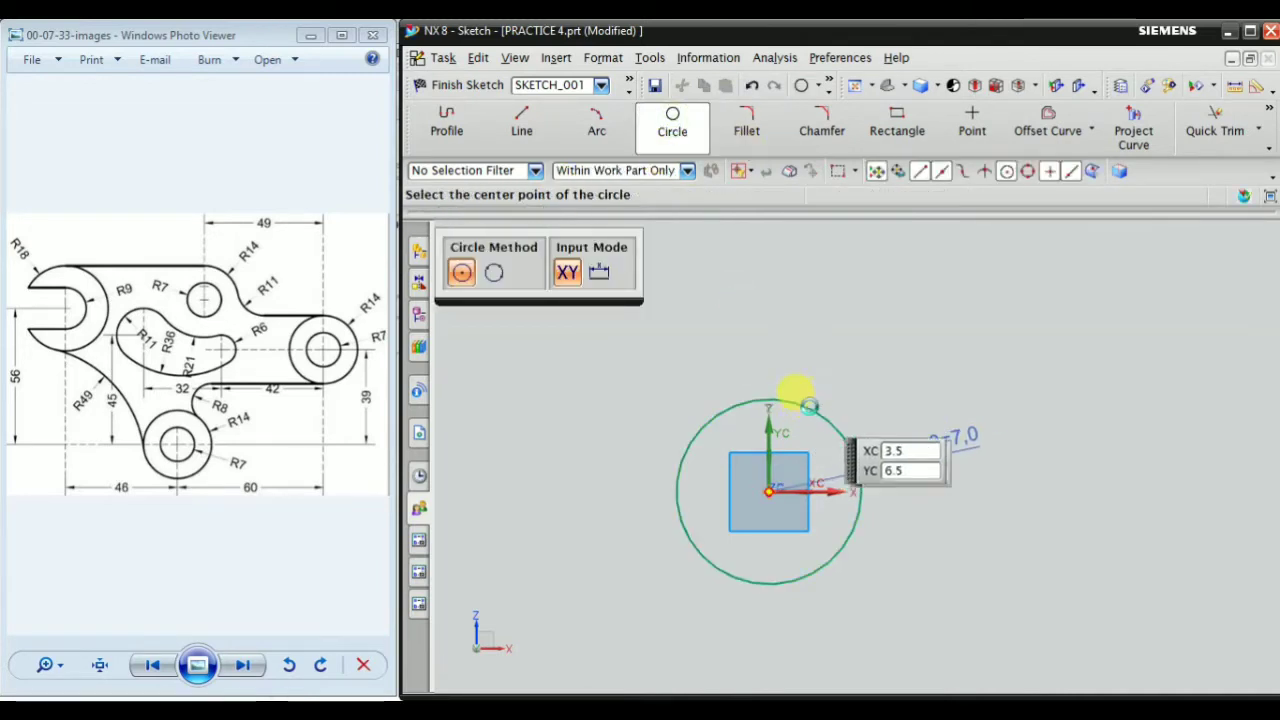
left_click(800, 405)
left_click(856, 355)
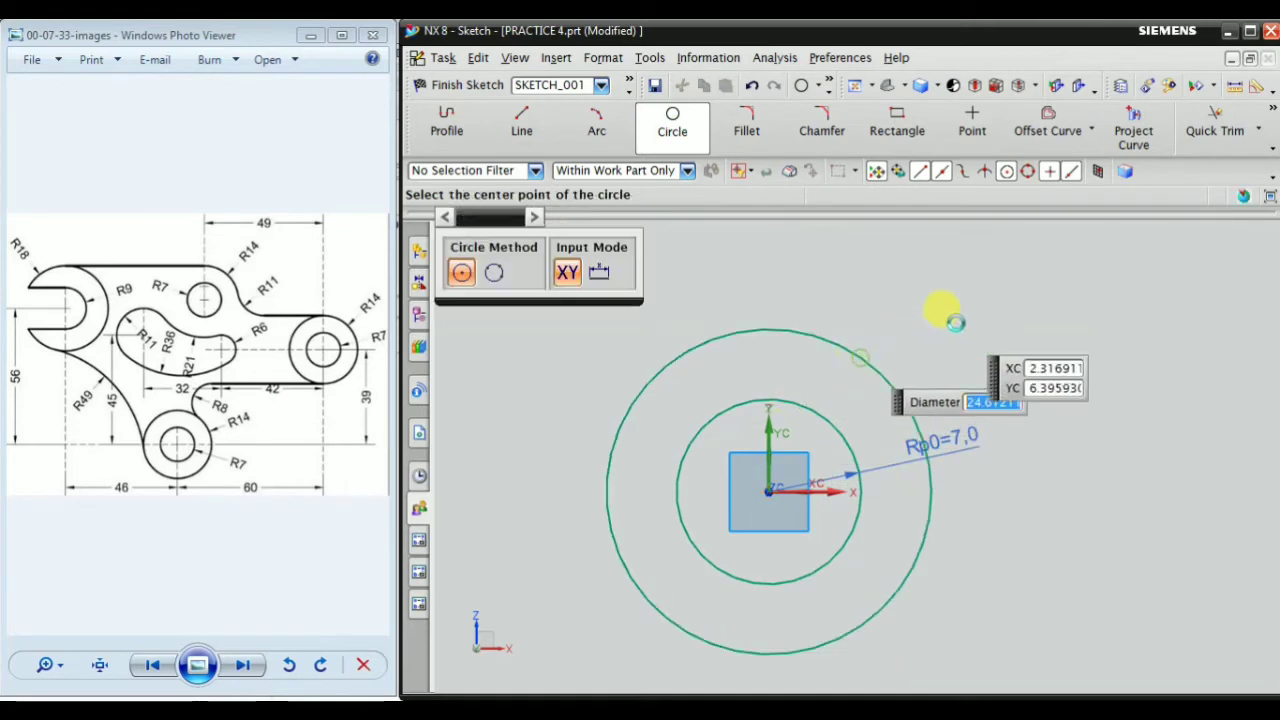
middle_click(1000, 225)
Add a radius dimension to the outer circle and set it to 14 mm
left_click(1273, 110)
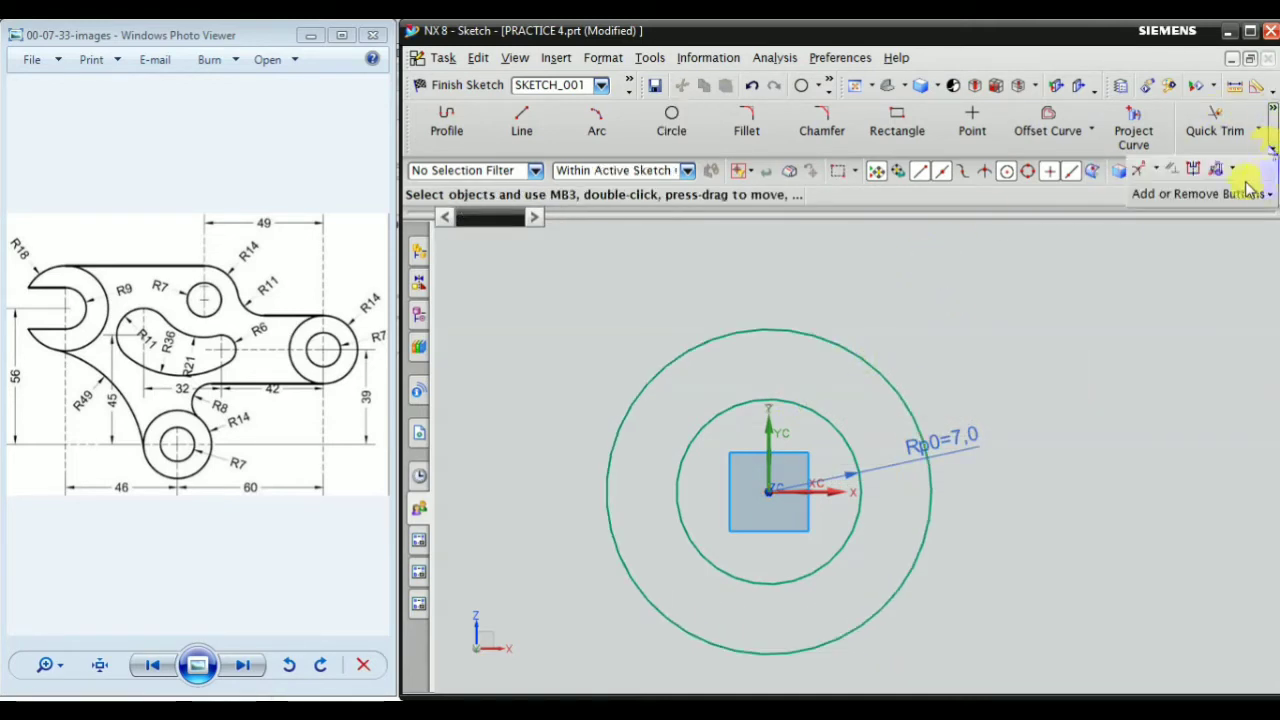
left_click(1135, 170)
left_click(905, 393)
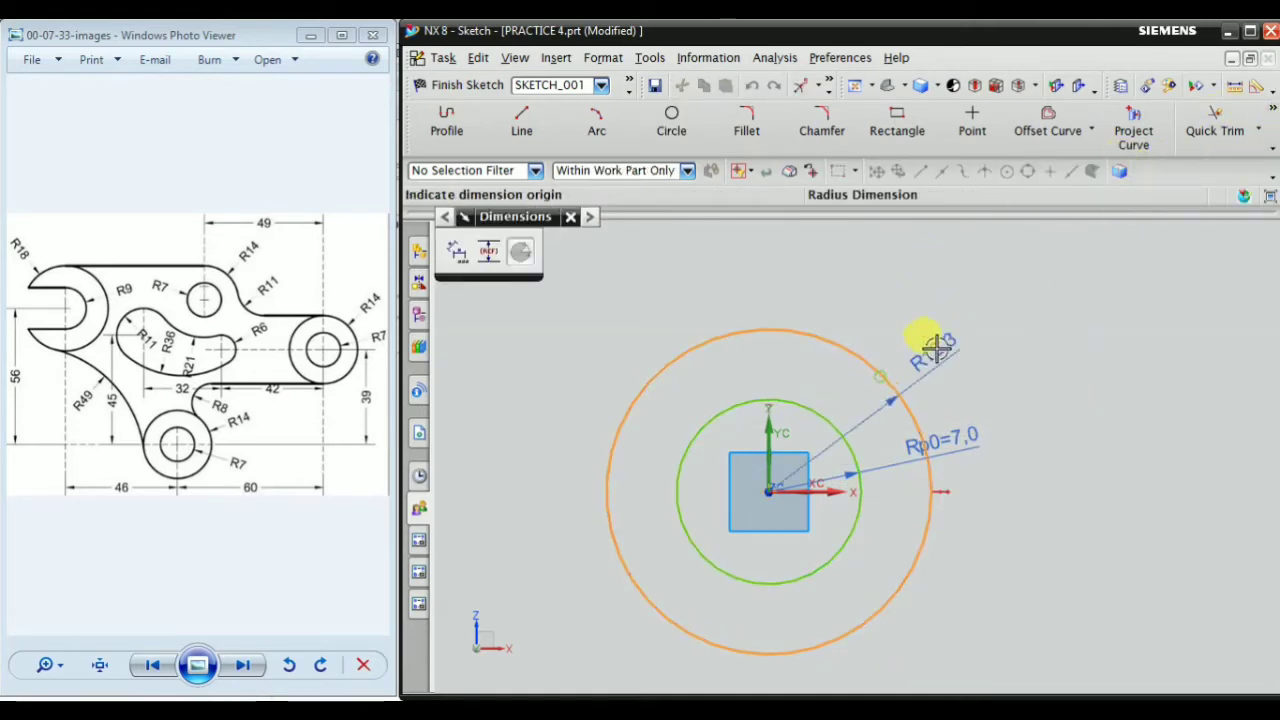
left_click(955, 332)
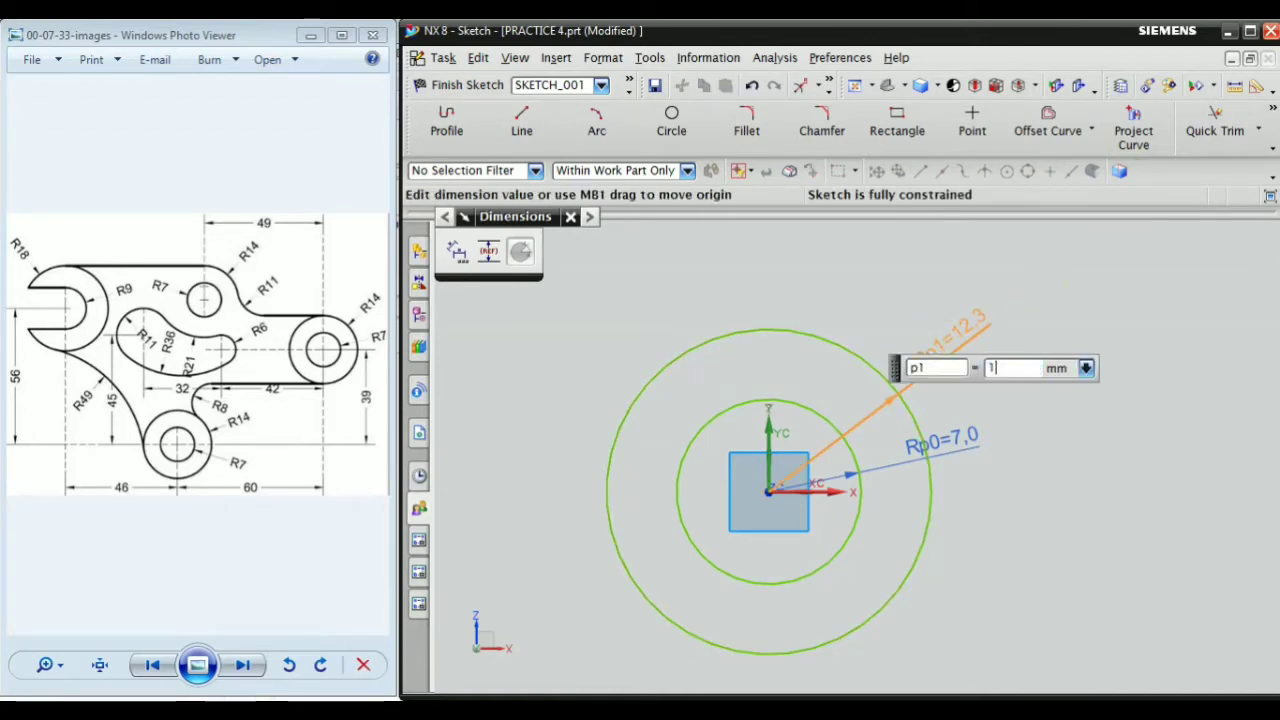
key("Return")
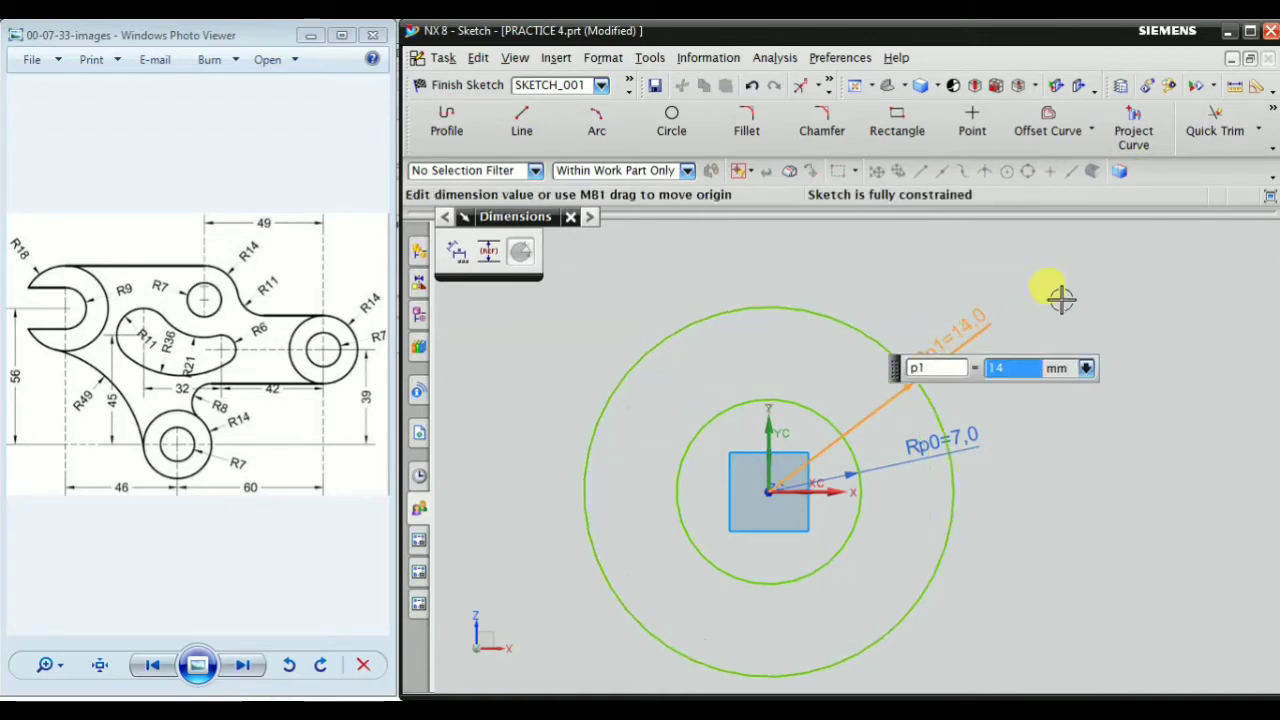
key("Escape")
Reposition the two radius dimension labels so they sit apart from each other outside the circles
left_click_drag(975, 343, 1063, 350)
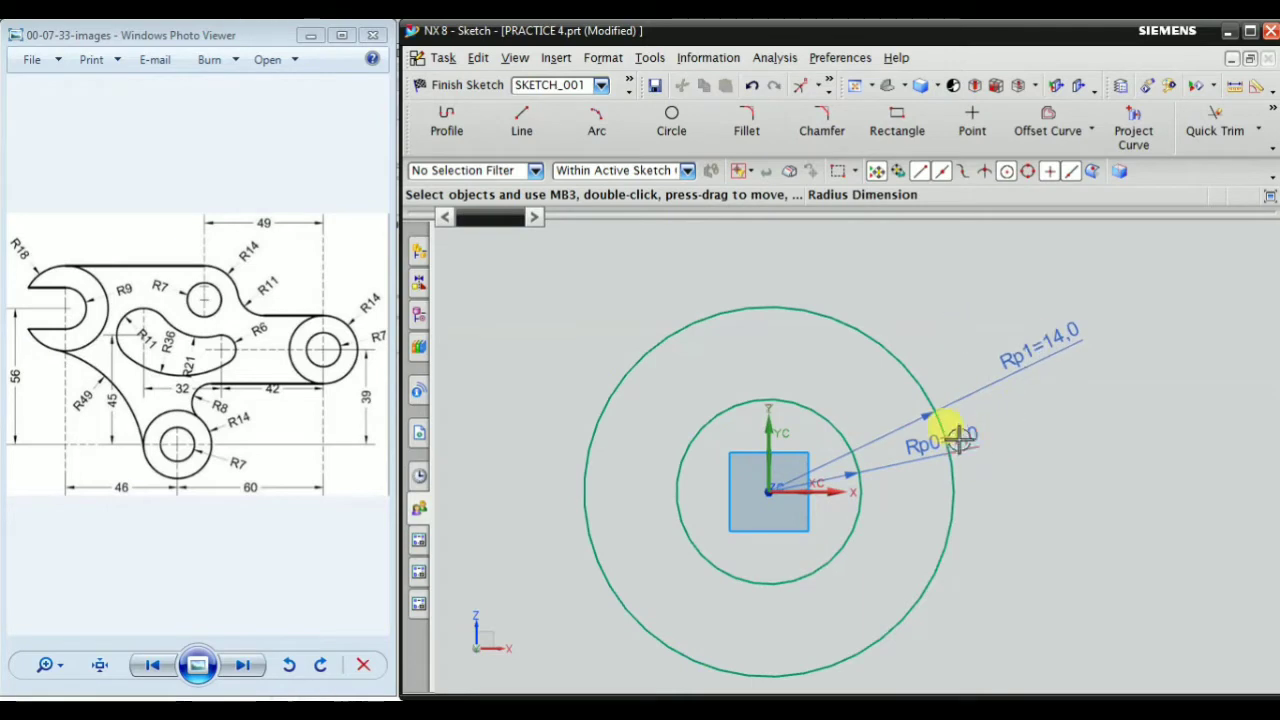
left_click_drag(957, 434, 1078, 436)
scroll(1064, 470, "up", 1)
scroll(1016, 414, "down", 1)
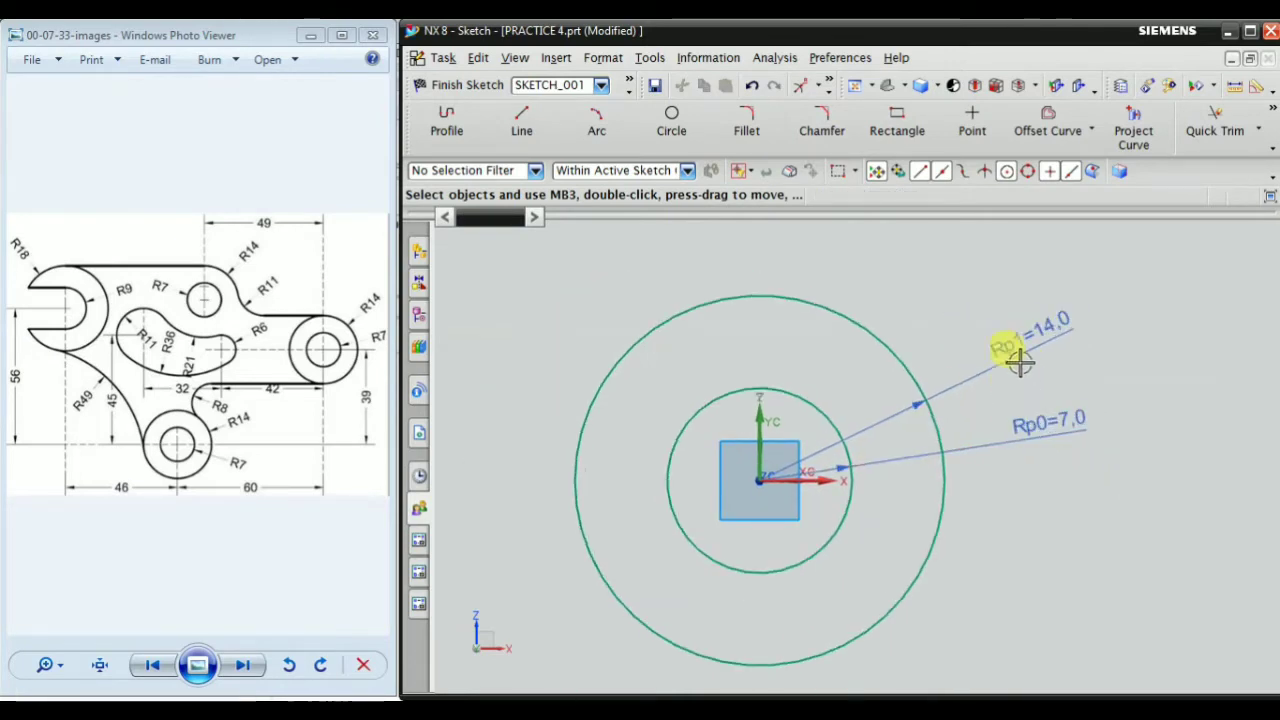
Set the sketch style's dimension label to Value and tidy the placement of the two radius labels
left_click(445, 61)
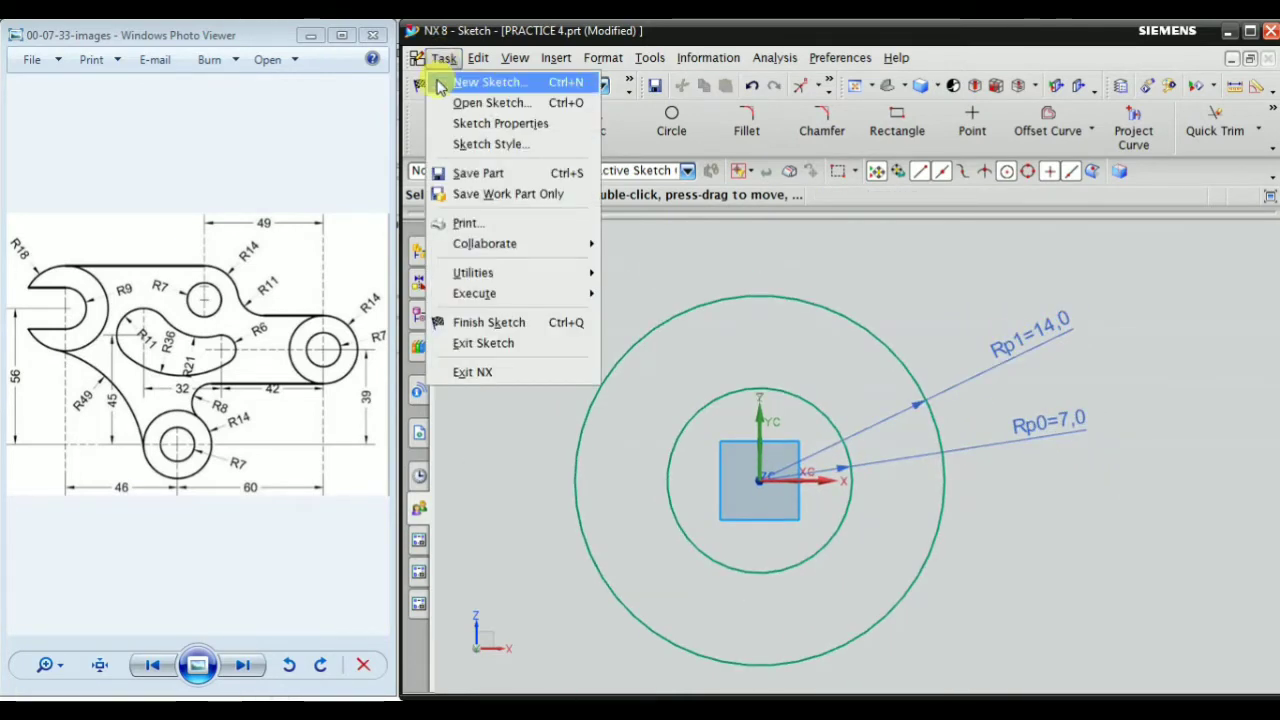
left_click(466, 145)
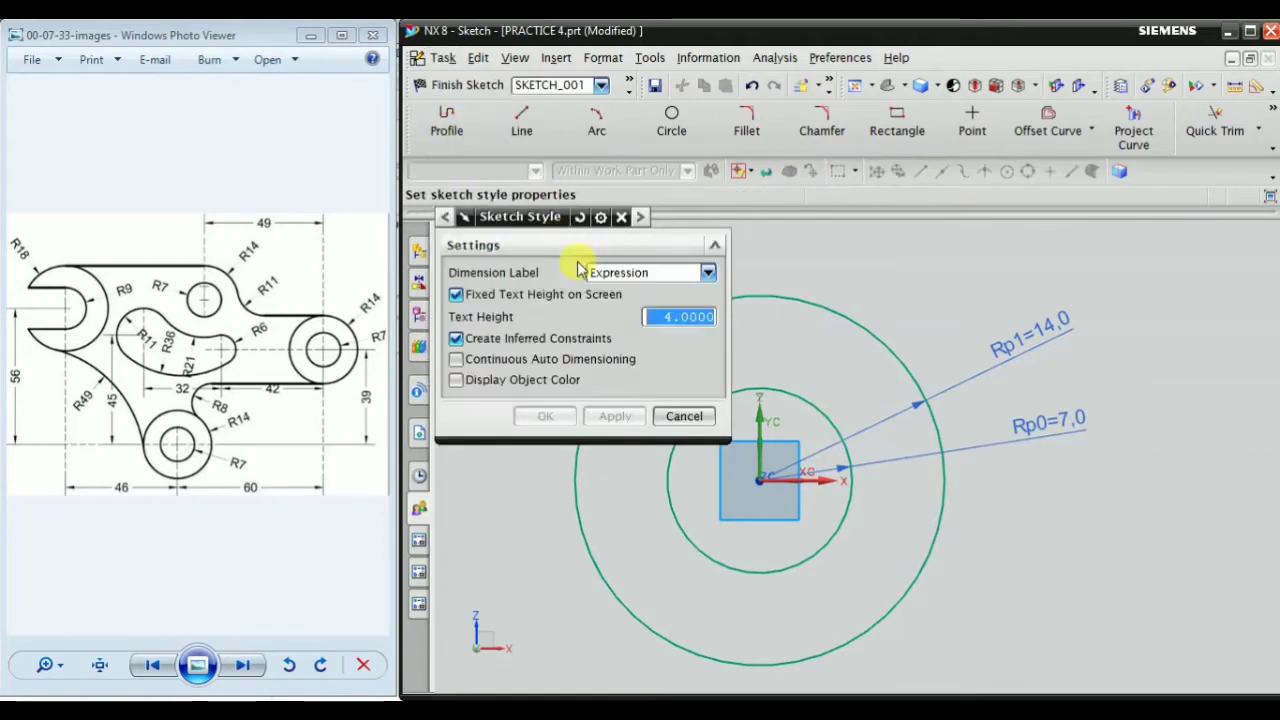
left_click(645, 276)
left_click(621, 321)
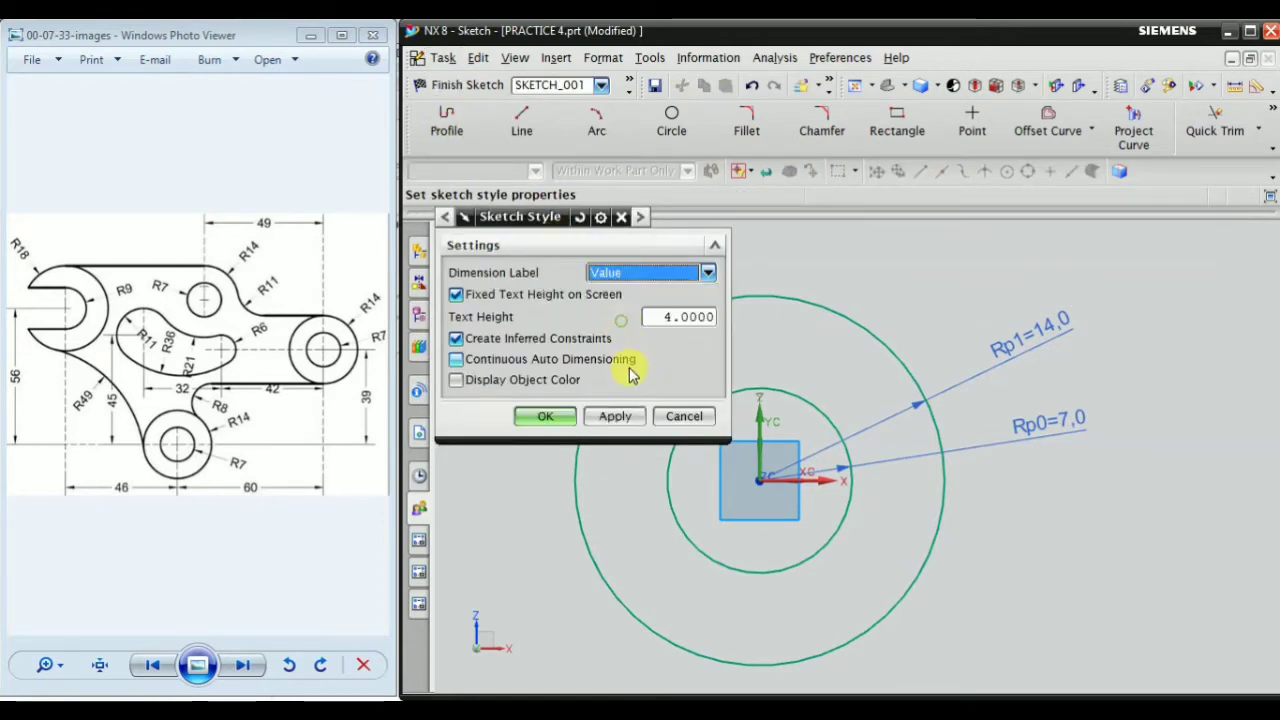
left_click(614, 416)
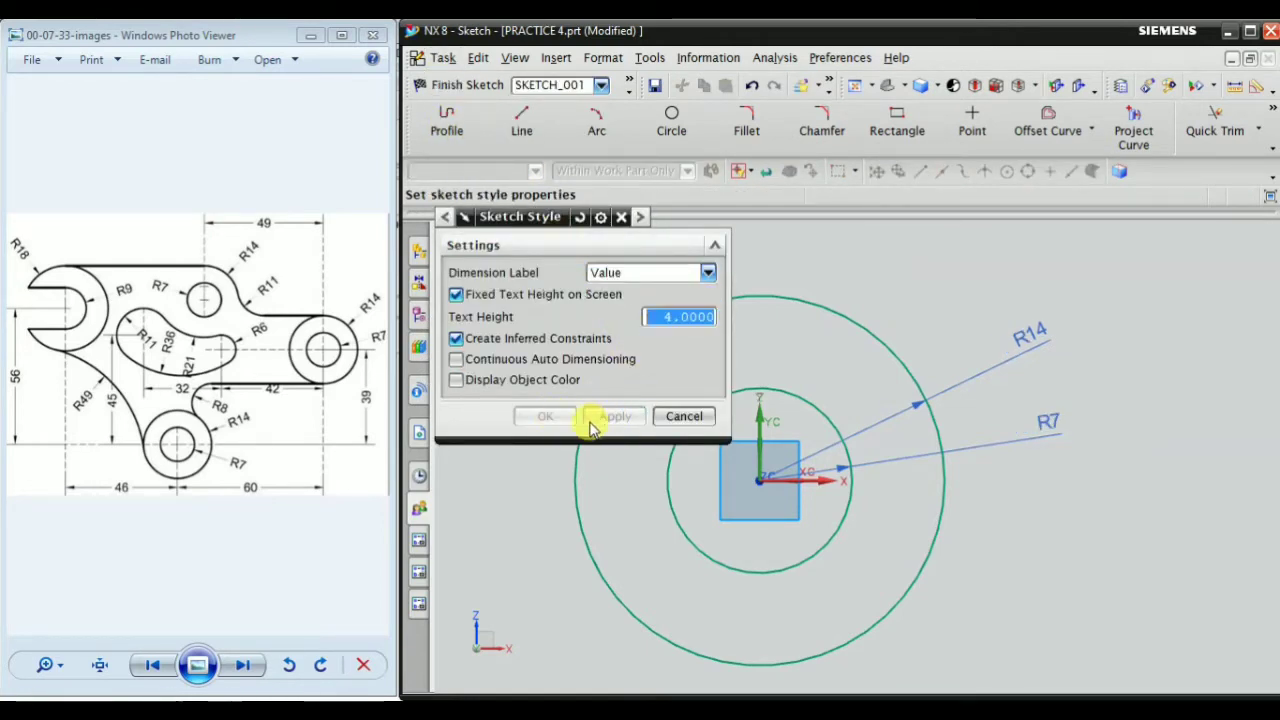
left_click(684, 416)
mouse_move(1048, 423)
left_mouse_down()
mouse_move(1057, 429)
mouse_move(1044, 390)
mouse_move(1056, 424)
left_mouse_up()
left_click_drag(1027, 330, 986, 371)
Copy both concentric circles together to an open area up and to the right of the originals
scroll(880, 453, "down", 6)
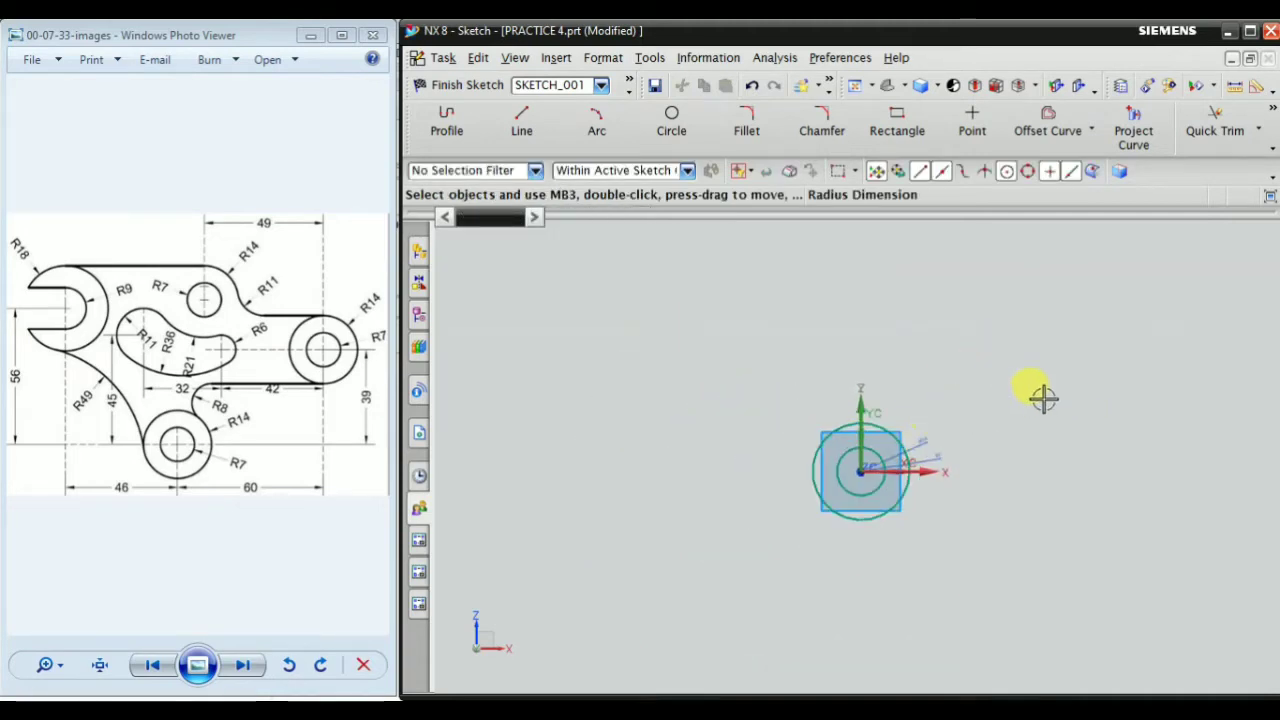
scroll(1043, 405, "up", 1)
scroll(887, 518, "up", 1)
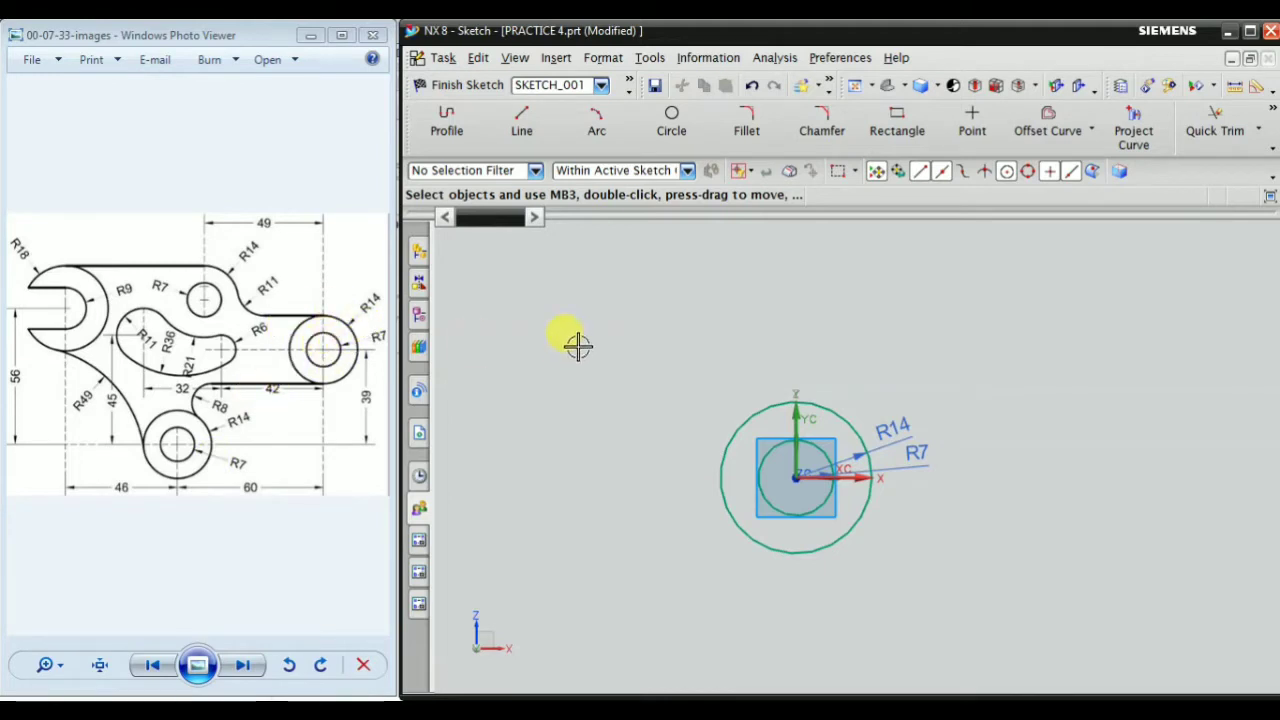
scroll(867, 480, "up", 1)
scroll(717, 499, "down", 1)
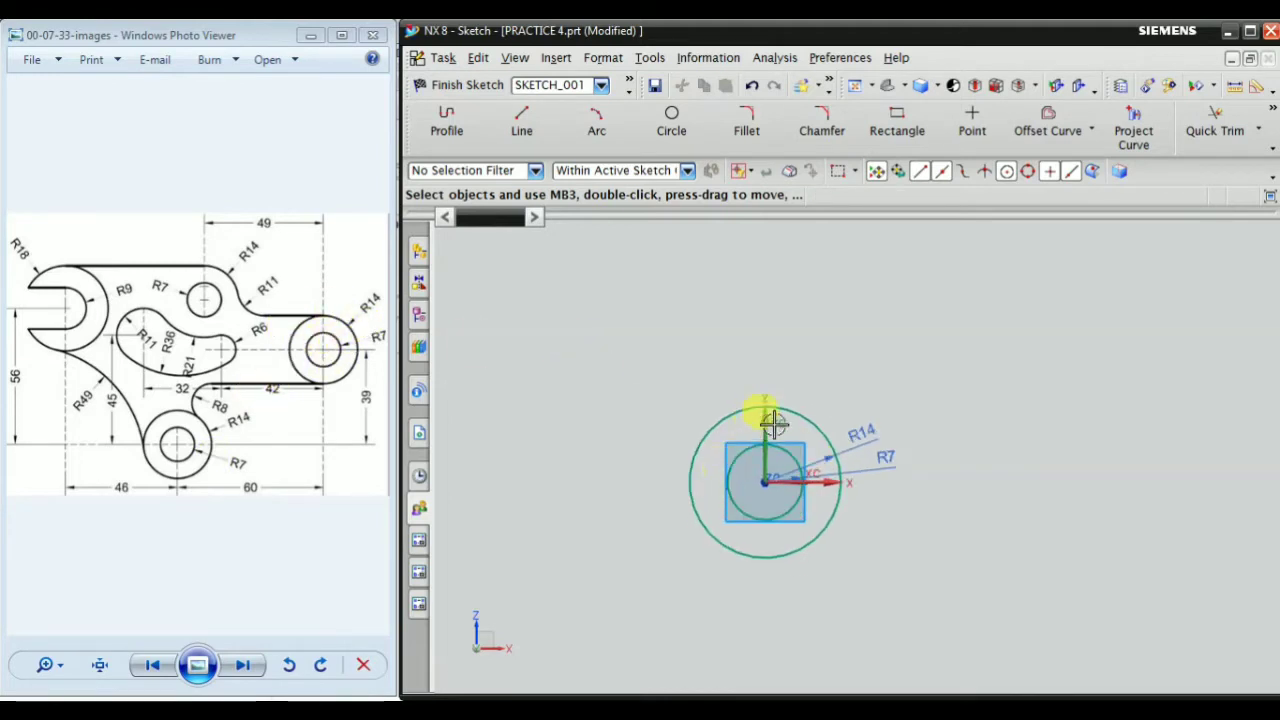
left_click(740, 468)
left_click(708, 435)
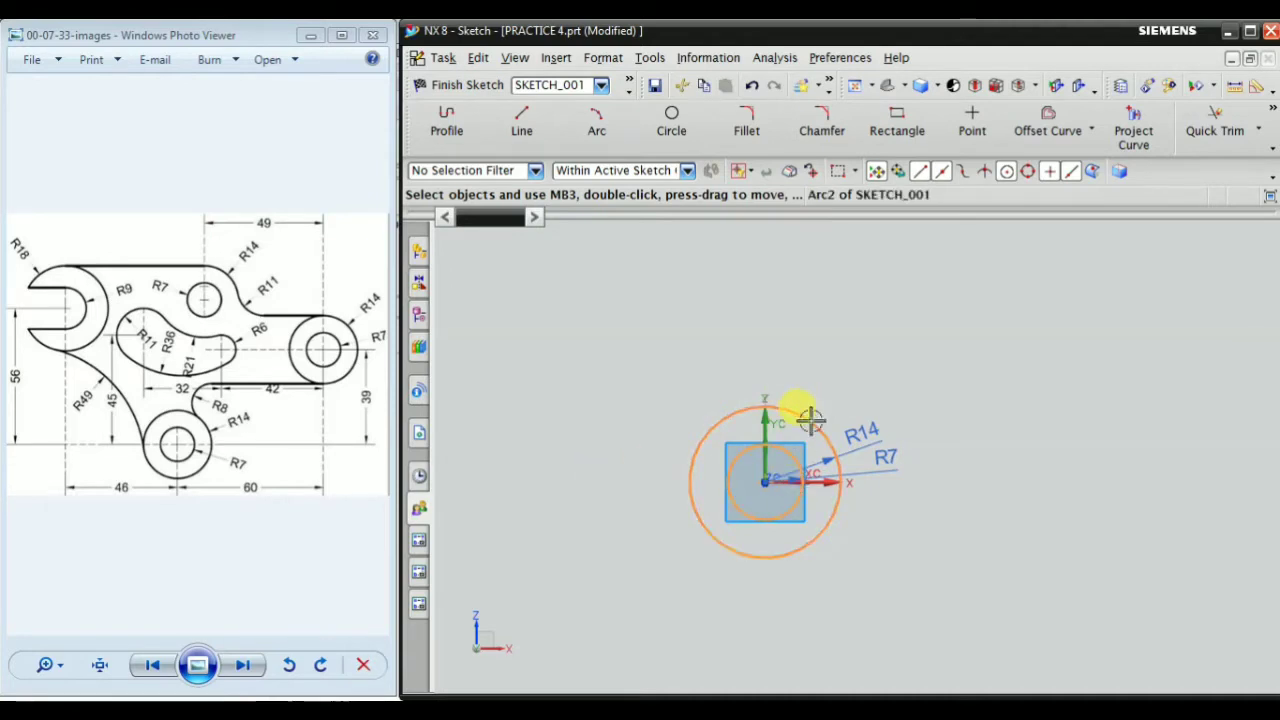
left_click_drag(812, 420, 1163, 240)
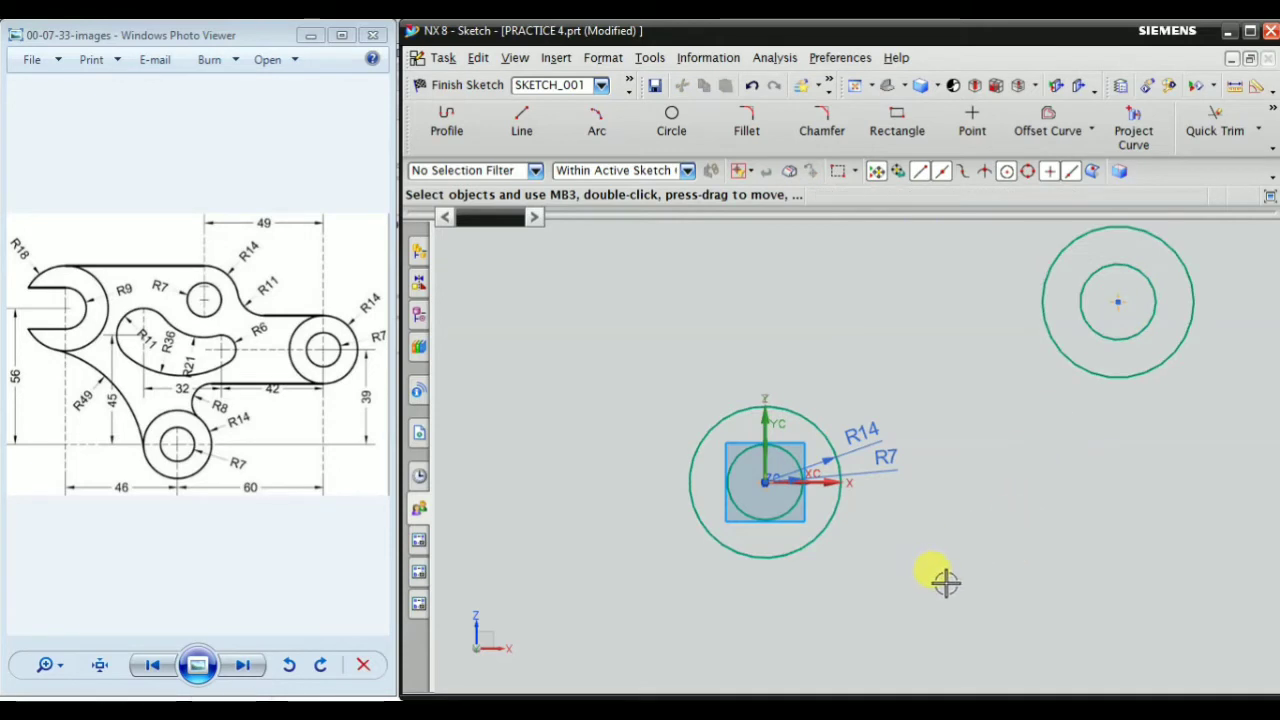
Constrain the copied inner circle to have the same radius as the original R7 circle at the origin
scroll(832, 573, "down", 3)
scroll(975, 448, "up", 2)
scroll(941, 450, "down", 1)
scroll(775, 537, "up", 1)
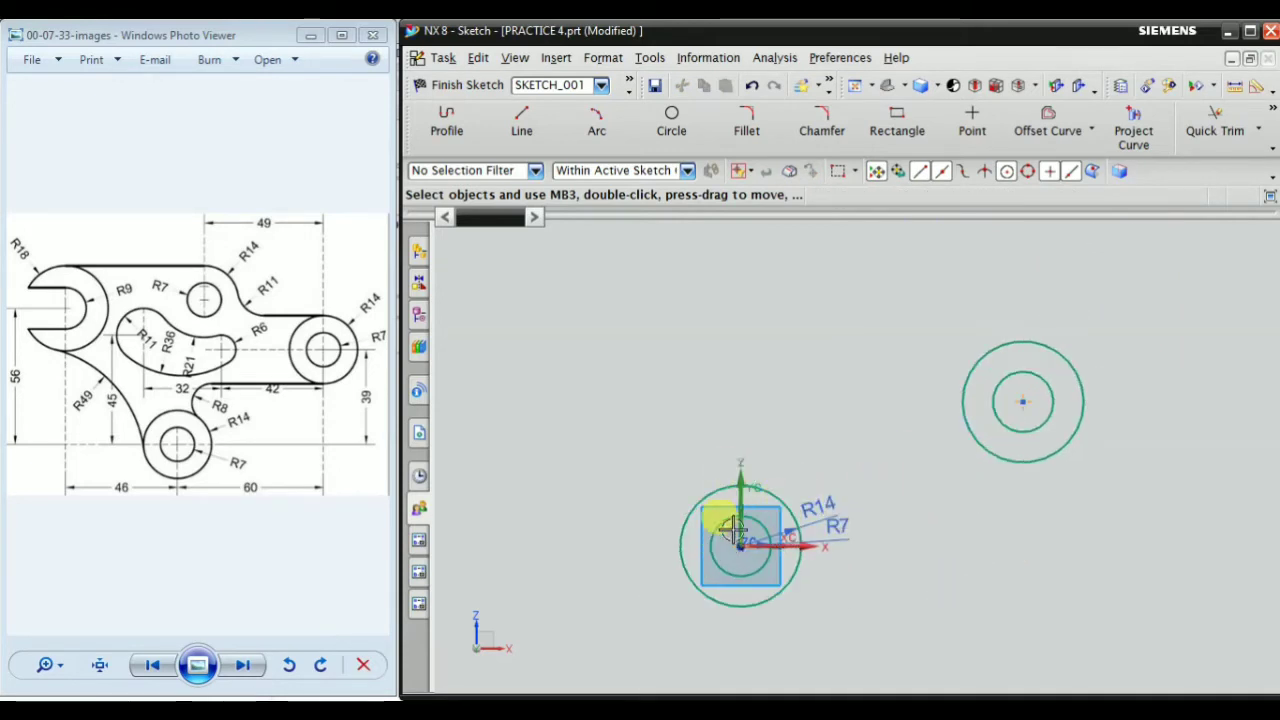
scroll(733, 530, "up", 1)
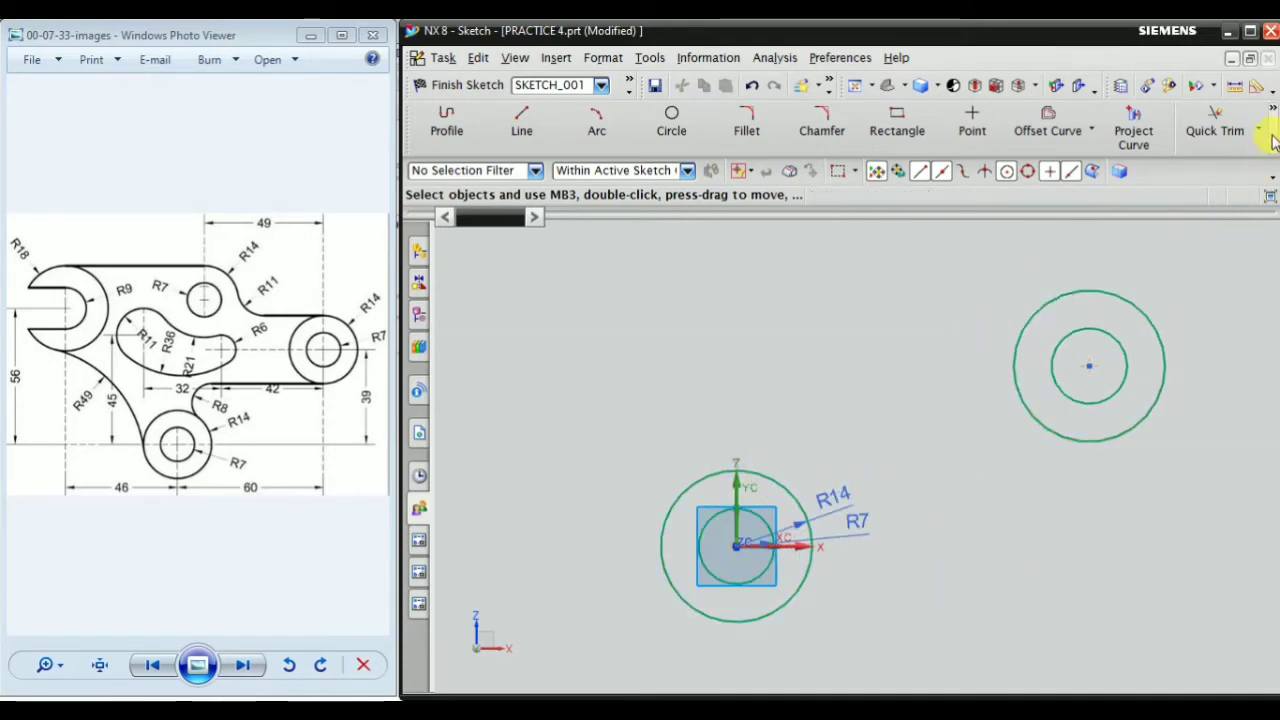
left_click(1272, 175)
left_click(1165, 172)
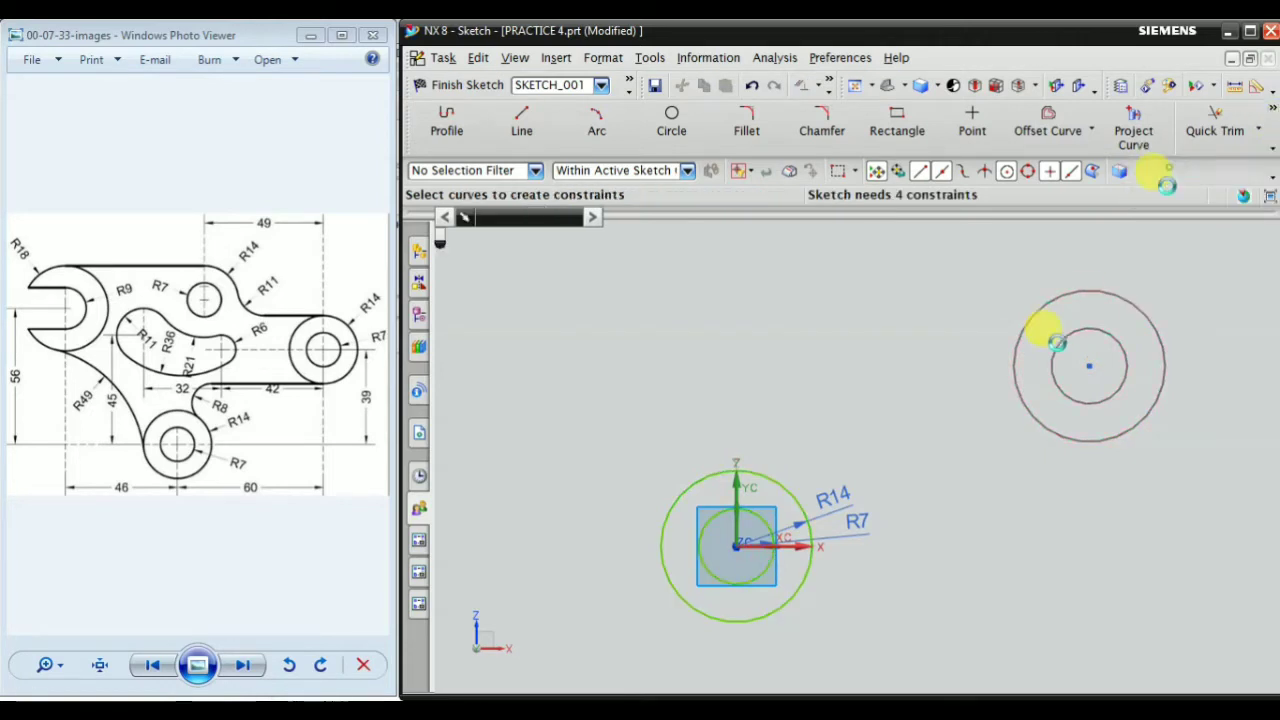
scroll(735, 478, "up", 2)
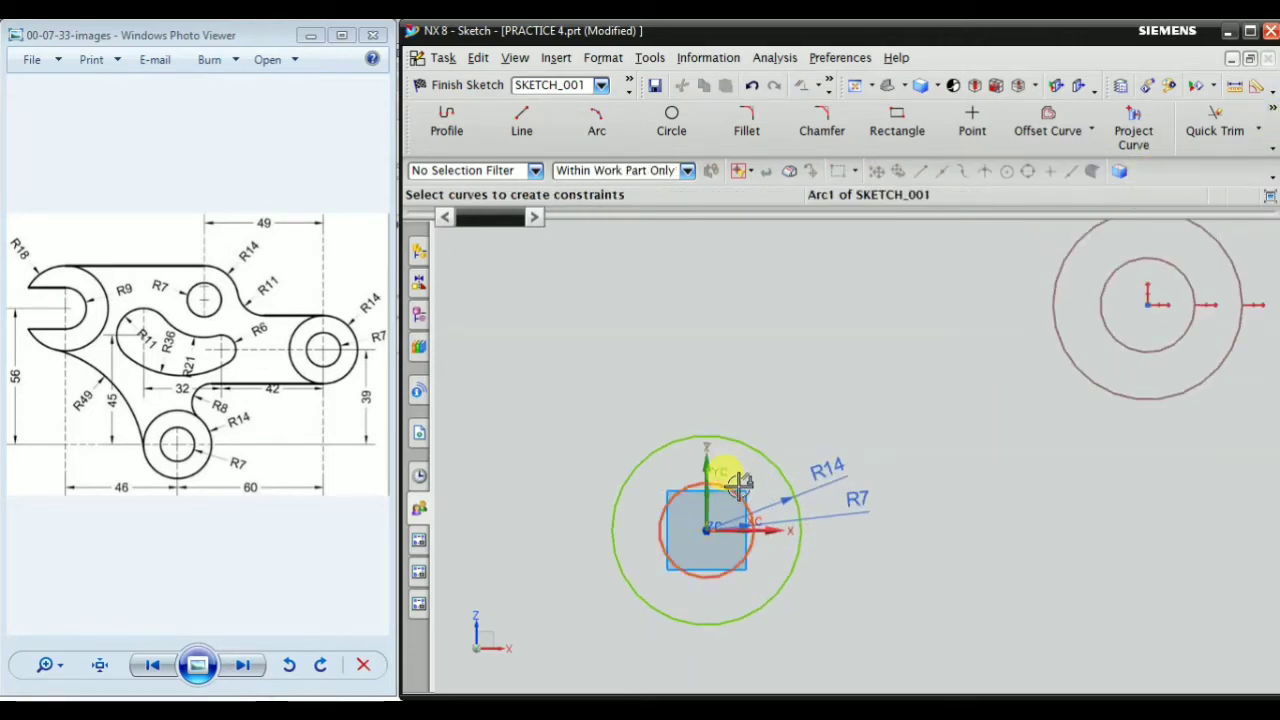
left_click(740, 493)
scroll(760, 485, "down", 1)
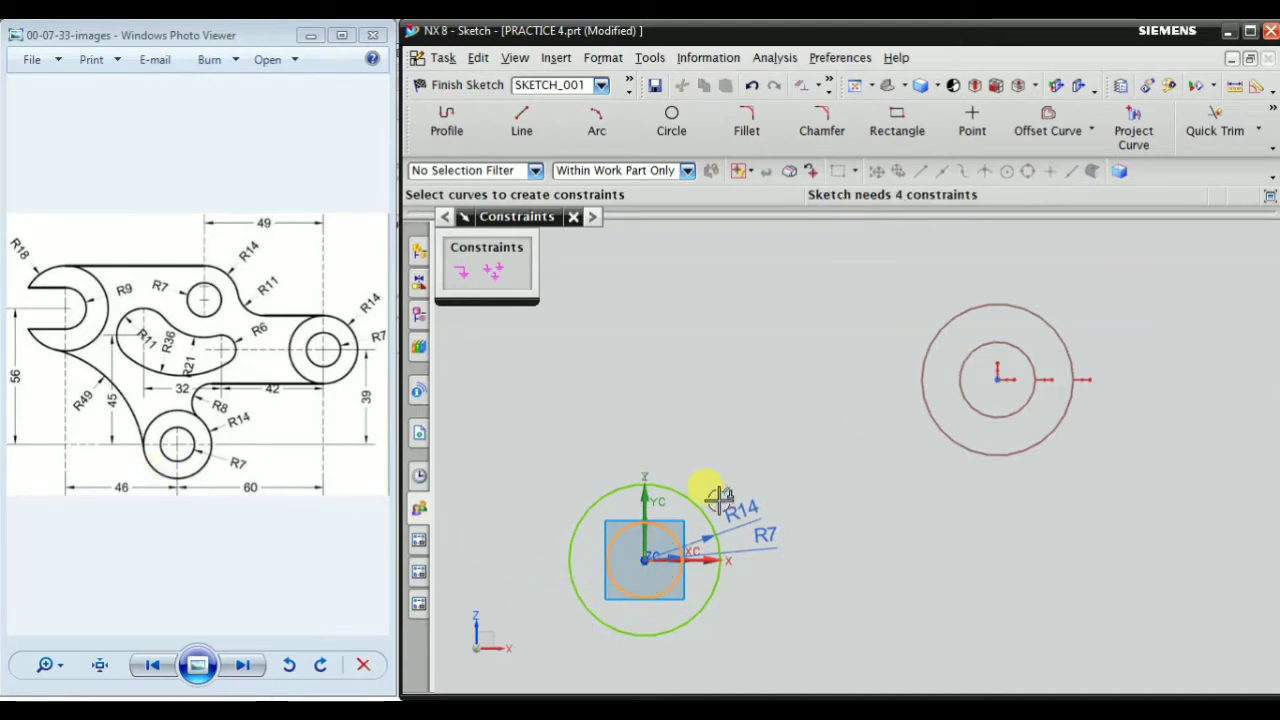
left_click(960, 388)
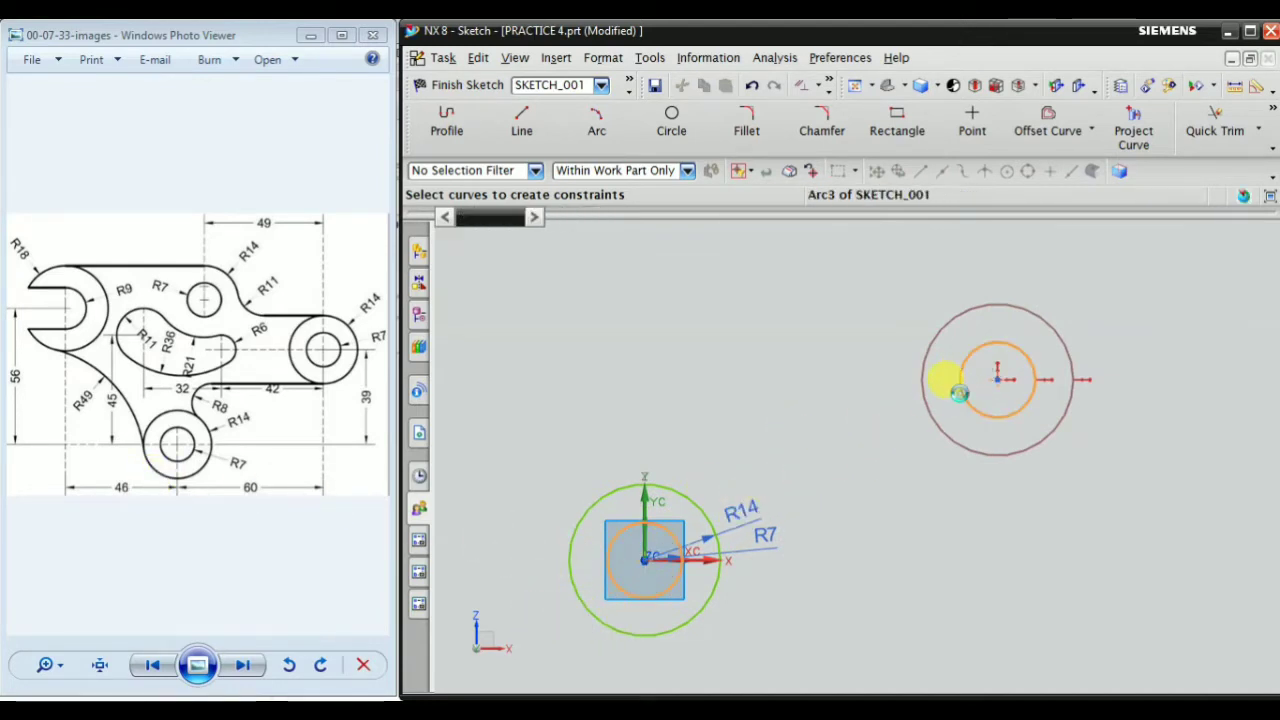
left_click(620, 273)
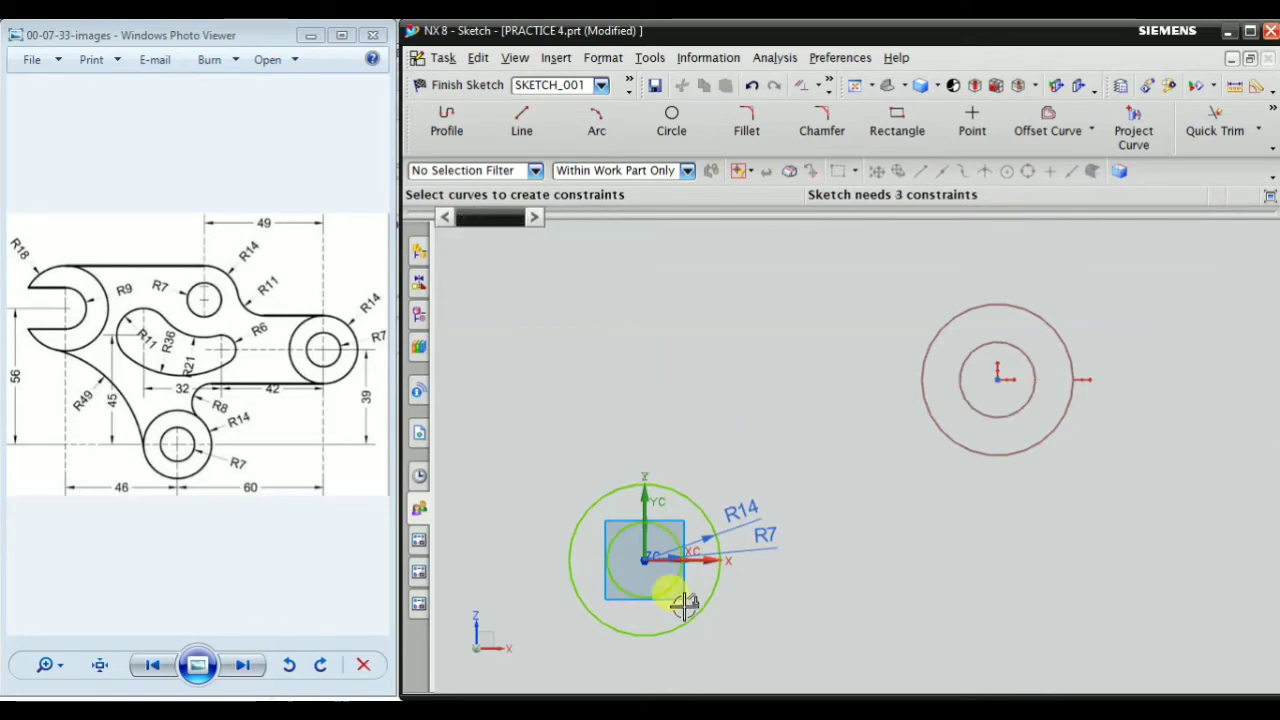
Apply an equal radius constraint between the original R14 outer circle and the copied outer circle
left_click(686, 492)
left_click(970, 318)
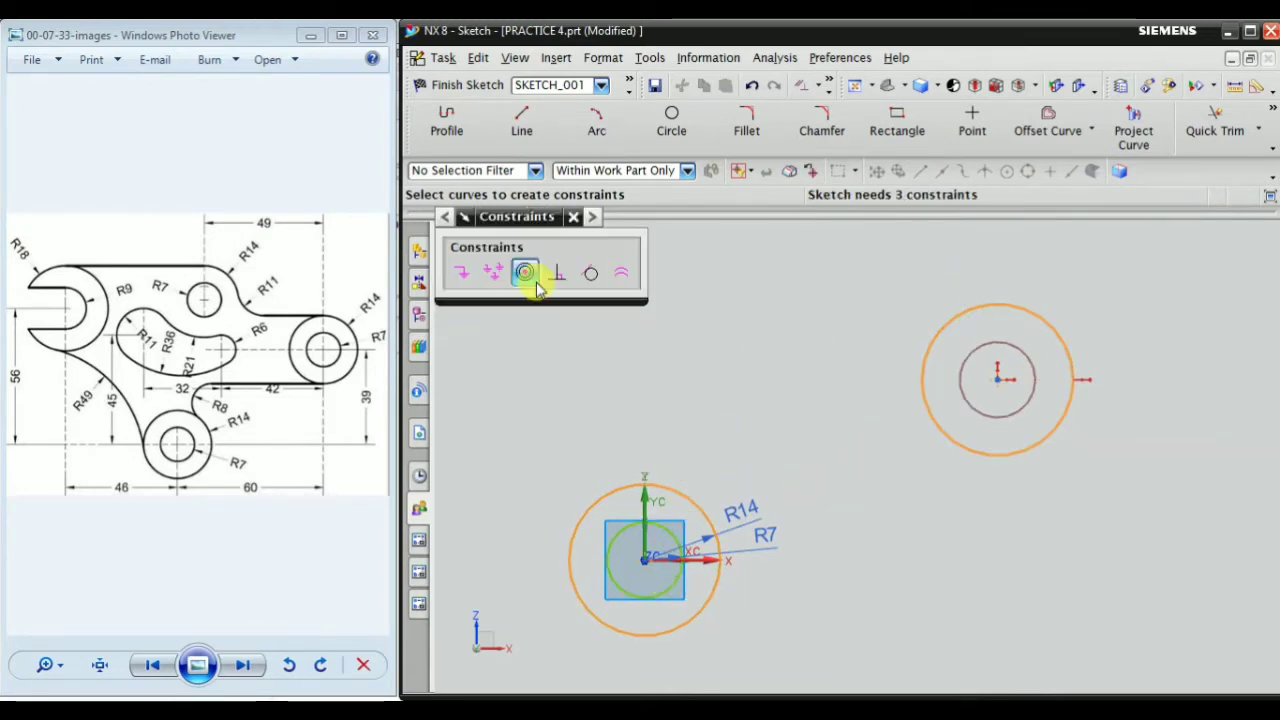
left_click(620, 274)
scroll(857, 365, "down", 2)
scroll(857, 365, "up", 2)
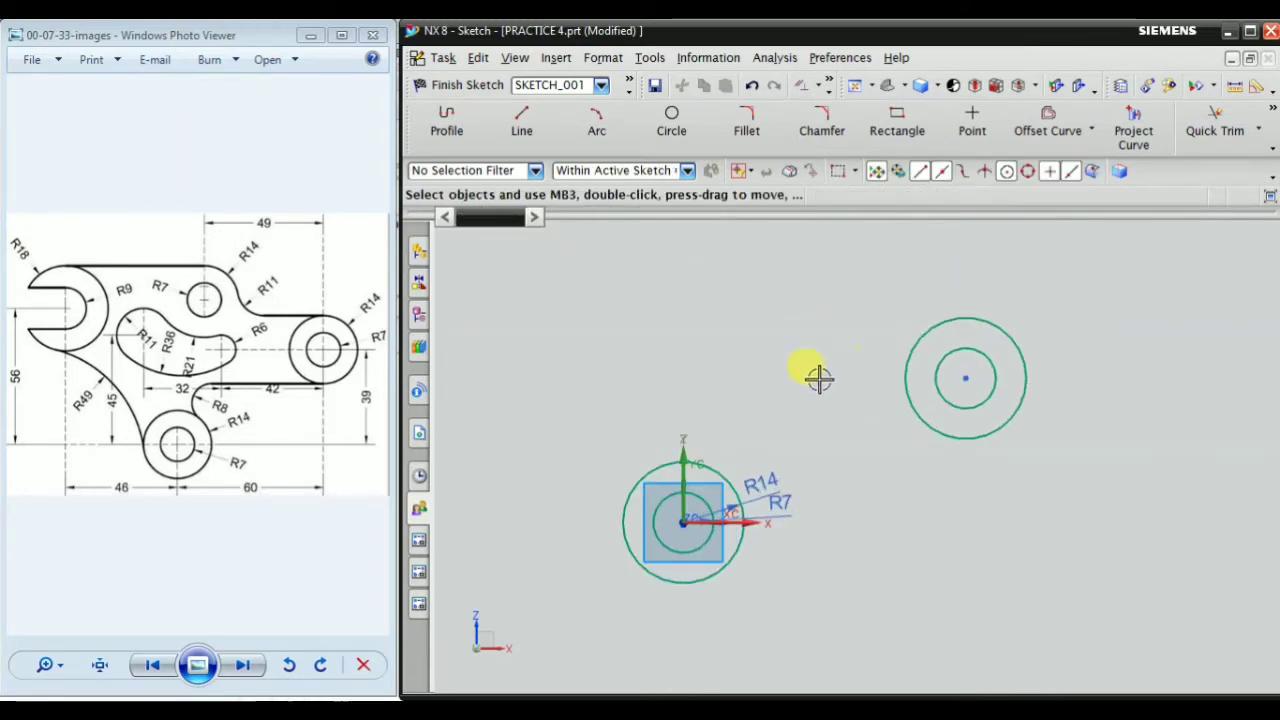
Add a radius dimension to the copied outer circle and convert it to a reference dimension
left_click(1273, 112)
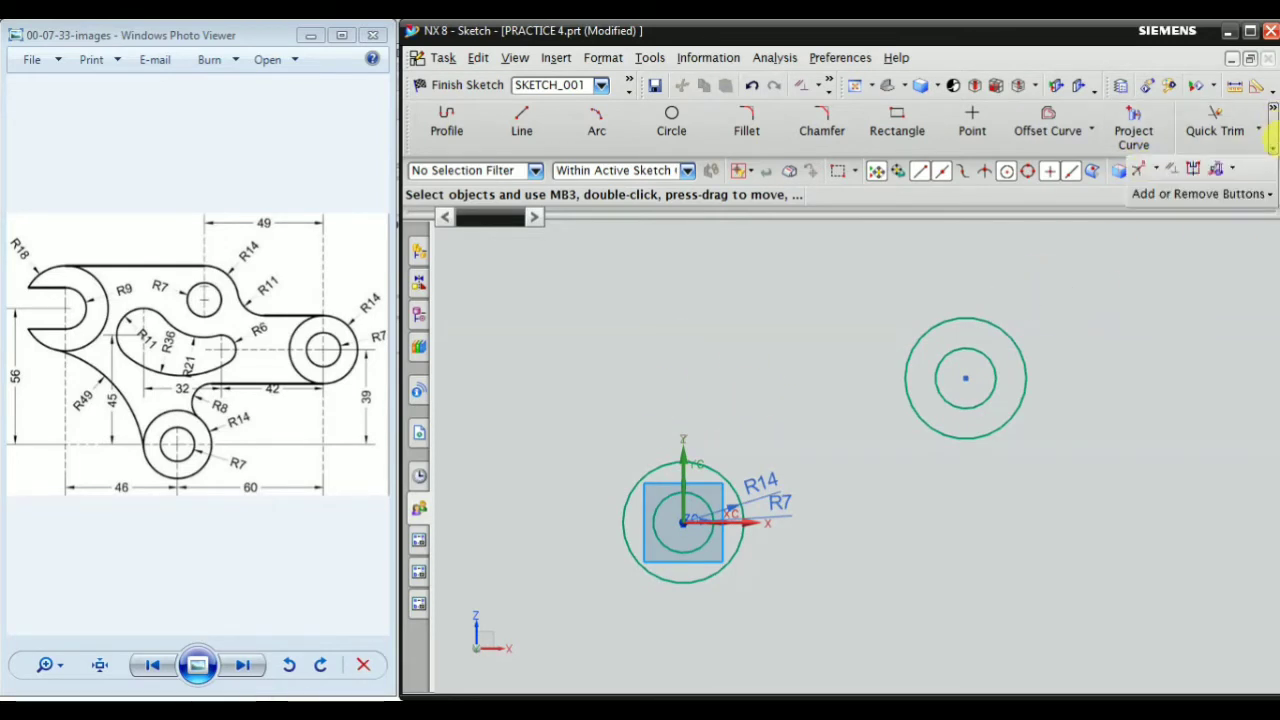
left_click(1145, 172)
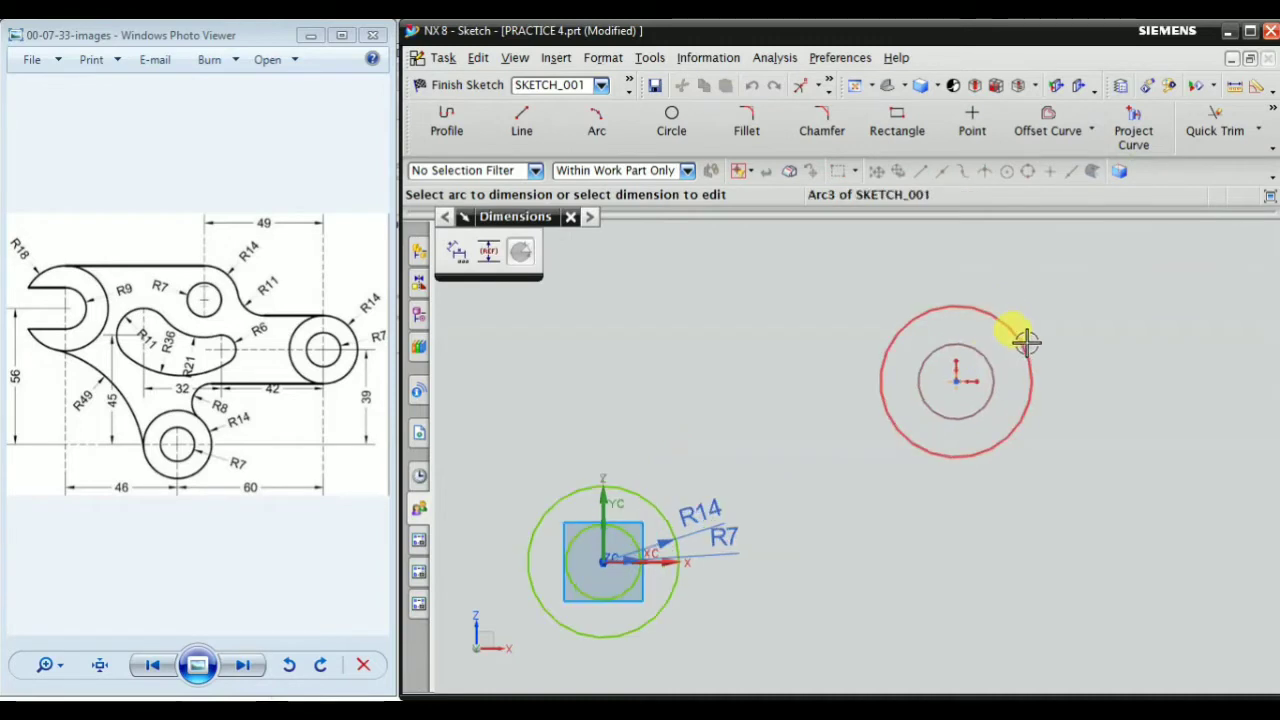
left_click(1022, 345)
left_click(1090, 335)
key("Escape")
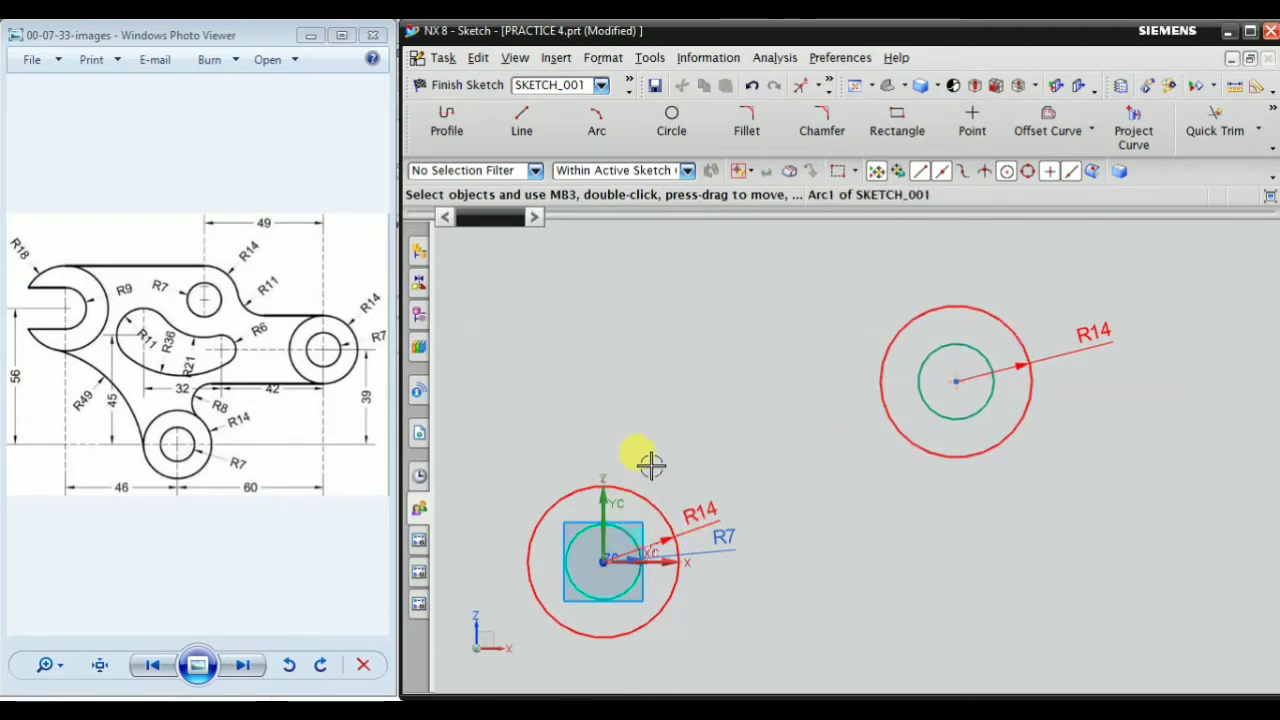
right_click(1093, 330)
left_click(1175, 516)
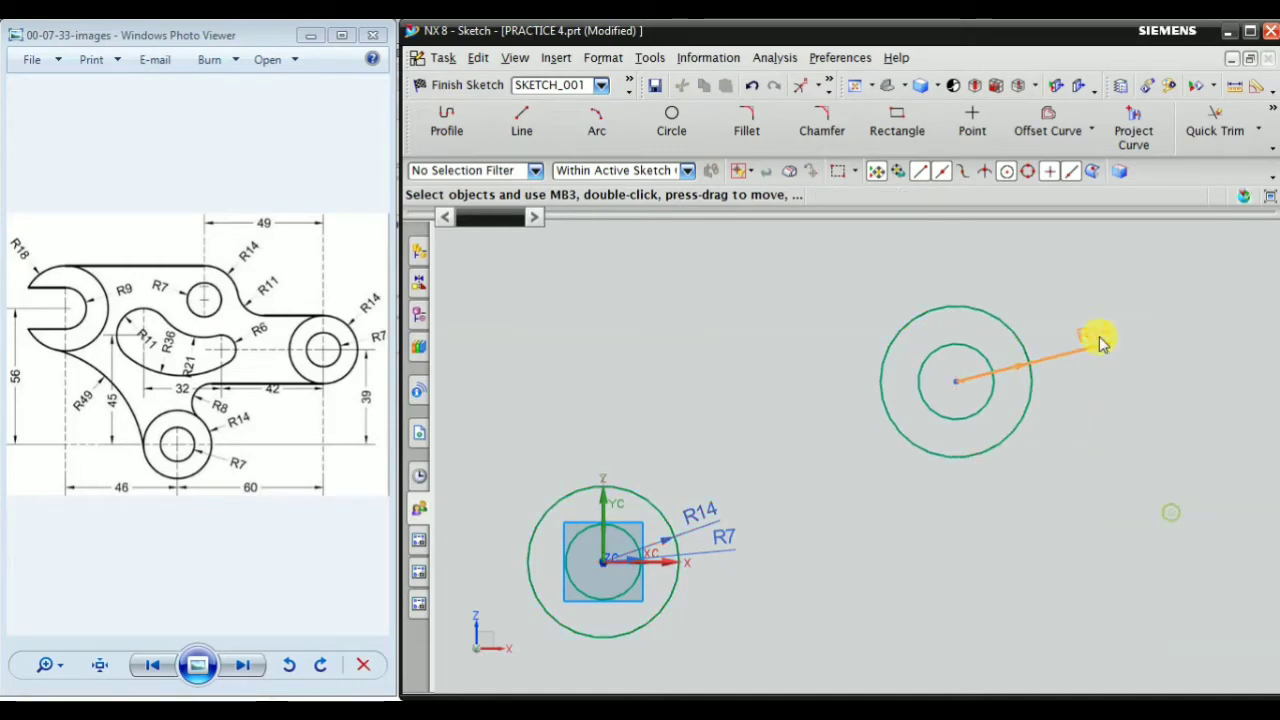
scroll(1143, 420, "up", 1)
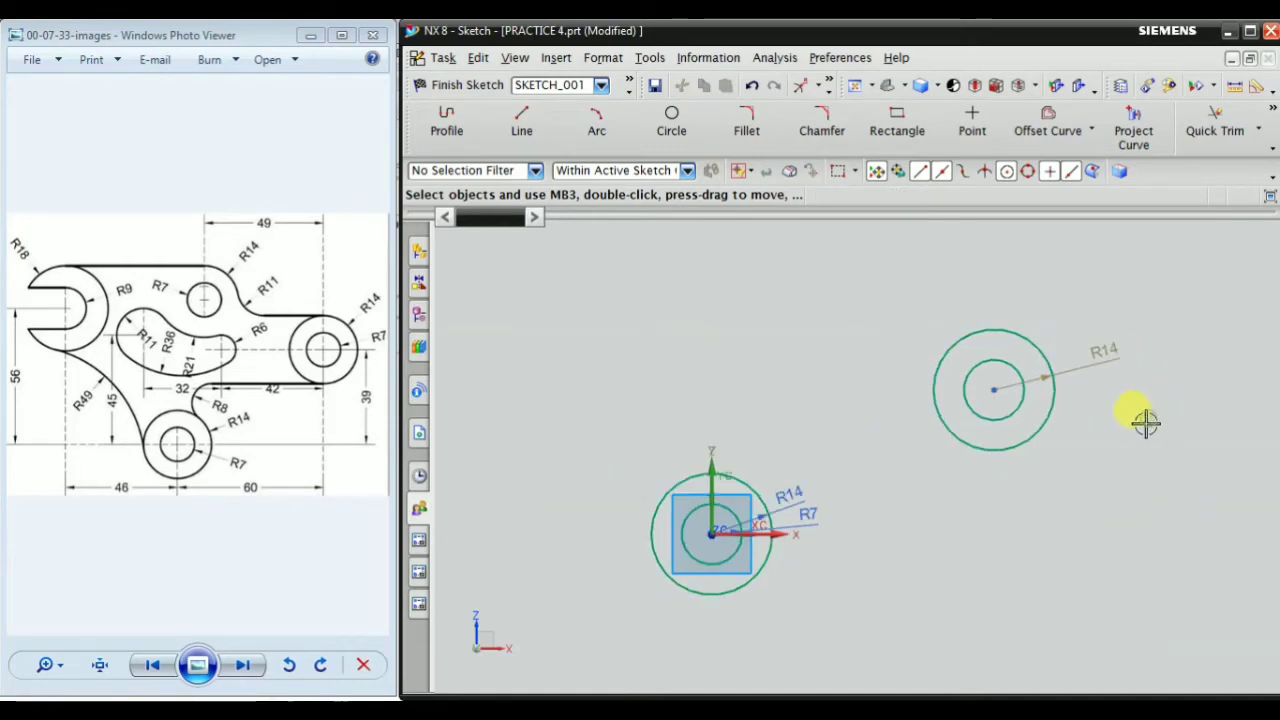
left_click(1086, 618)
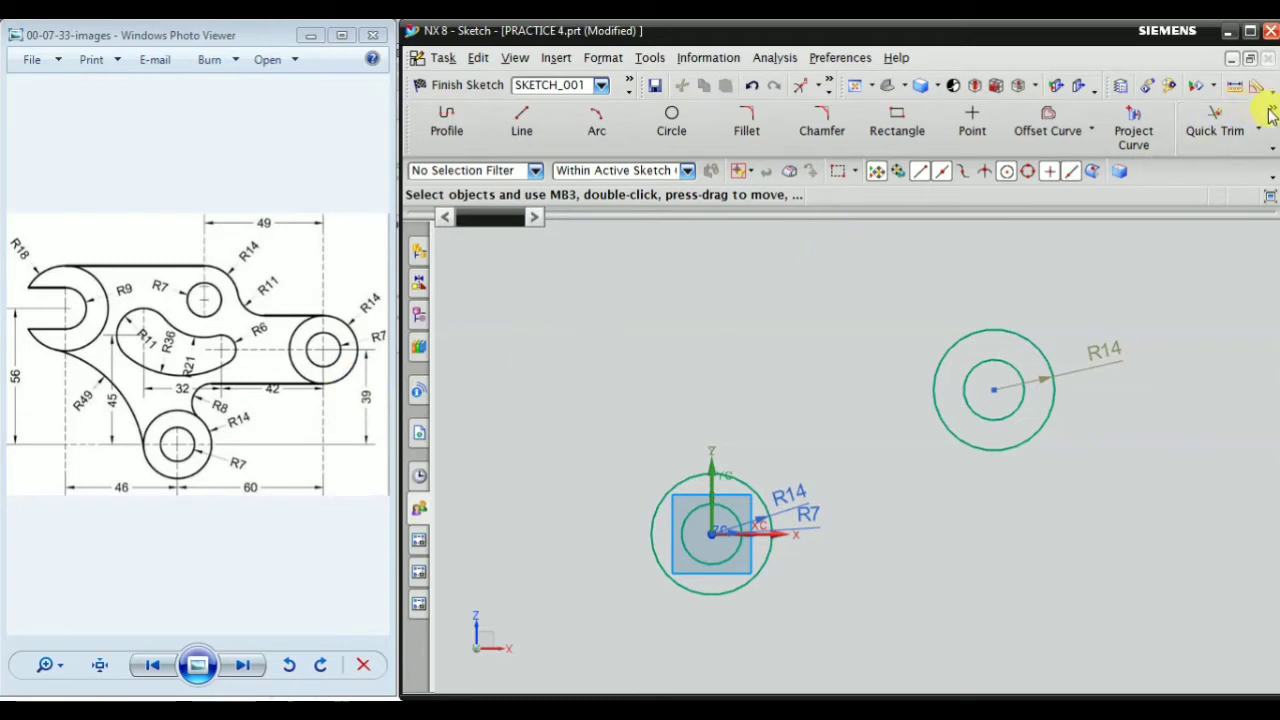
Dimension the vertical distance between the centres of the original and copied circle pairs and set it to 39 mm
left_click(1272, 147)
left_click(1155, 170)
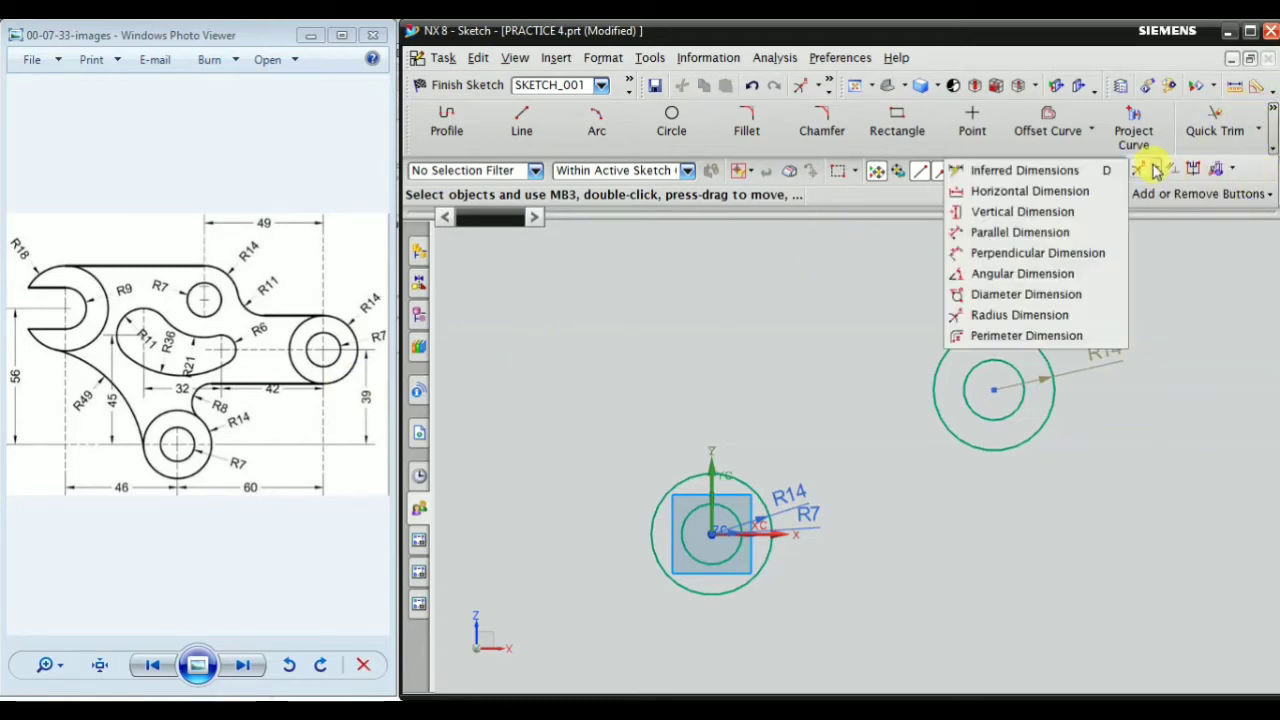
left_click(1080, 171)
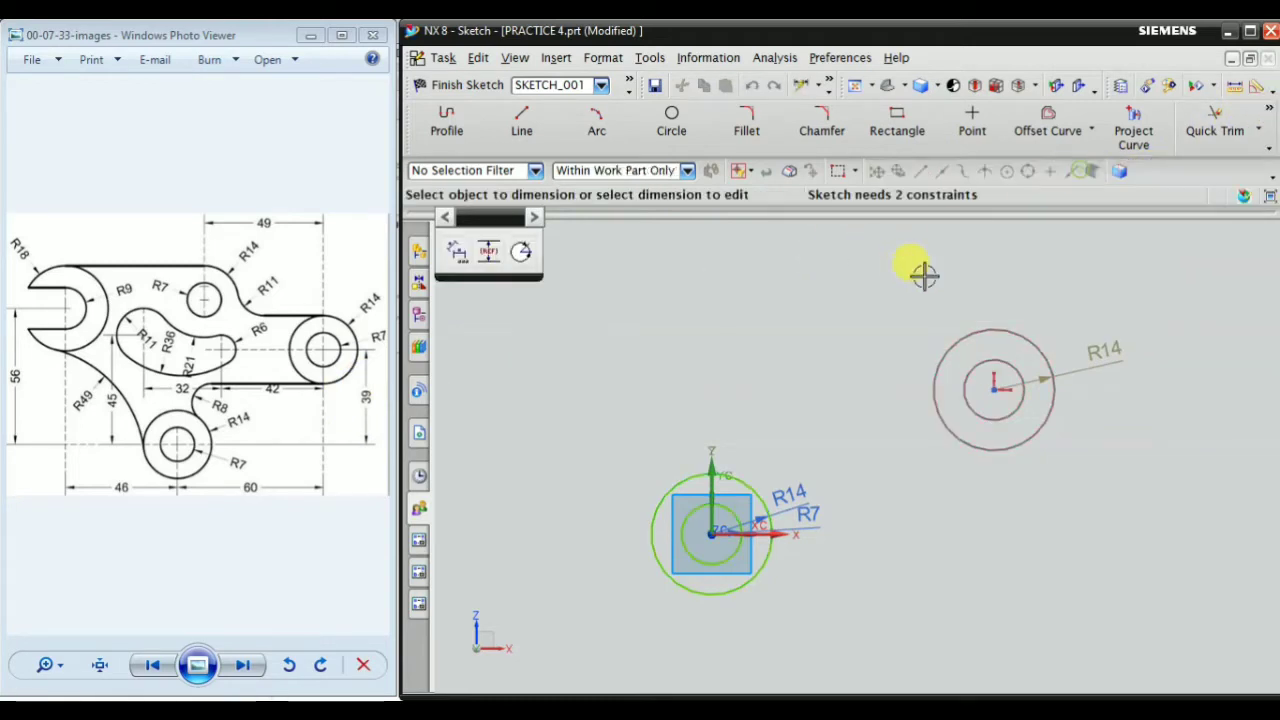
scroll(715, 555, "up", 5)
left_click(648, 505)
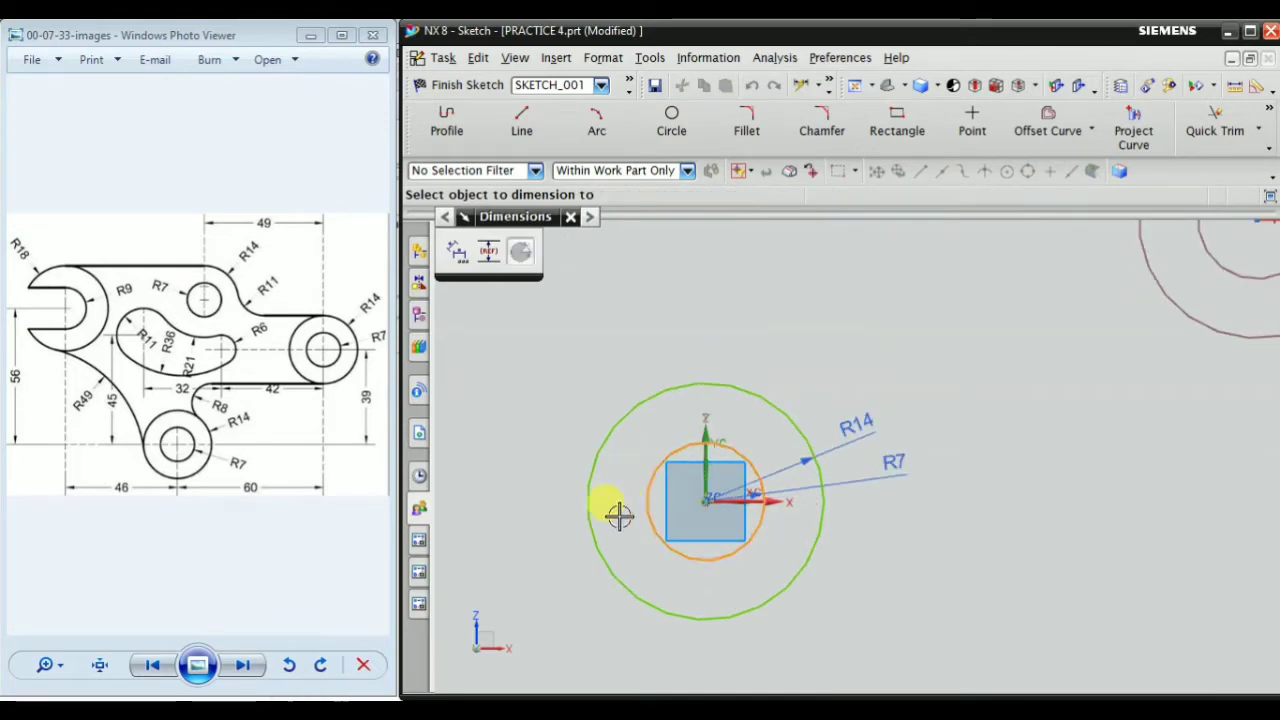
scroll(617, 511, "down", 5)
scroll(875, 390, "up", 4)
left_click(884, 380)
scroll(840, 420, "down", 3)
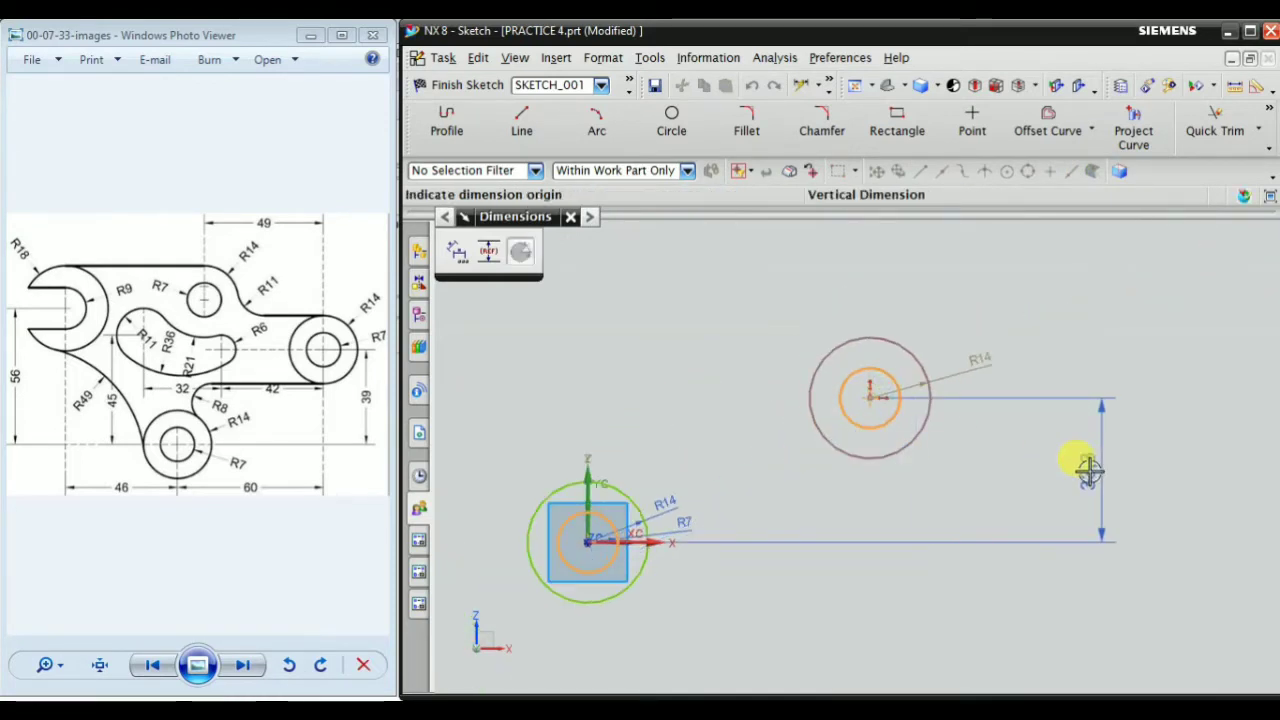
left_click(1090, 470)
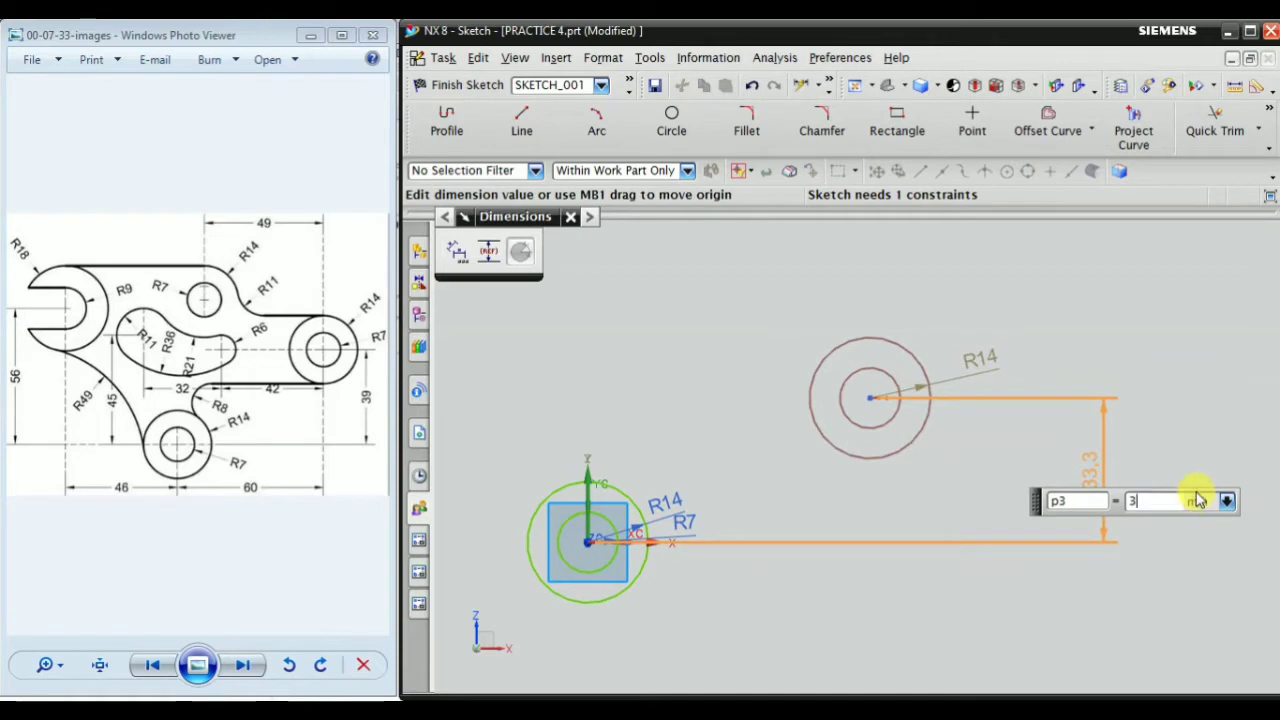
scroll(1112, 368, "down", 1)
middle_click(1124, 305)
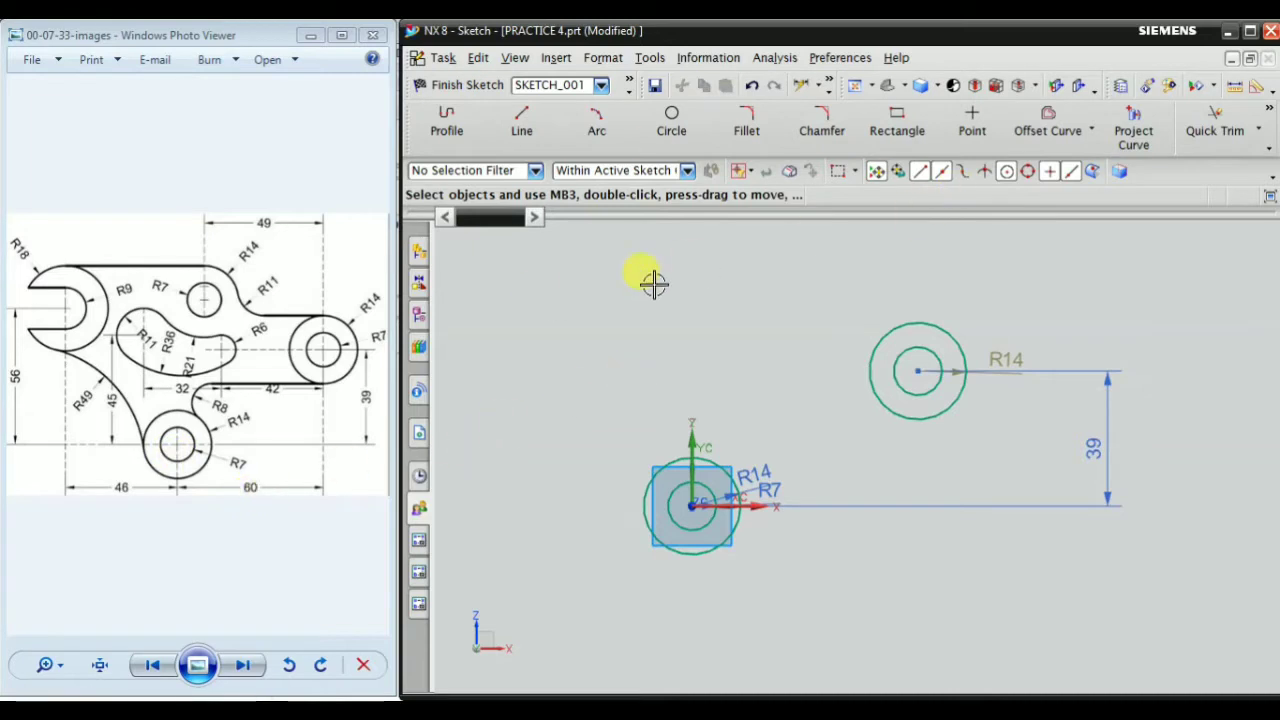
Dimension the horizontal distance between the centres of the two circle pairs and set it to 60 mm
right_click(606, 288)
mouse_move(663, 582)
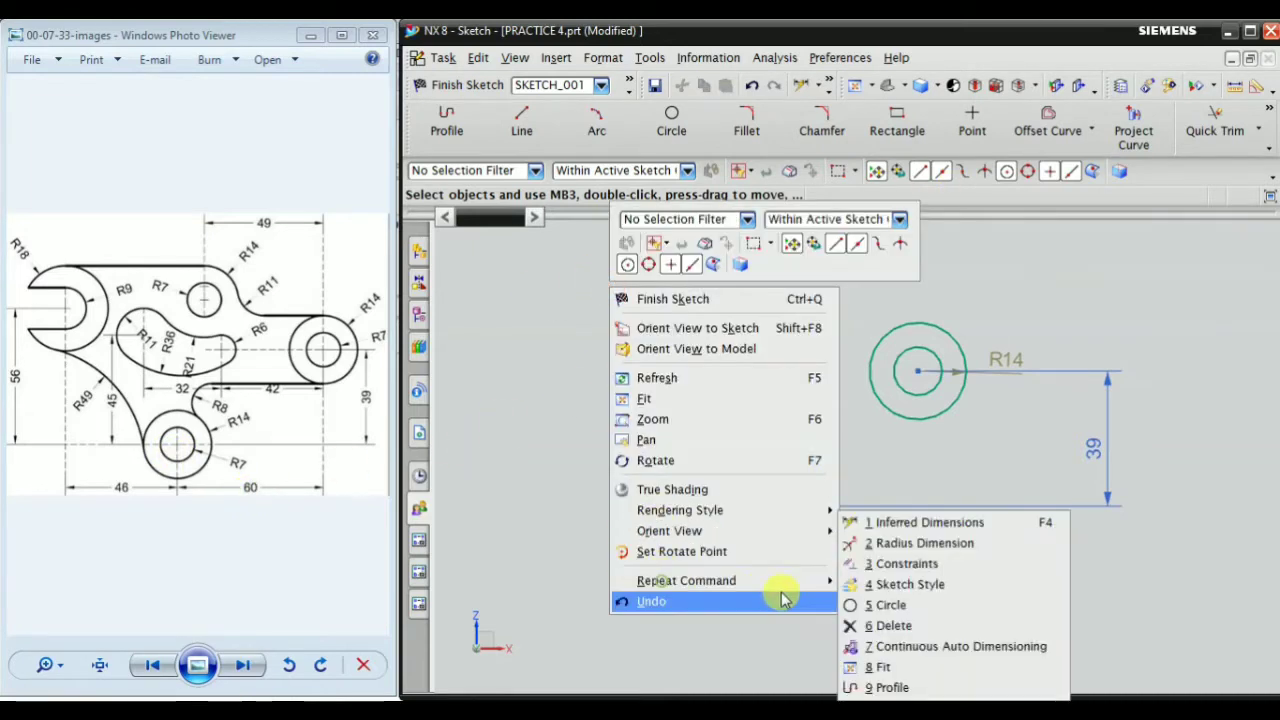
left_click(921, 543)
scroll(677, 514, "up", 5)
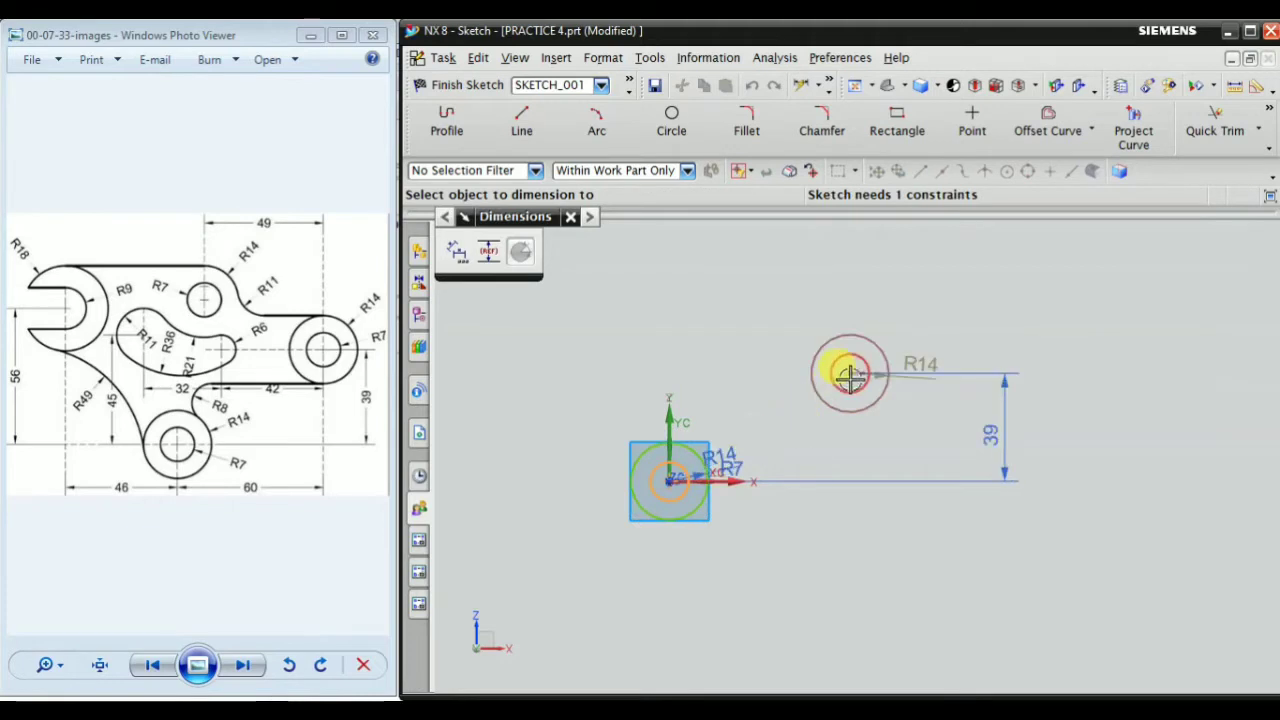
left_click(845, 368)
left_click(772, 565)
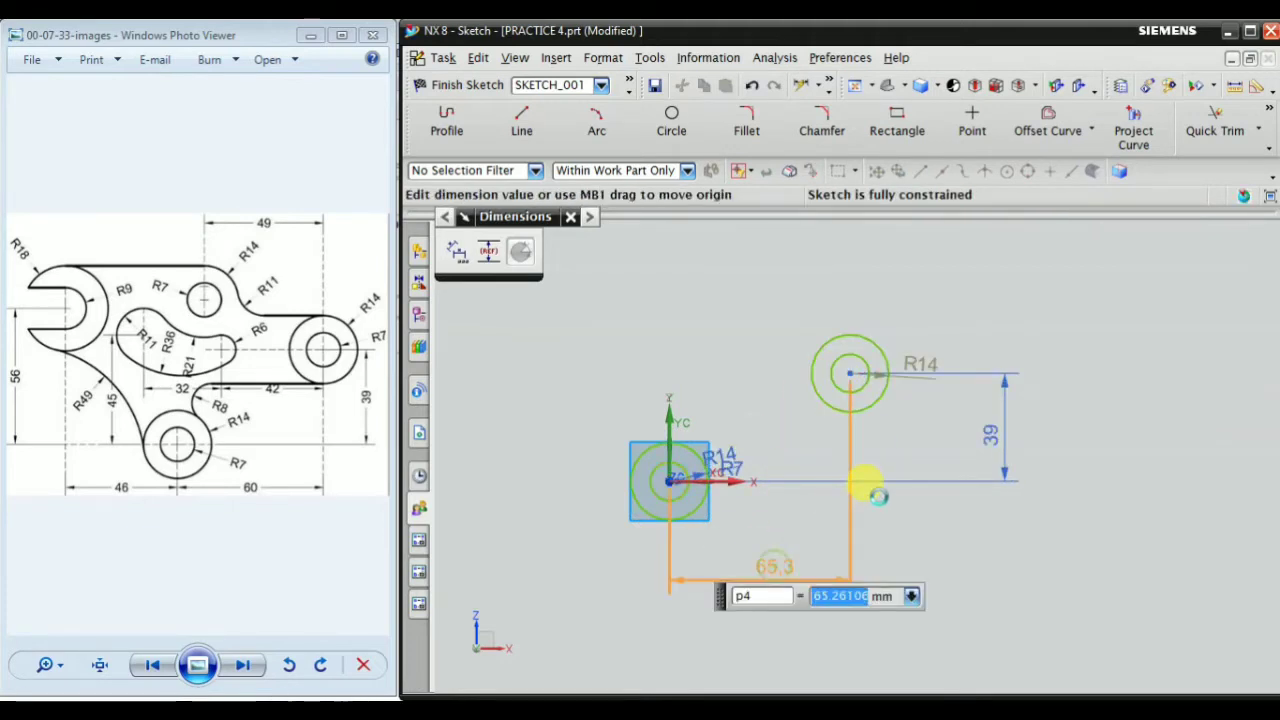
type("60")
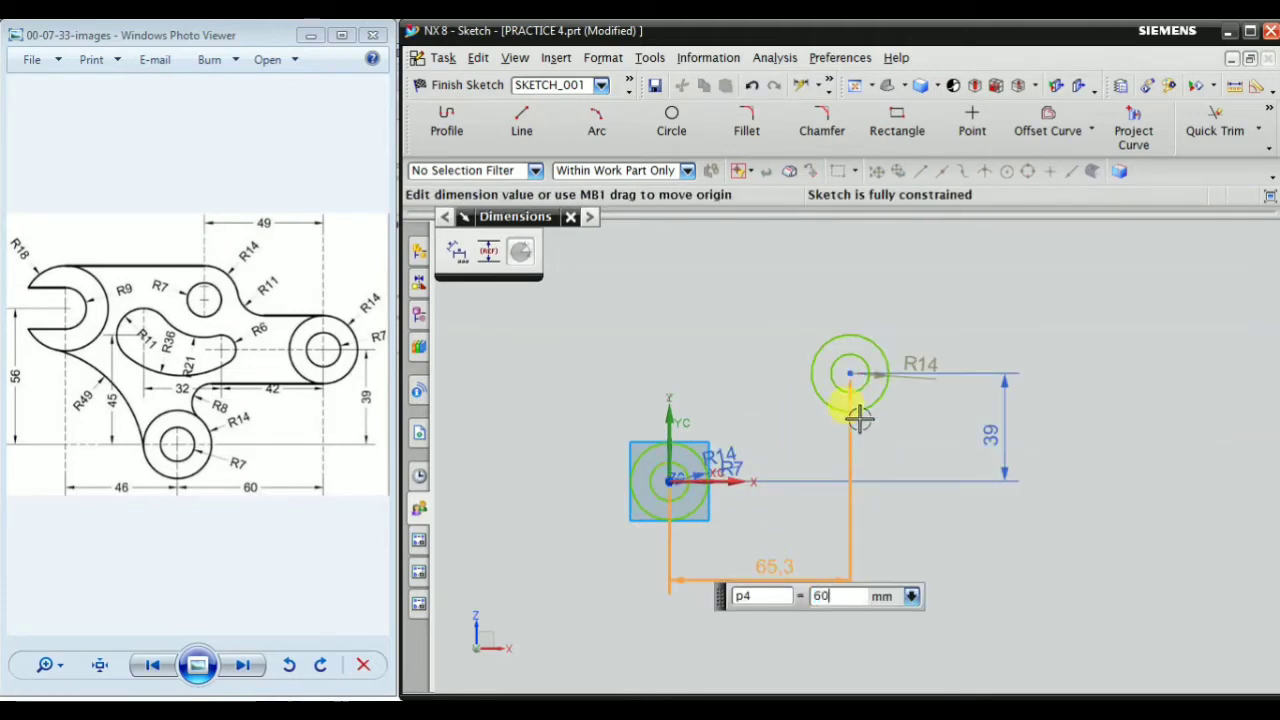
key("Return")
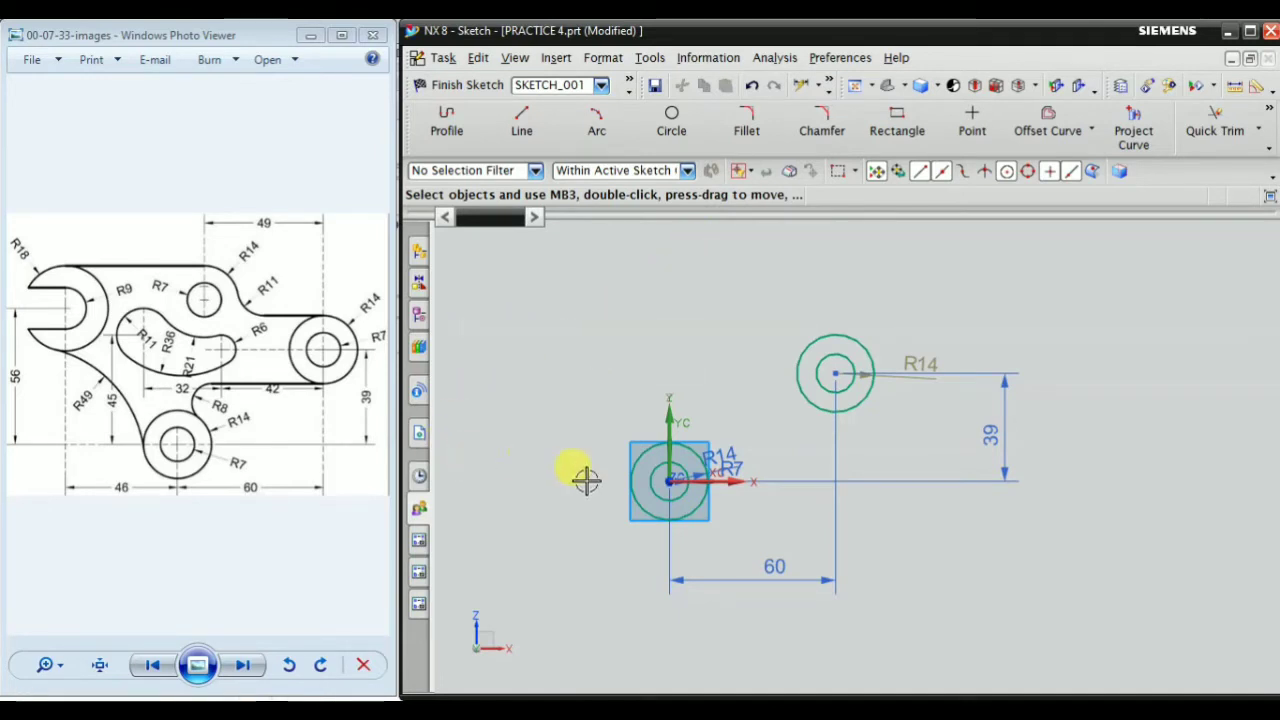
Copy both concentric circles at the origin to an open area up and to the left of the originals
scroll(534, 369, "down", 2)
scroll(535, 350, "up", 1)
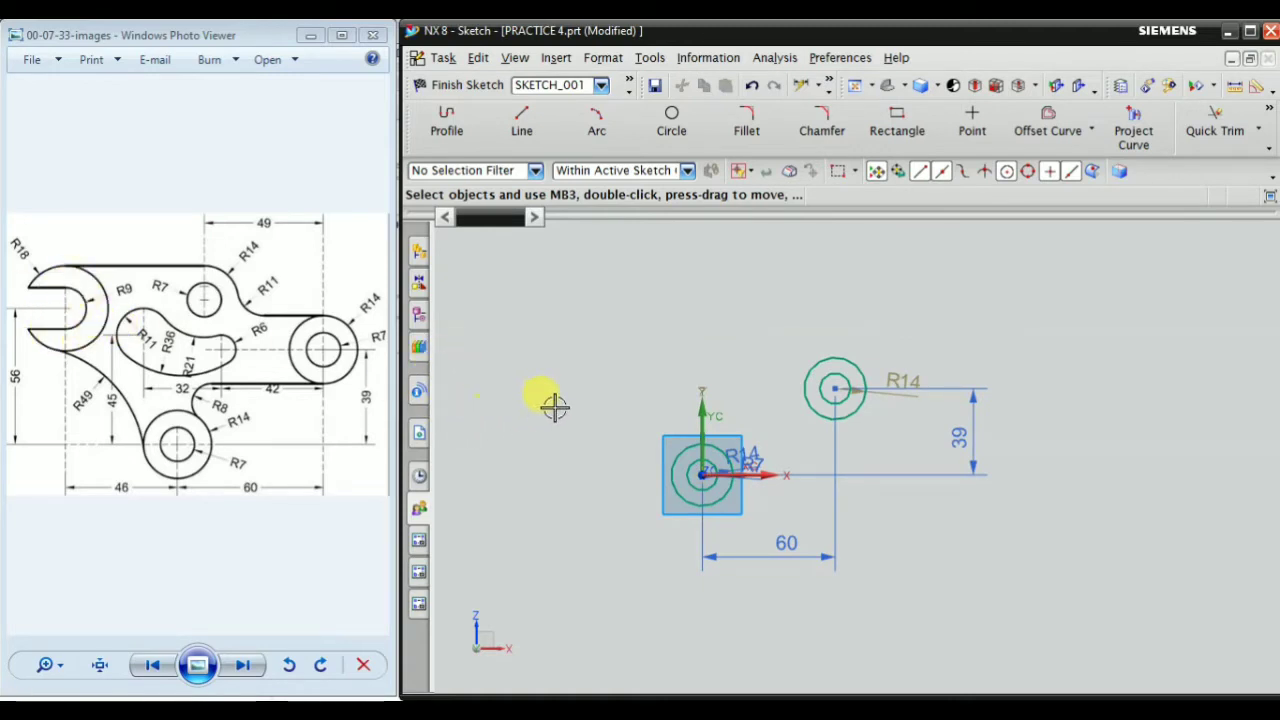
scroll(690, 514, "up", 3)
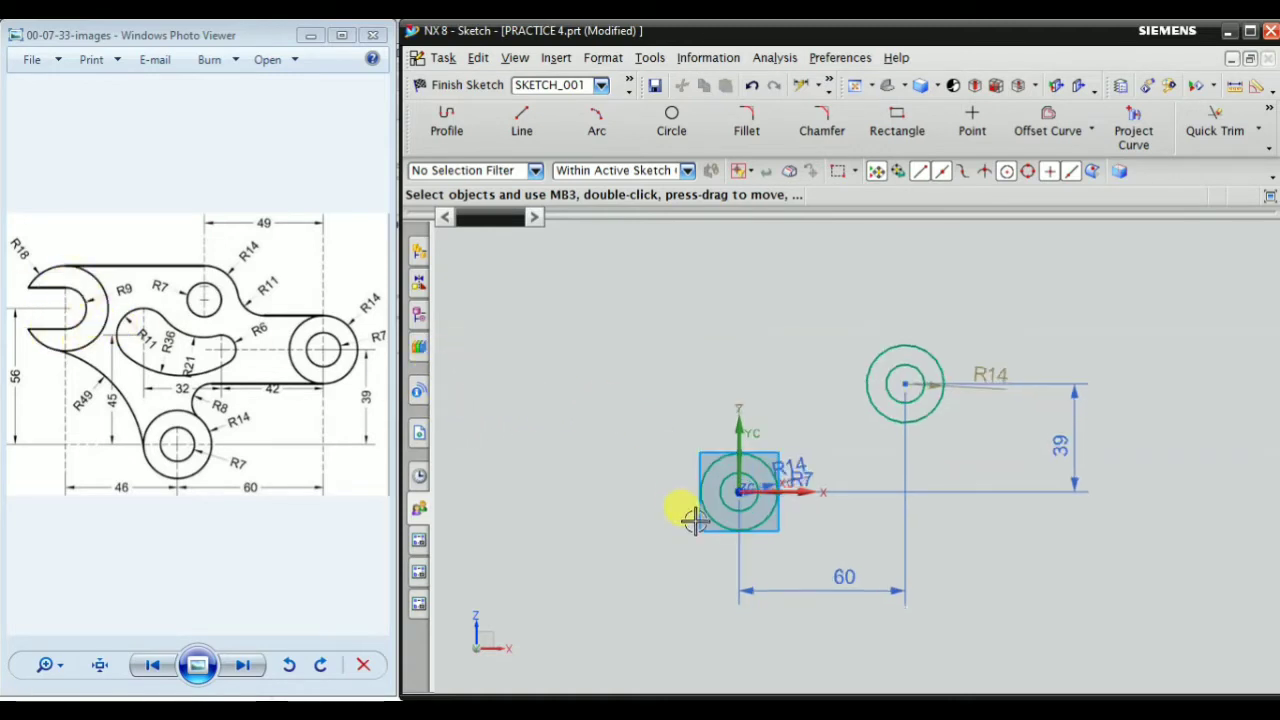
left_click(739, 478)
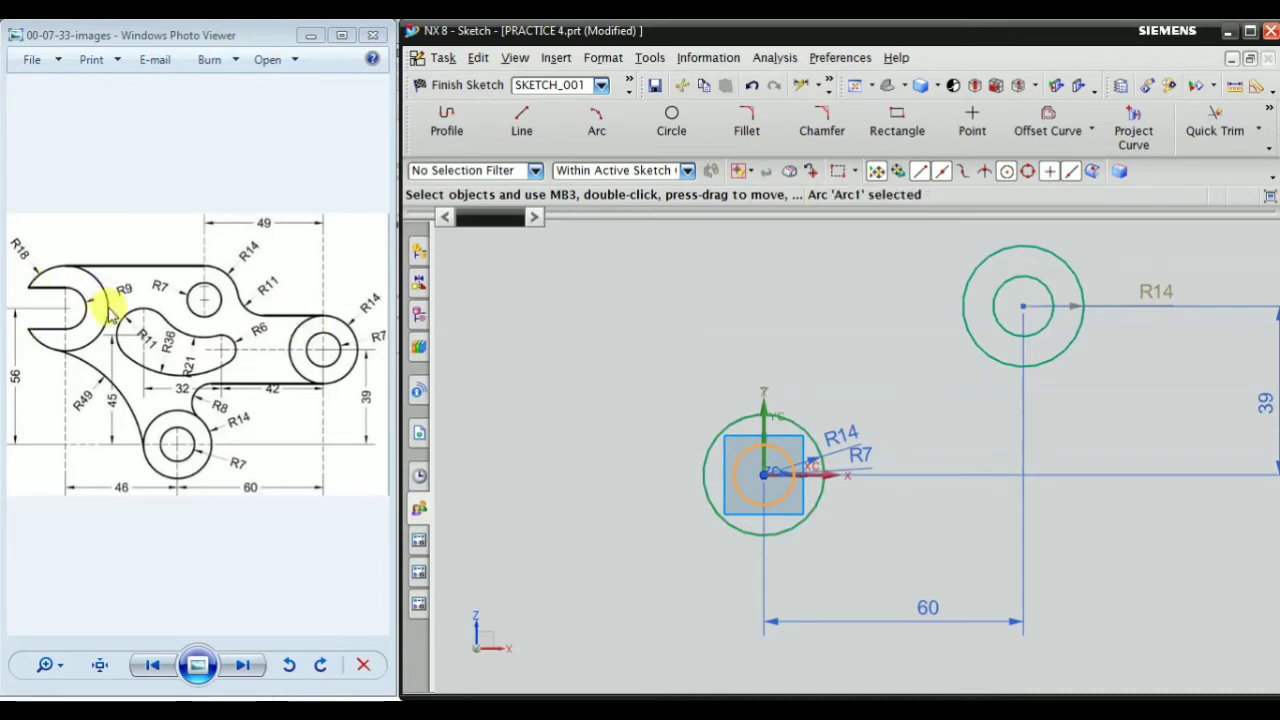
scroll(772, 426, "up", 1)
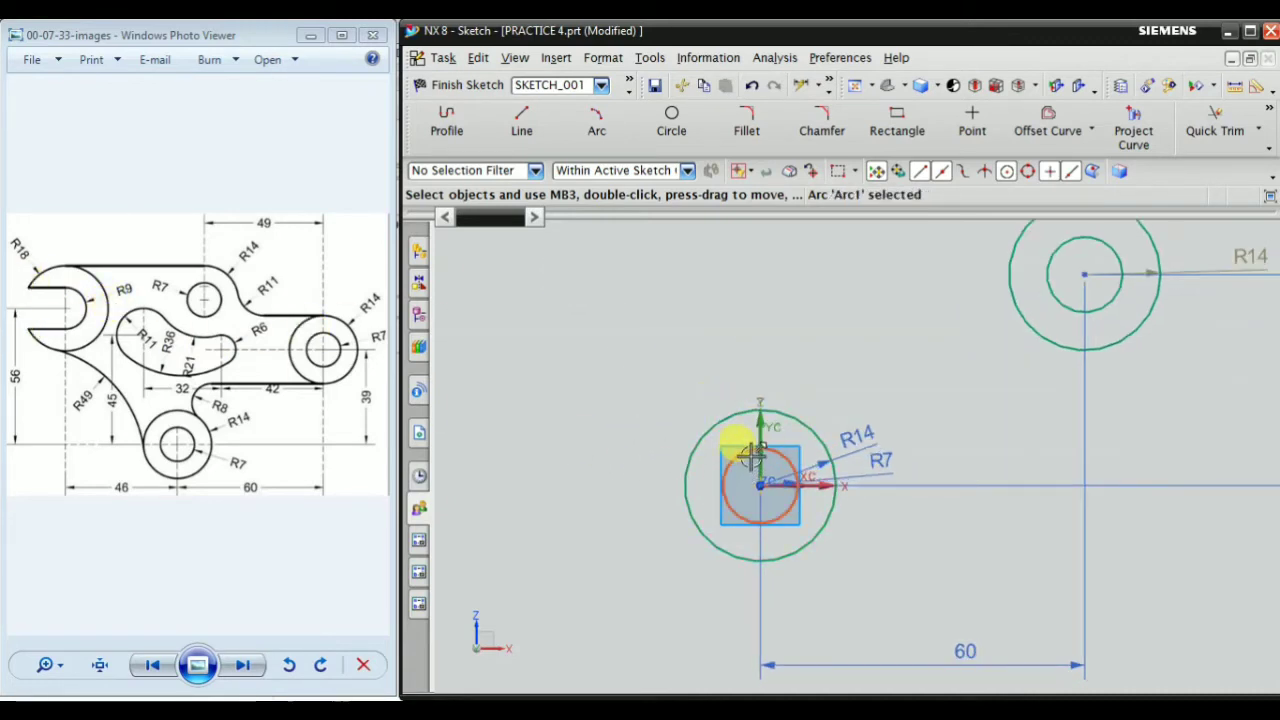
left_click(712, 422)
scroll(614, 457, "down", 1)
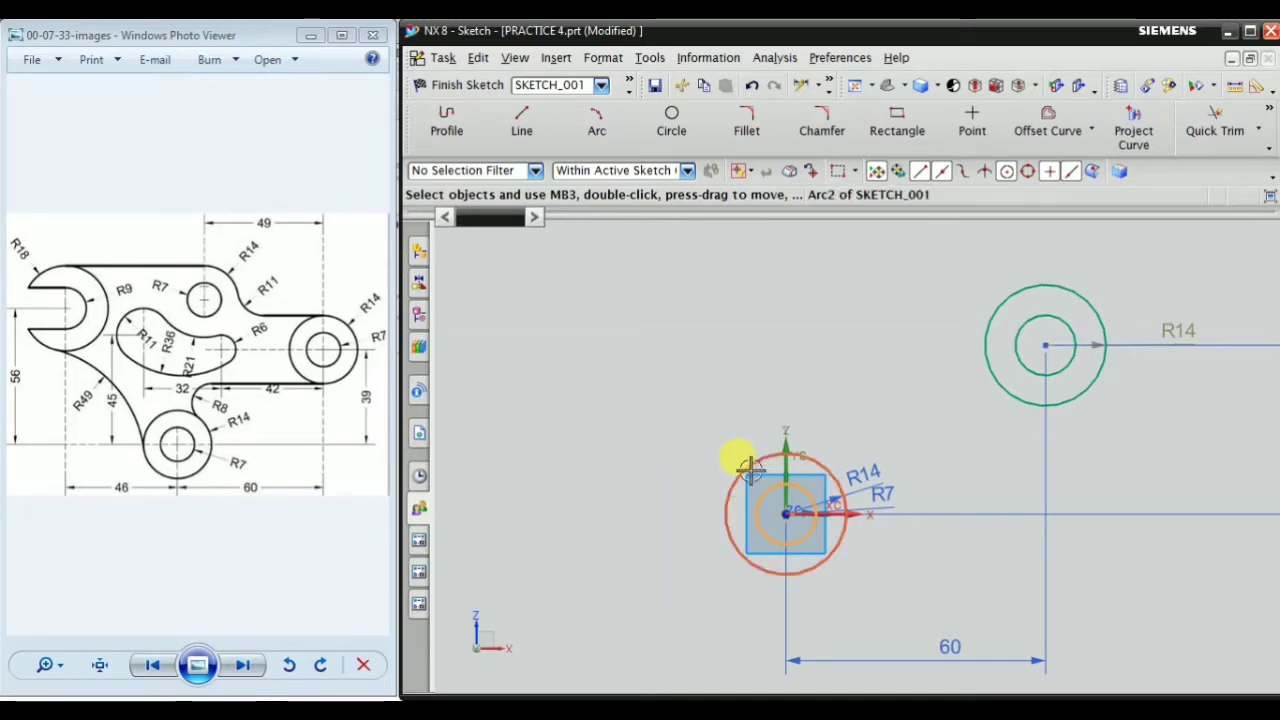
left_click_drag(752, 470, 722, 410)
left_click_drag(626, 270, 606, 268, "ctrl")
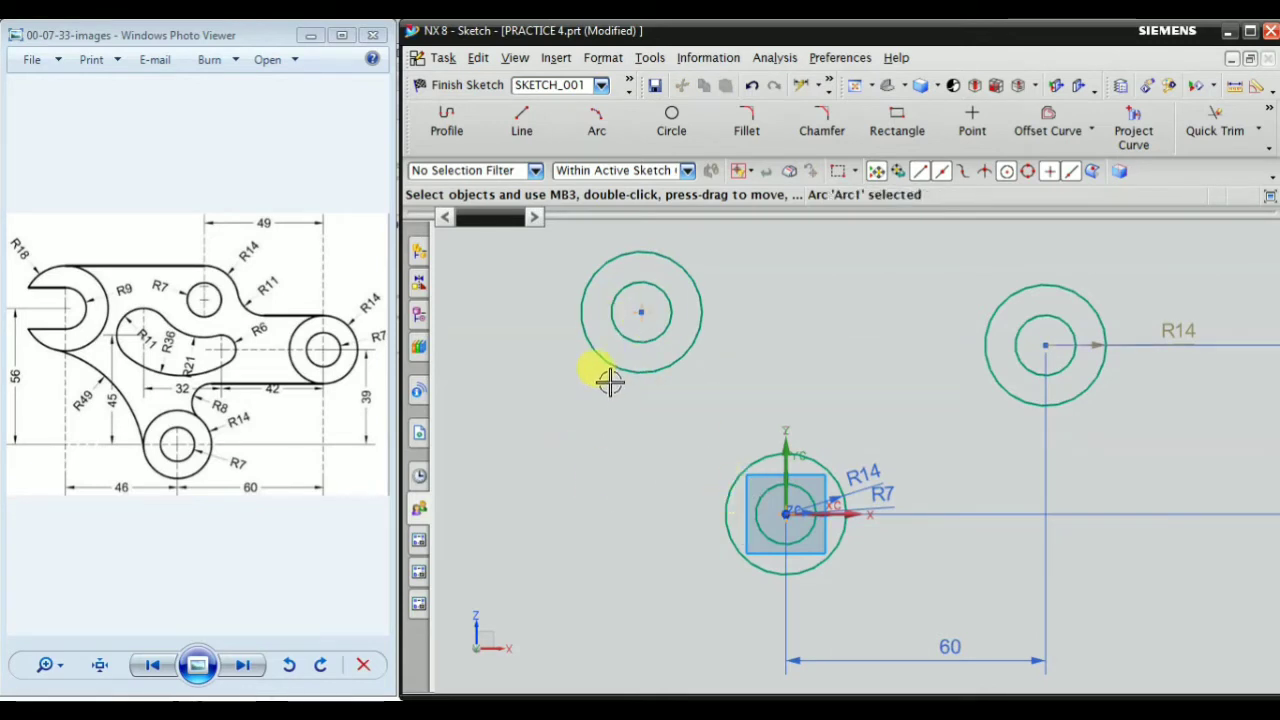
scroll(680, 505, "down", 1)
scroll(606, 322, "up", 2)
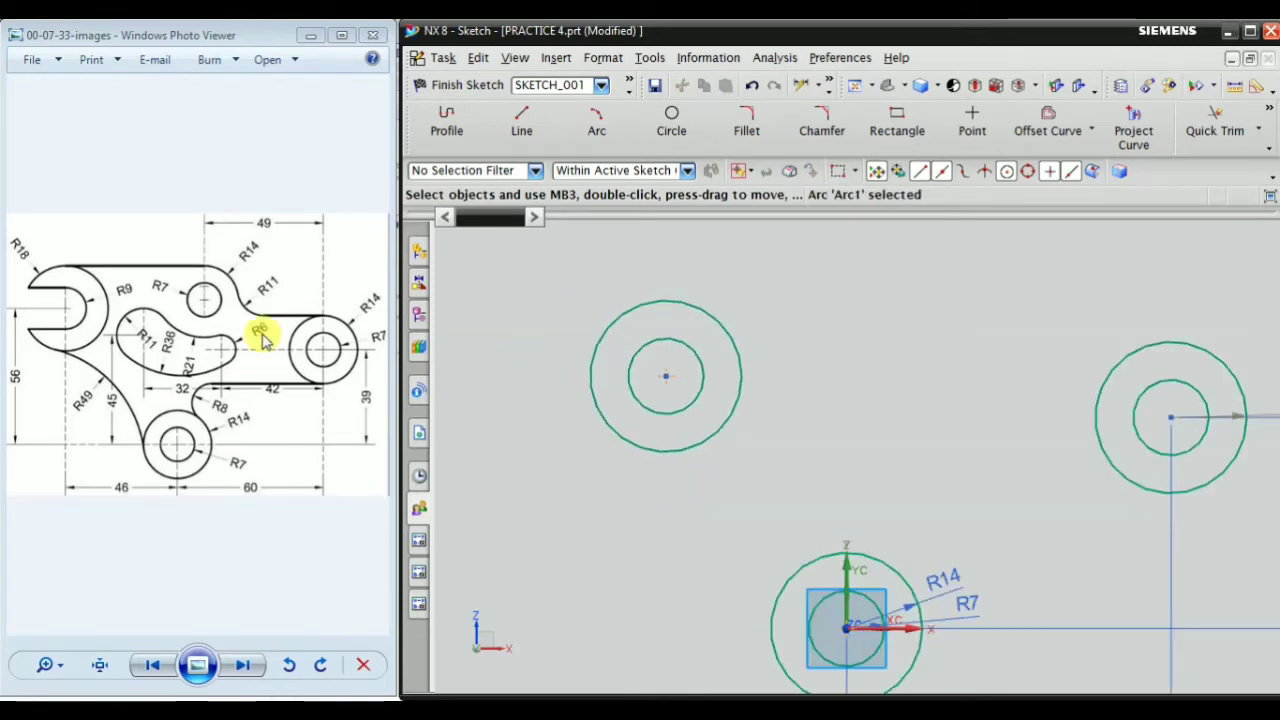
right_click(834, 265)
mouse_move(1005, 560)
left_click(714, 528)
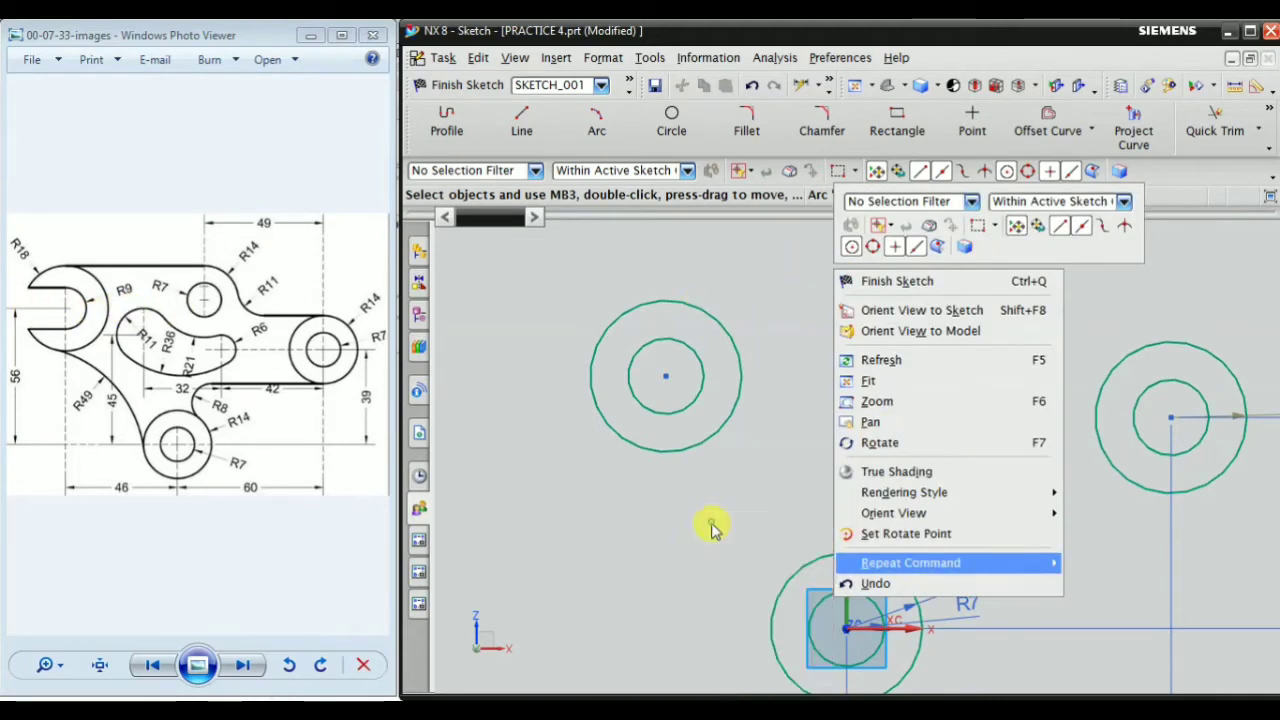
scroll(660, 340, "up", 1)
left_click(688, 340)
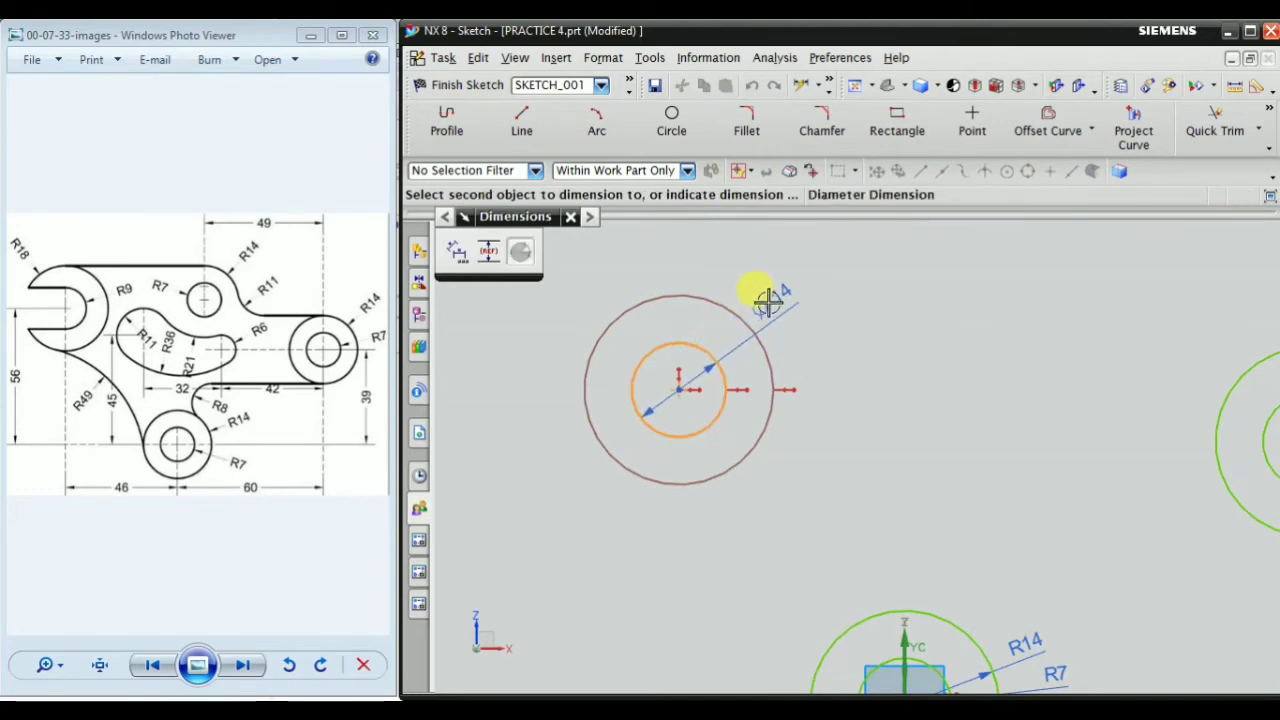
key("Escape")
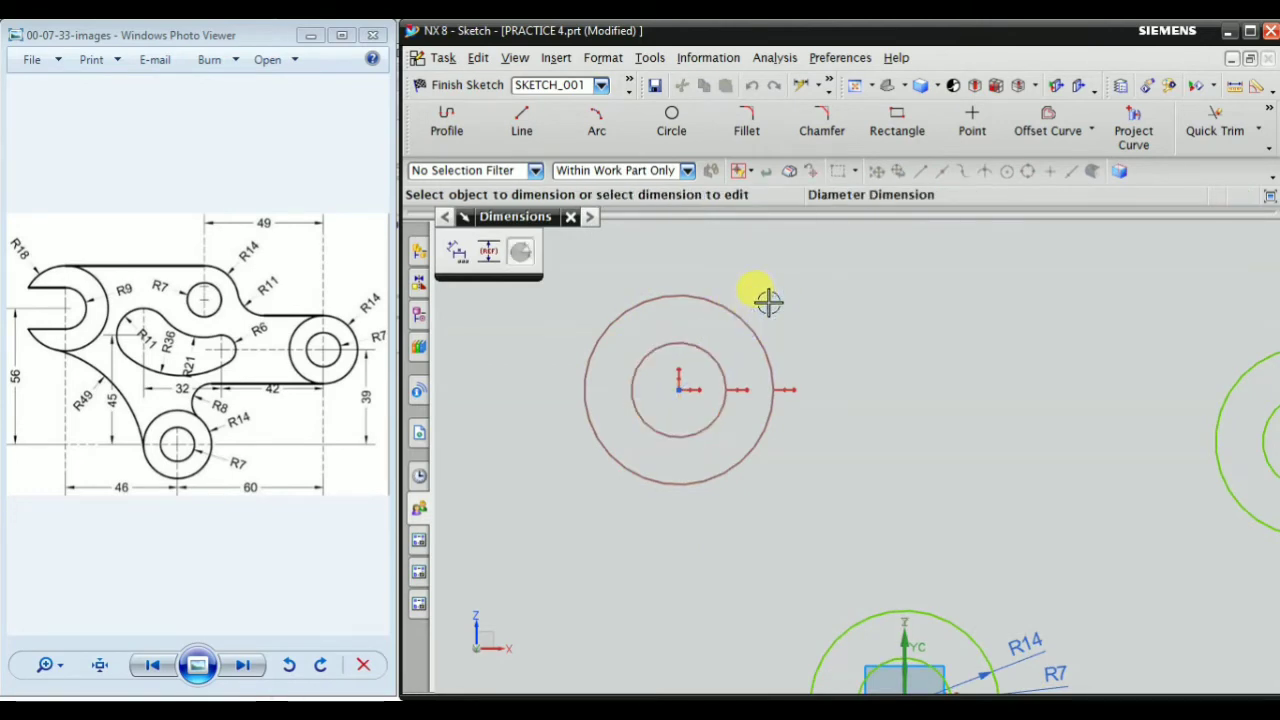
Add a radius dimension to the inner circle of the upper-left pair and set it to 9 mm
left_click(1271, 111)
mouse_move(1274, 136)
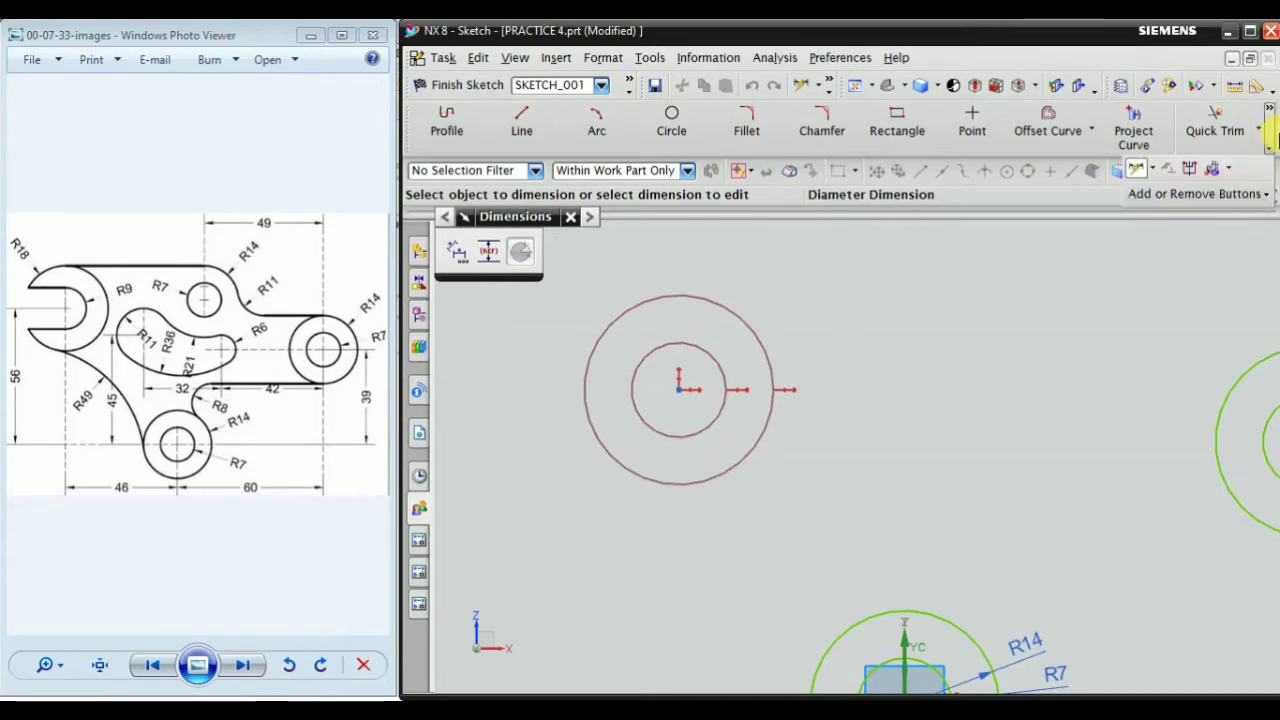
left_click(1155, 172)
left_click(1022, 316)
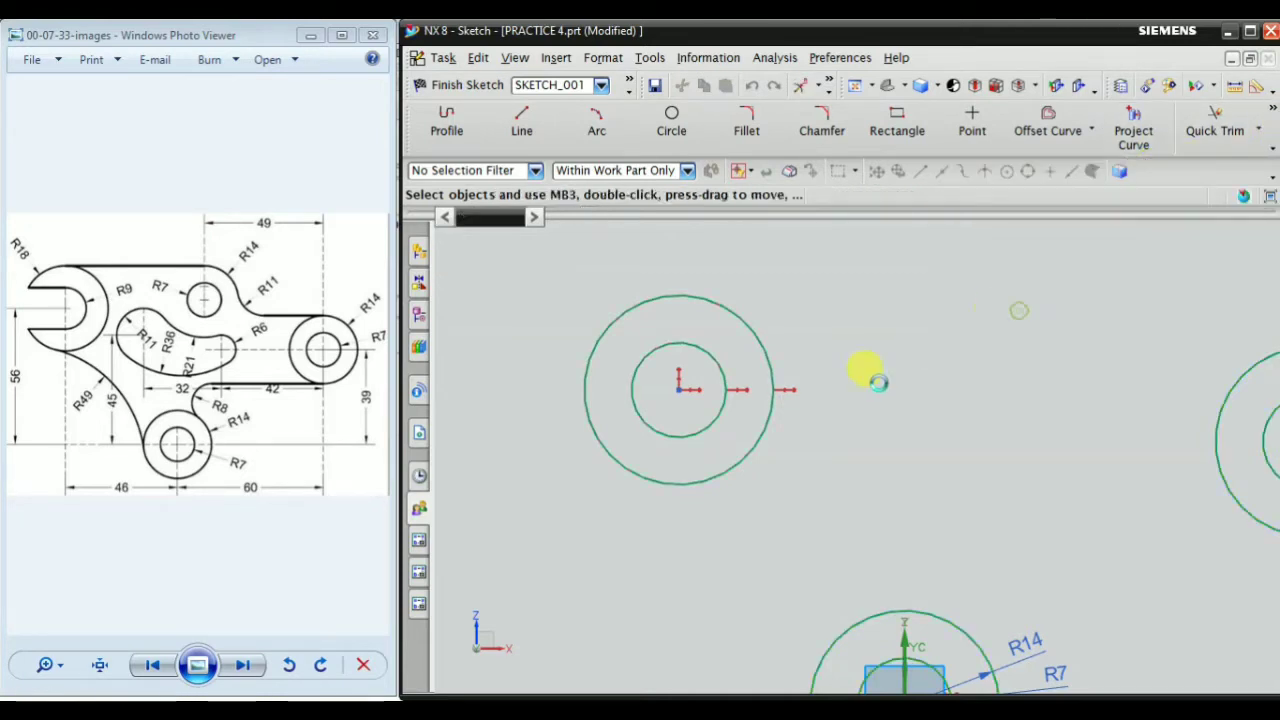
left_click(700, 351)
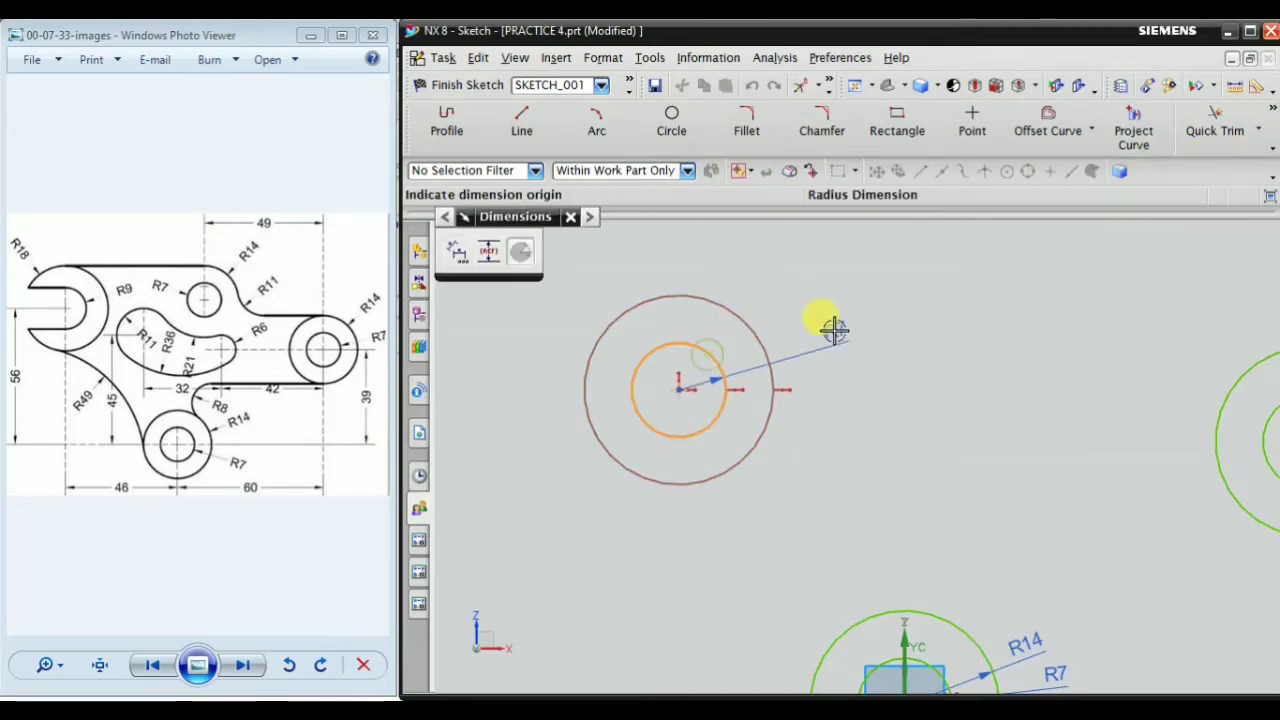
left_click(795, 338)
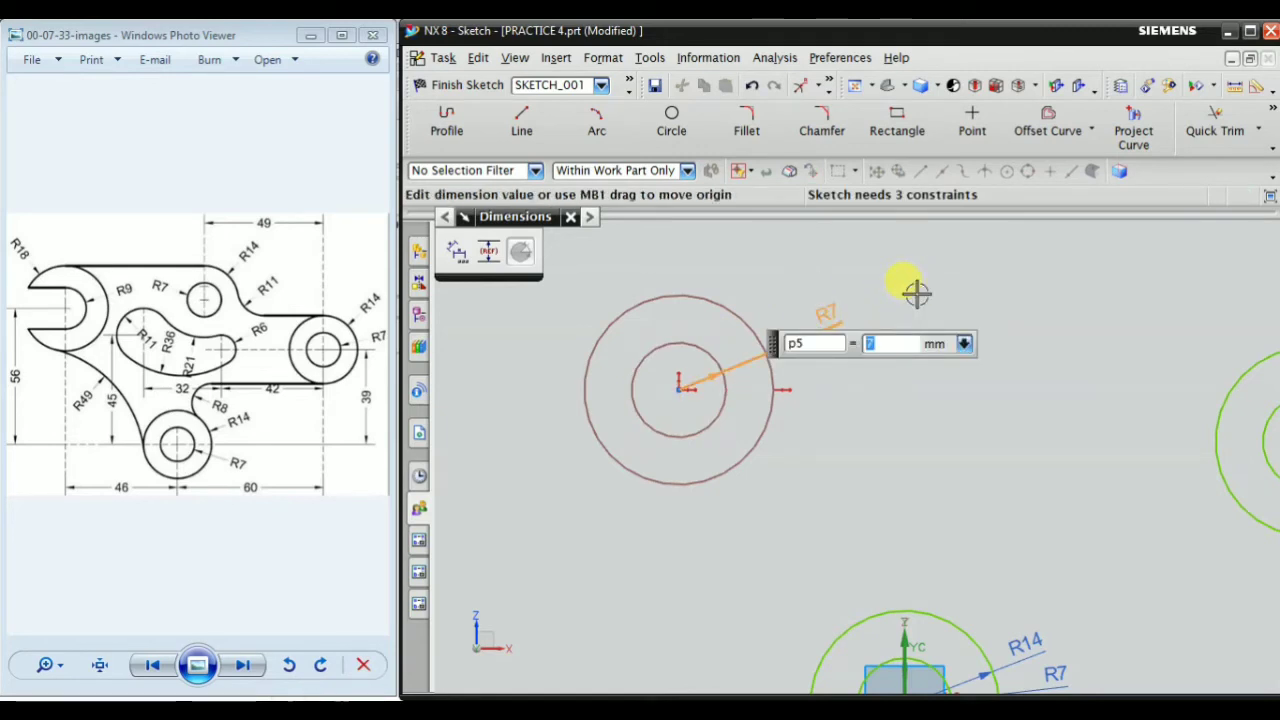
type("9")
key("Return")
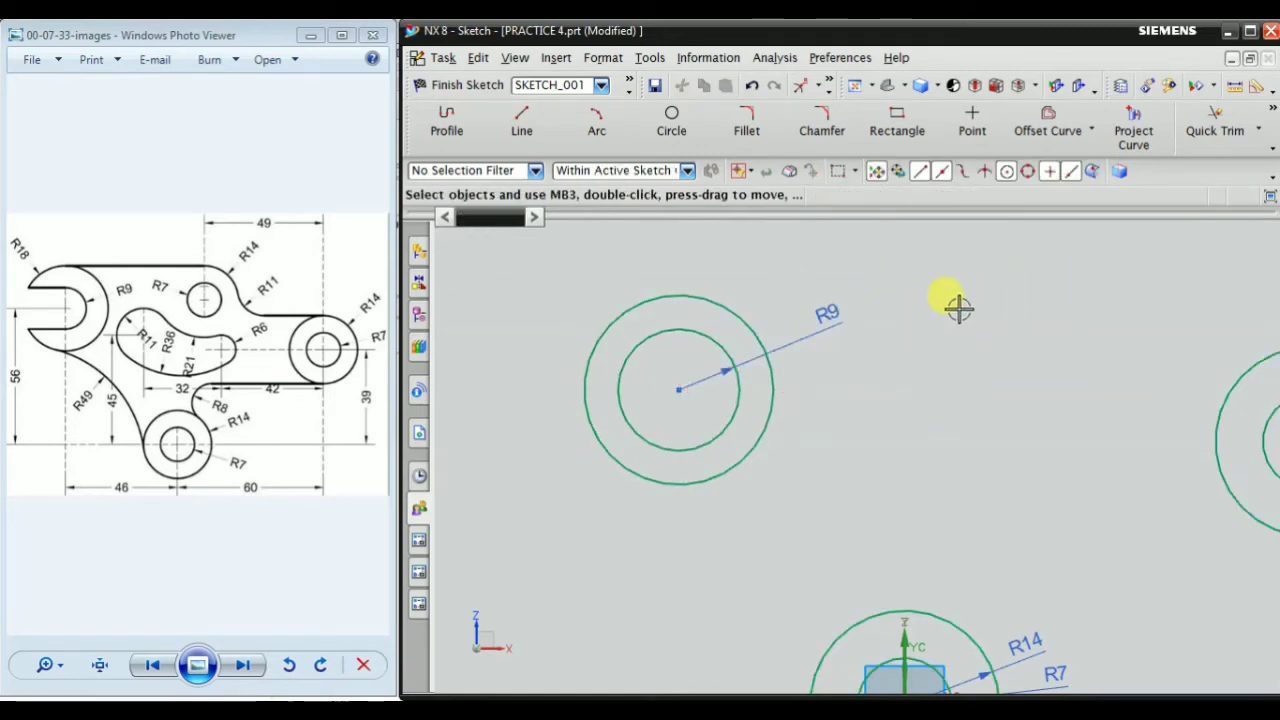
Add a radius dimension to the outer circle of the upper-left pair and set it to 18 mm
right_click(928, 280)
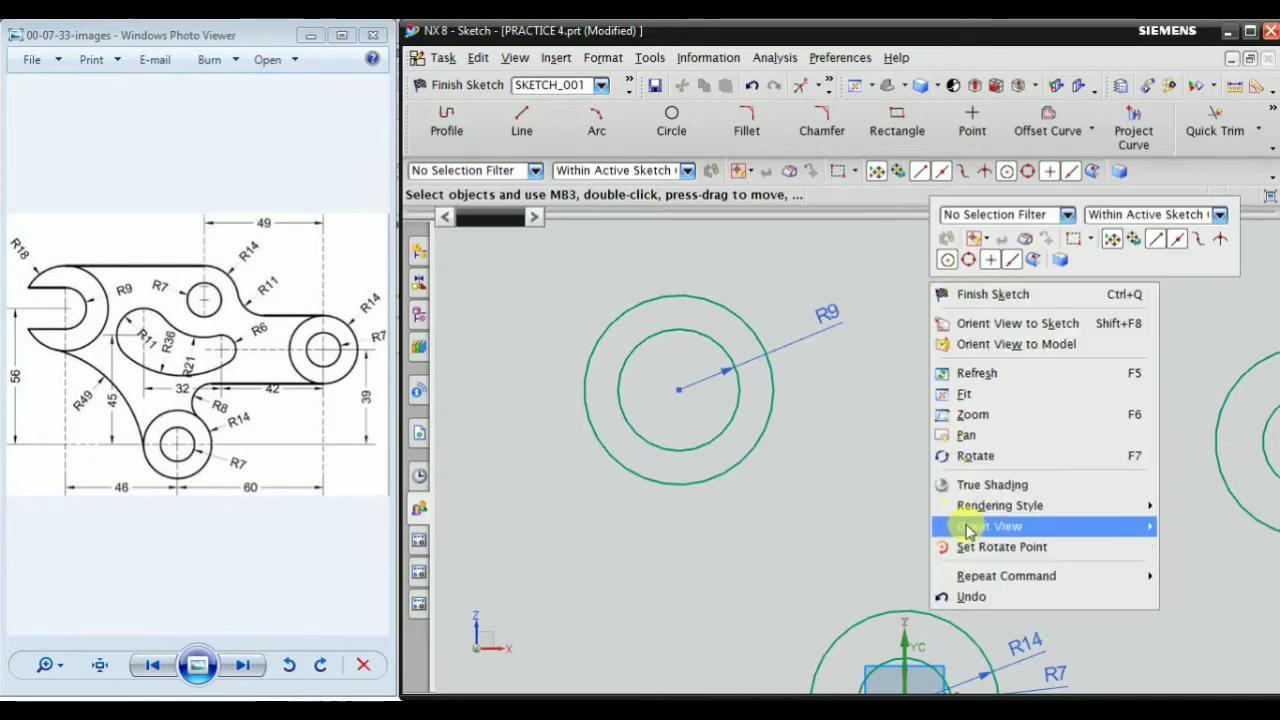
mouse_move(990, 576)
left_click(810, 521)
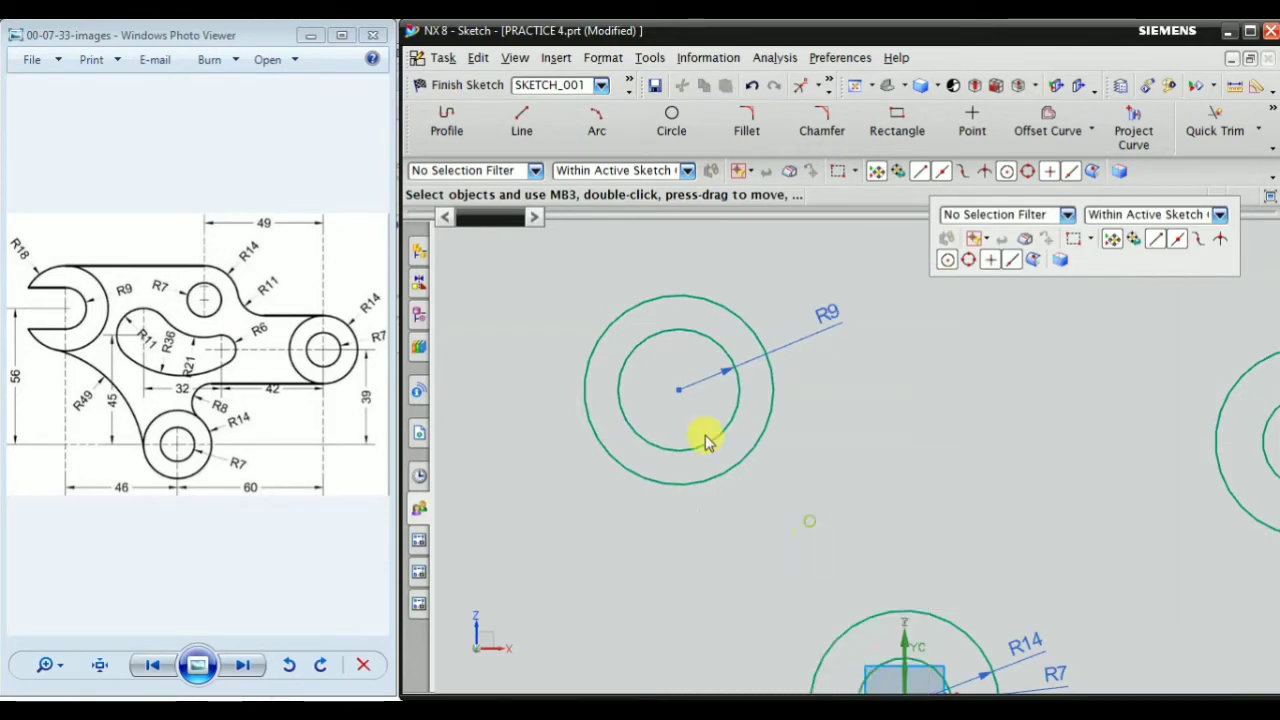
left_click(709, 297)
scroll(722, 395, "down", 1)
left_click(765, 295)
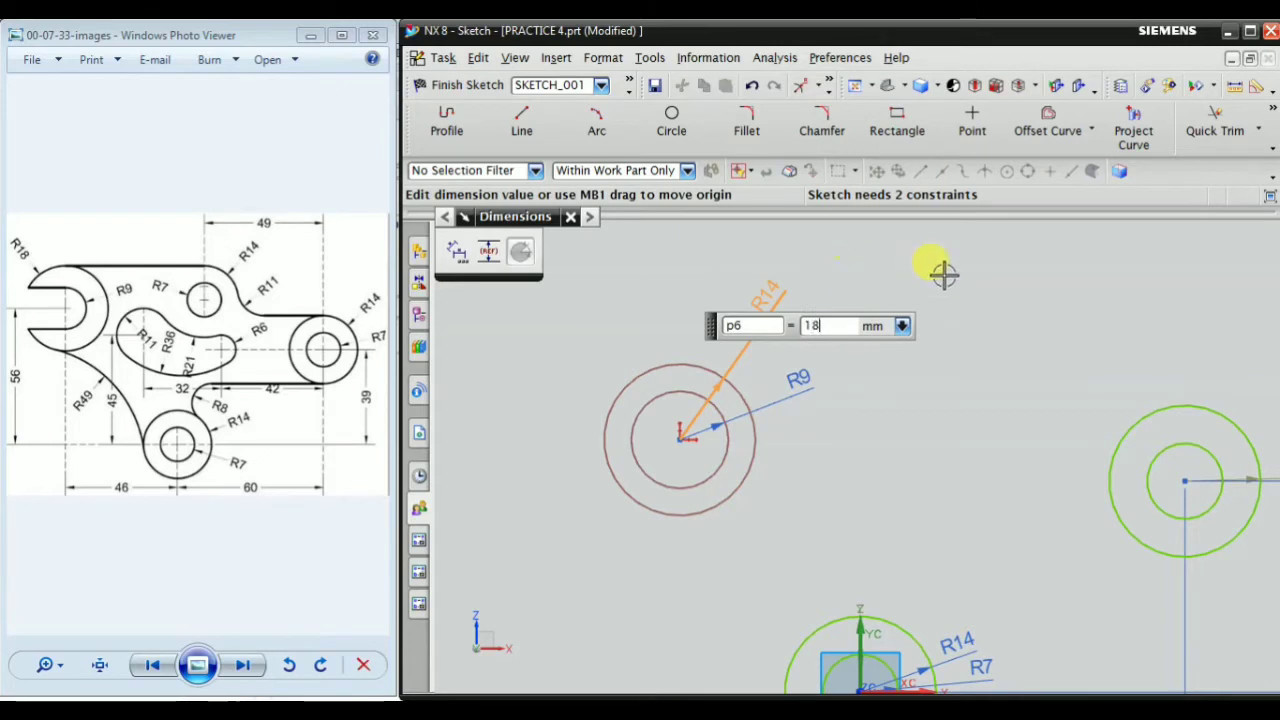
key("Return")
scroll(800, 332, "down", 2)
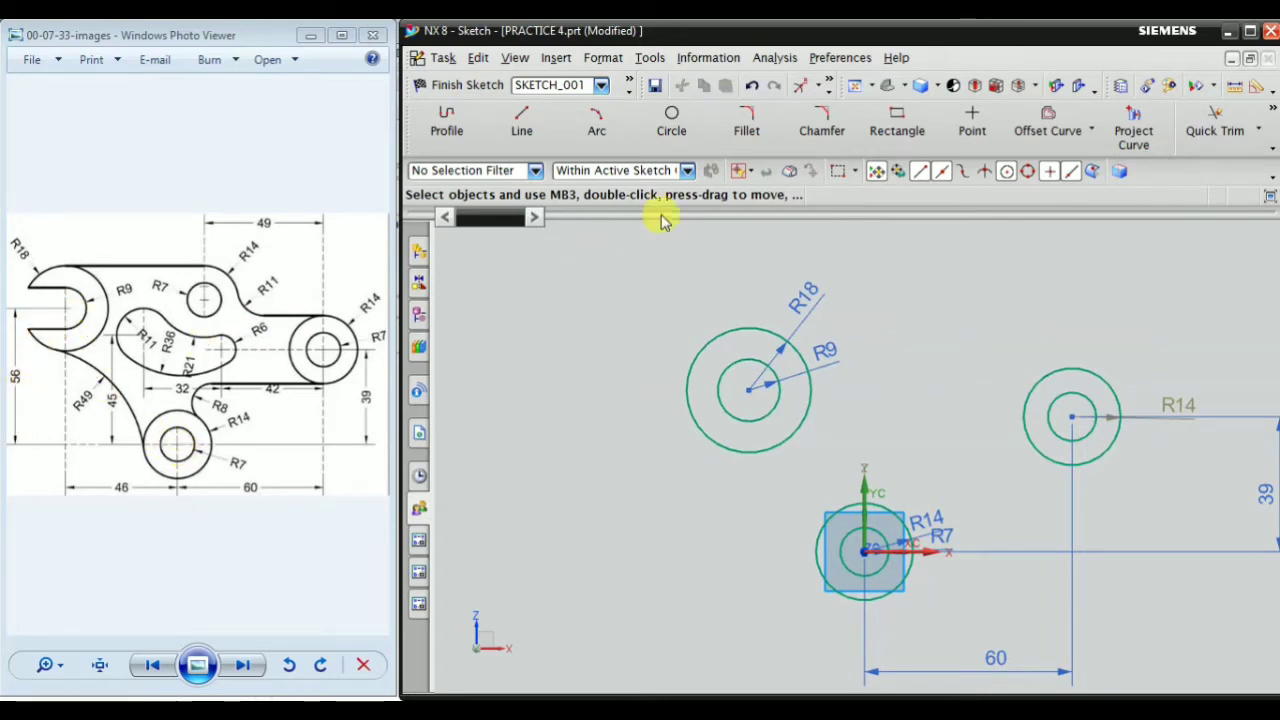
Dimension the vertical distance between the centres of the upper-left circle pair and the origin pair and set it to 56 mm
right_click(594, 282)
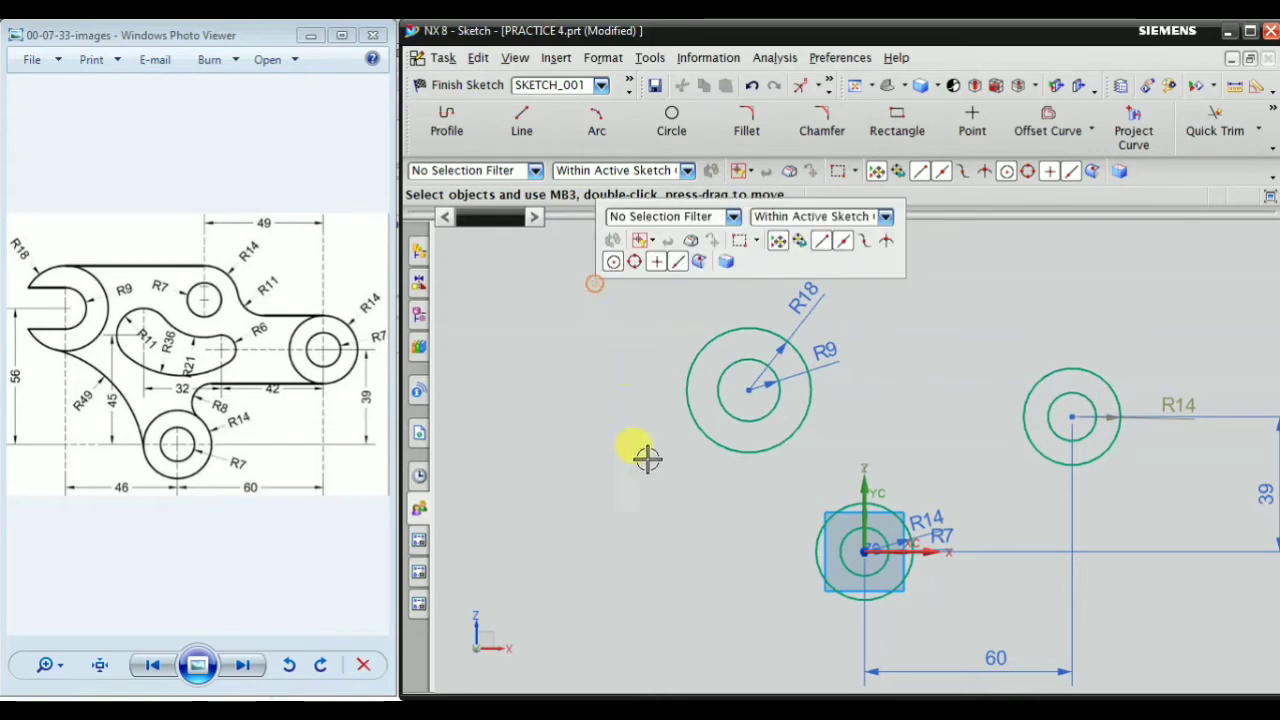
mouse_move(668, 578)
left_click(868, 541)
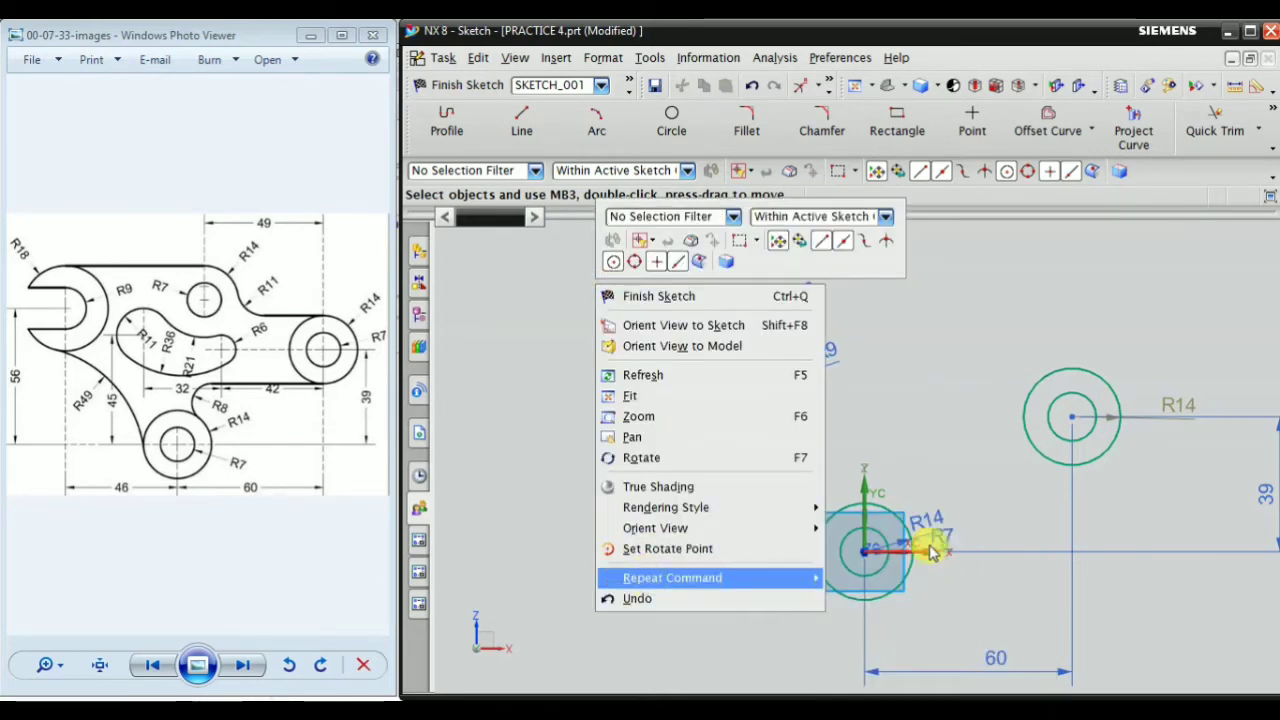
scroll(748, 380, "up", 2)
left_click(745, 386)
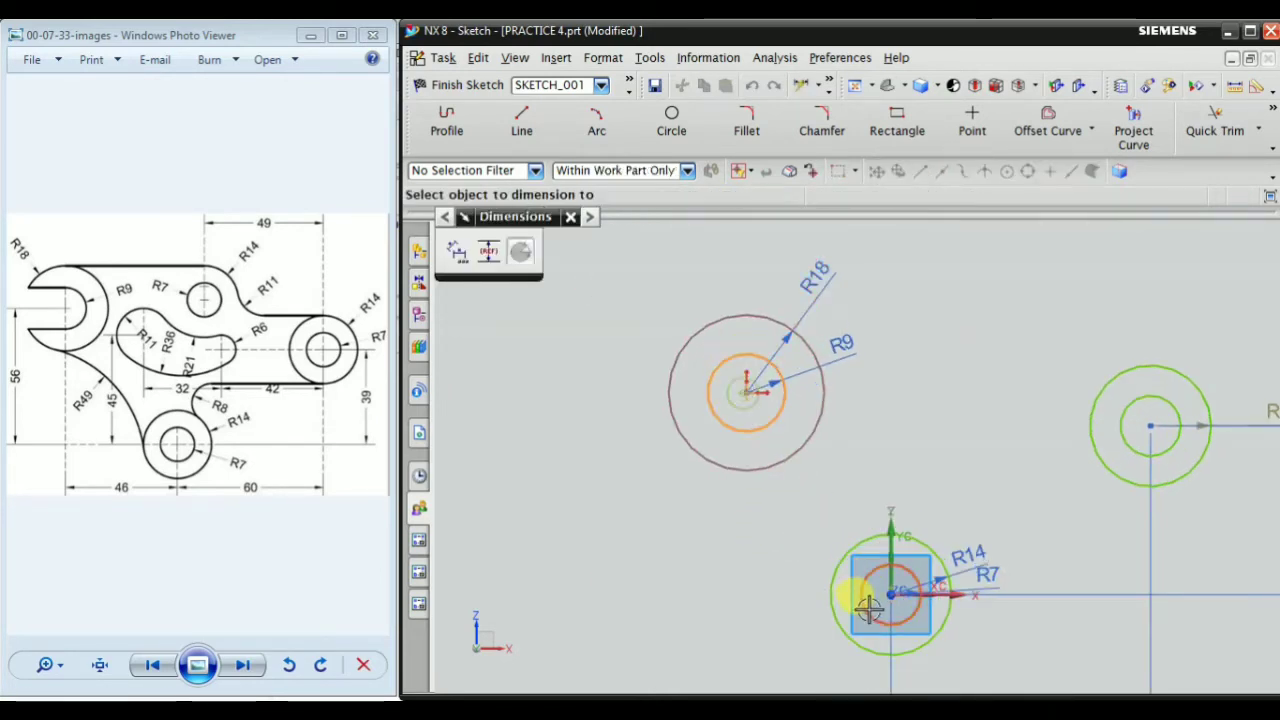
scroll(890, 588, "up", 3)
left_click(890, 588)
scroll(900, 580, "down", 3)
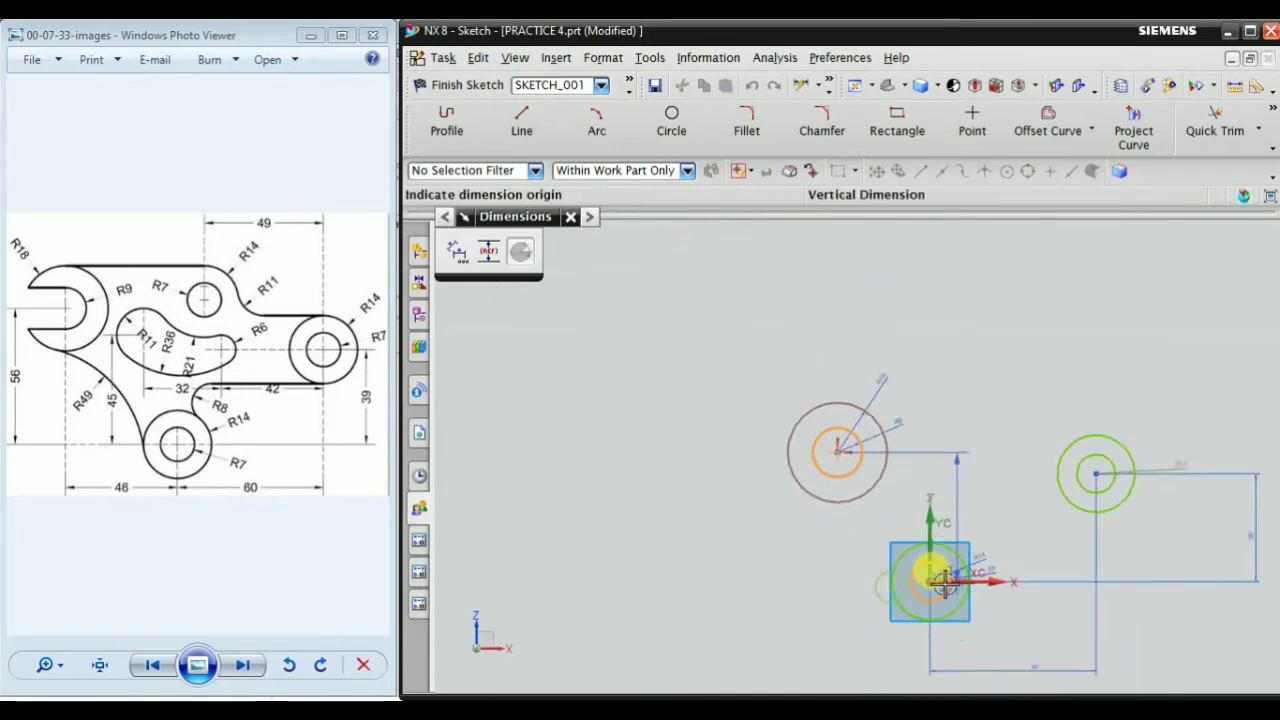
left_click(702, 522)
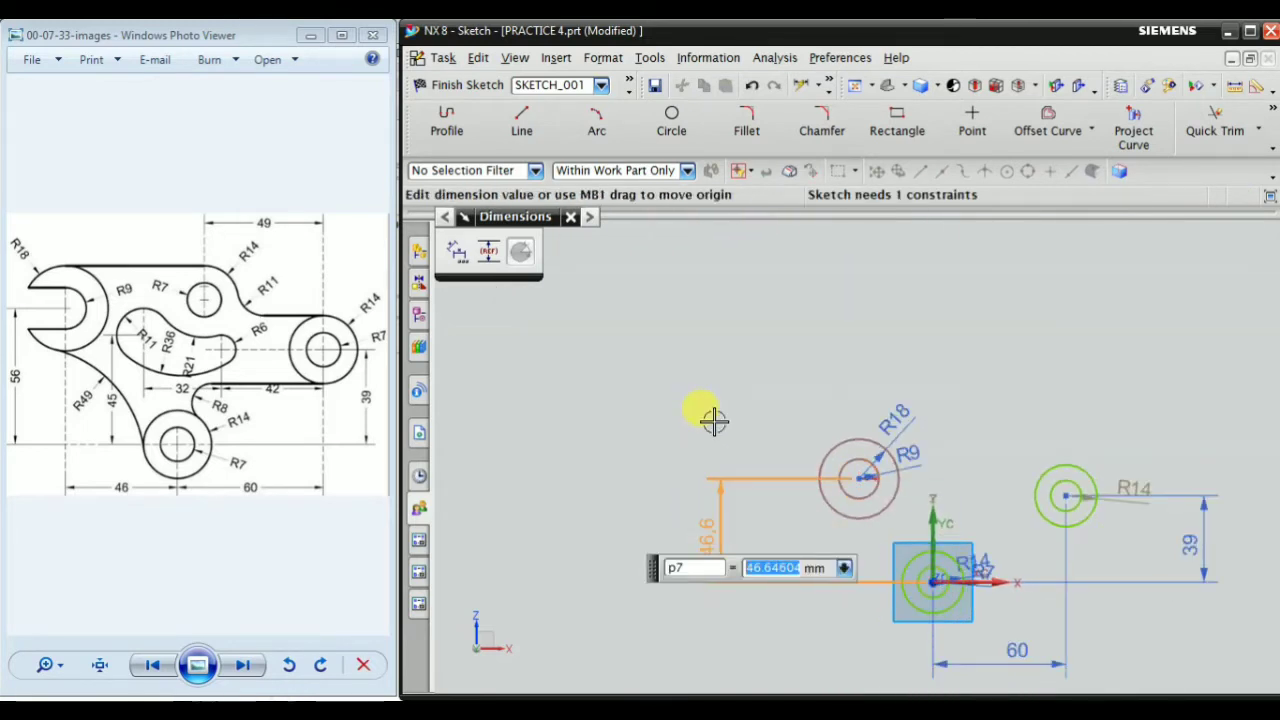
type("56")
key("Return")
key("Escape")
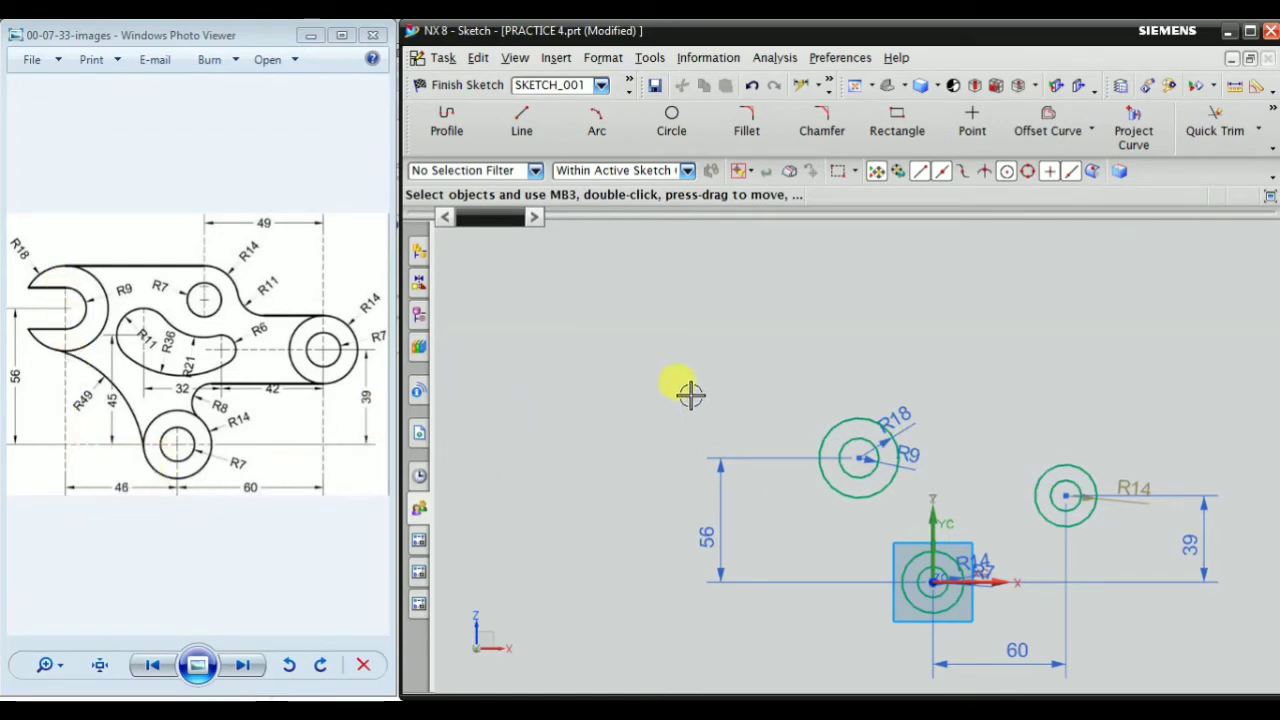
Undo the last change to the upper-left pair's vertical distance and set that dimension to 56 mm again
right_click(526, 257)
left_click(571, 571)
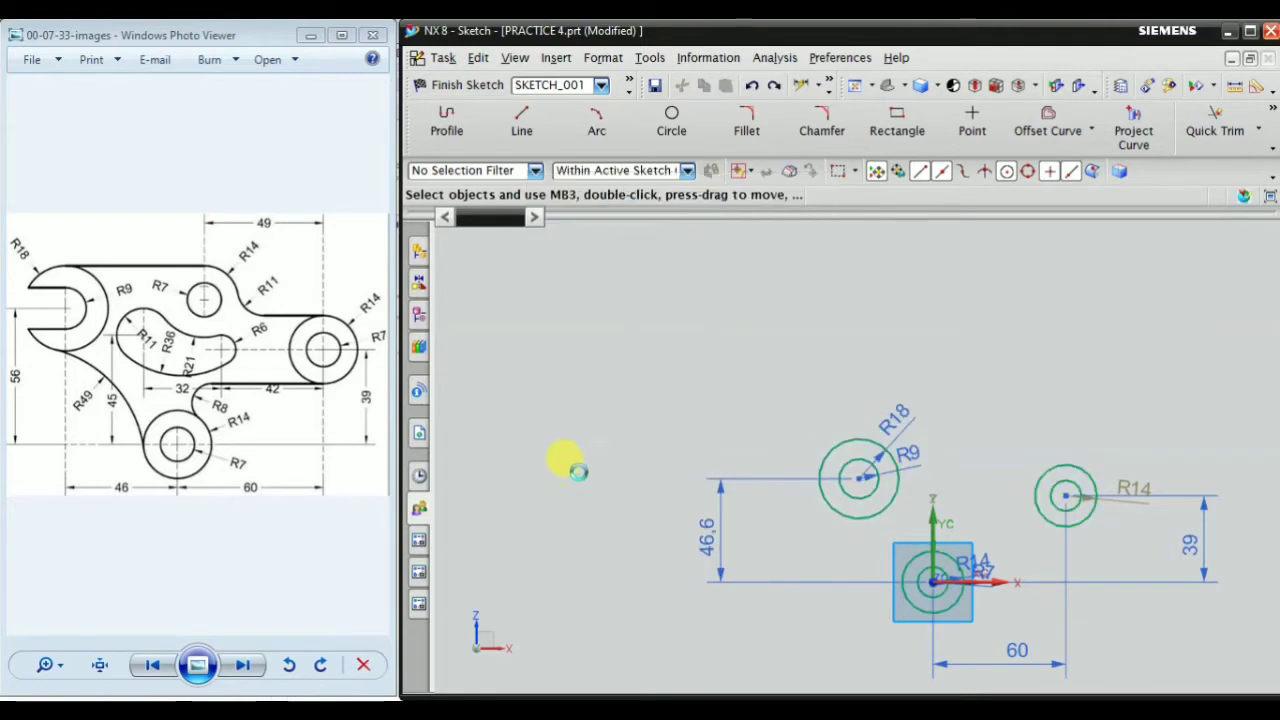
right_click(537, 271)
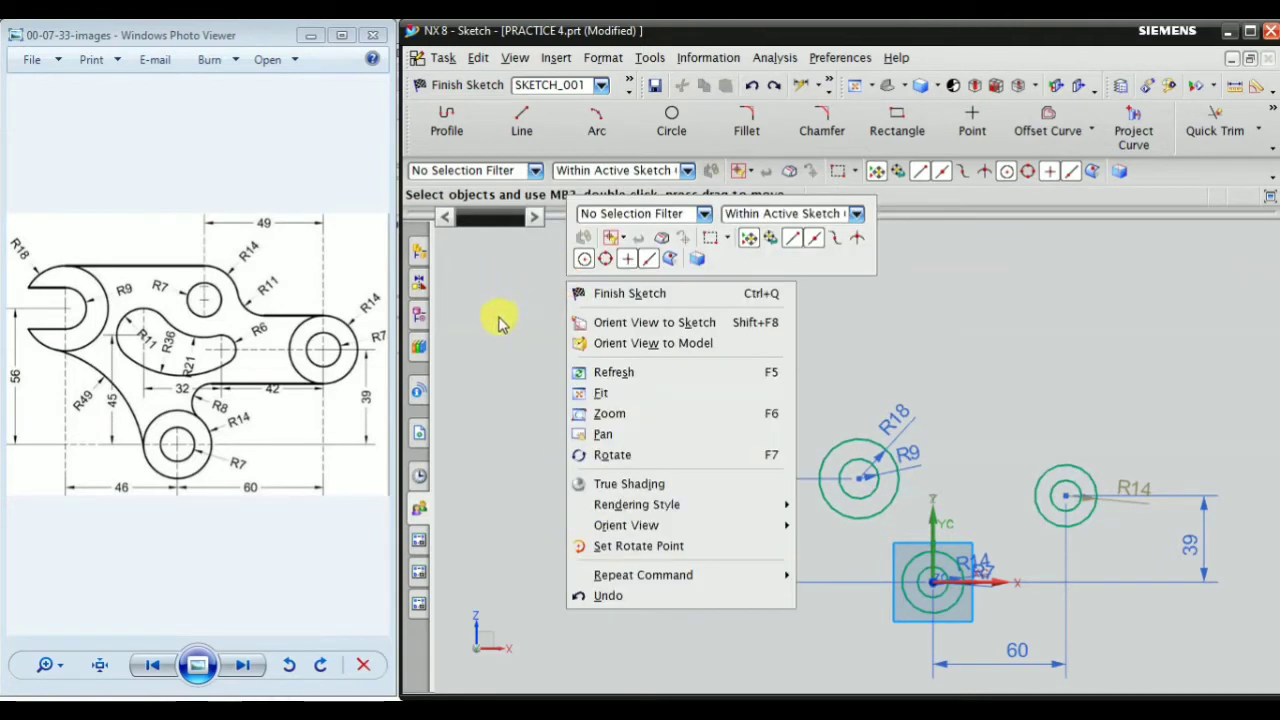
left_click(497, 500)
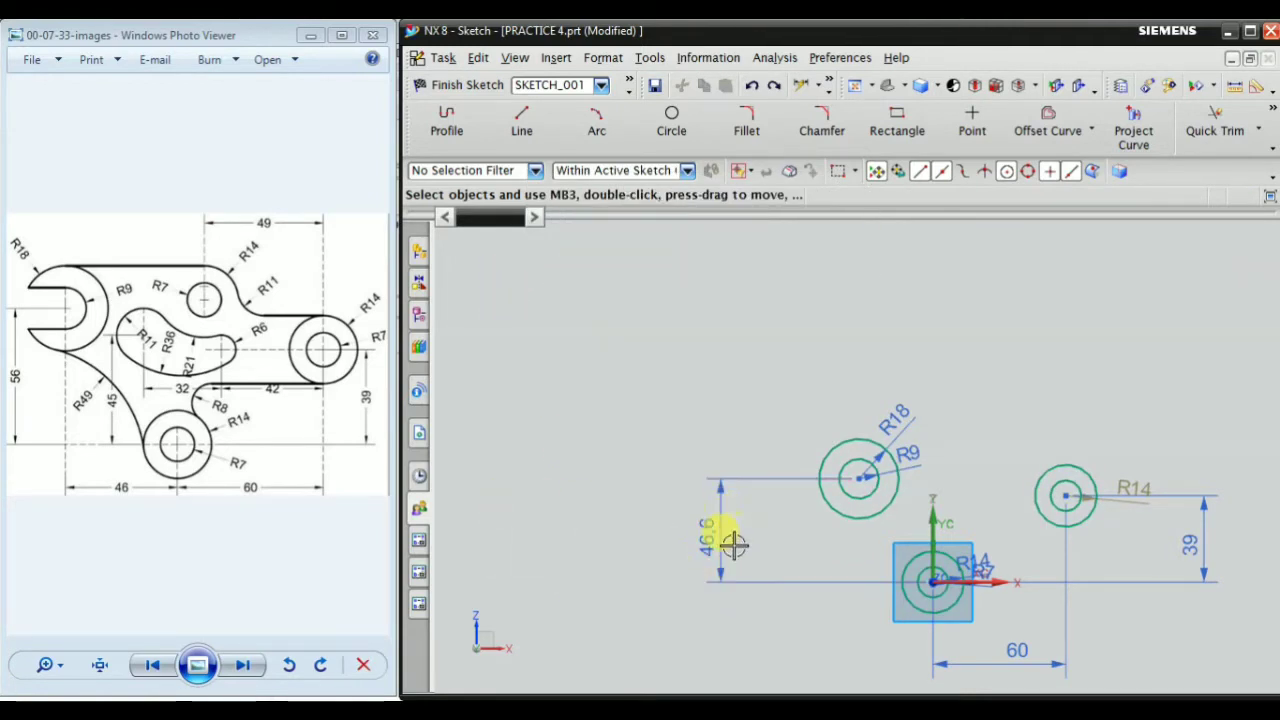
double_click(706, 525)
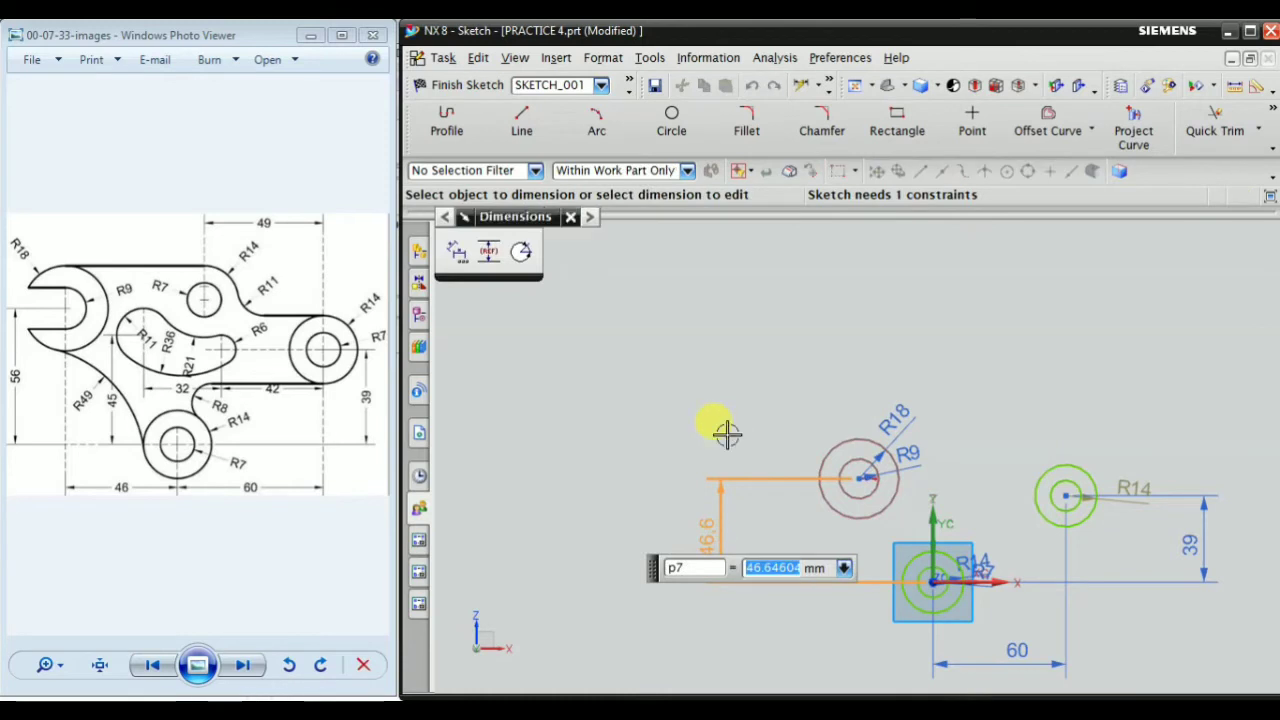
key("Return")
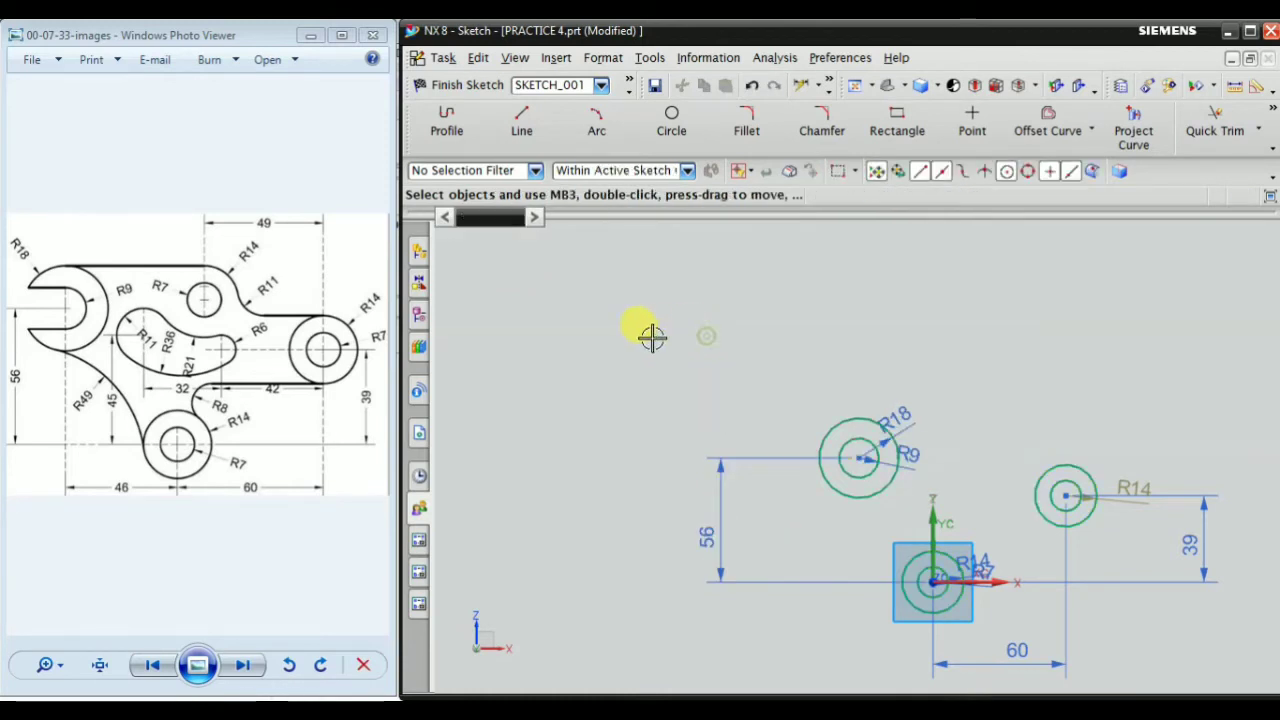
Dimension the horizontal distance between the centres of the upper-left circle pair and the origin pair and set it to 46 mm
right_click(582, 332)
mouse_move(668, 622)
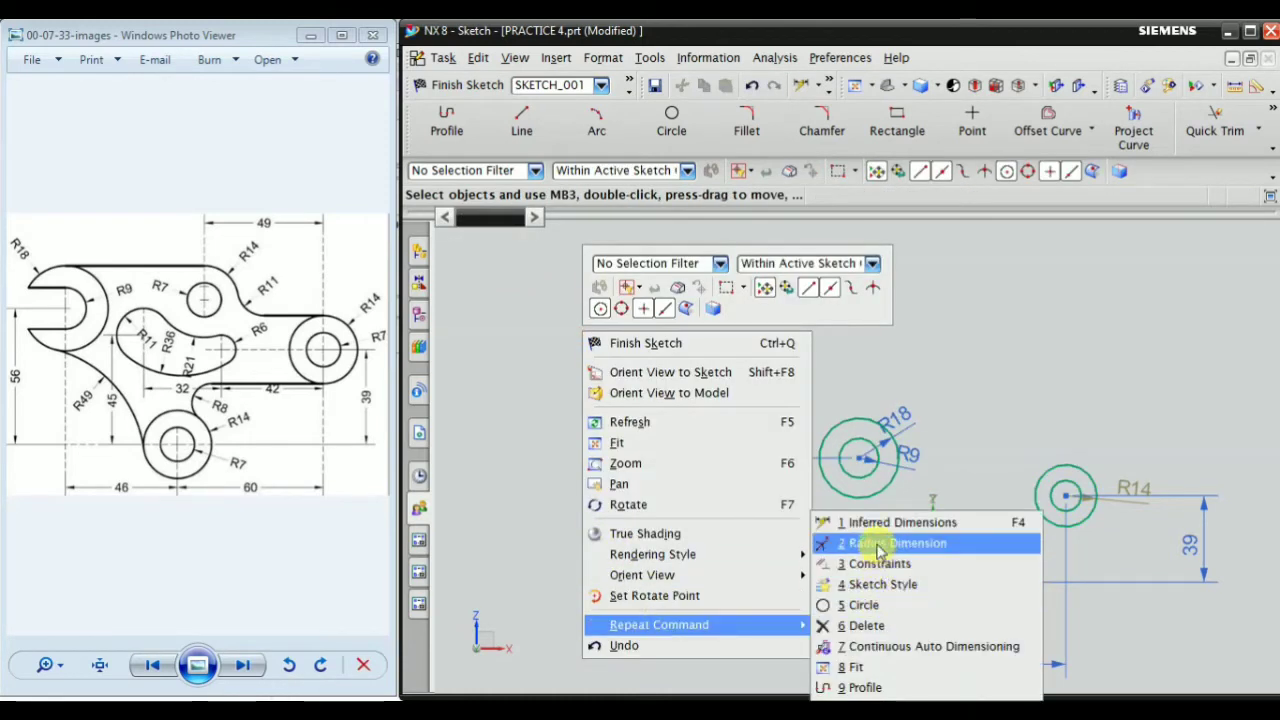
left_click(908, 522)
scroll(850, 450, "up", 3)
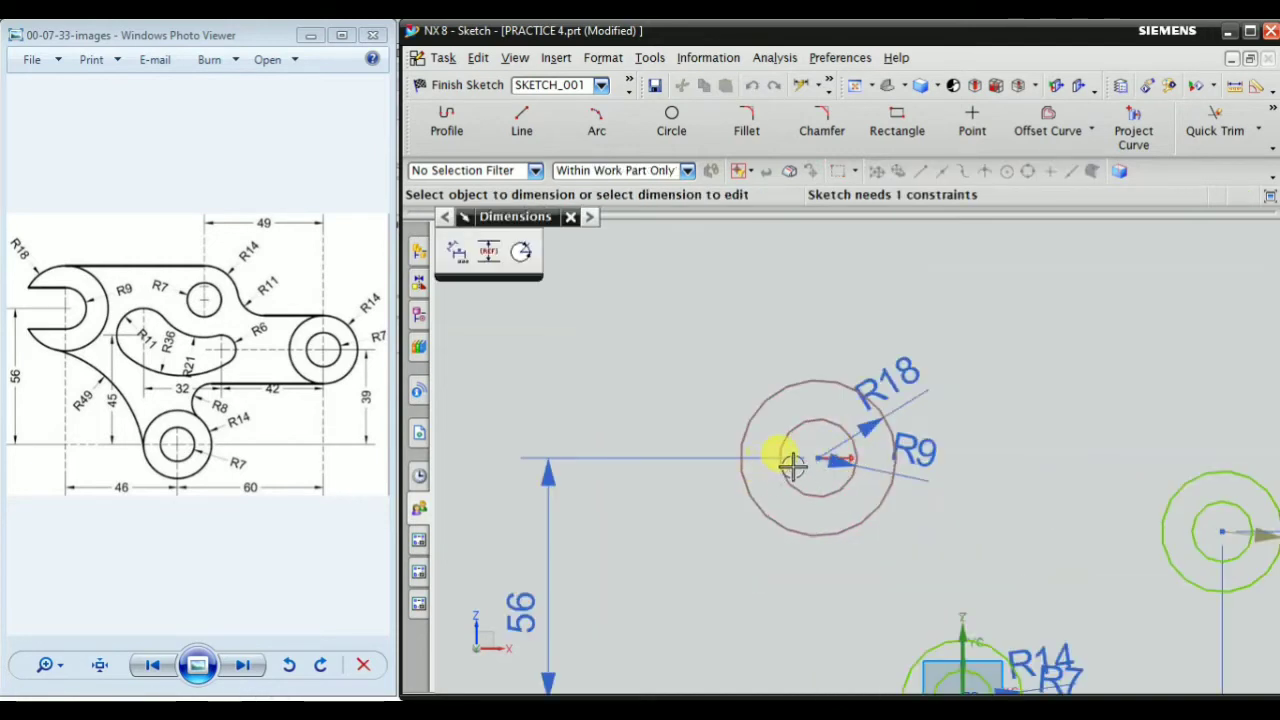
middle_click_drag(735, 403, 671, 313, "shift")
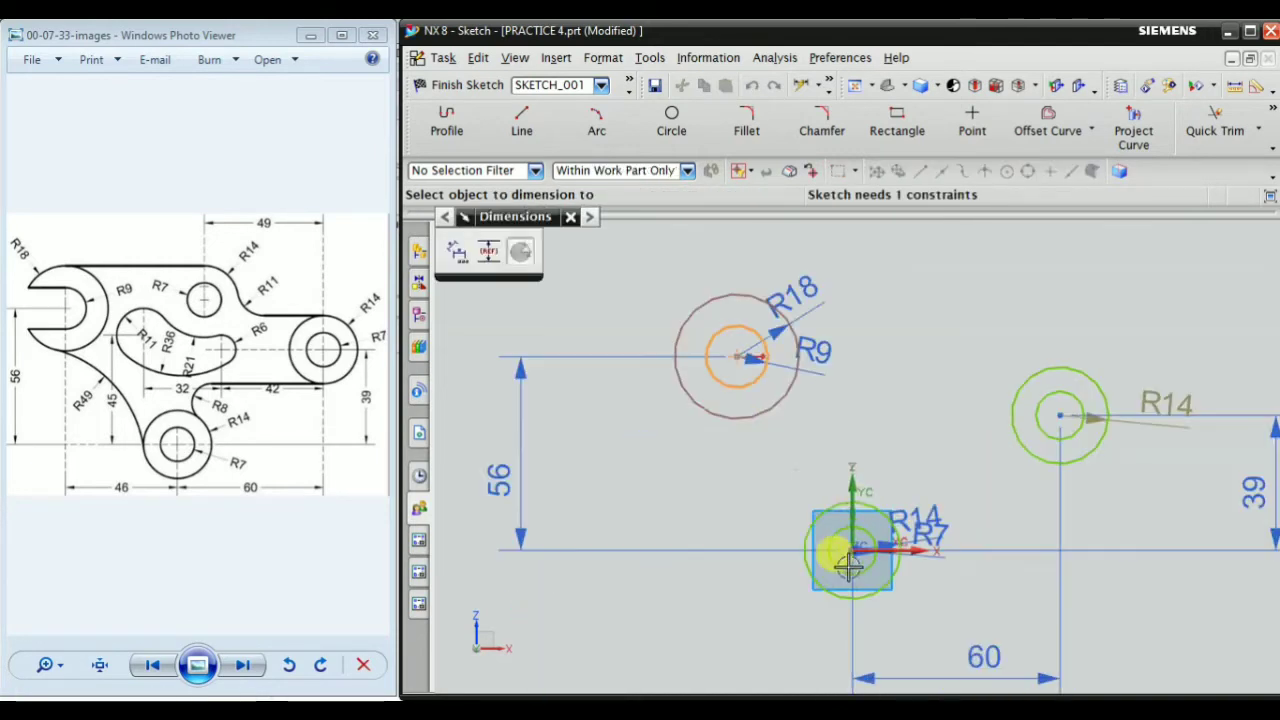
left_click(855, 455)
left_click(795, 447)
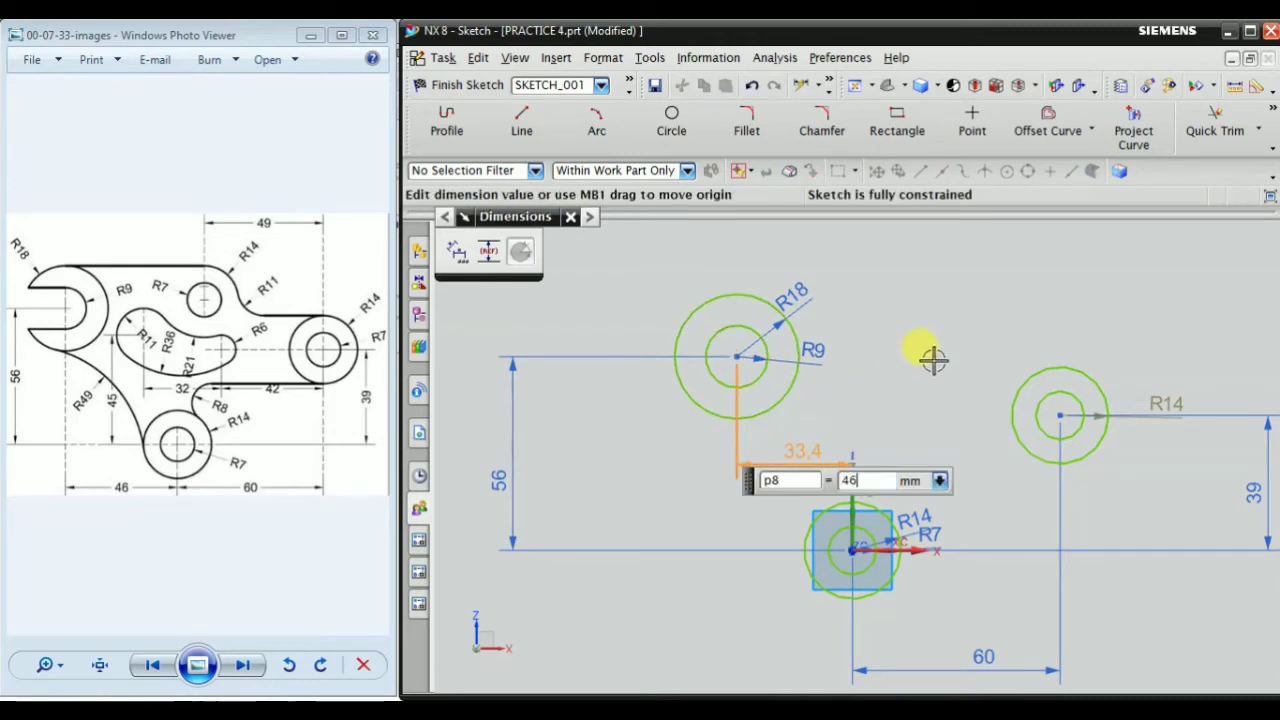
key("Return")
scroll(856, 413, "down", 2)
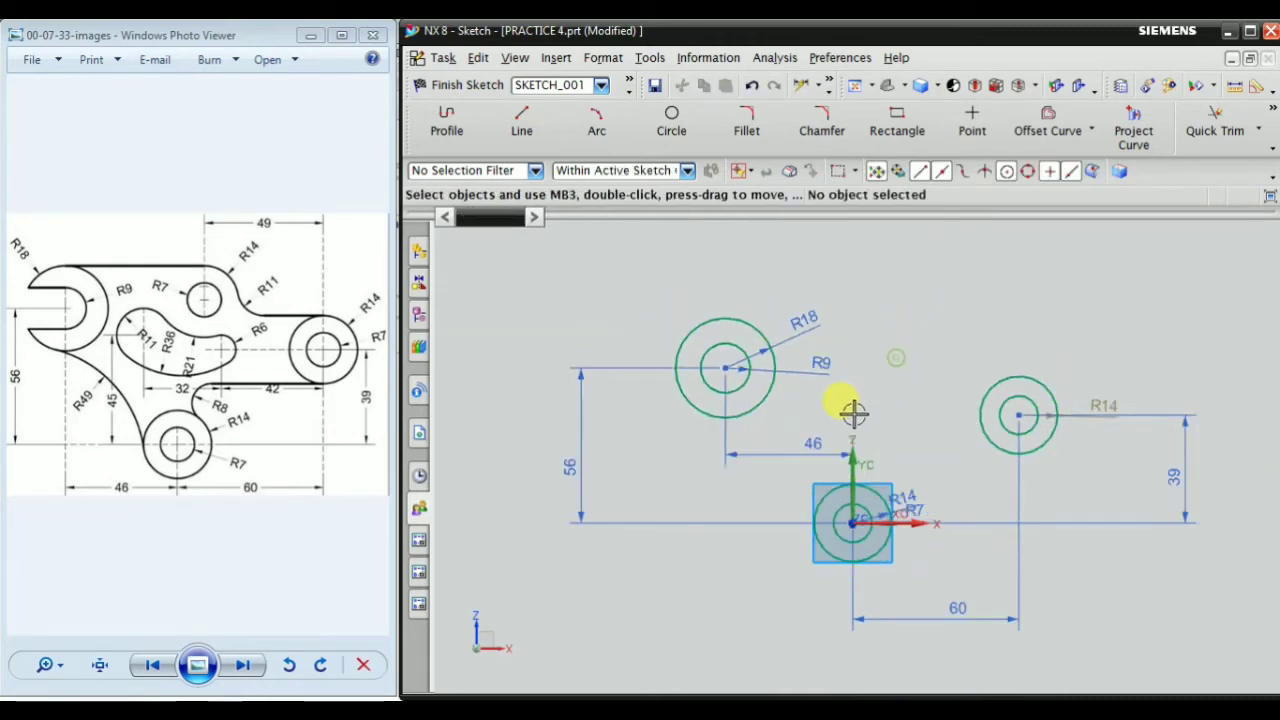
scroll(843, 355, "up", 2)
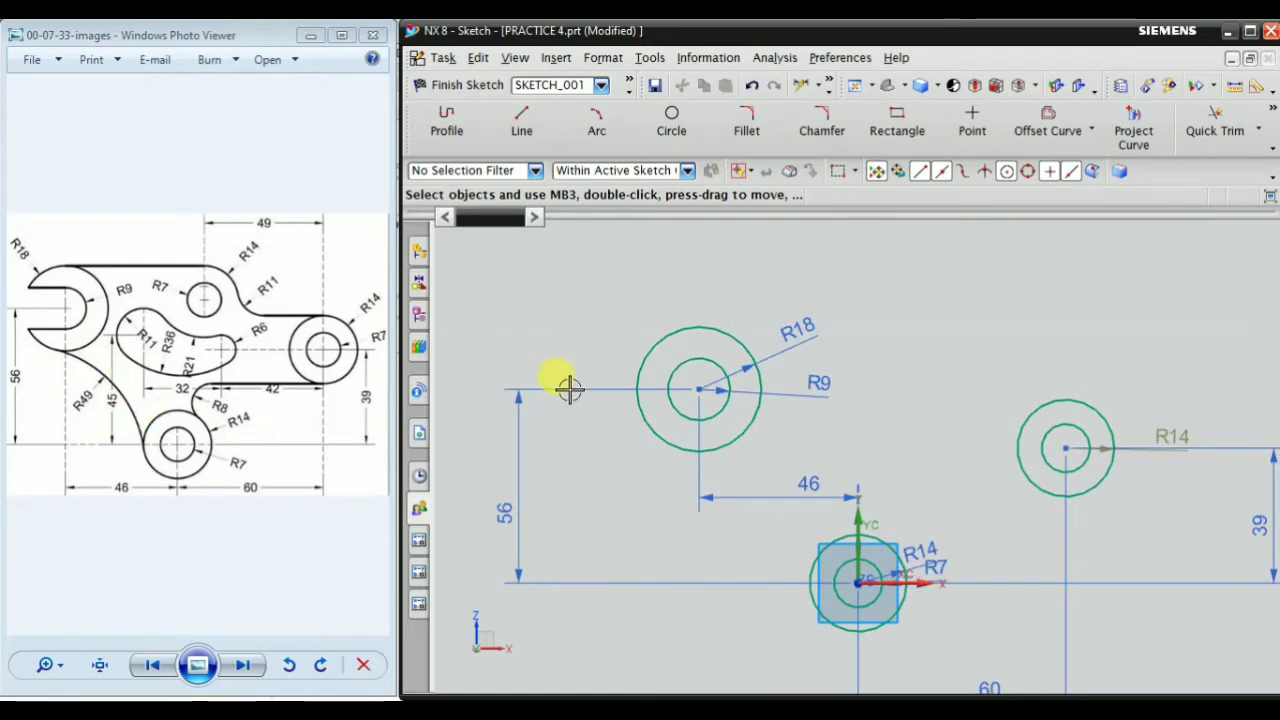
scroll(699, 415, "down", 1)
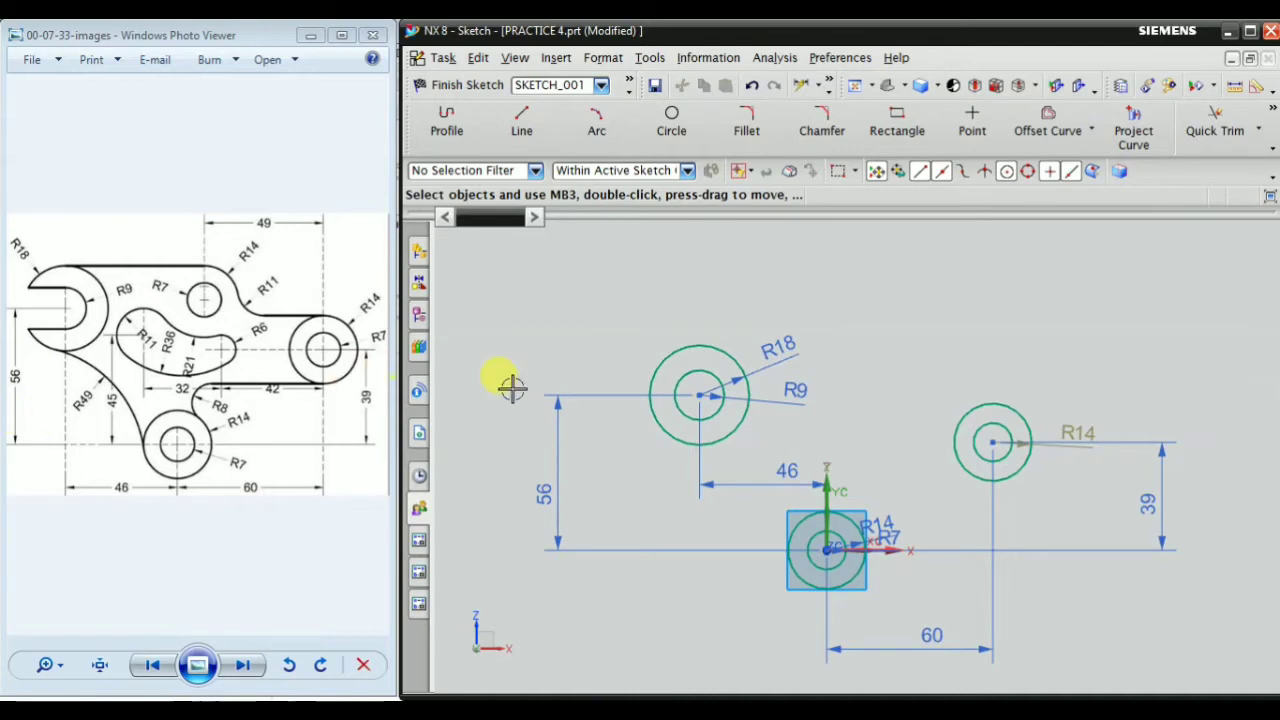
scroll(750, 567, "up", 1)
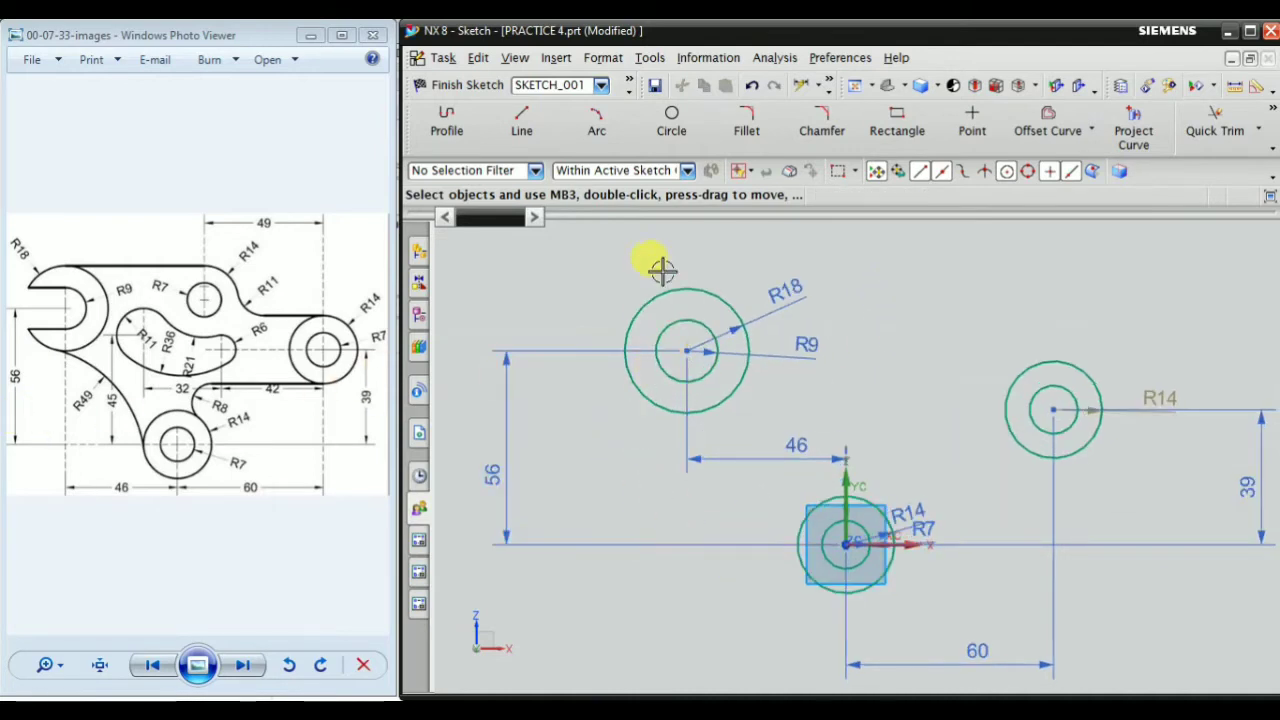
left_click(595, 120)
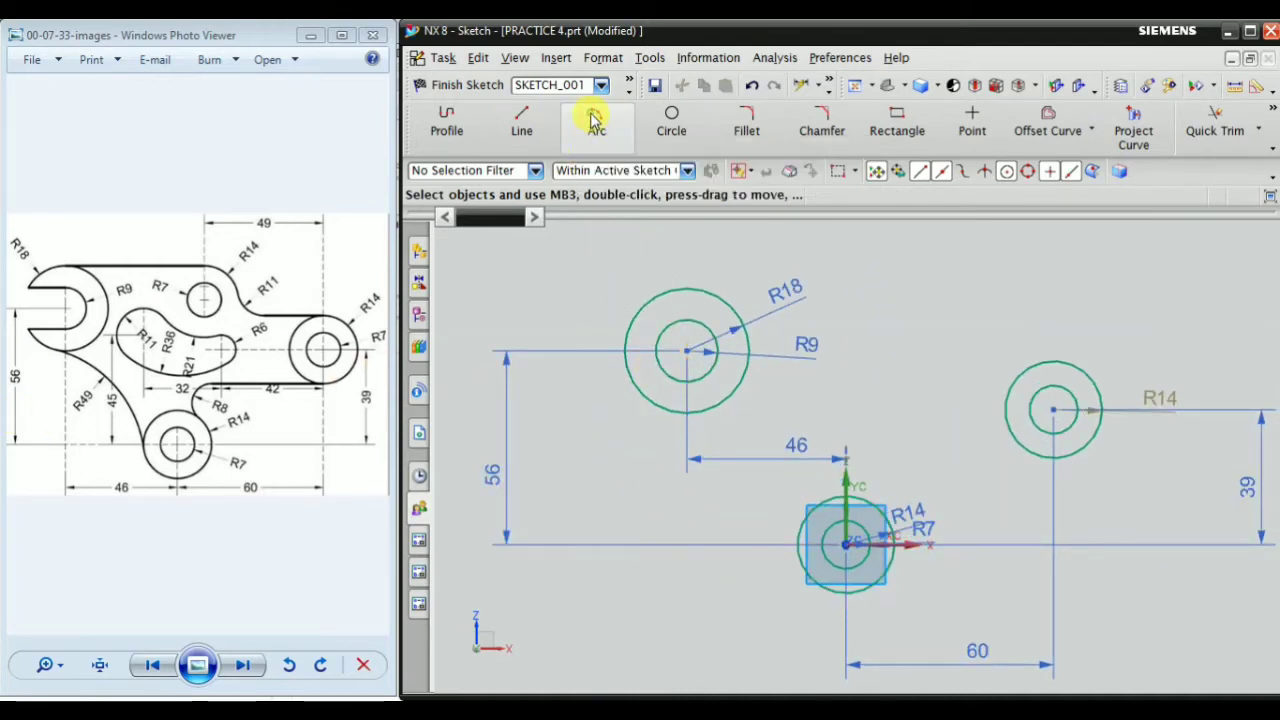
scroll(670, 450, "up", 2)
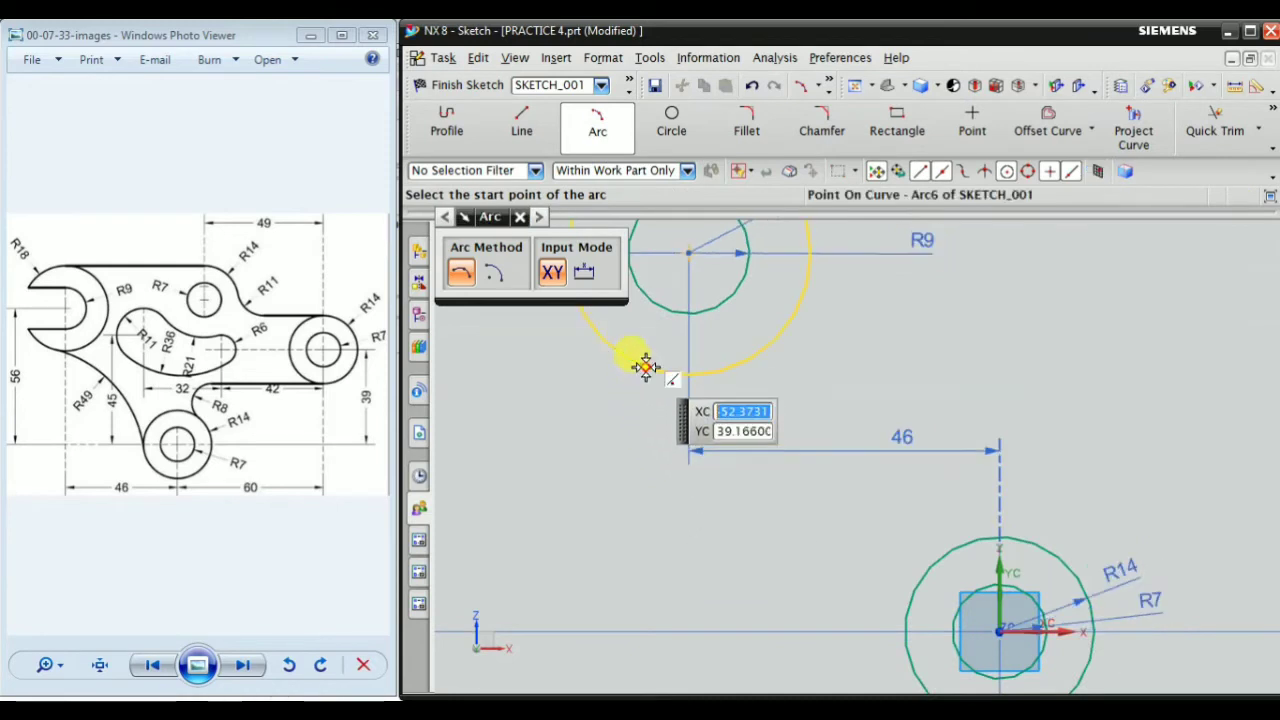
left_click(646, 366)
scroll(755, 425, "down", 1)
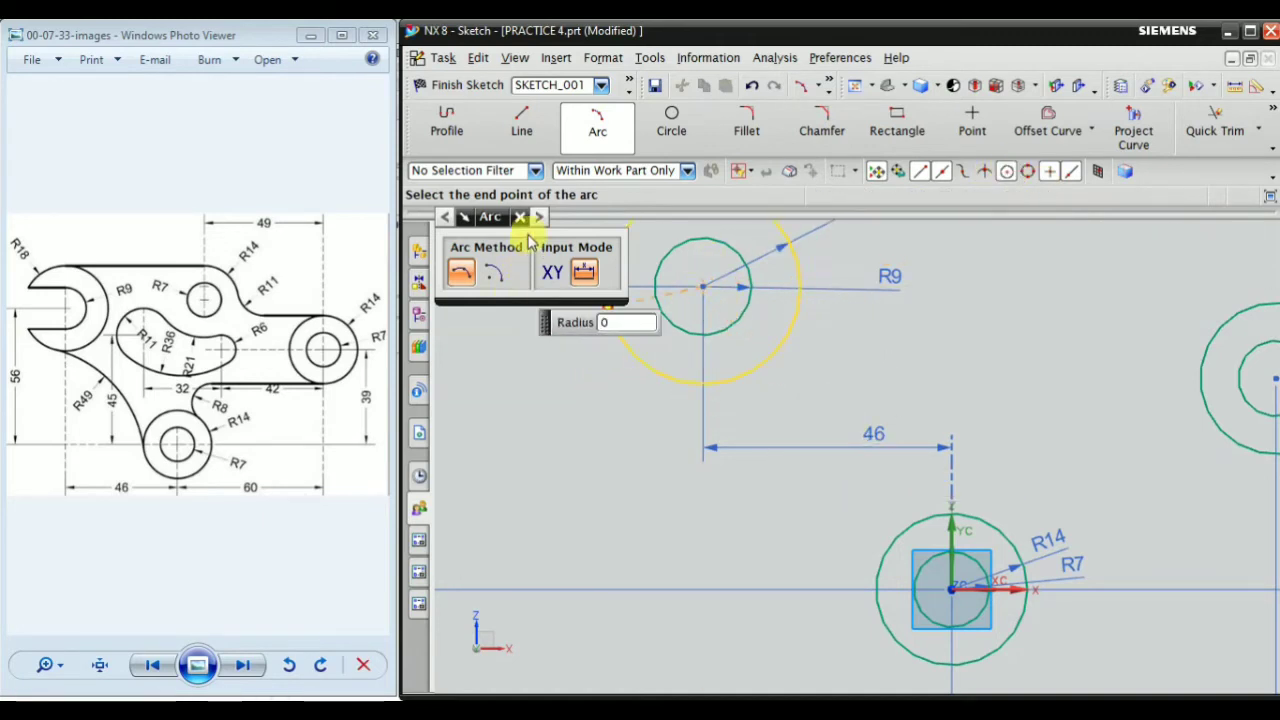
key("Escape")
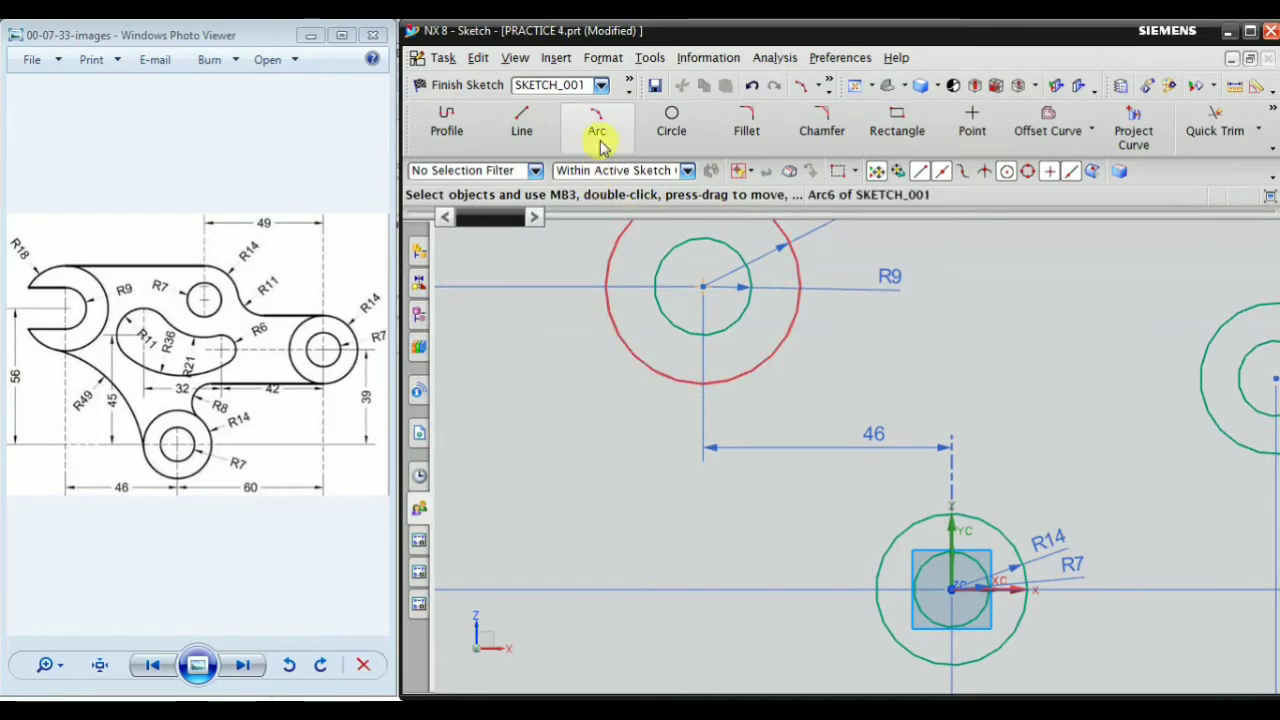
Draw a three-point arc of about 59.4 mm radius from the upper-left outer circle's lower-left side to the left side of the origin outer circle
left_click(597, 125)
scroll(646, 434, "up", 1)
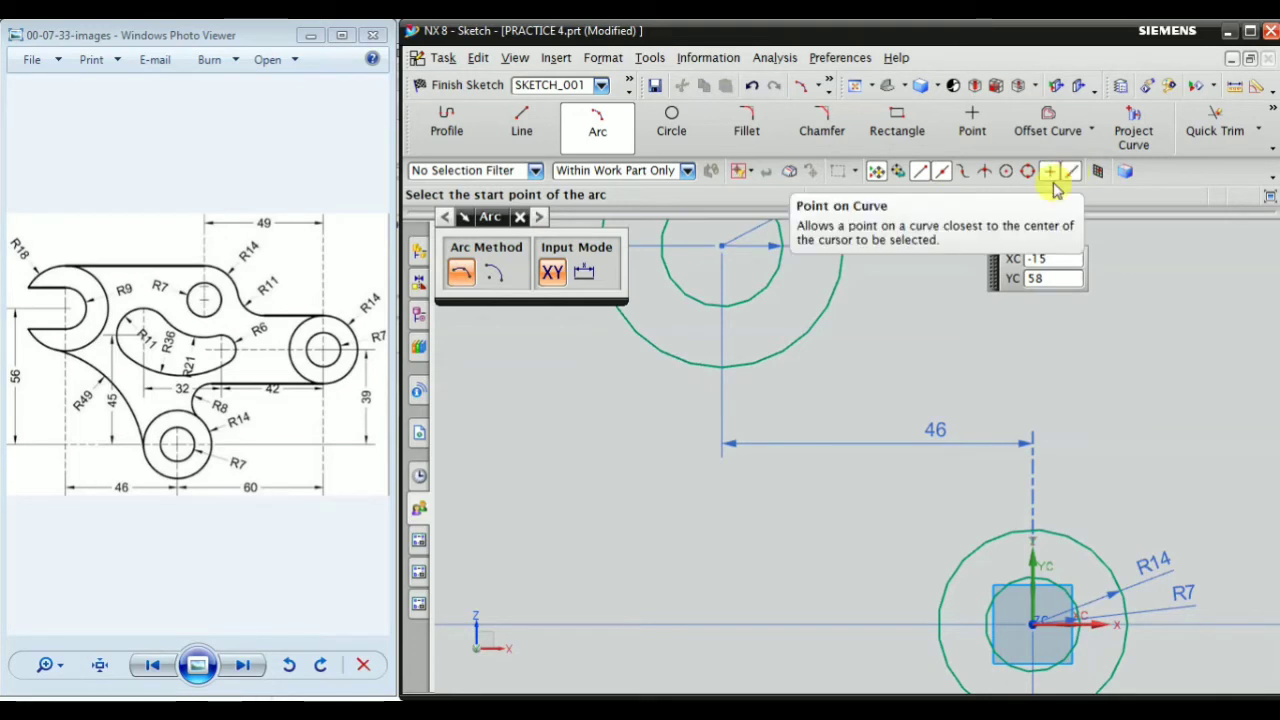
scroll(688, 392, "down", 2)
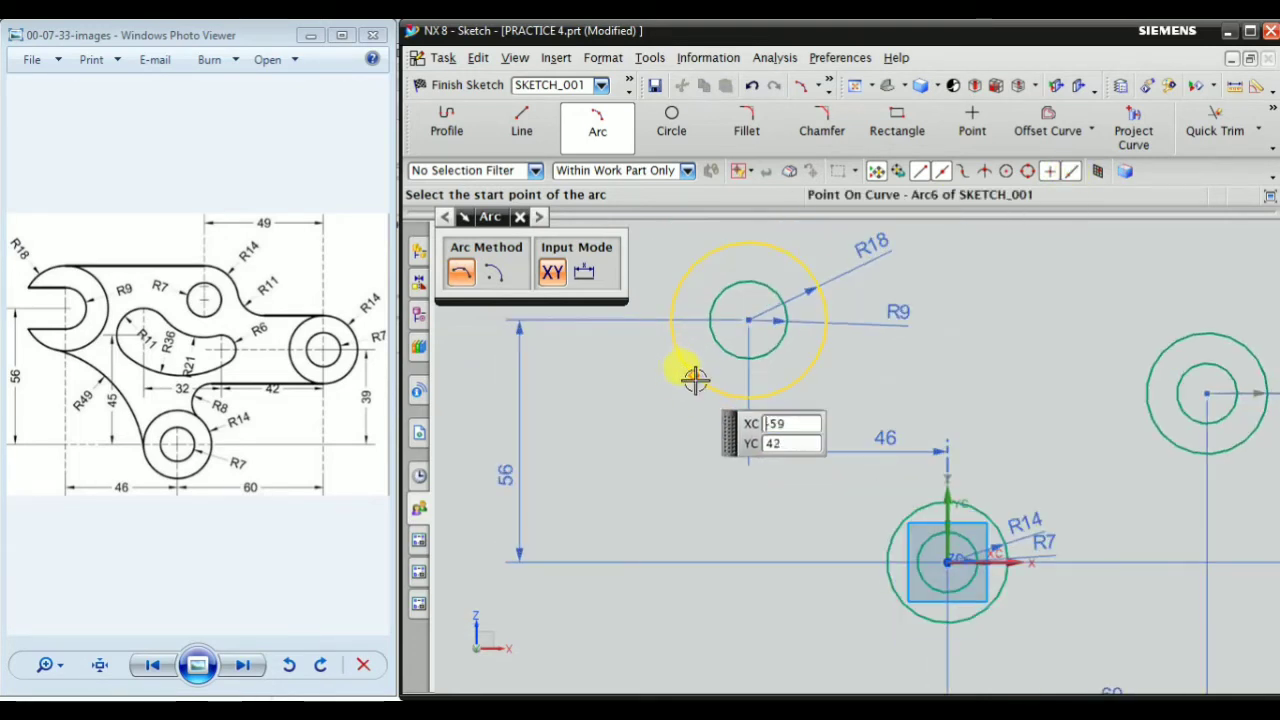
left_click(697, 380)
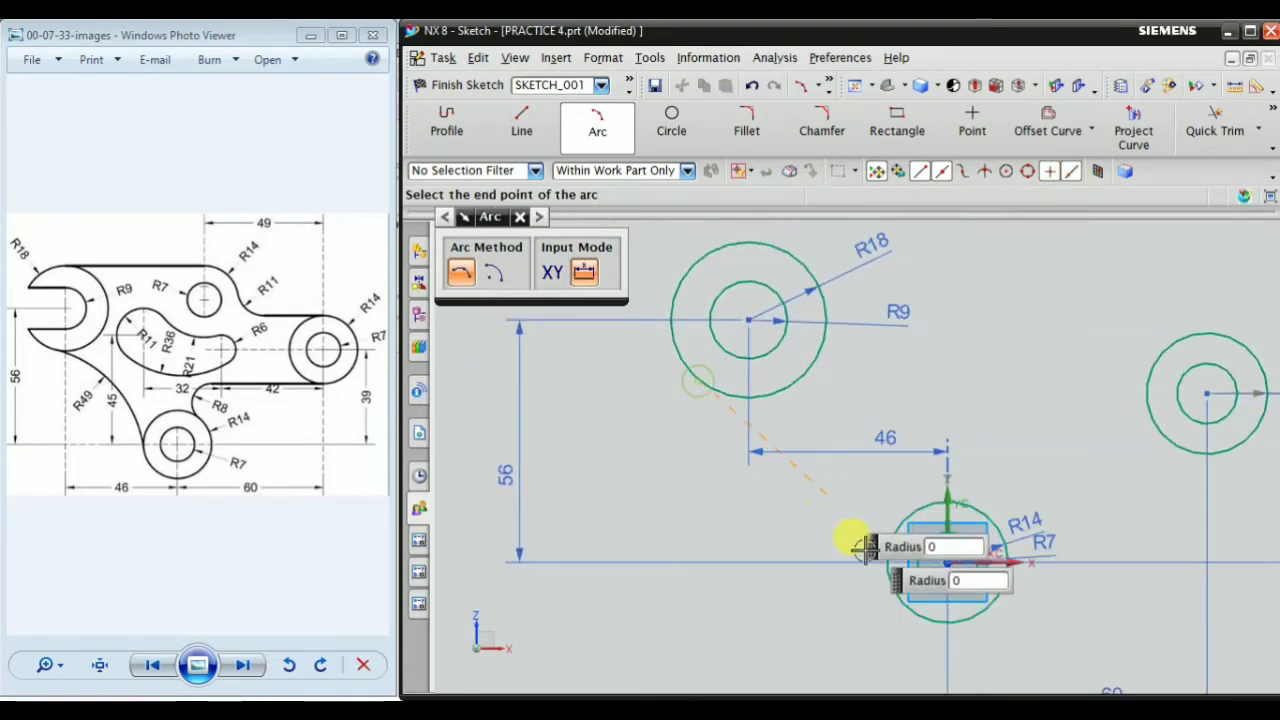
scroll(870, 618, "up", 2)
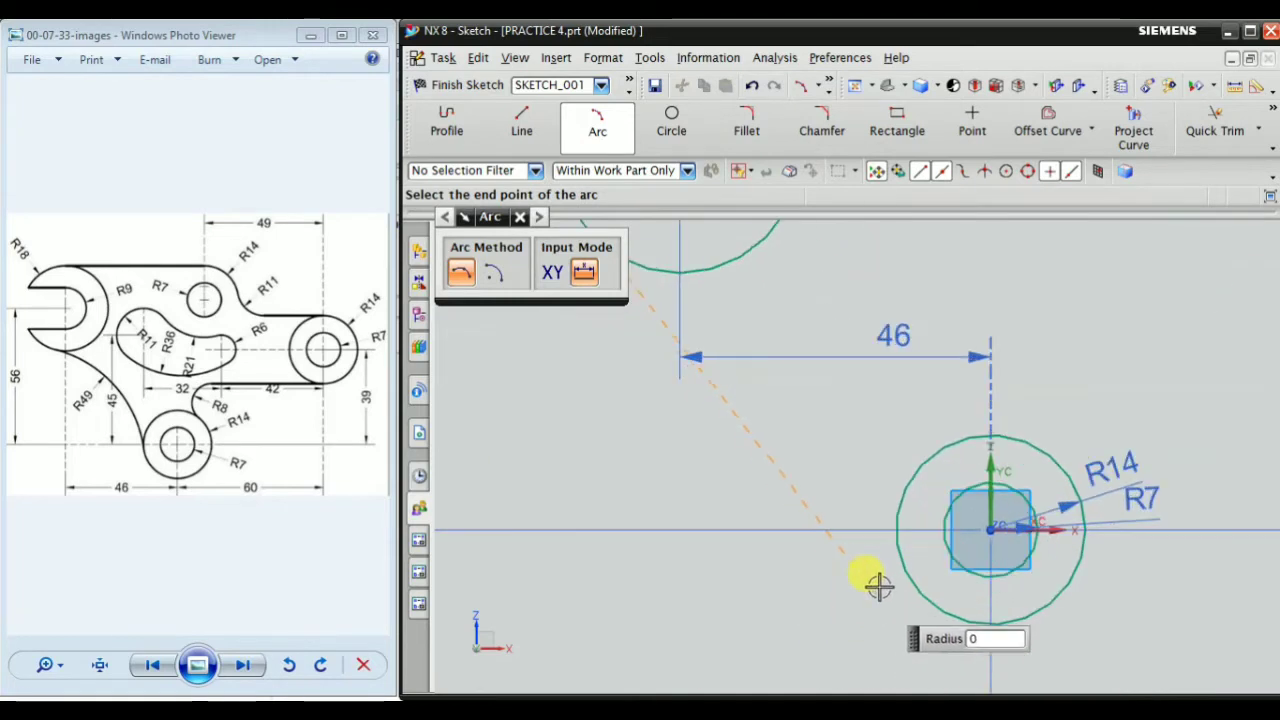
left_click(894, 545)
scroll(857, 452, "down", 1)
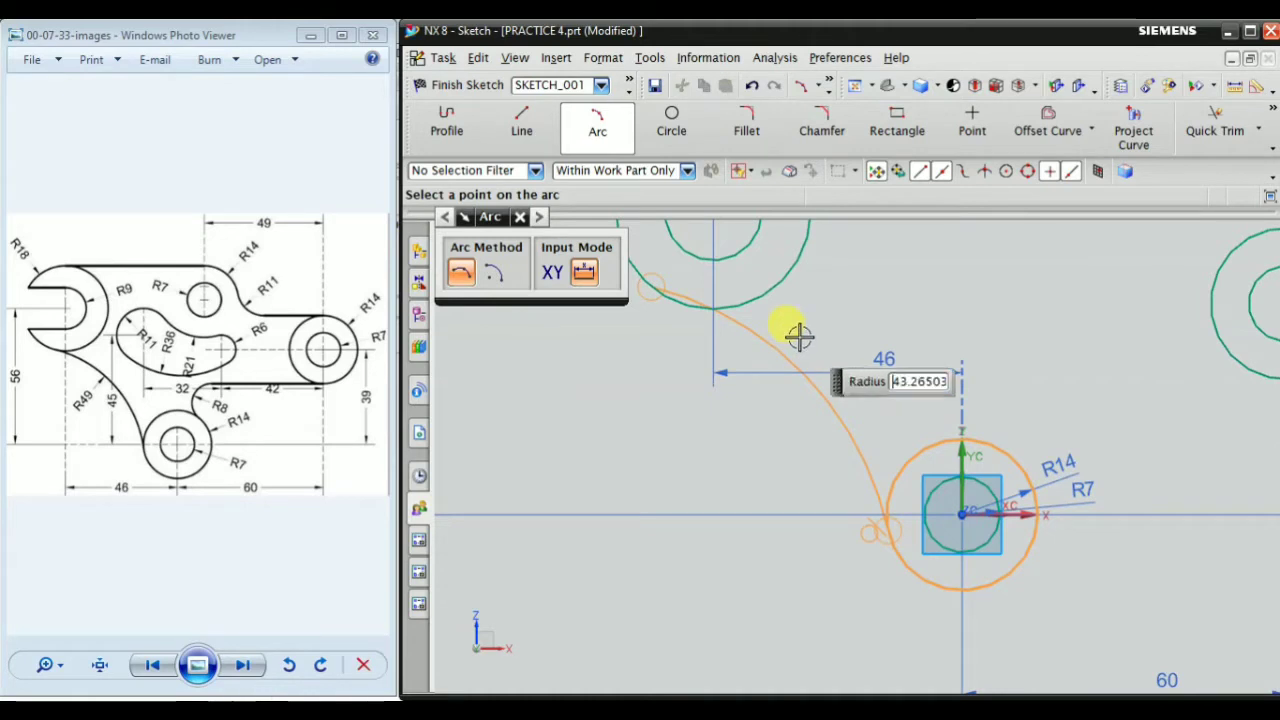
scroll(790, 362, "up", 1)
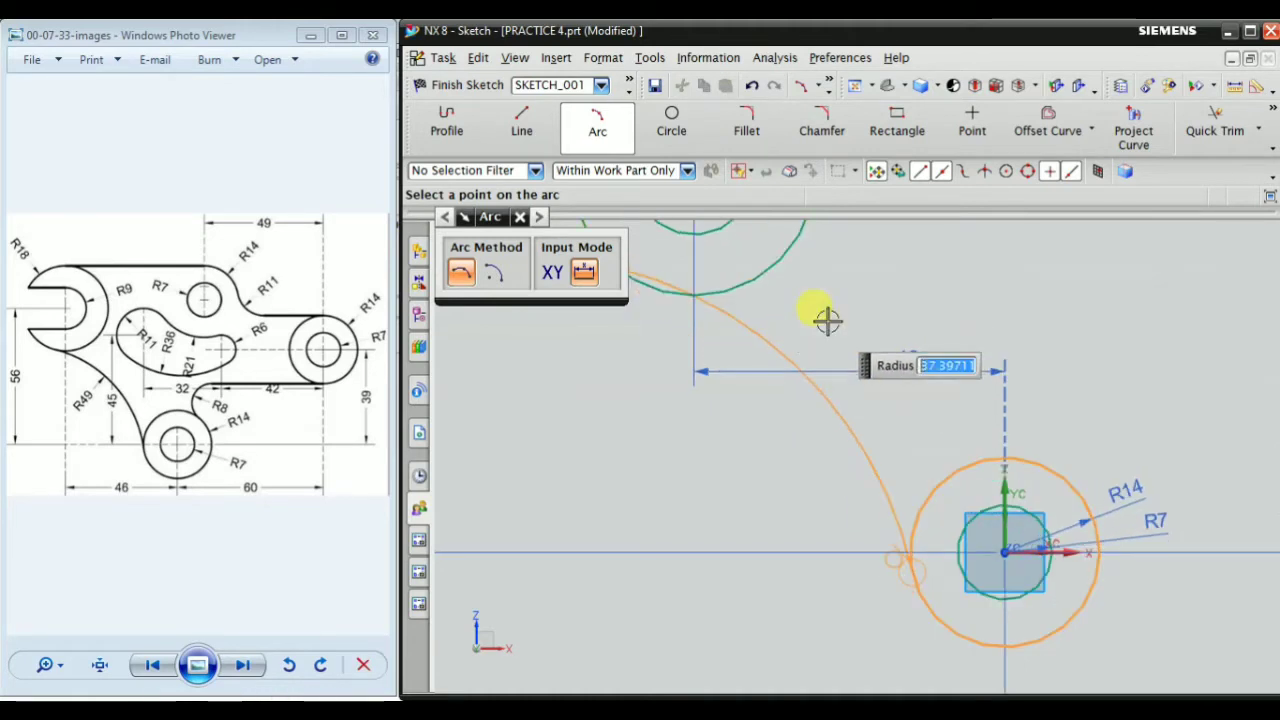
left_click(810, 320)
key("Escape")
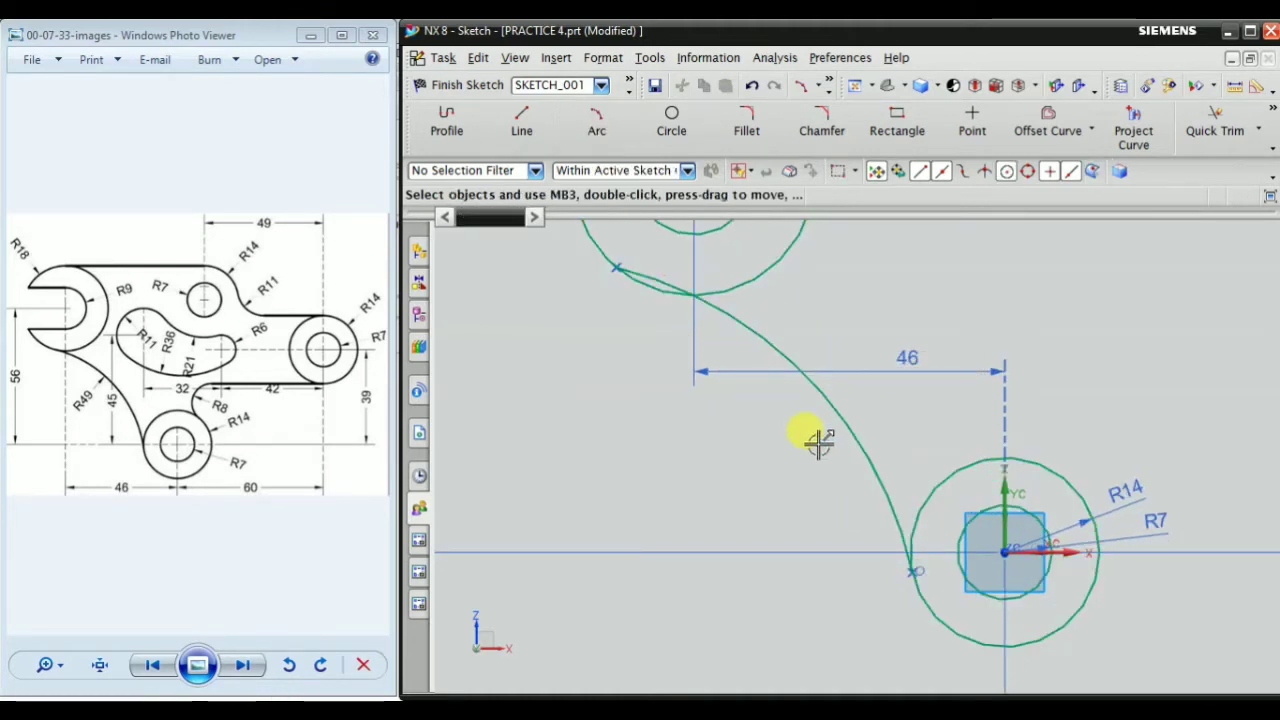
scroll(531, 414, "down", 2)
scroll(540, 400, "up", 2)
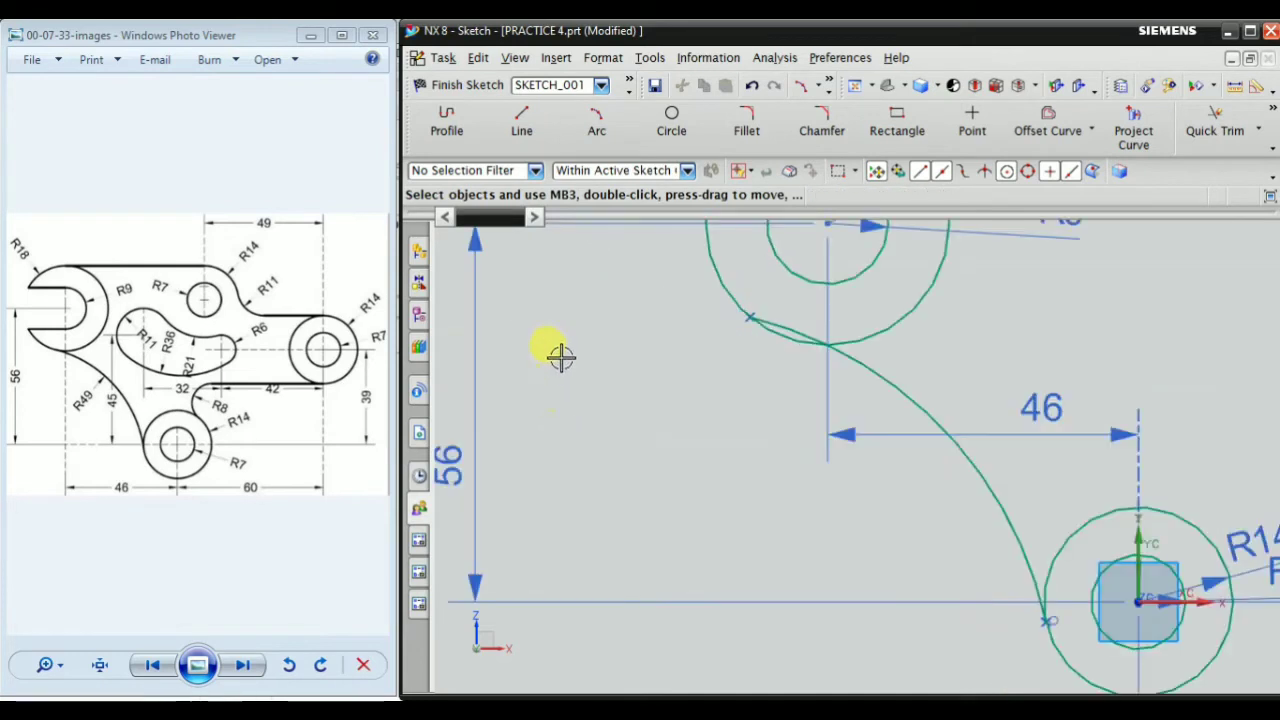
Add a radius dimension to the arc joining the upper-left and origin outer circles and set it to 49 mm
right_click(560, 357)
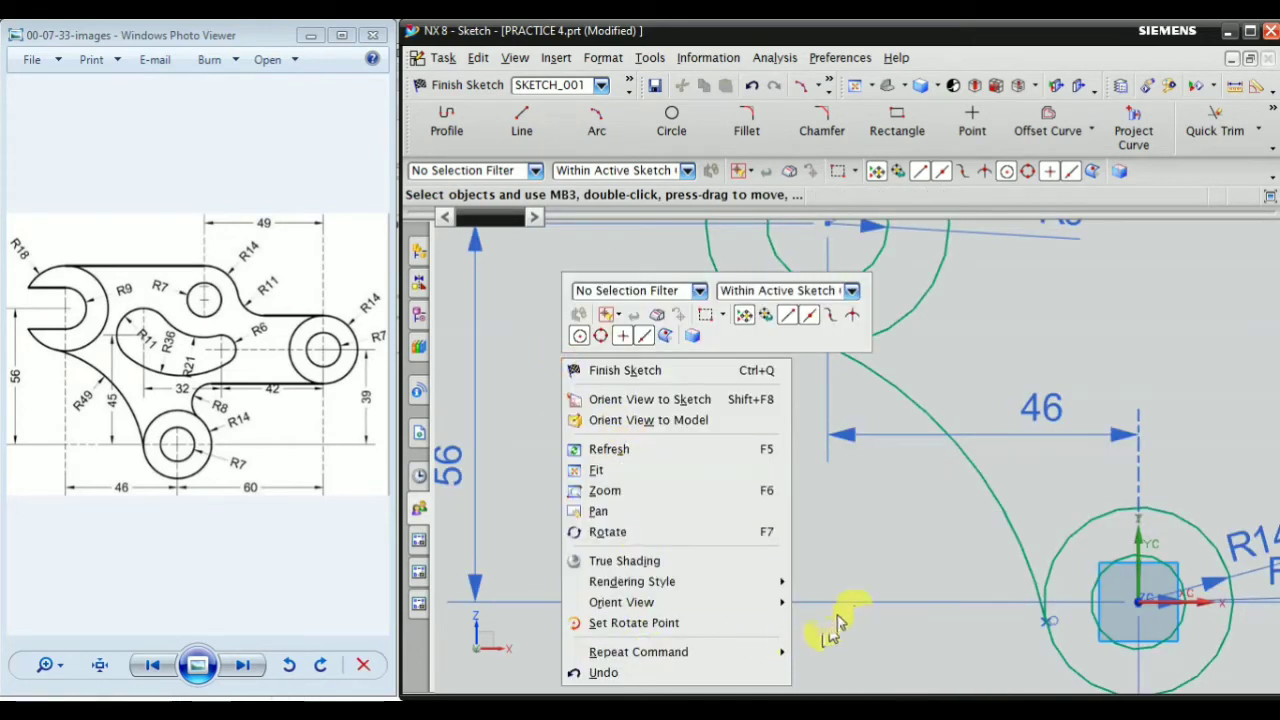
mouse_move(703, 655)
left_click(886, 544)
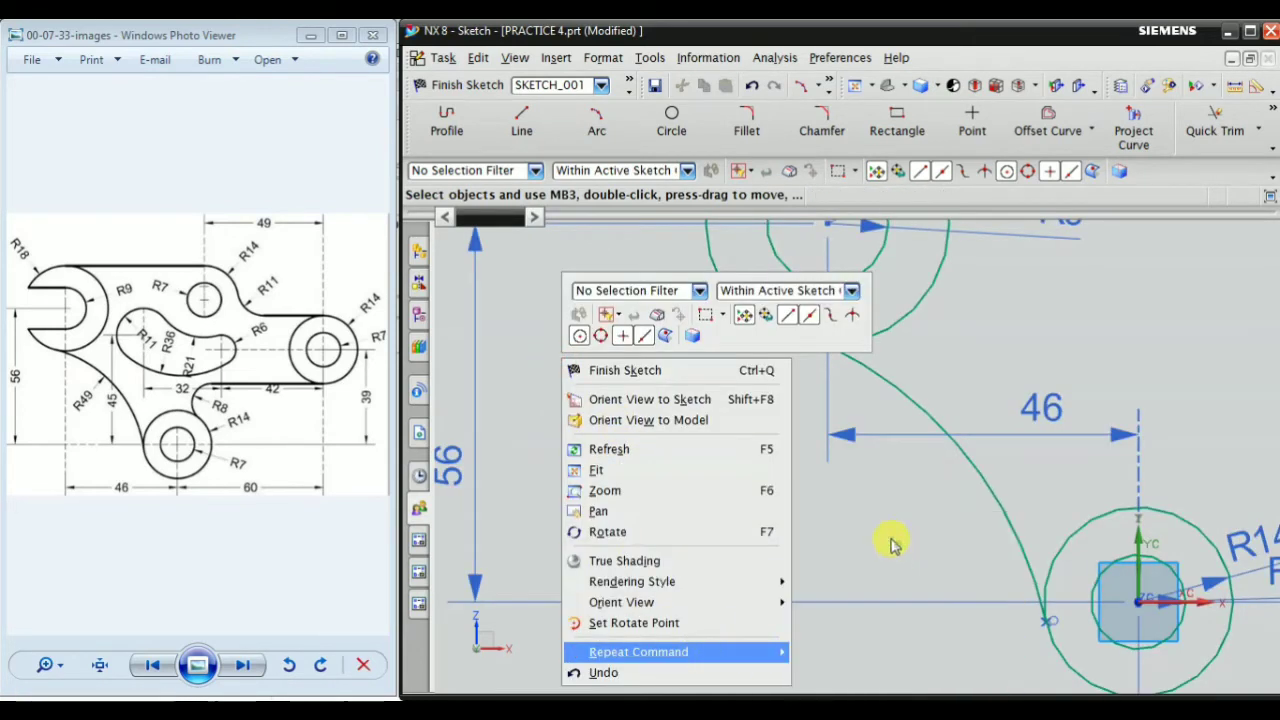
scroll(895, 430, "up", 1)
left_click(891, 409)
left_click(837, 517)
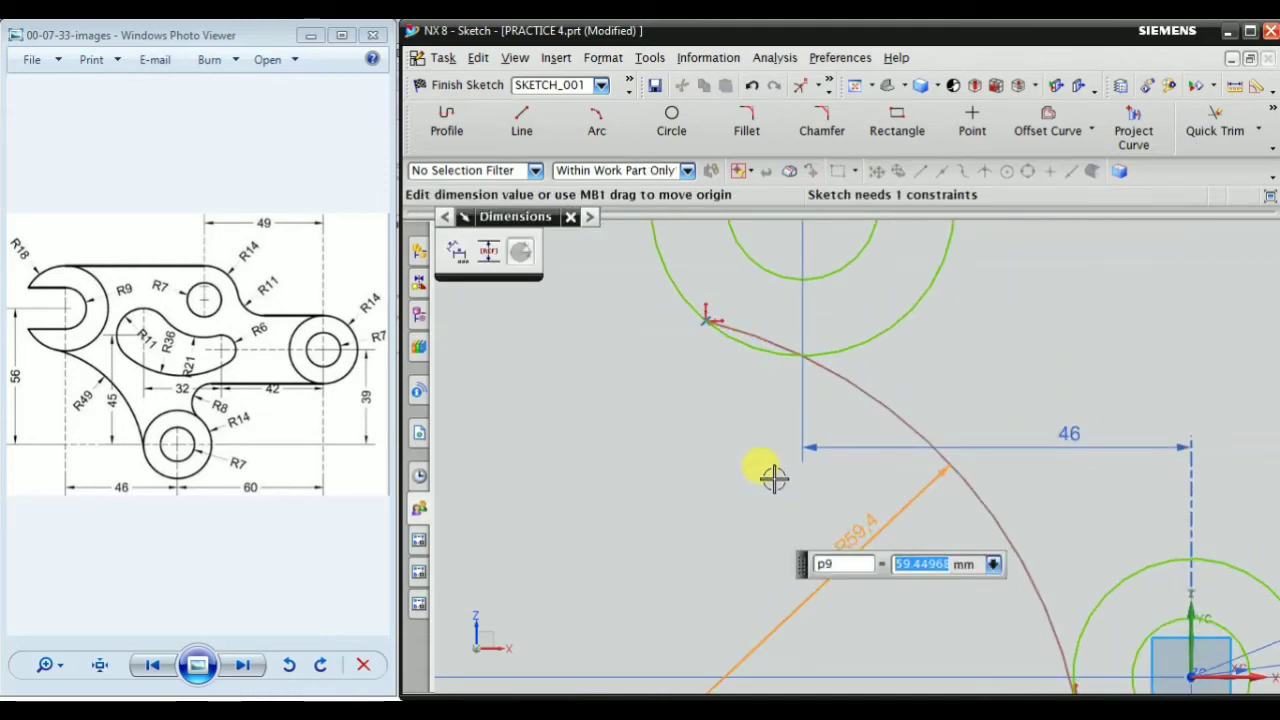
middle_click(677, 387)
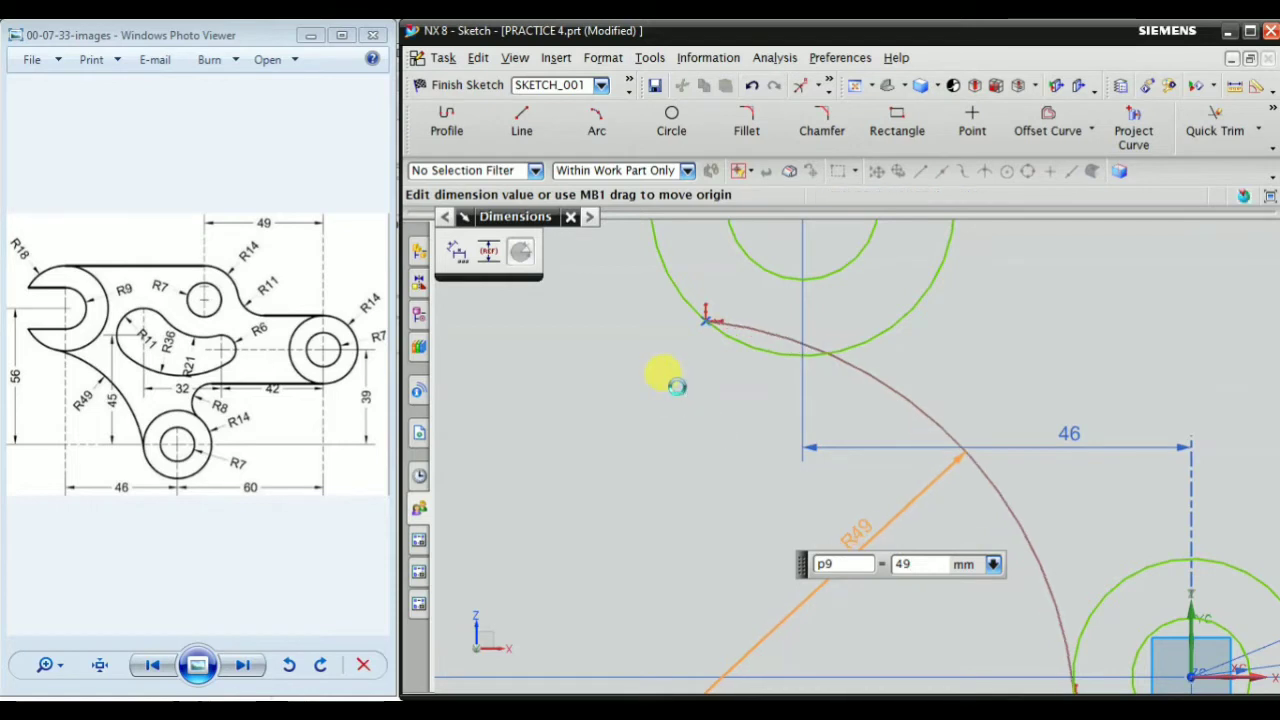
Apply a tangent constraint between the R49 arc and the outer circle of the upper-left pair
scroll(717, 428, "down", 3)
scroll(728, 361, "up", 4)
scroll(728, 361, "up", 4)
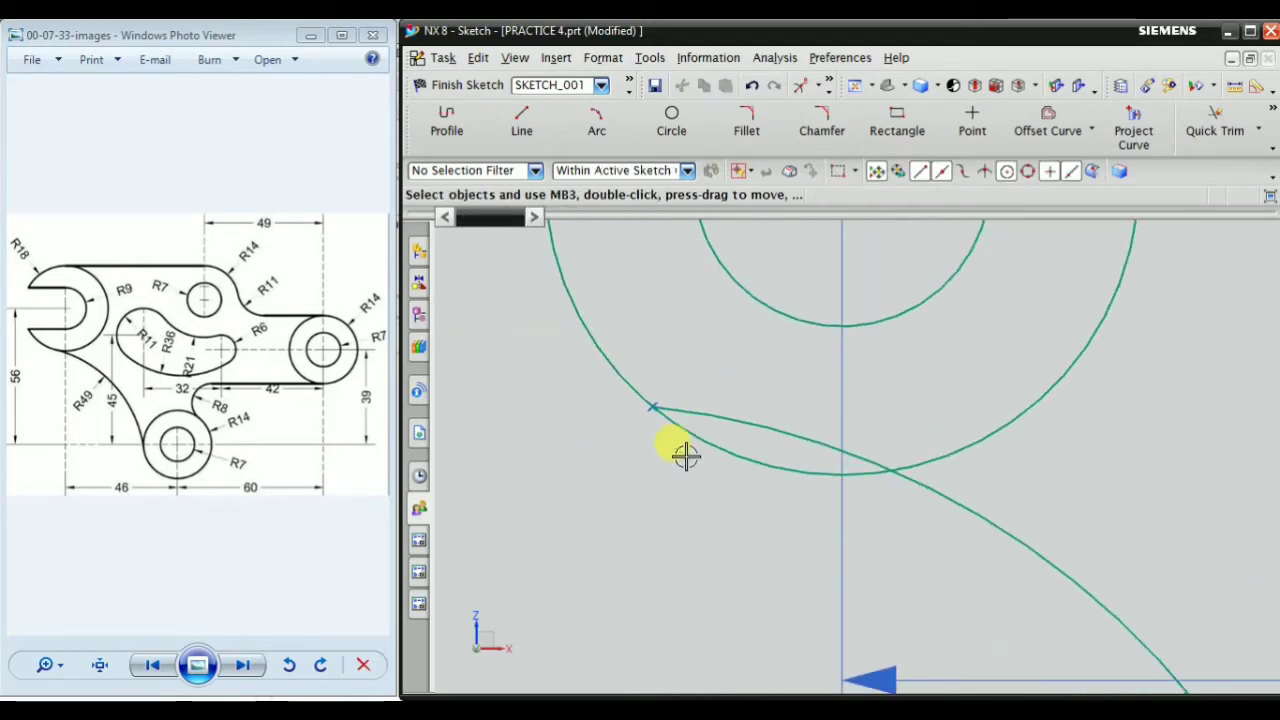
scroll(676, 405, "down", 3)
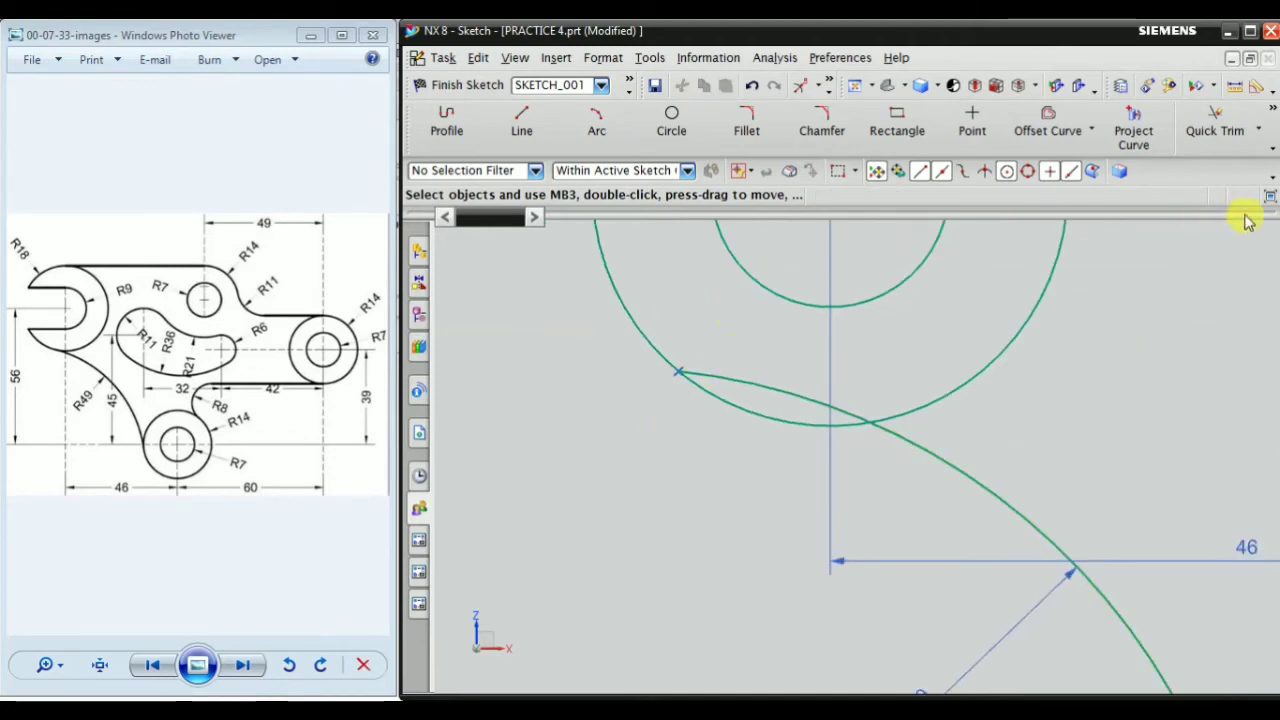
left_click(1274, 113)
left_click(1170, 173)
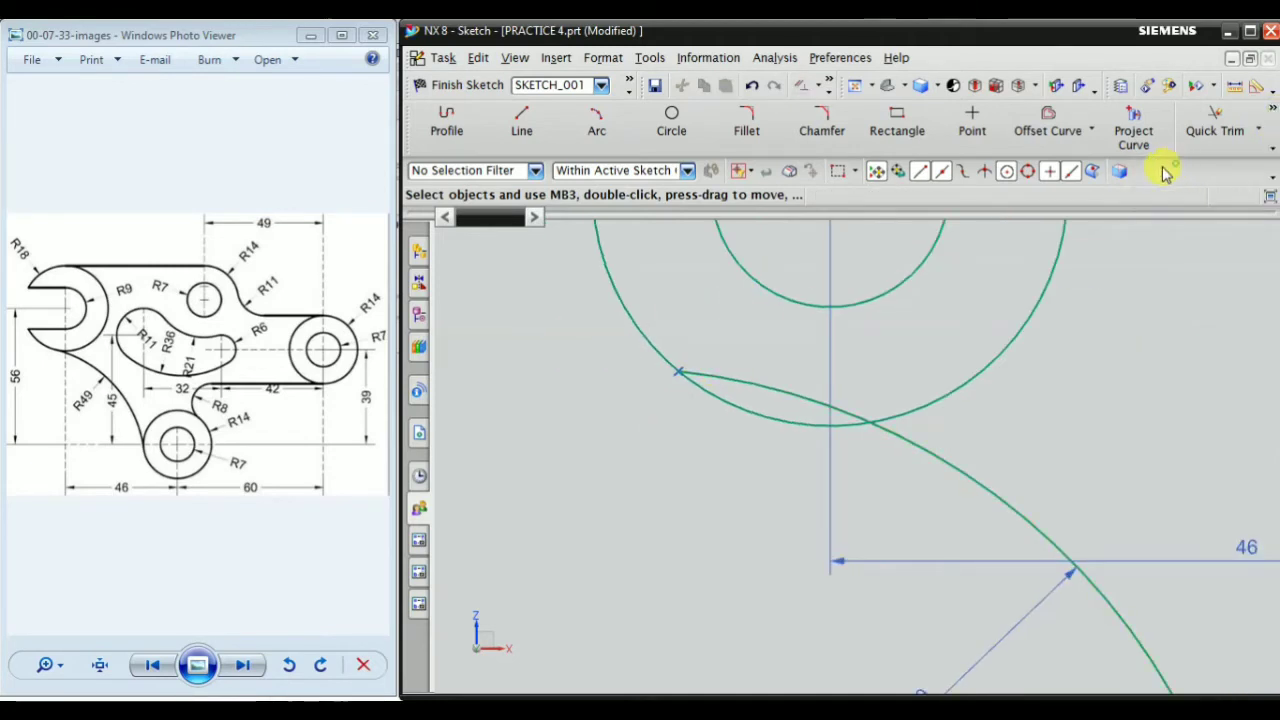
scroll(900, 364, "down", 3)
scroll(802, 379, "up", 2)
left_click(866, 366)
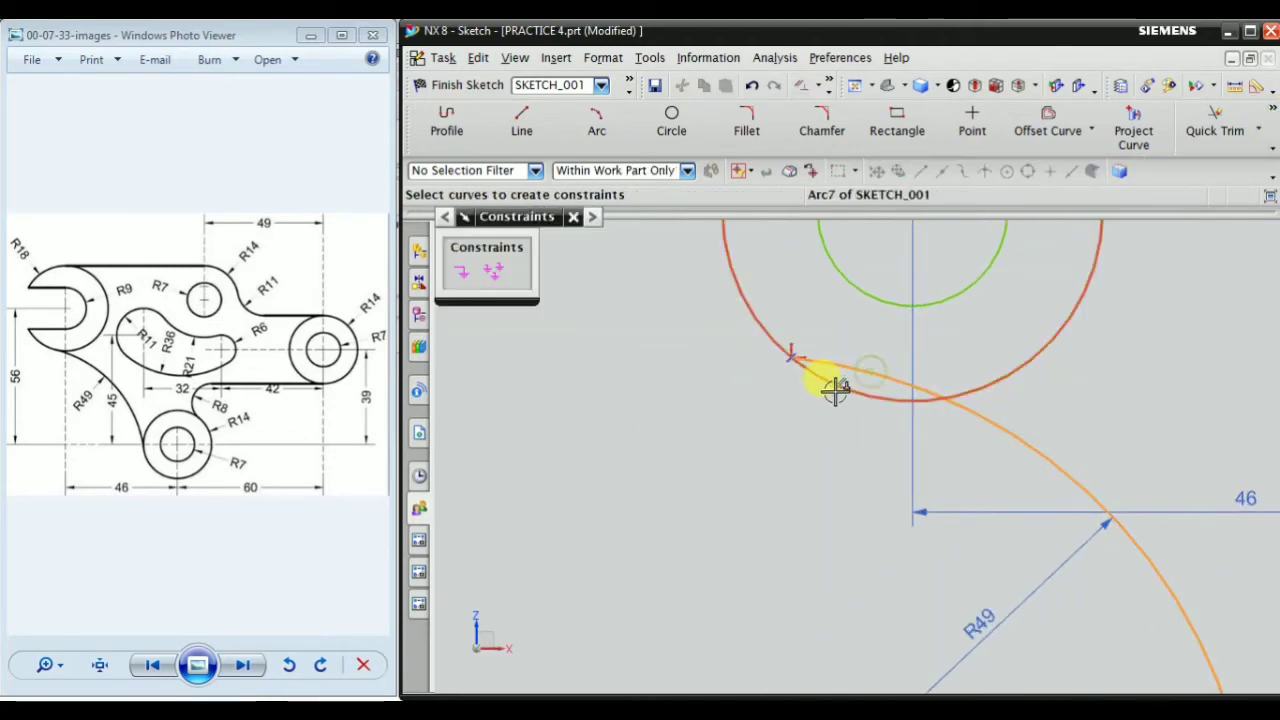
left_click(834, 382)
left_click(590, 274)
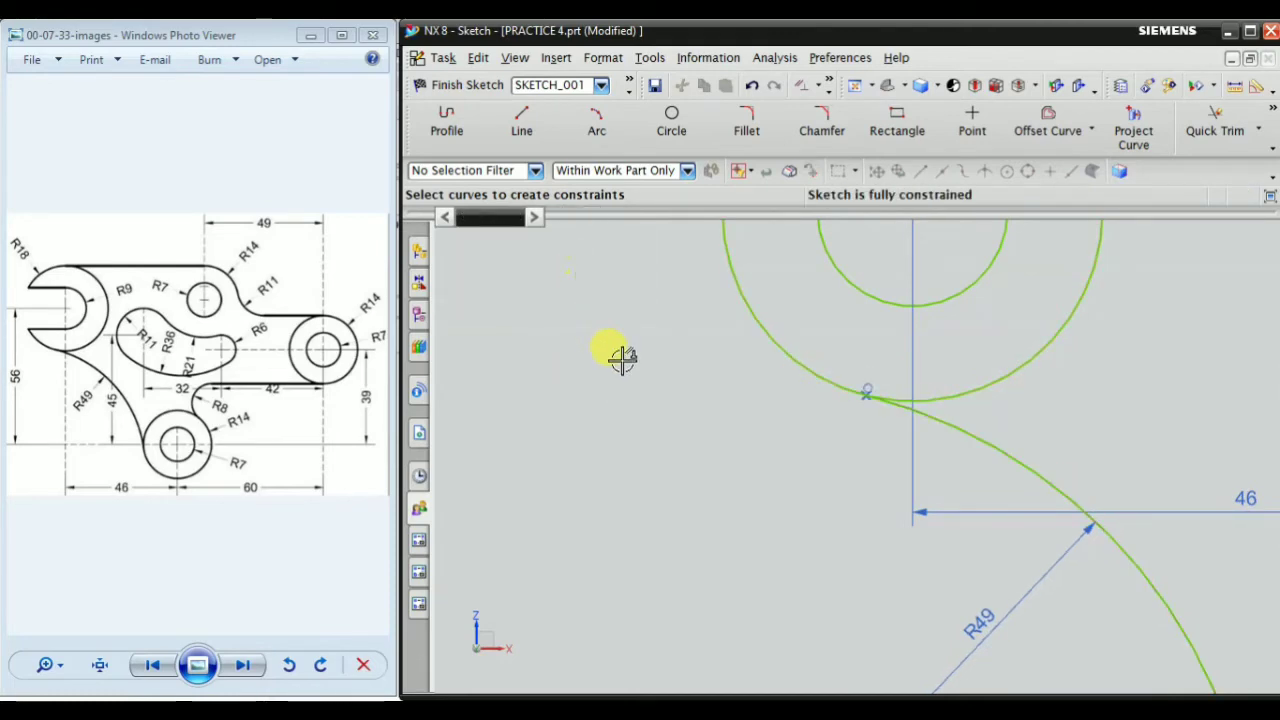
Examine where the R49 arc meets the origin pair's outer circle and compare the overall sketch with the reference drawing
scroll(746, 426, "down", 3)
scroll(632, 401, "up", 2)
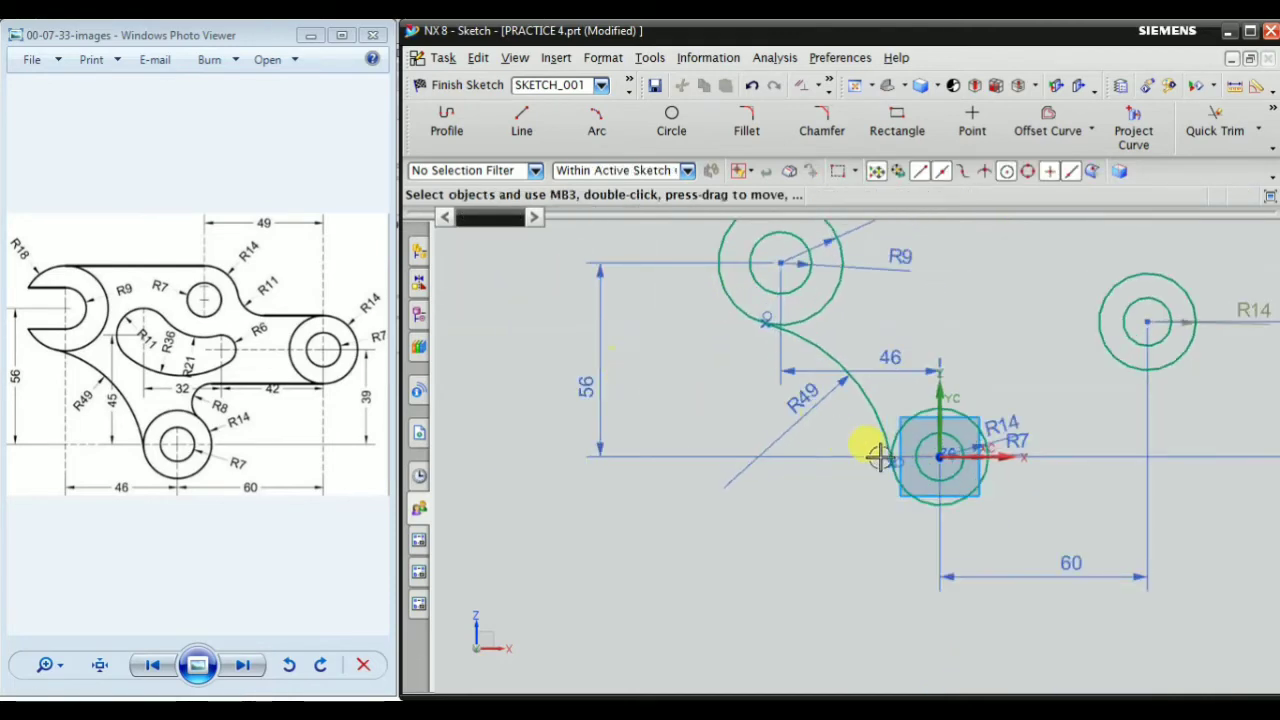
scroll(894, 523, "up", 5)
scroll(909, 503, "down", 3)
scroll(938, 570, "up", 1)
scroll(863, 434, "up", 4)
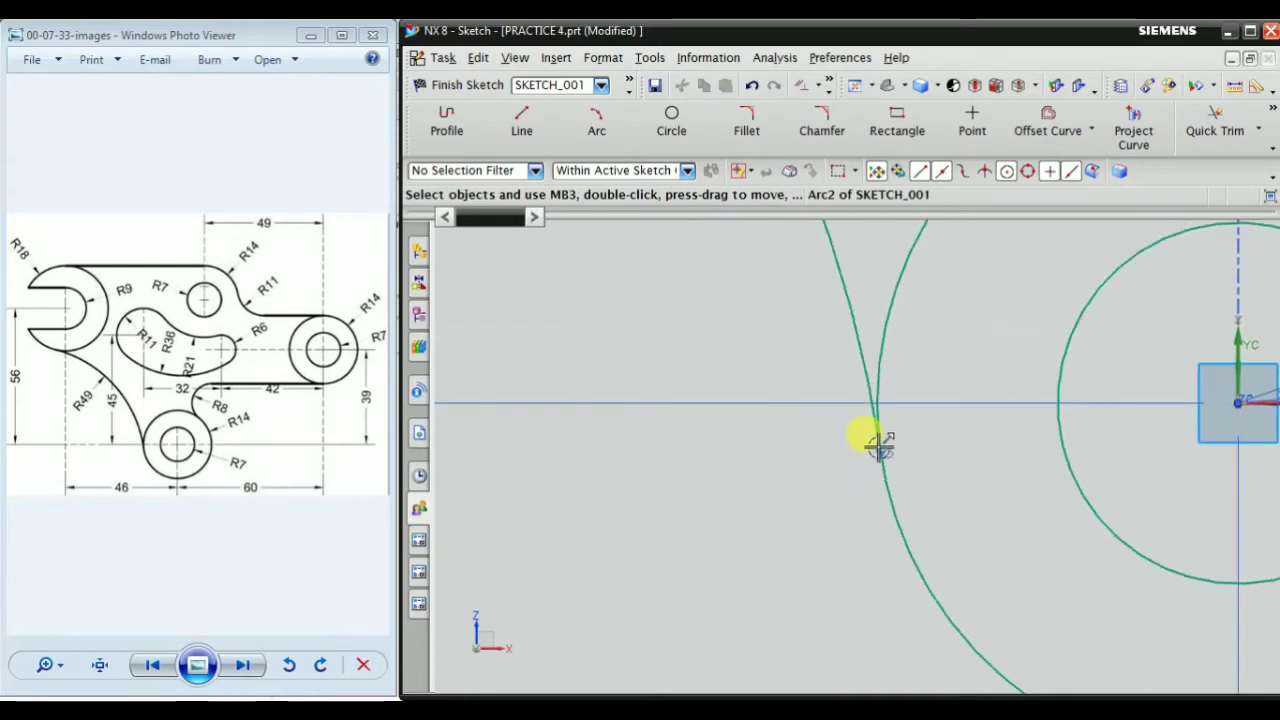
scroll(871, 537, "down", 4)
scroll(893, 508, "down", 3)
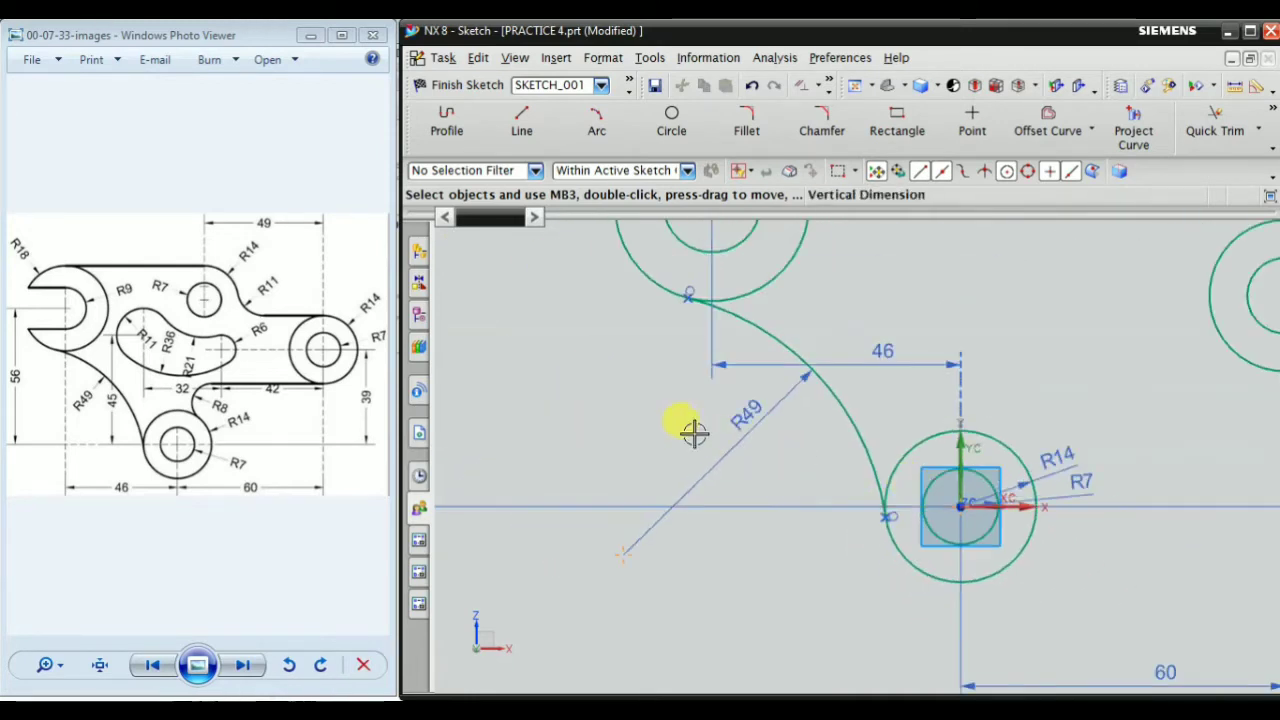
scroll(726, 509, "down", 1)
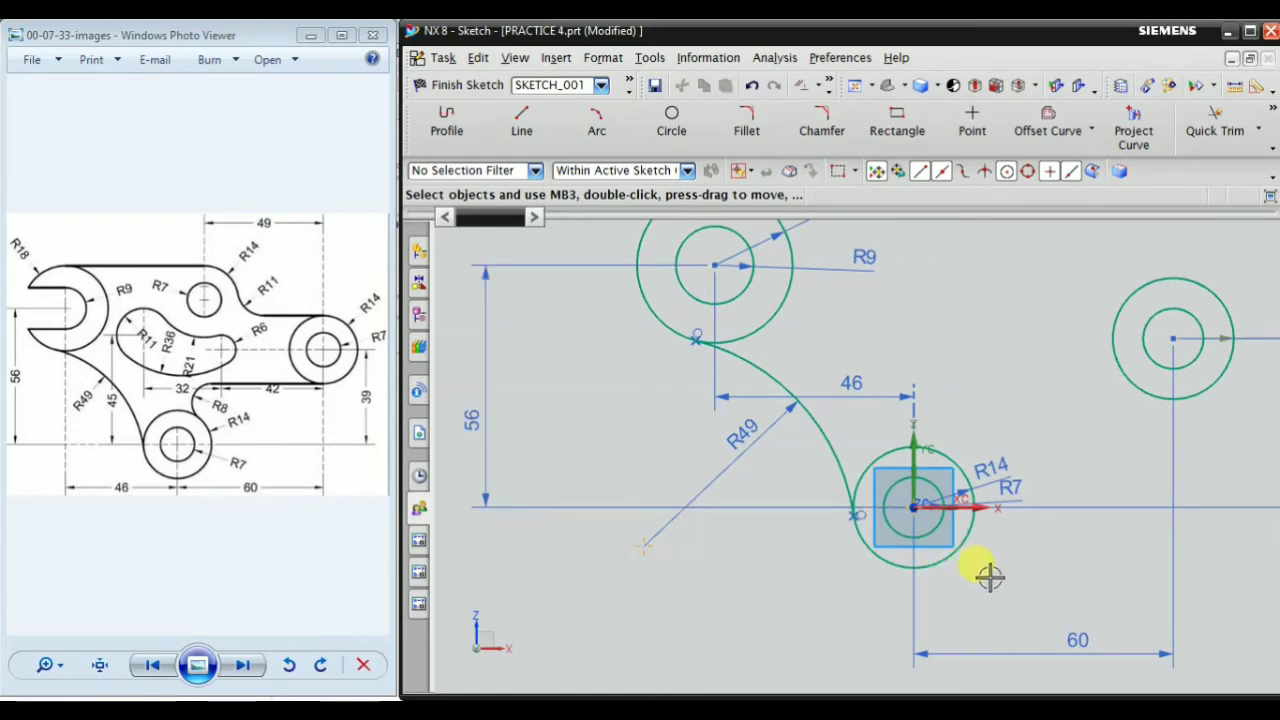
scroll(768, 488, "down", 2)
scroll(1003, 456, "up", 2)
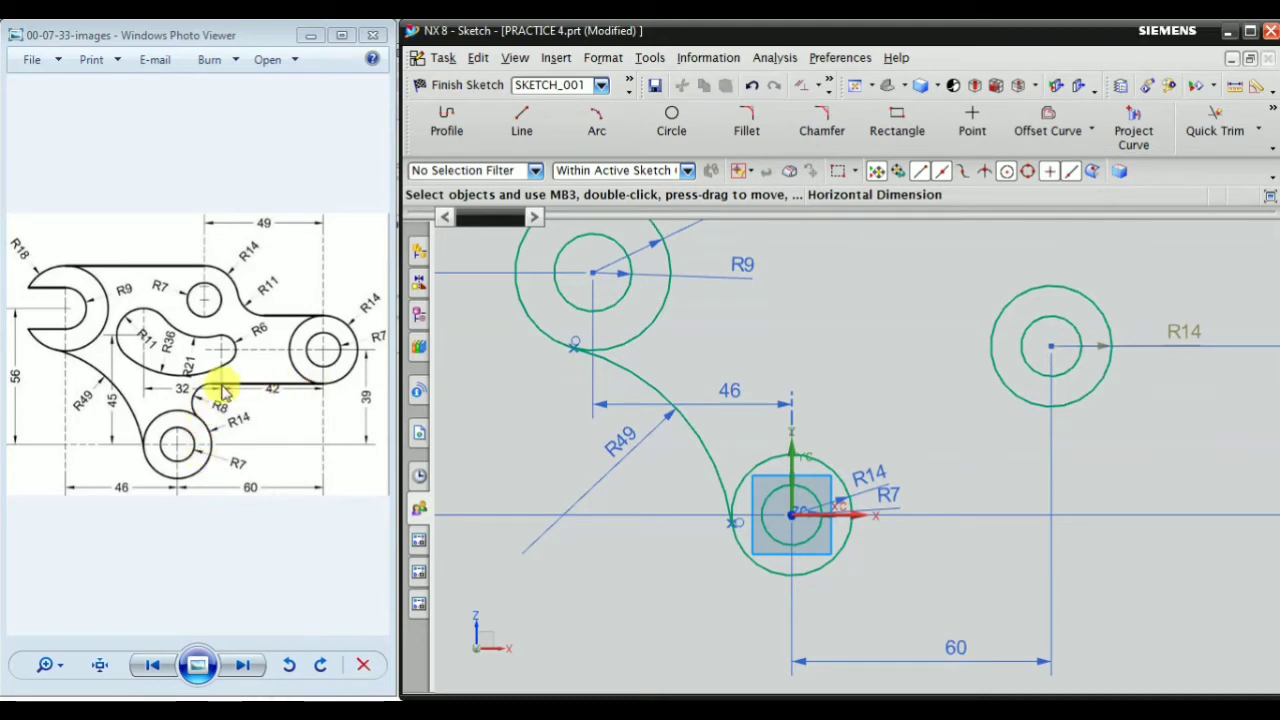
Enable quadrant point snapping and draw a horizontal line leftward from the bottom quadrant of the right pair's outer circle, ending above the origin pair
left_click(525, 122)
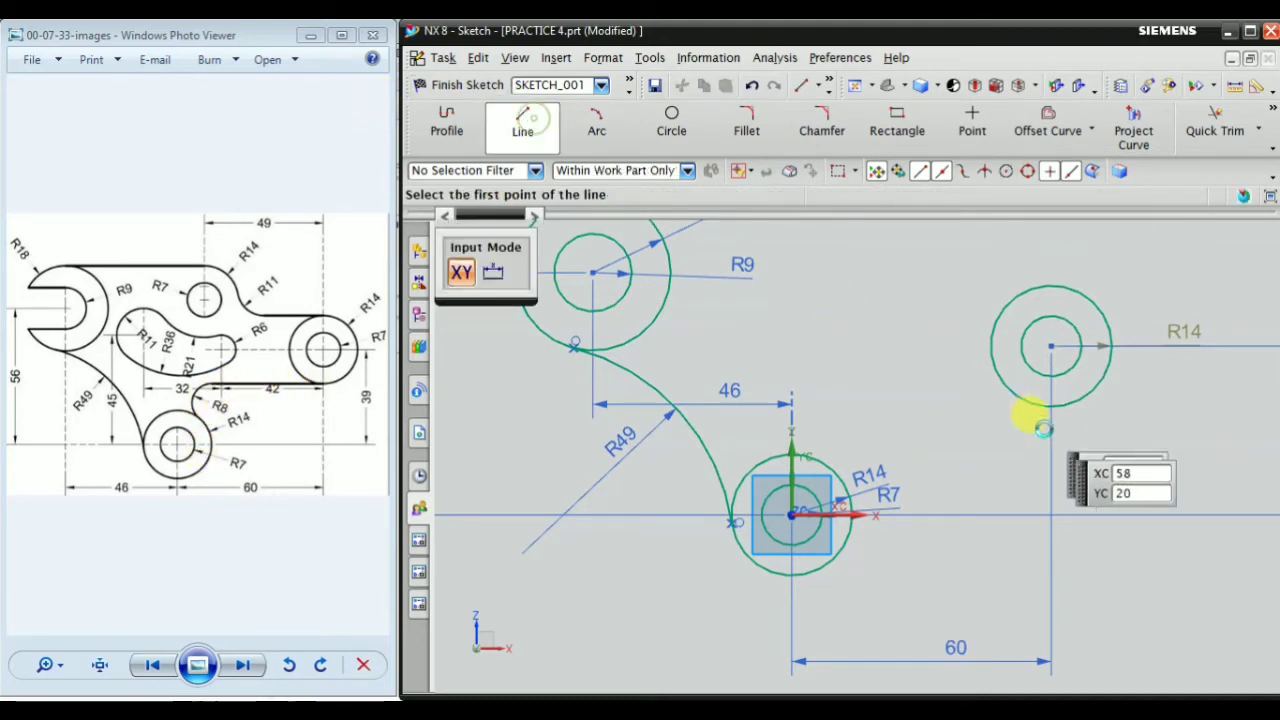
scroll(1040, 415, "up", 3)
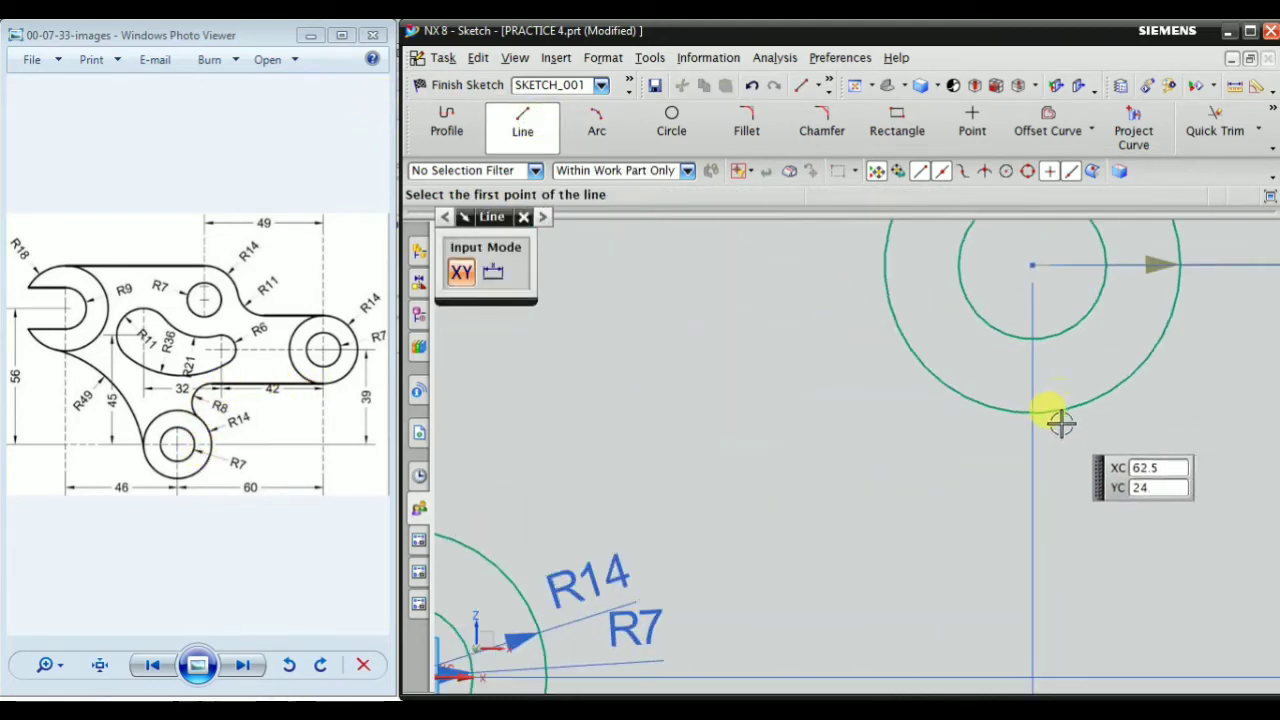
left_click(1029, 172)
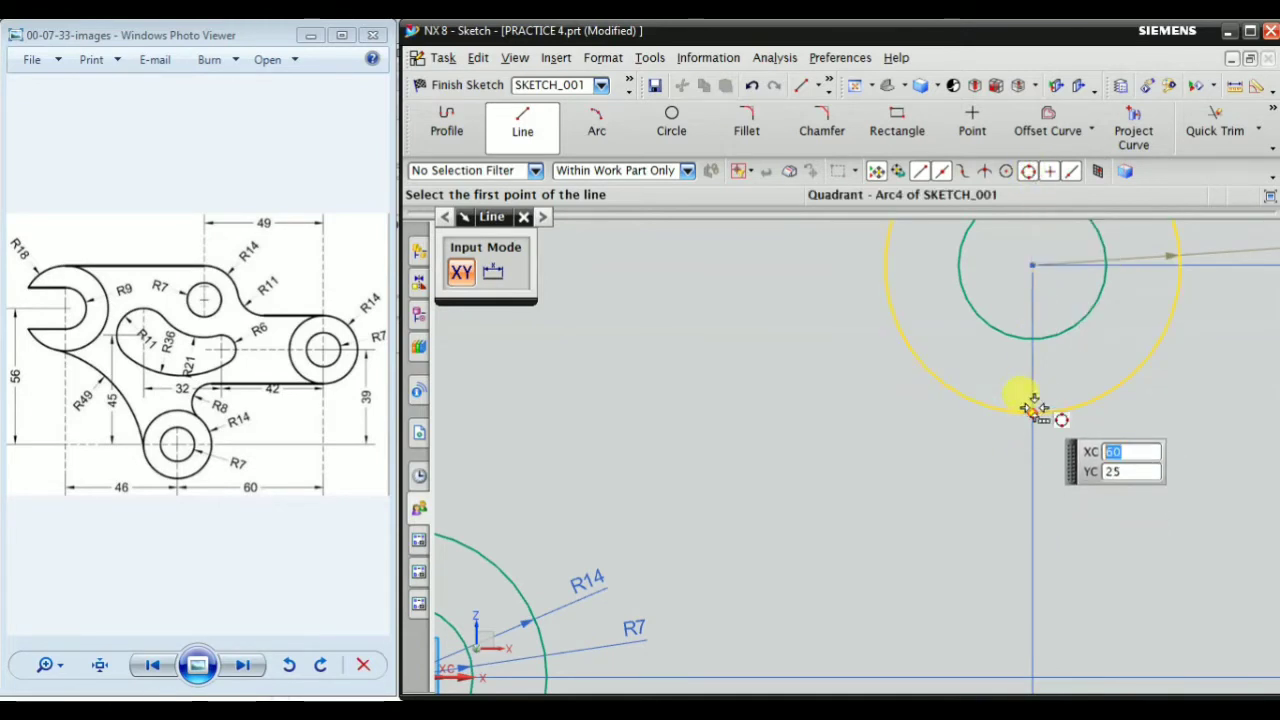
left_click(1028, 403)
left_click(1110, 414)
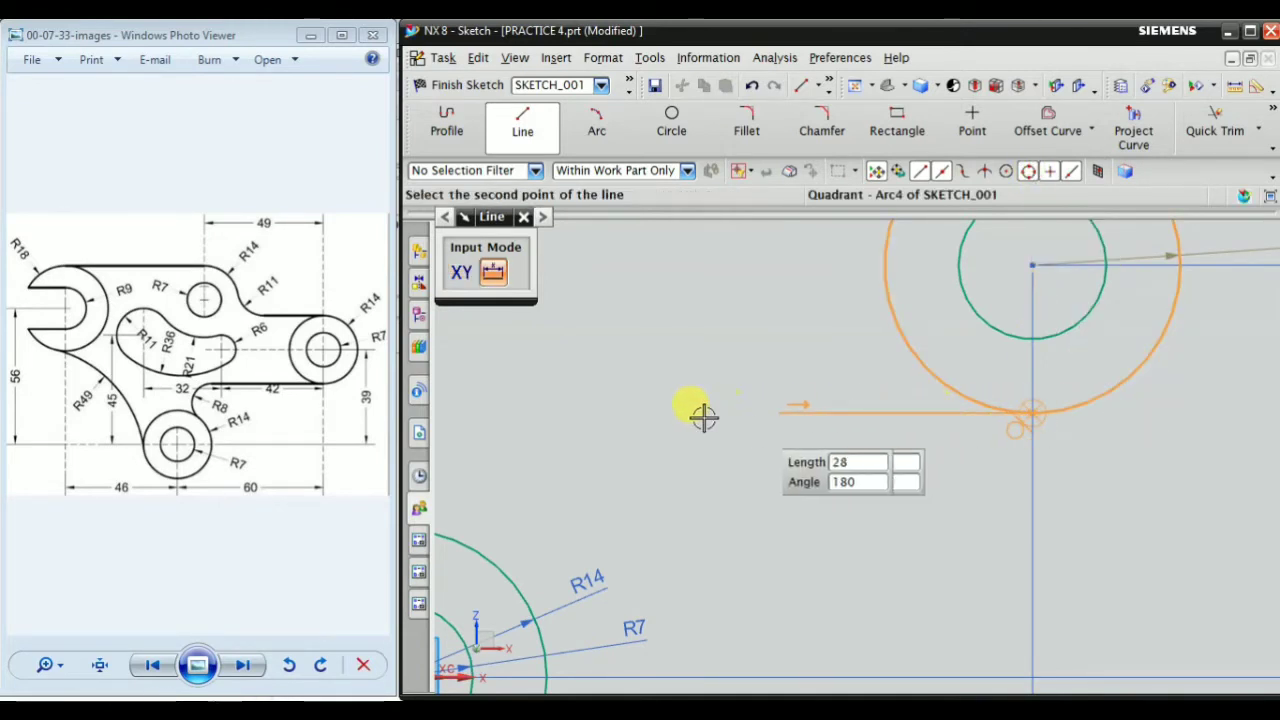
left_click(597, 411)
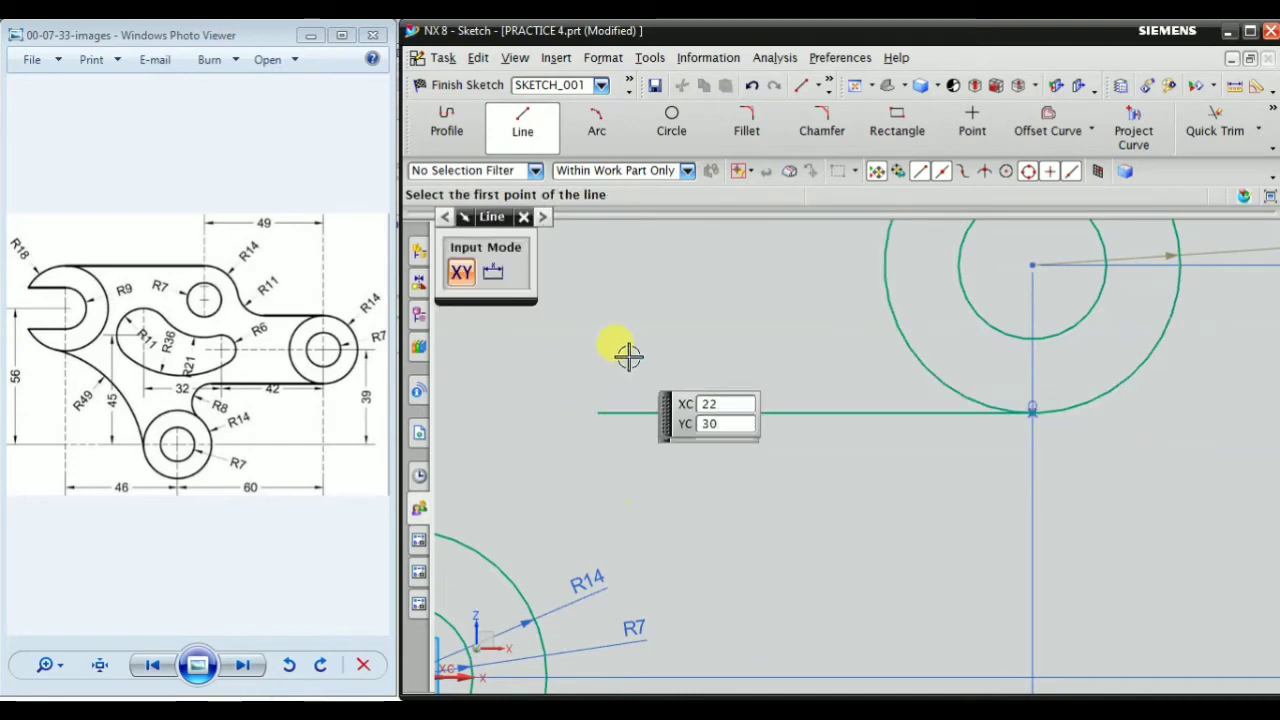
scroll(650, 365, "down", 3)
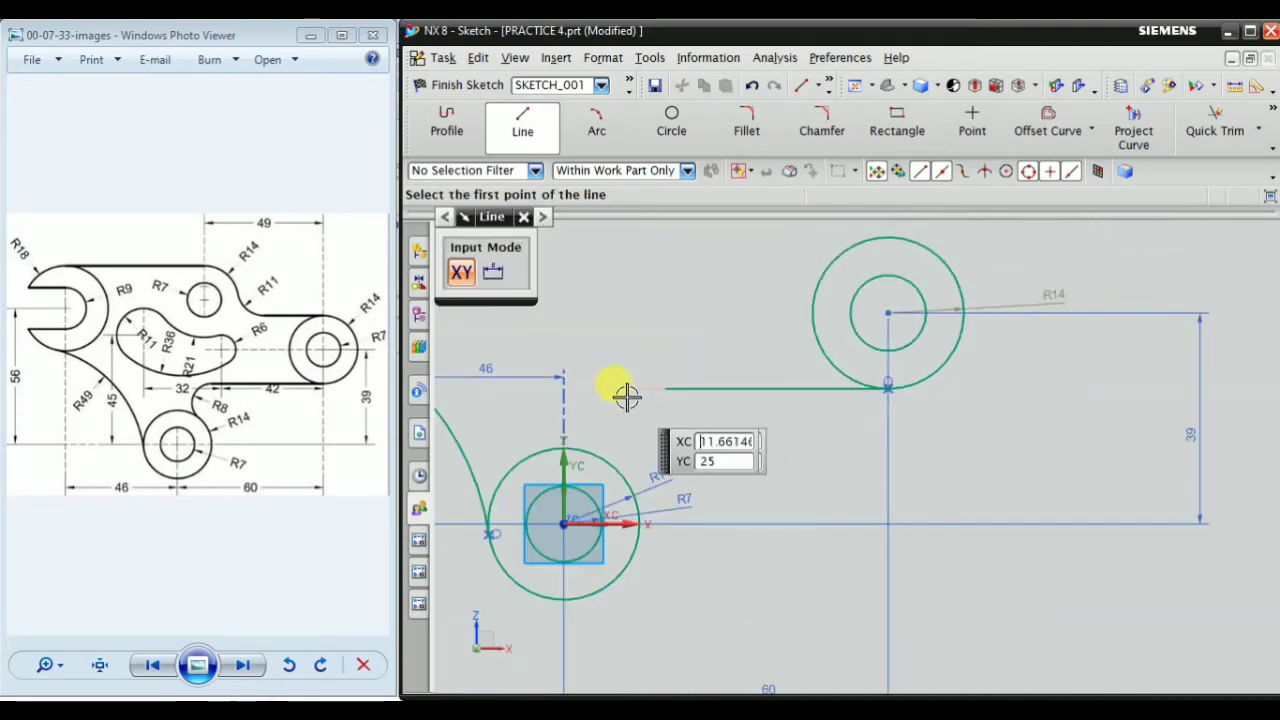
Fillet the origin pair's outer circle with the lower horizontal line, using the alternate solution and a freehand radius of about 13 mm
left_click(523, 217)
scroll(671, 429, "down", 2)
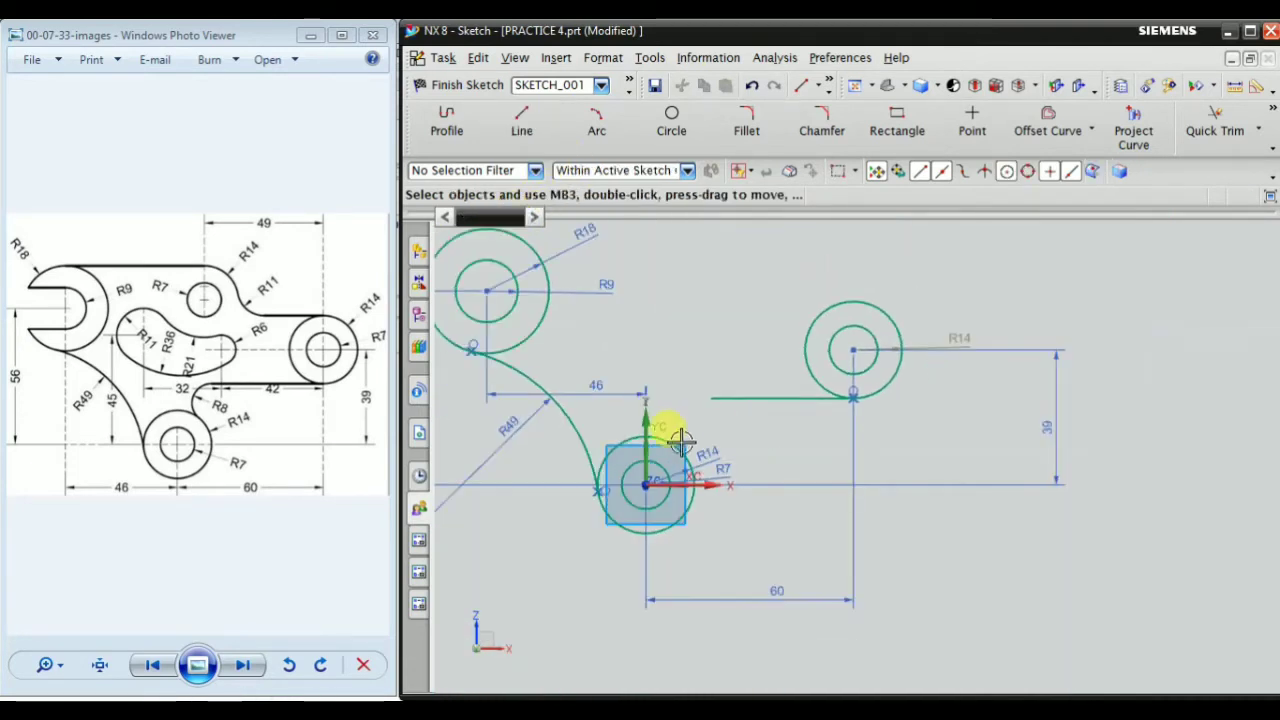
scroll(629, 466, "up", 3)
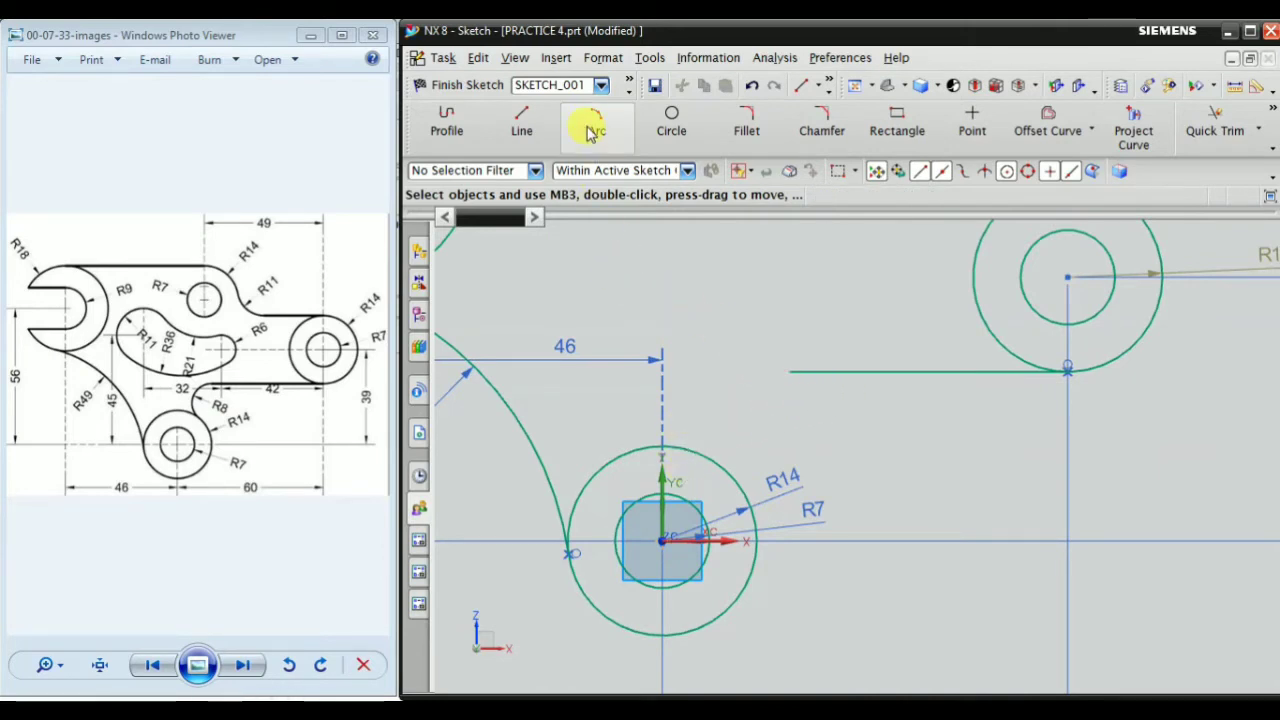
scroll(709, 394, "down", 2)
scroll(617, 366, "up", 3)
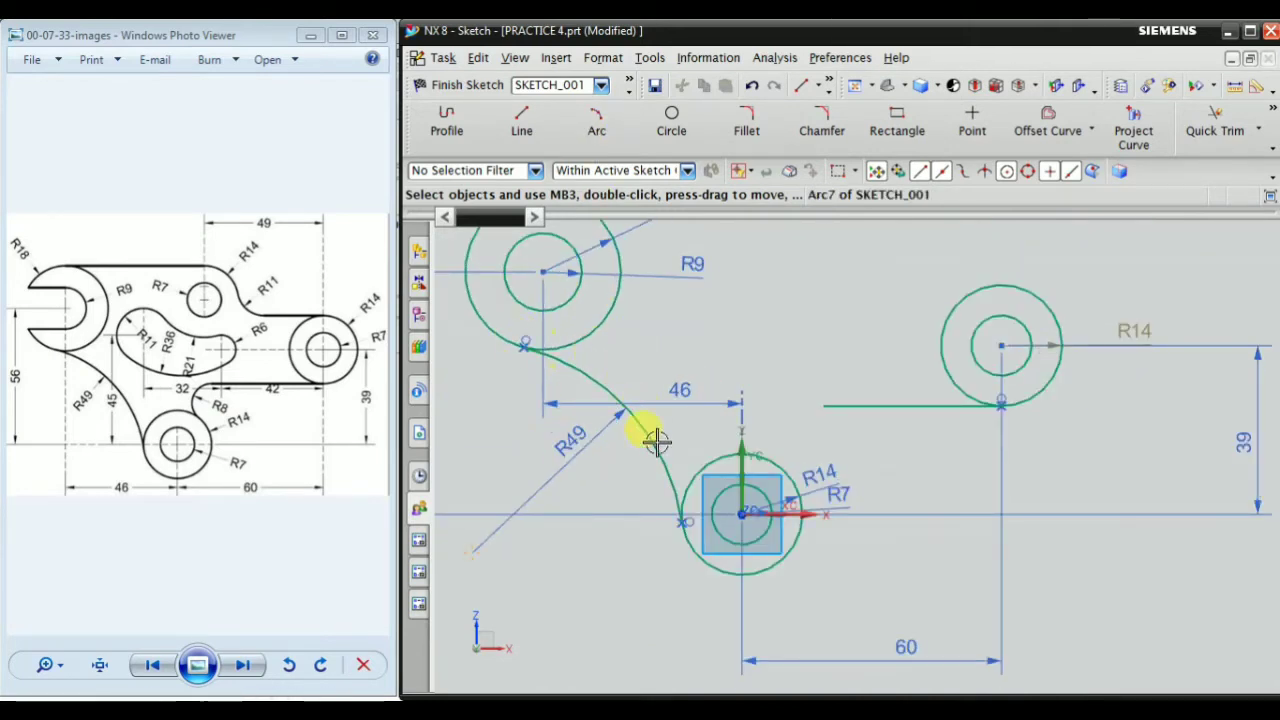
scroll(816, 437, "up", 2)
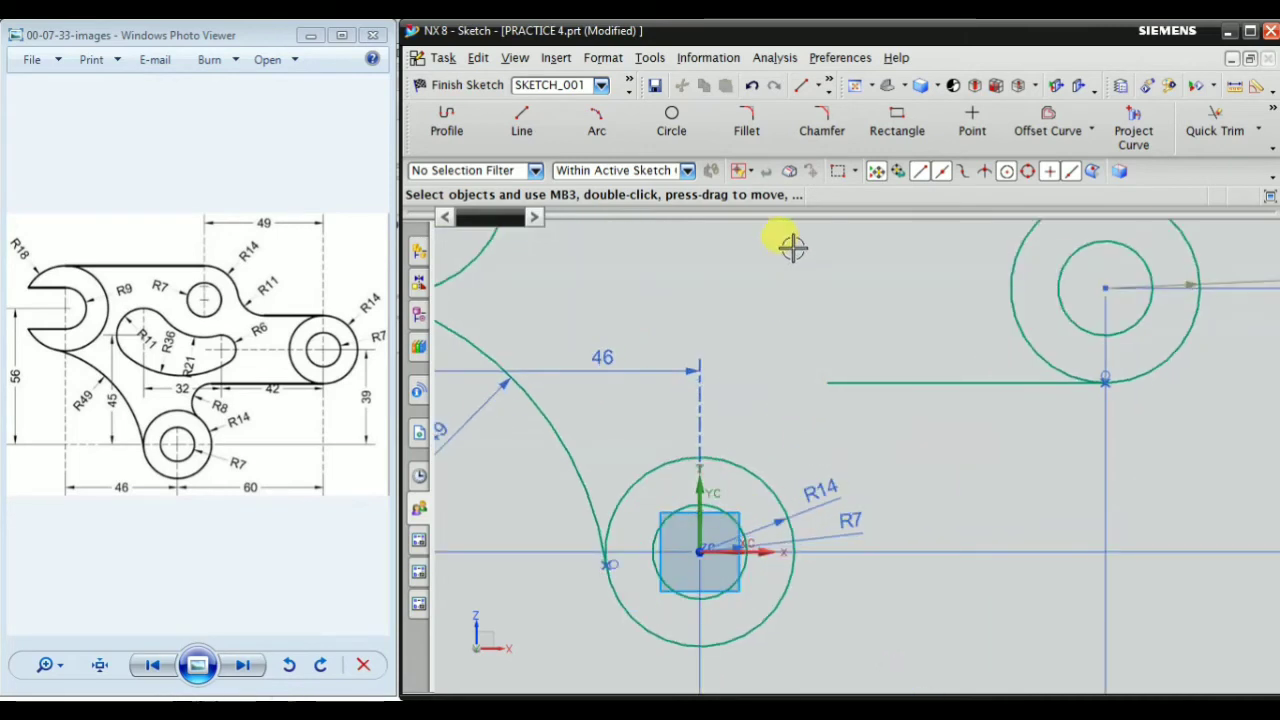
left_click(770, 142)
scroll(770, 457, "up", 2)
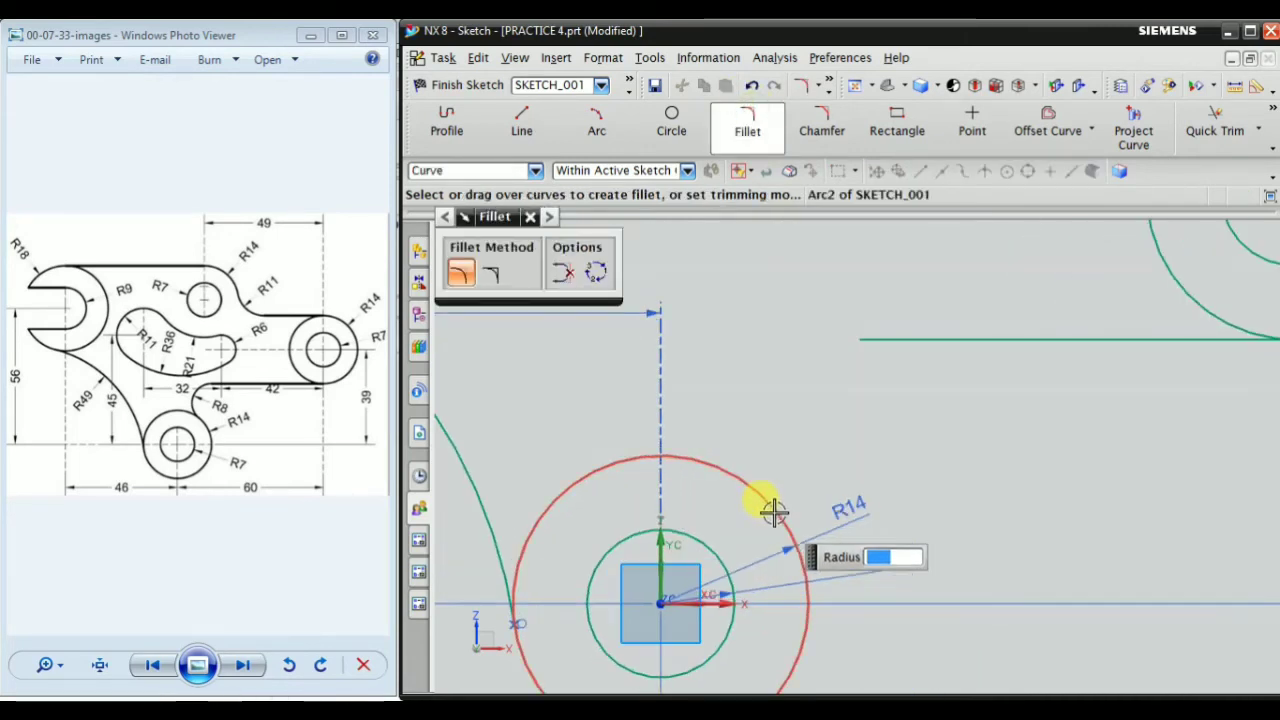
left_click(771, 506)
left_click(938, 337)
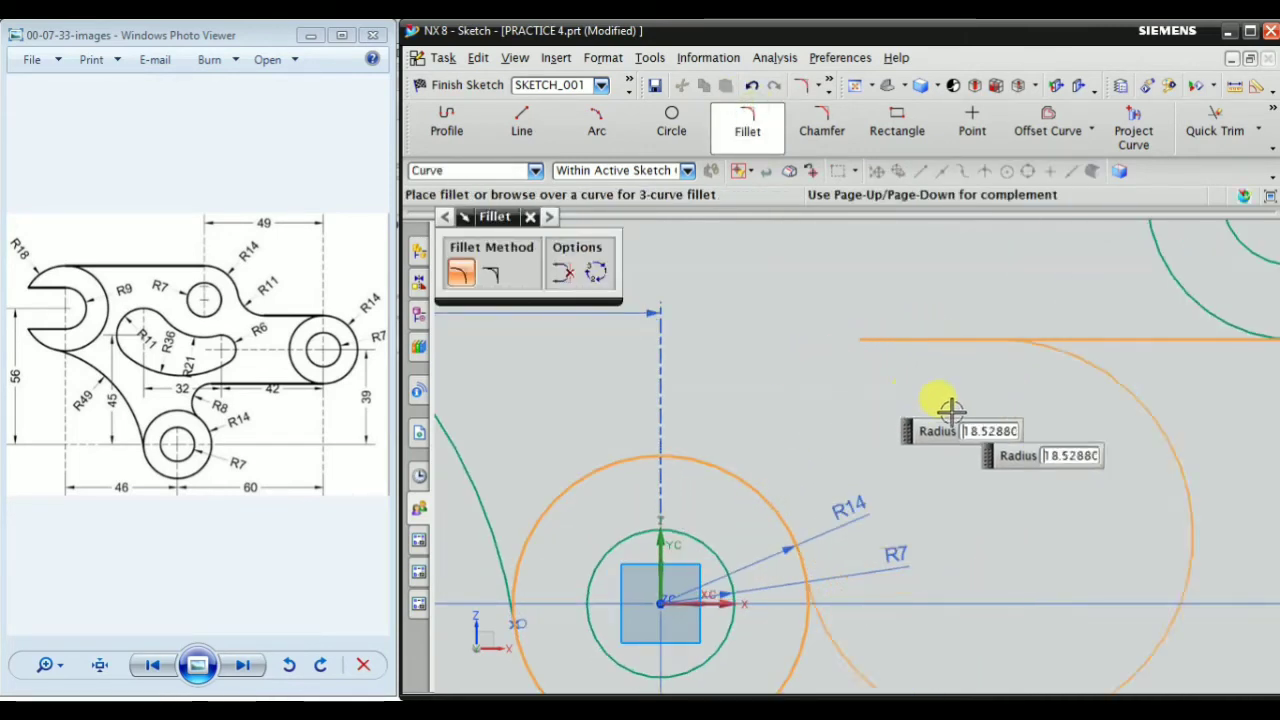
left_click(595, 272)
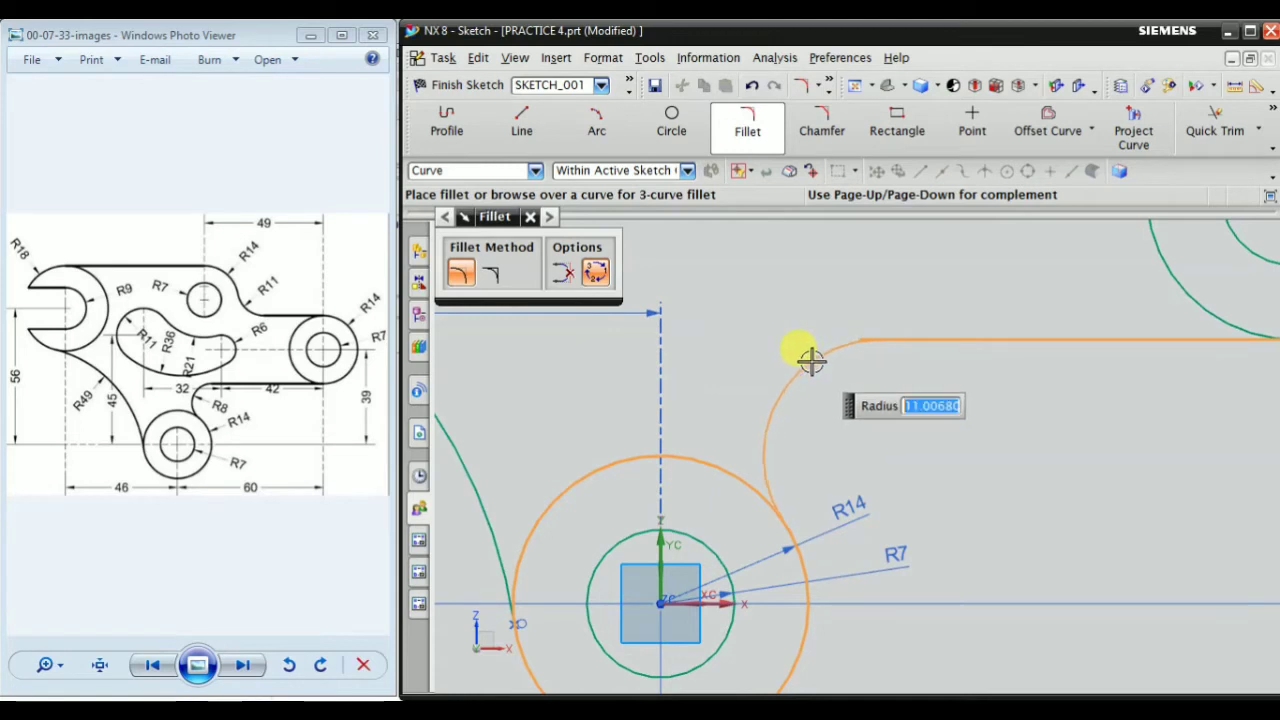
left_click(822, 372)
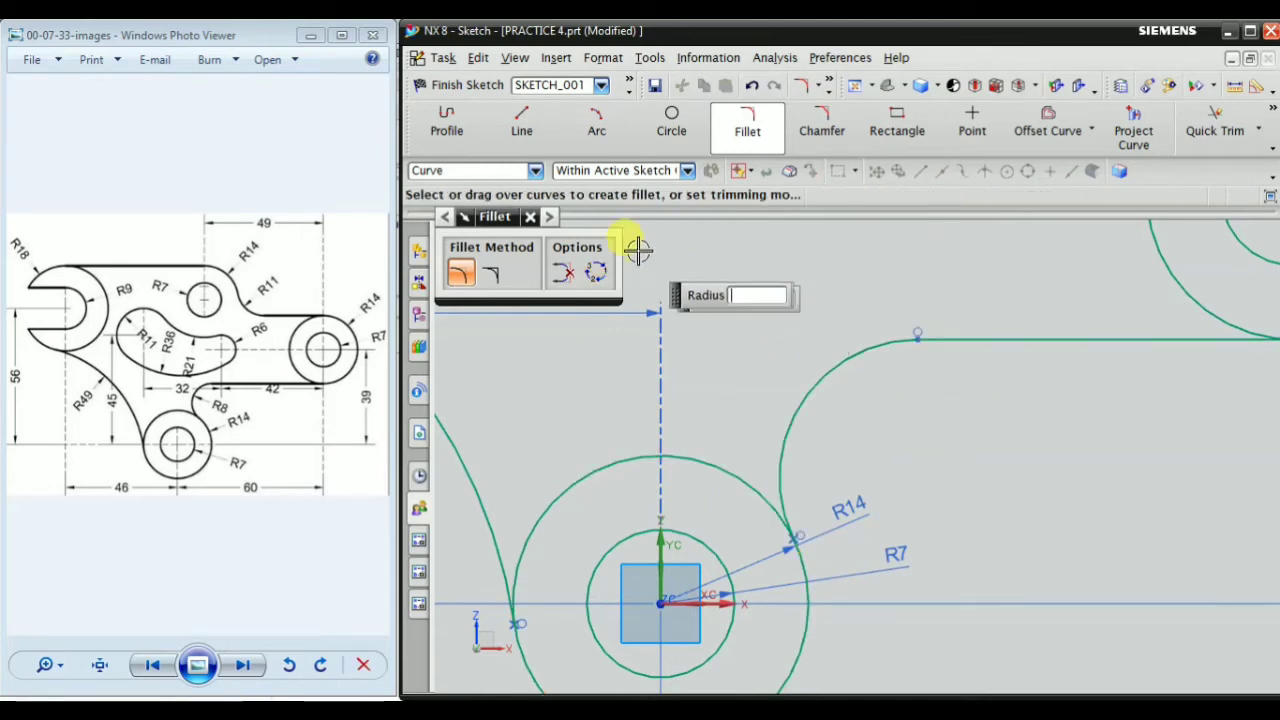
left_click(530, 216)
Add a radius dimension to the fillet between the origin pair's outer circle and the lower horizontal line and set it to 8 mm
scroll(776, 290, "down", 2)
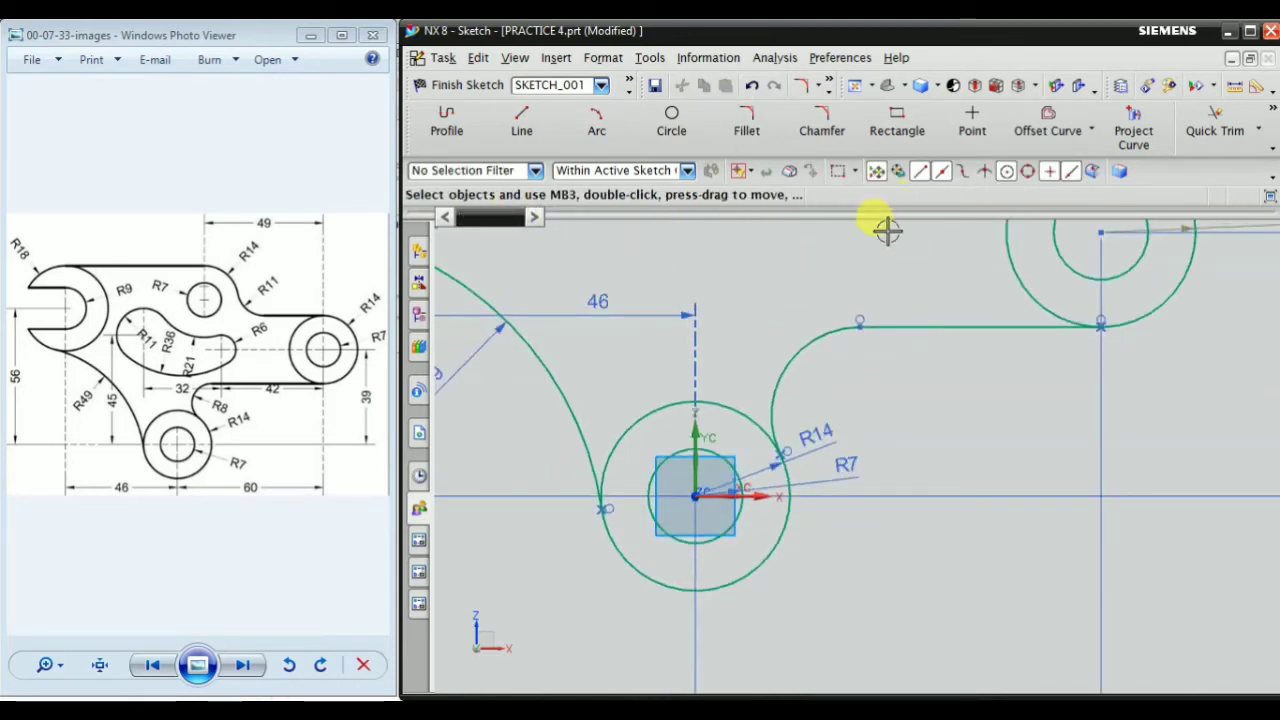
scroll(860, 250, "up", 1)
right_click(786, 358)
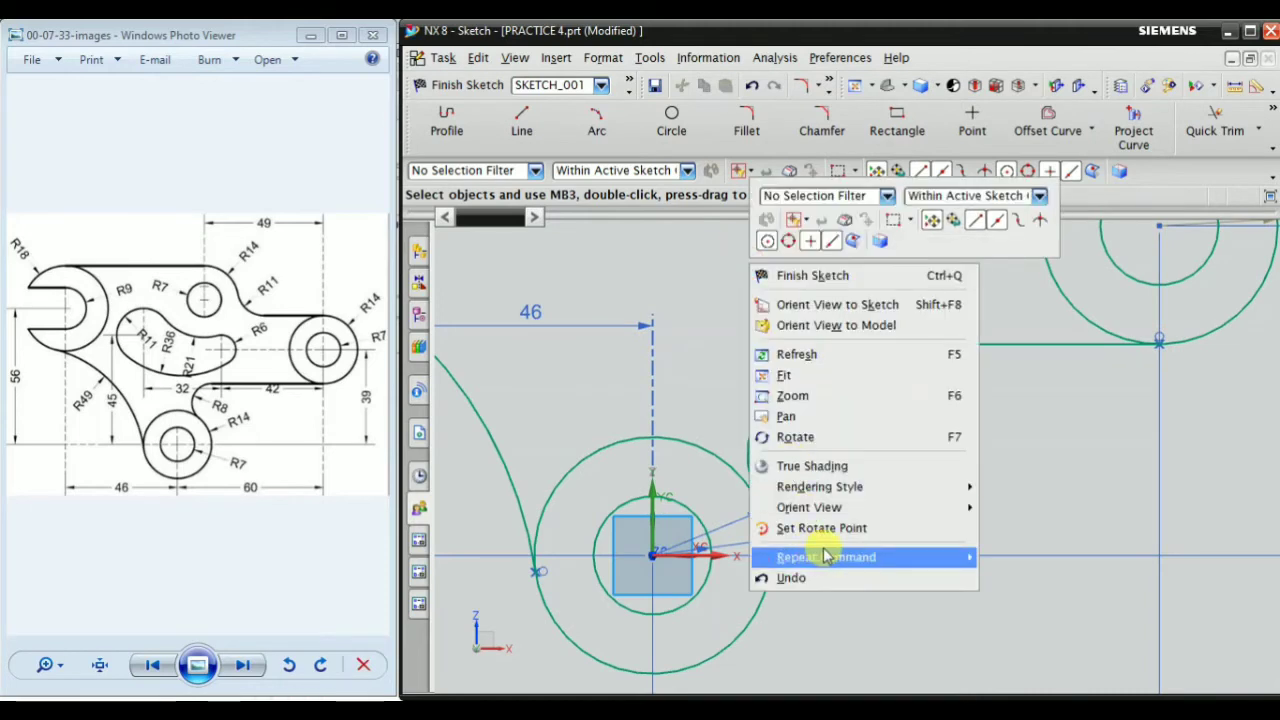
mouse_move(912, 556)
left_click(1095, 563)
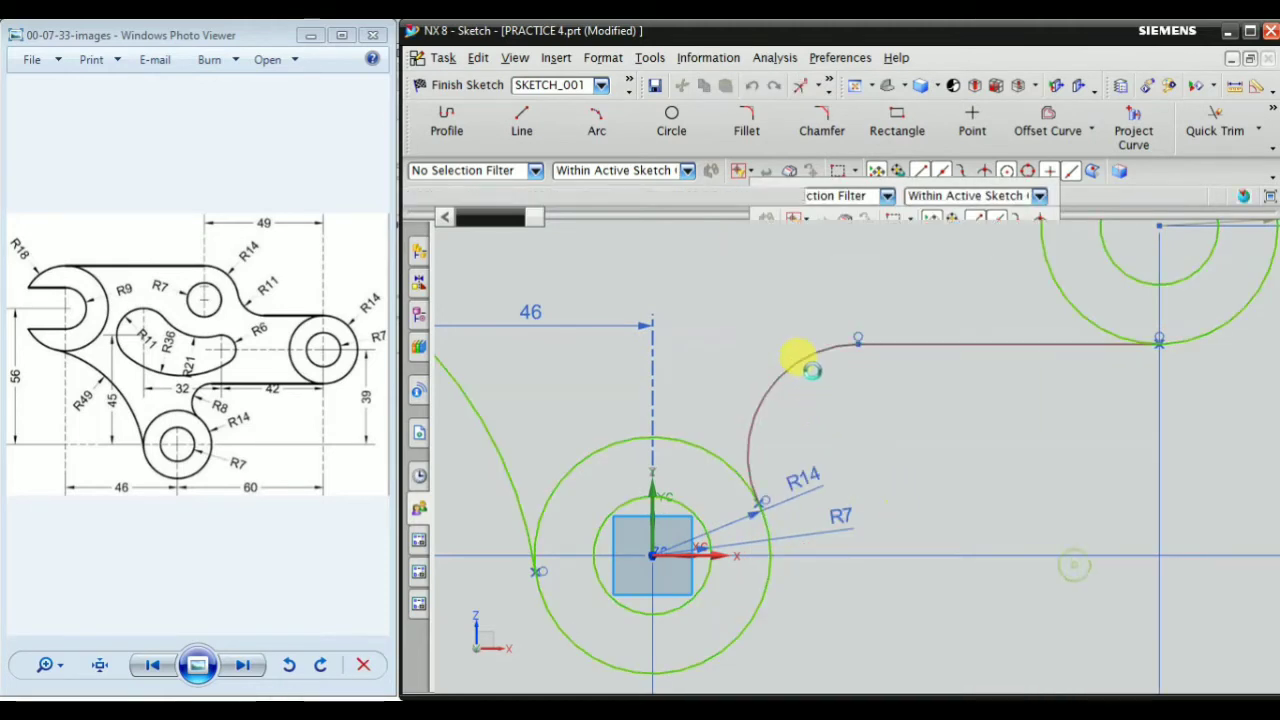
scroll(800, 370, "up", 1)
left_click(780, 382)
left_click(810, 403)
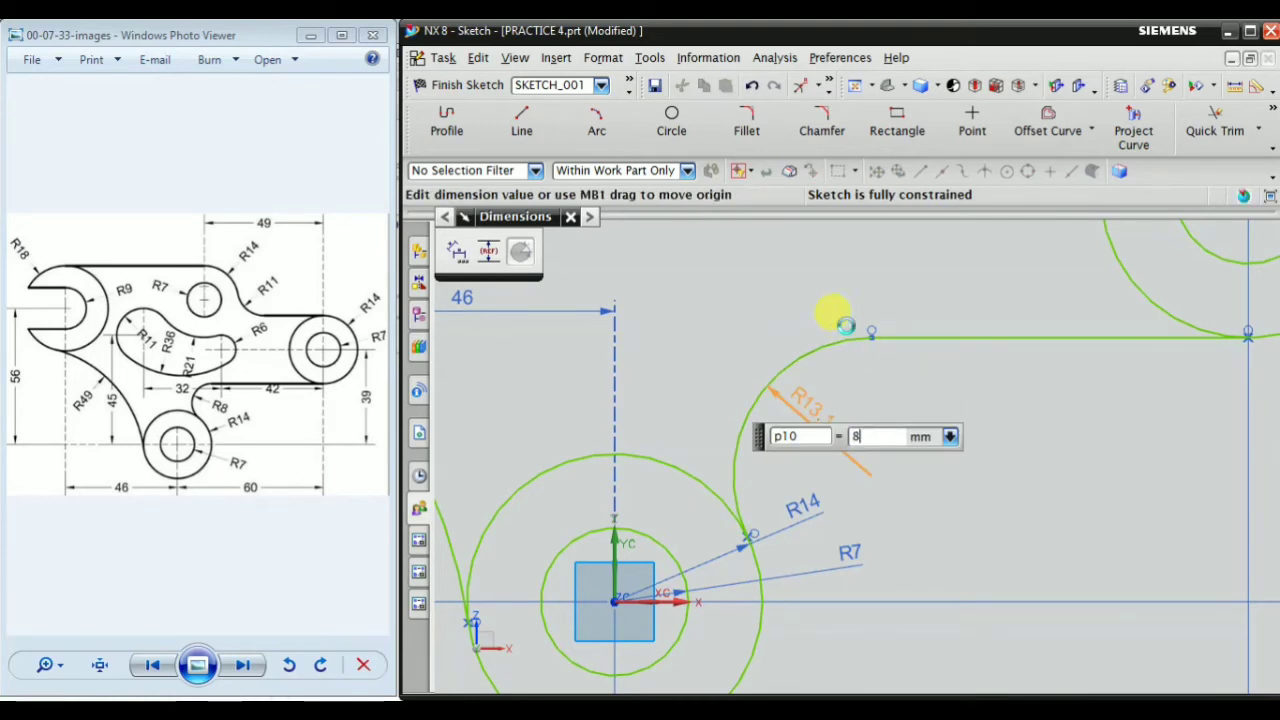
key("Return")
key("Escape")
Draw a horizontal line leftward from the top quadrant of the right pair's outer circle, parallel to the lower line
scroll(946, 460, "down", 5)
scroll(826, 446, "up", 2)
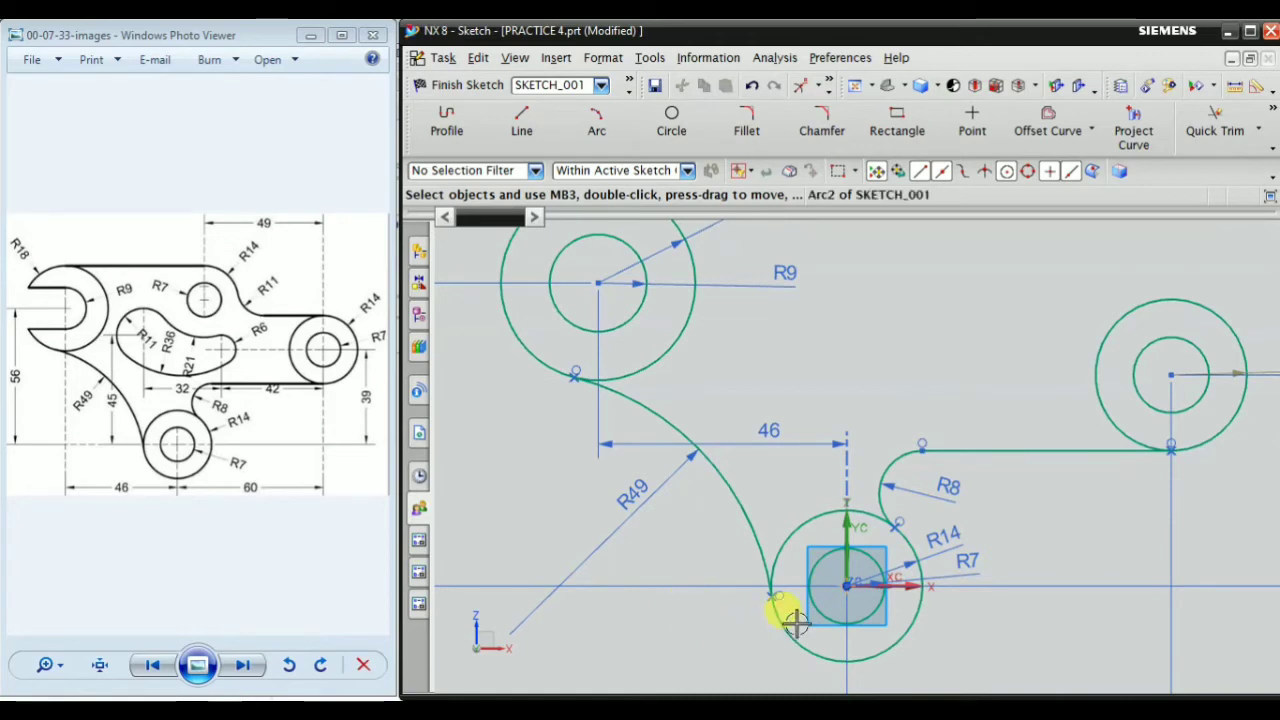
scroll(829, 514, "down", 2)
scroll(931, 471, "up", 1)
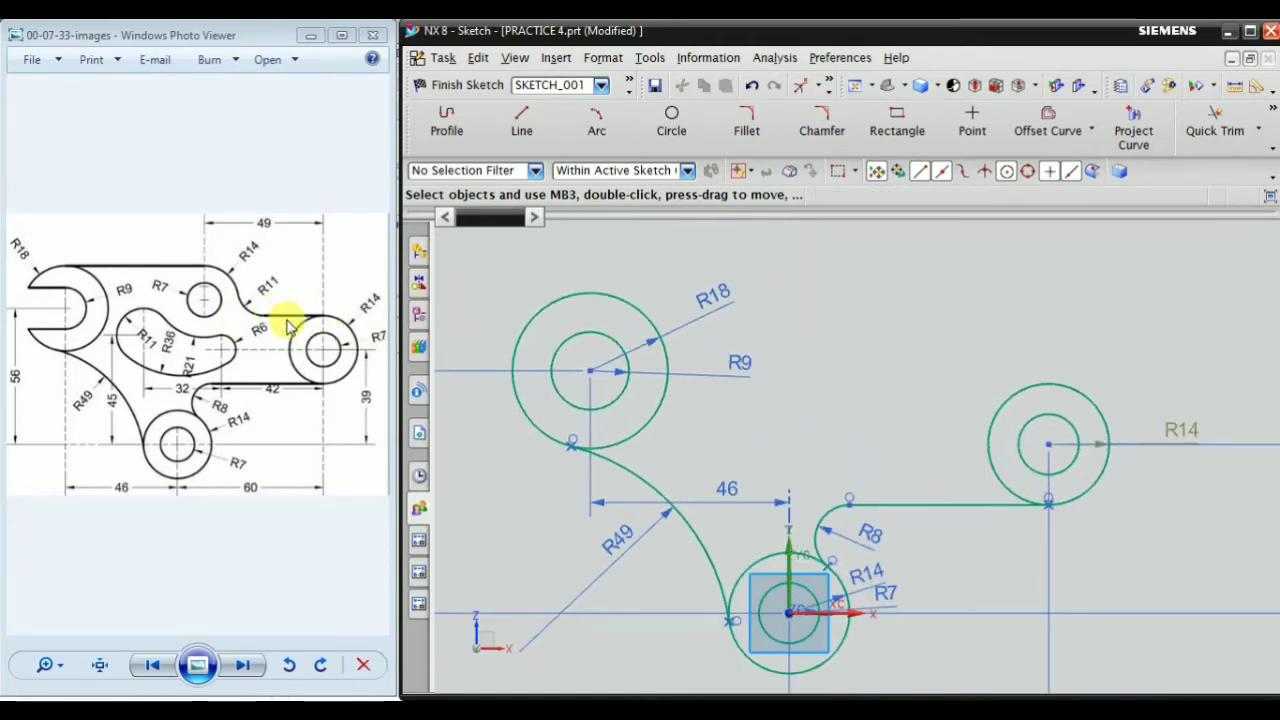
left_click(522, 122)
scroll(1040, 372, "up", 3)
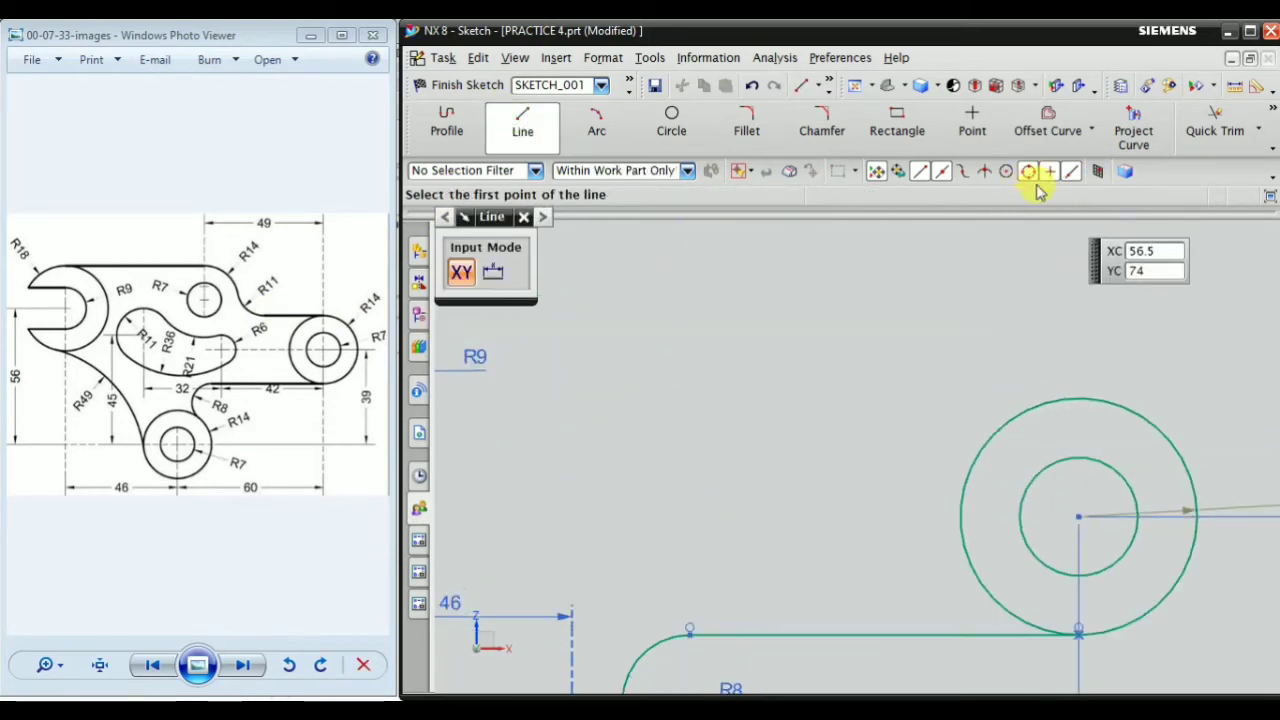
left_click(1078, 397)
left_click(1130, 402)
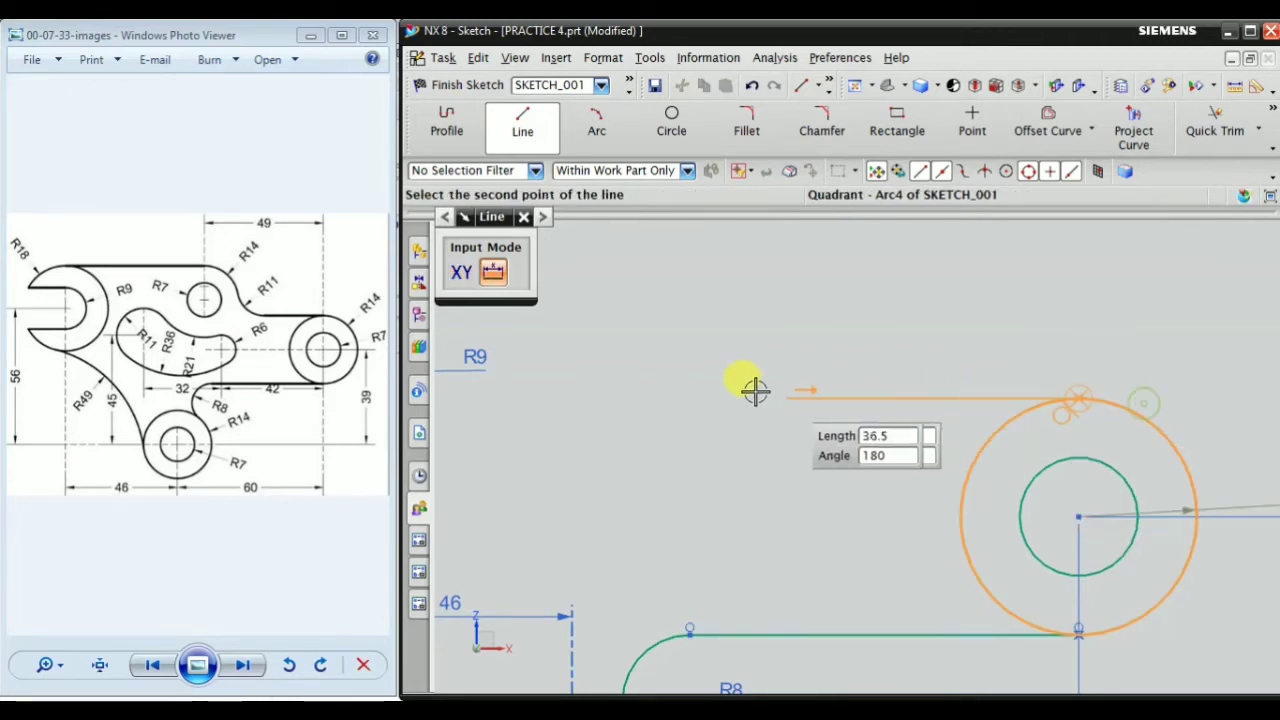
left_click(711, 388)
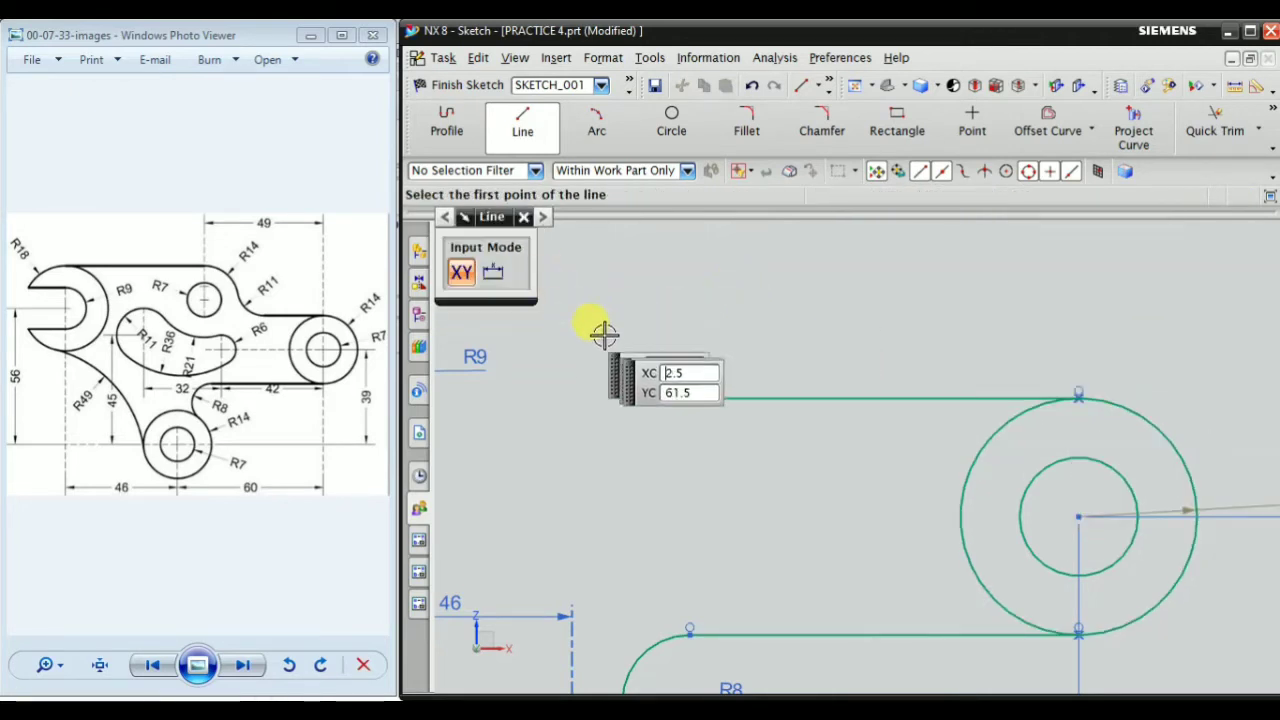
scroll(771, 420, "down", 4)
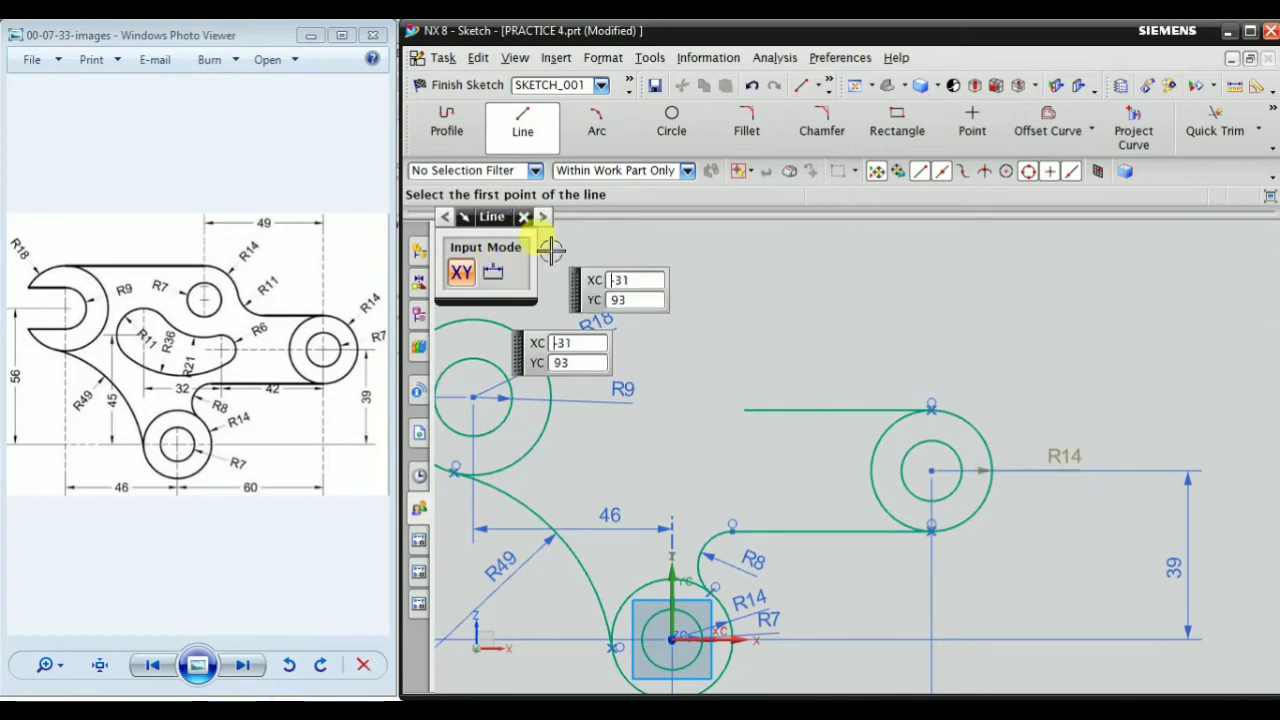
scroll(540, 235, "down", 1)
left_click(523, 216)
Reposition the free left end of the upper horizontal line, leaving a short segment that ends well clear of the upper-left circles
scroll(750, 343, "down", 2)
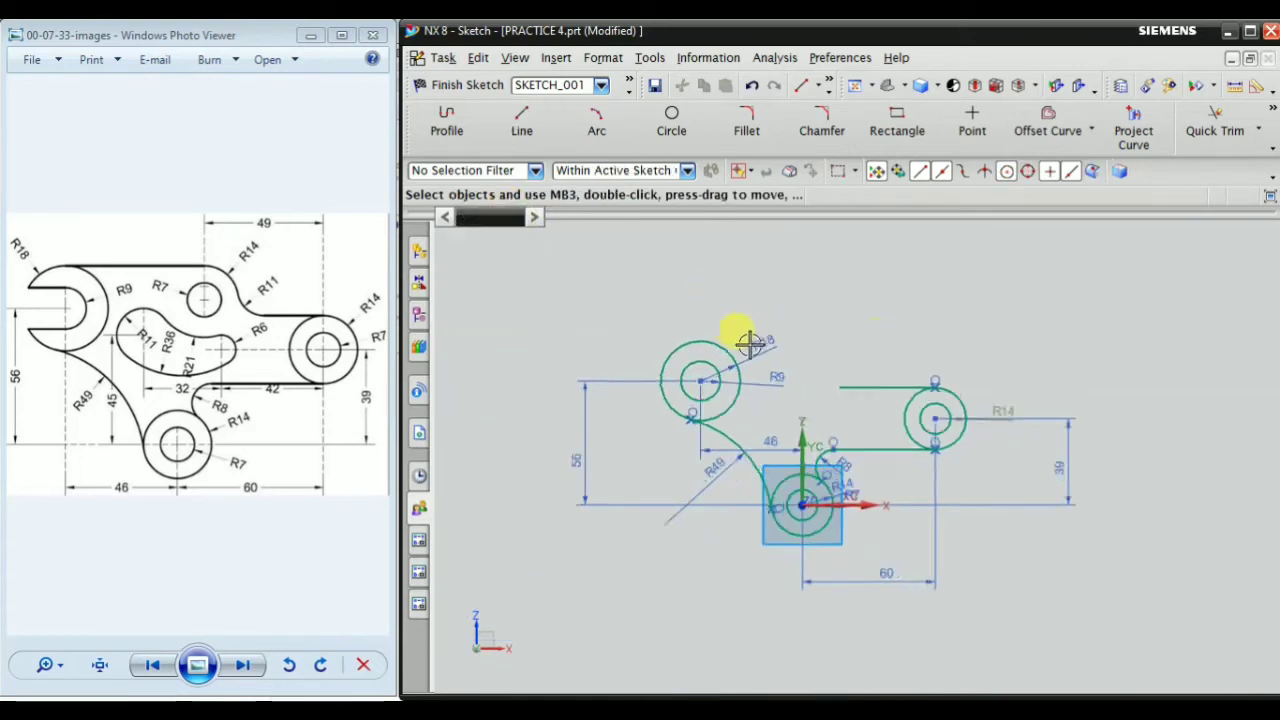
scroll(780, 375, "up", 4)
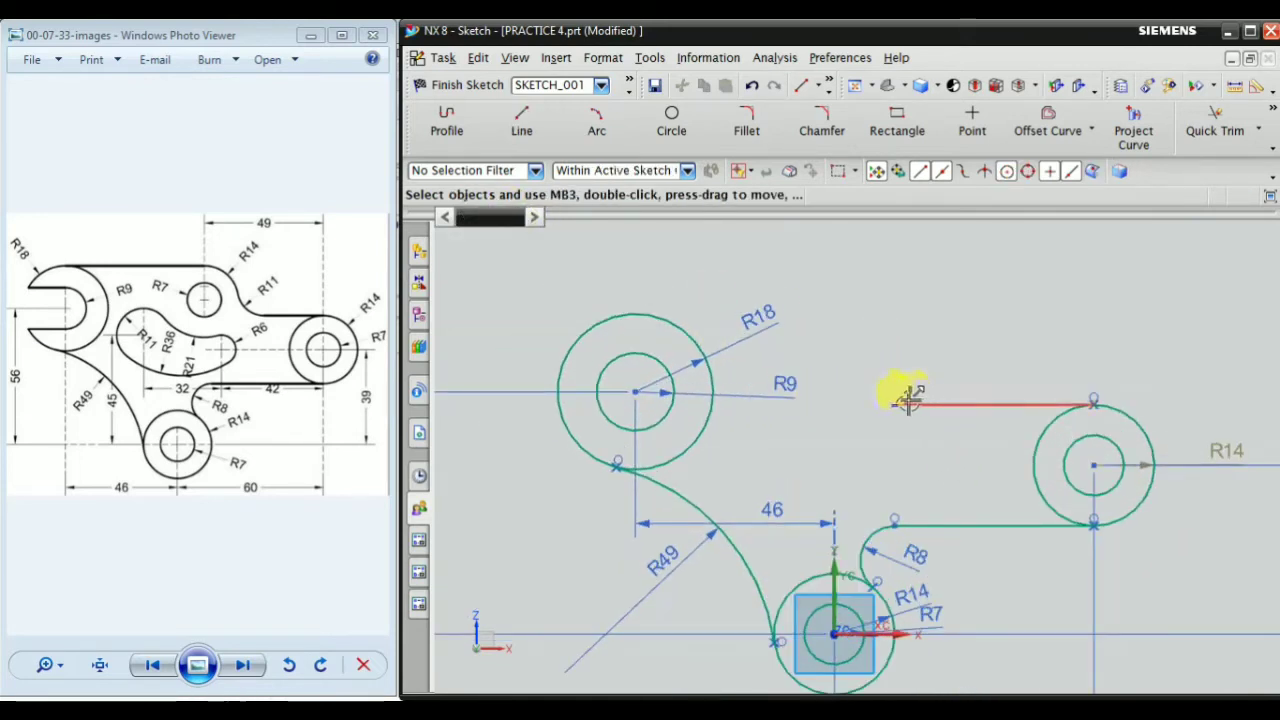
left_click_drag(908, 404, 770, 408)
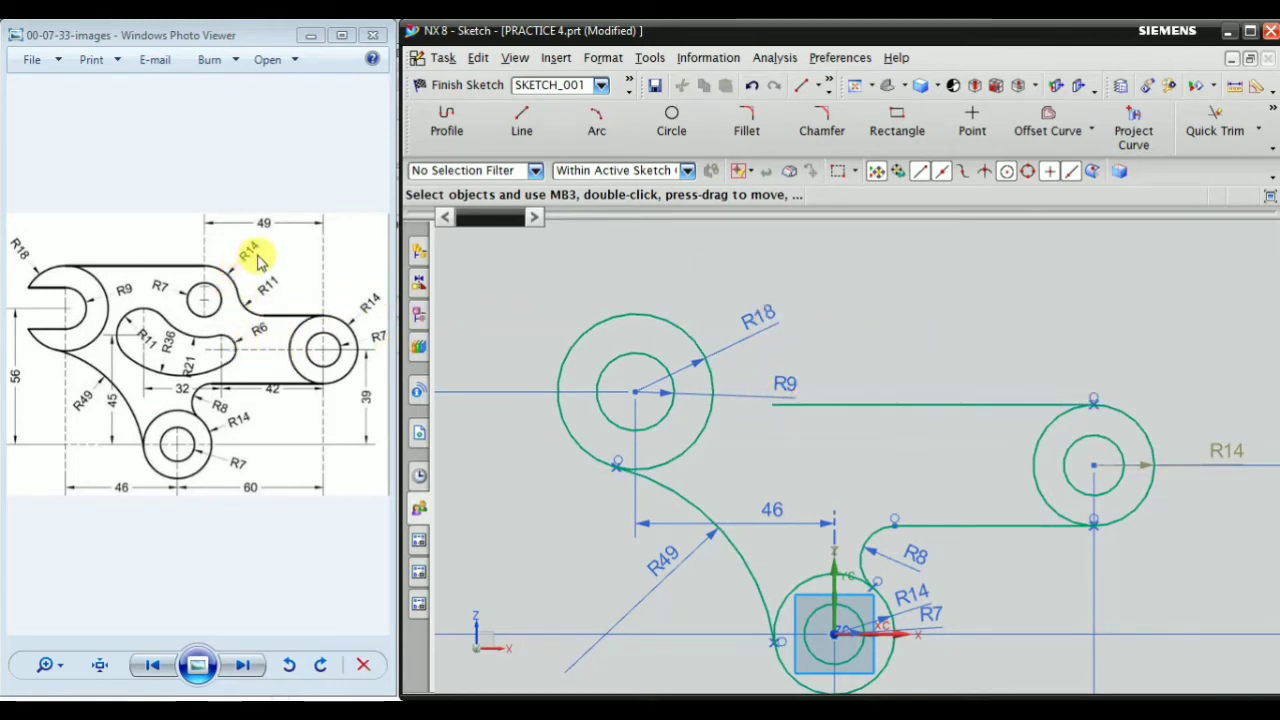
scroll(940, 346, "down", 4)
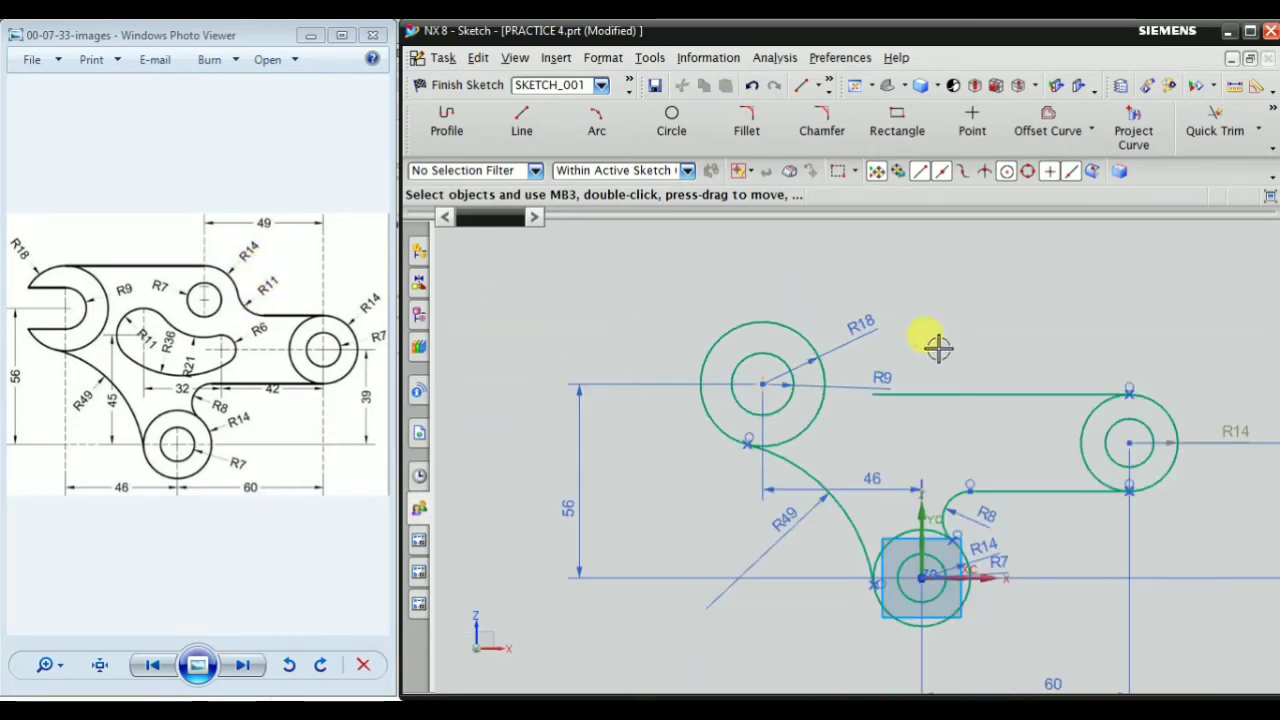
scroll(886, 363, "up", 4)
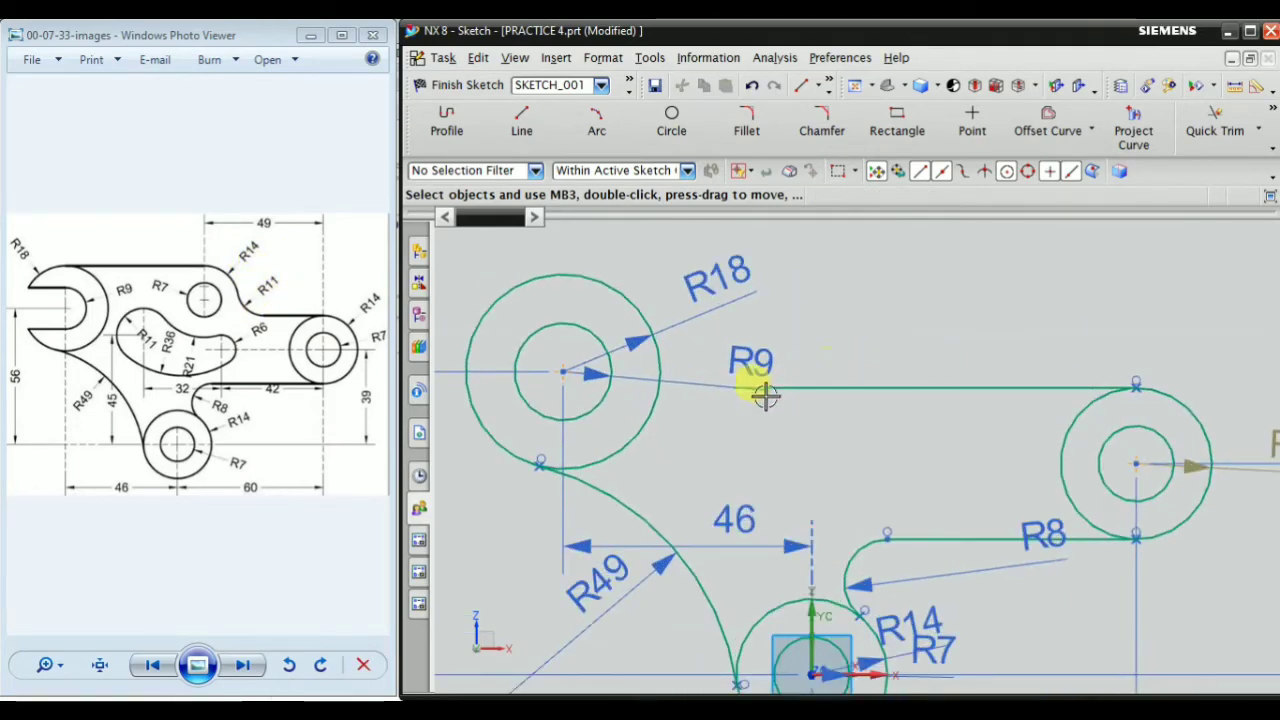
left_click_drag(727, 390, 955, 390)
scroll(955, 395, "down", 2)
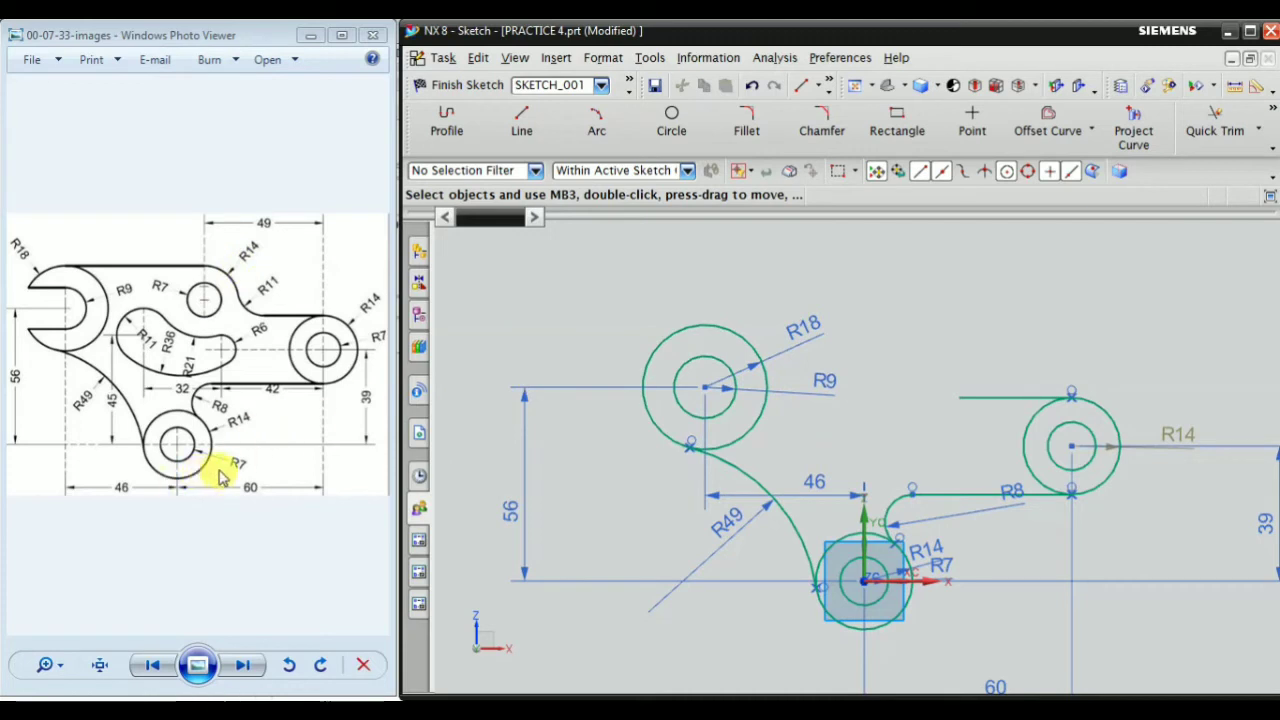
Copy the origin pair's R7 and R14 circles and place the copy between the upper-left and right pairs, above the upper horizontal line
scroll(910, 598, "up", 1)
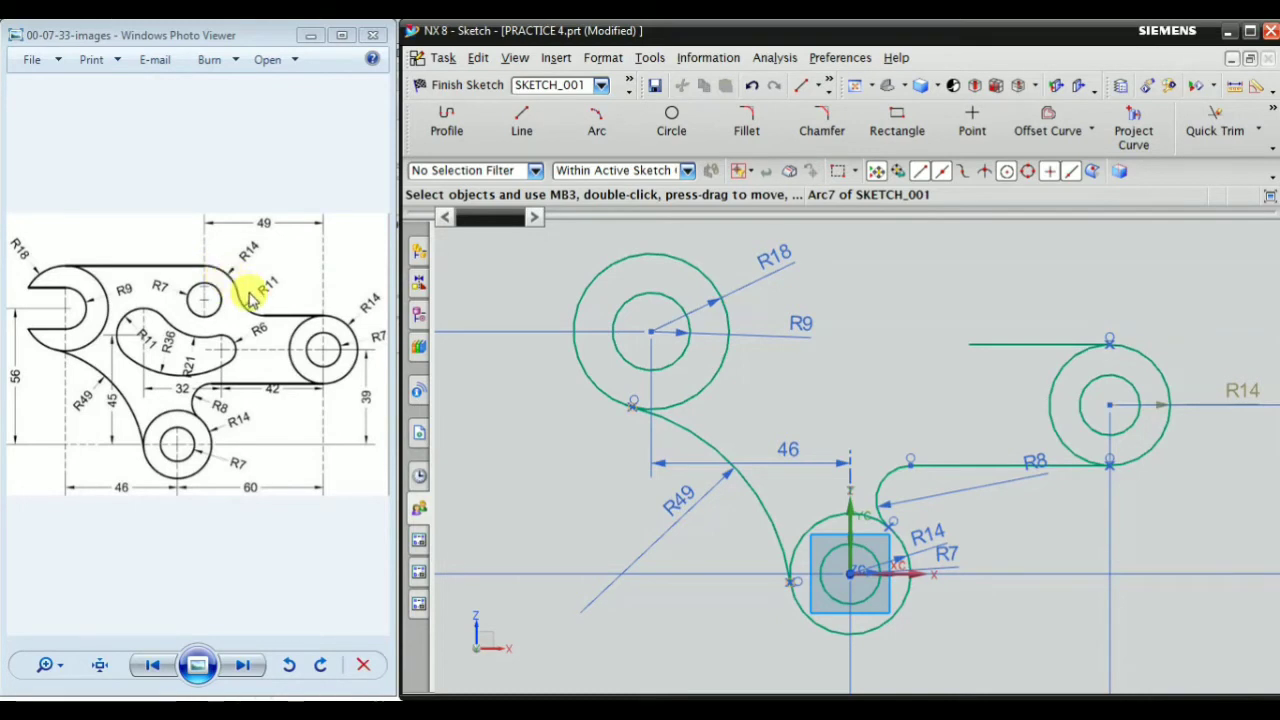
scroll(922, 592, "up", 2)
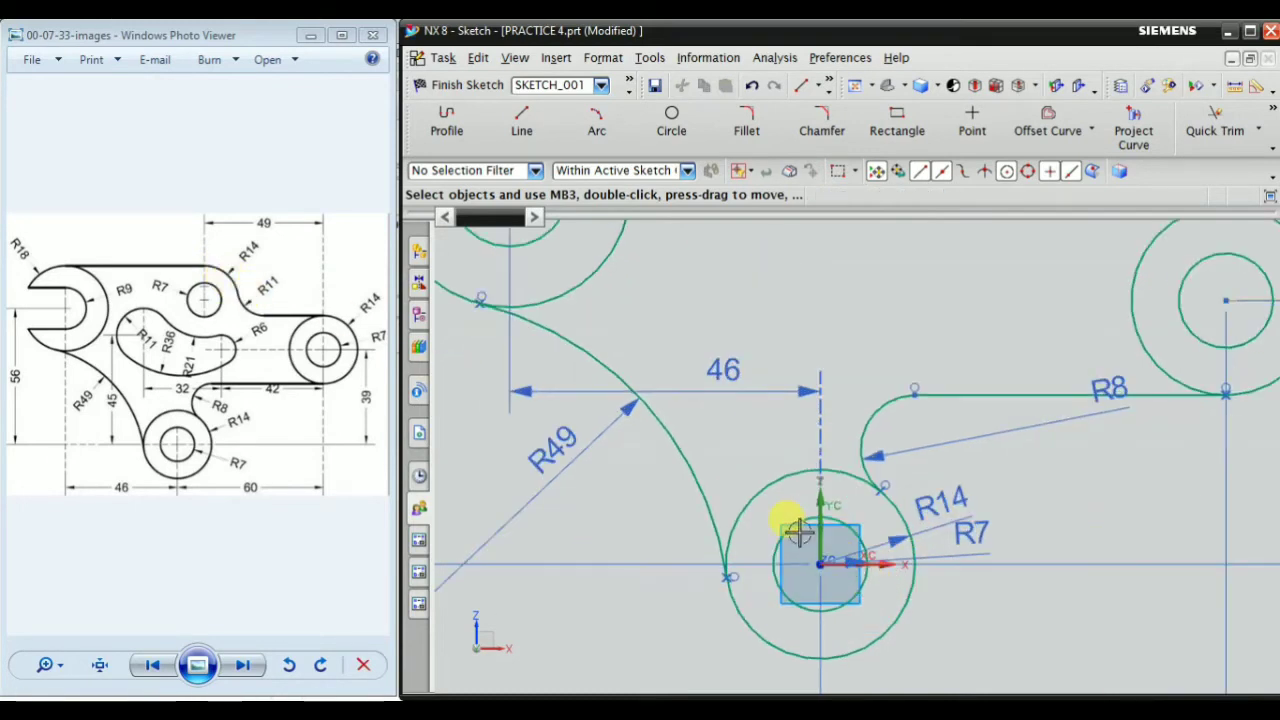
left_click(794, 492)
left_click(796, 481)
scroll(810, 500, "down", 3)
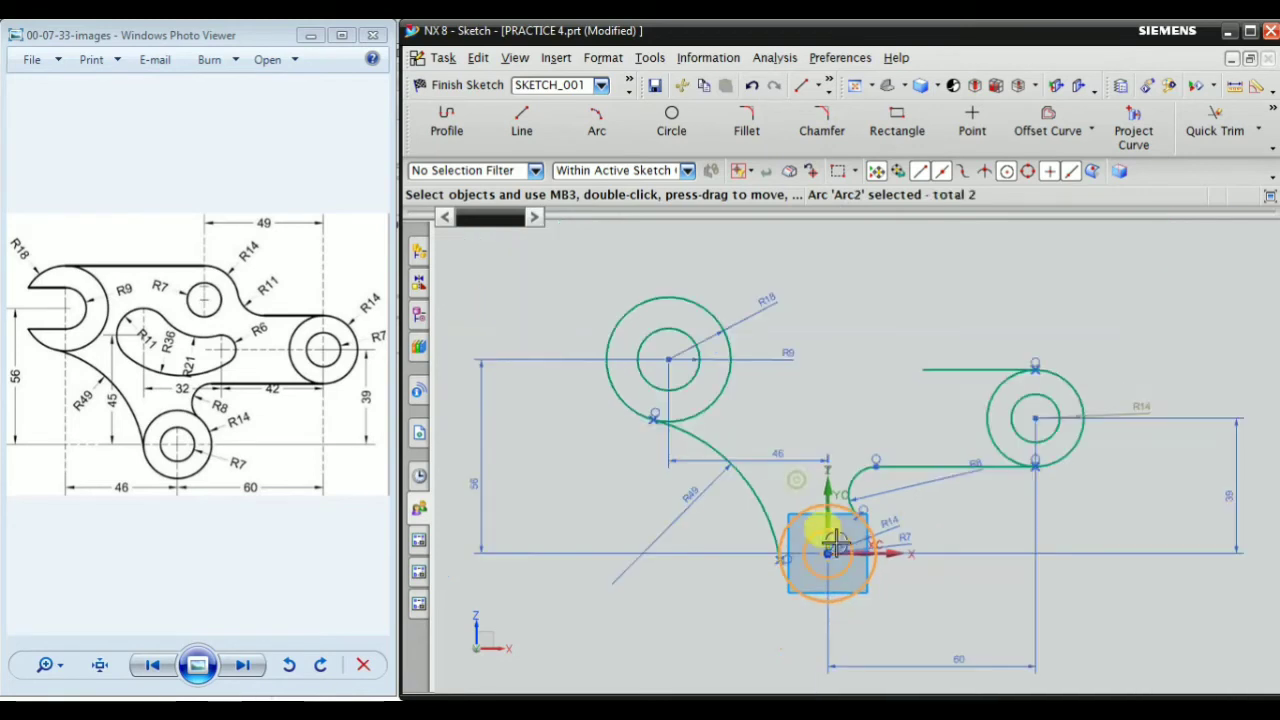
scroll(780, 545, "up", 2)
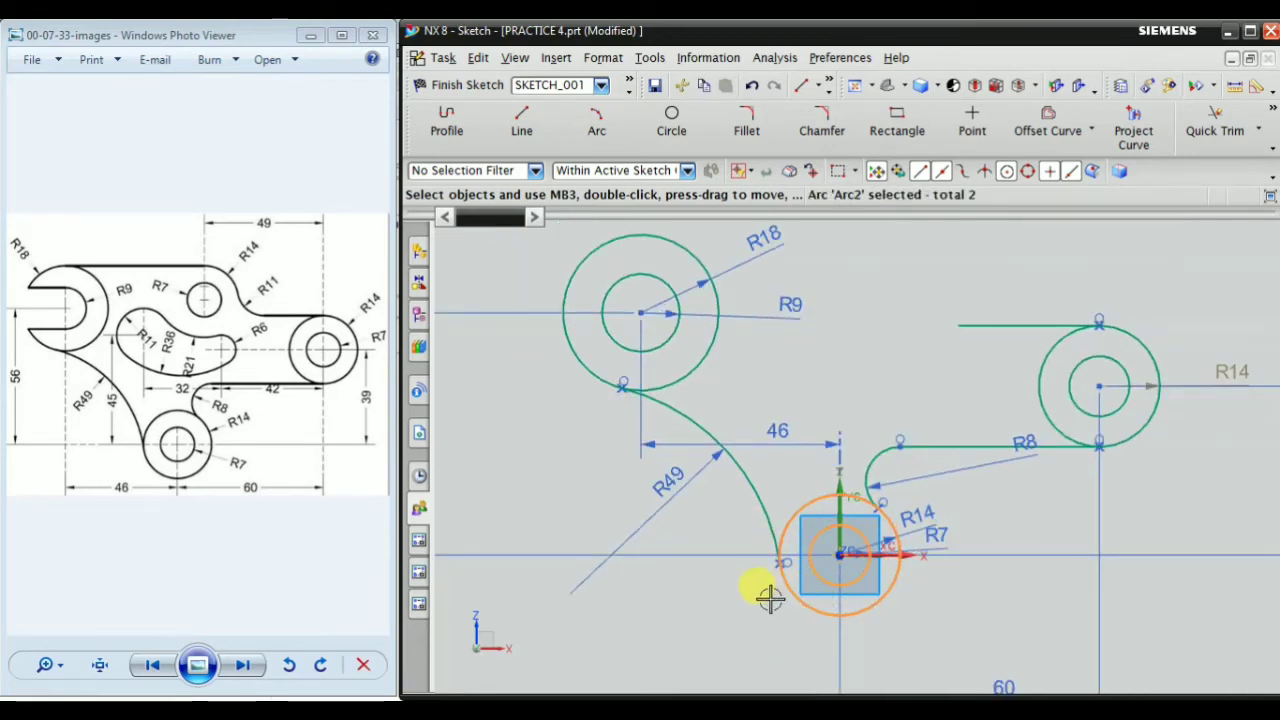
left_click_drag(817, 504, 865, 223, "ctrl")
scroll(858, 382, "down", 3)
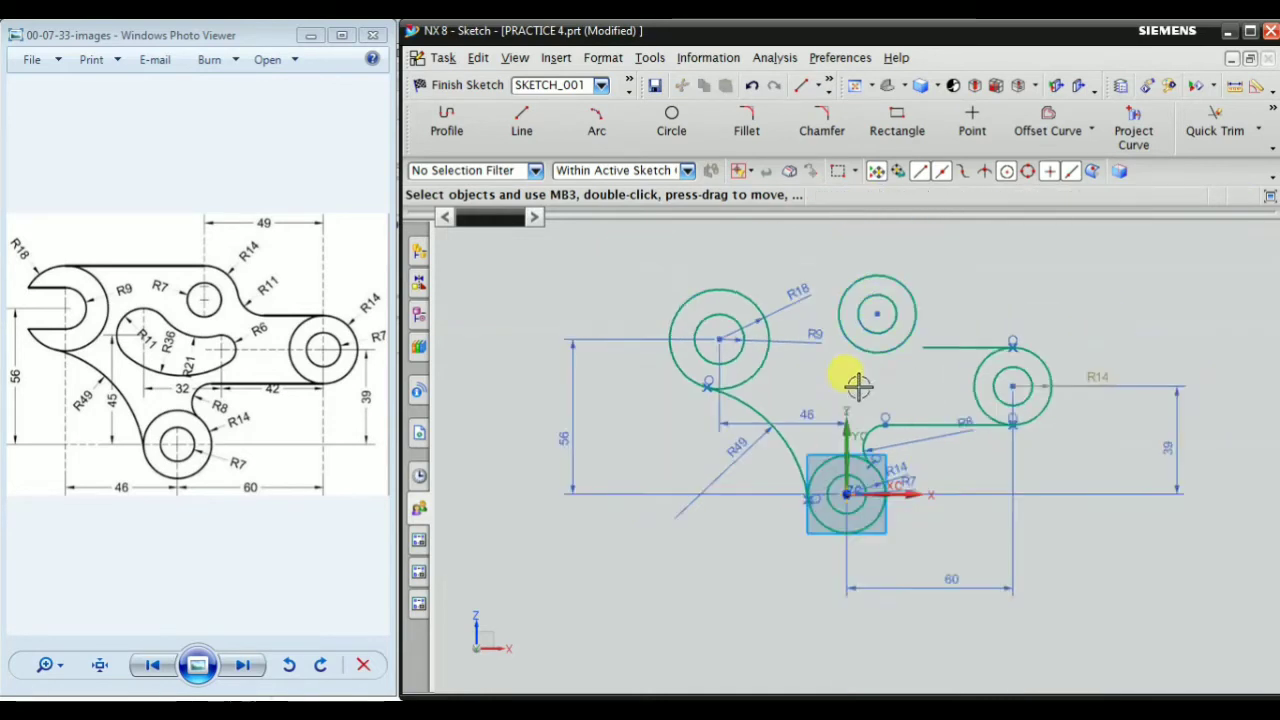
Add a horizontal dimension between the centers of the copied circle pair and the right circle pair and set it to 49 mm
scroll(930, 304, "up", 3)
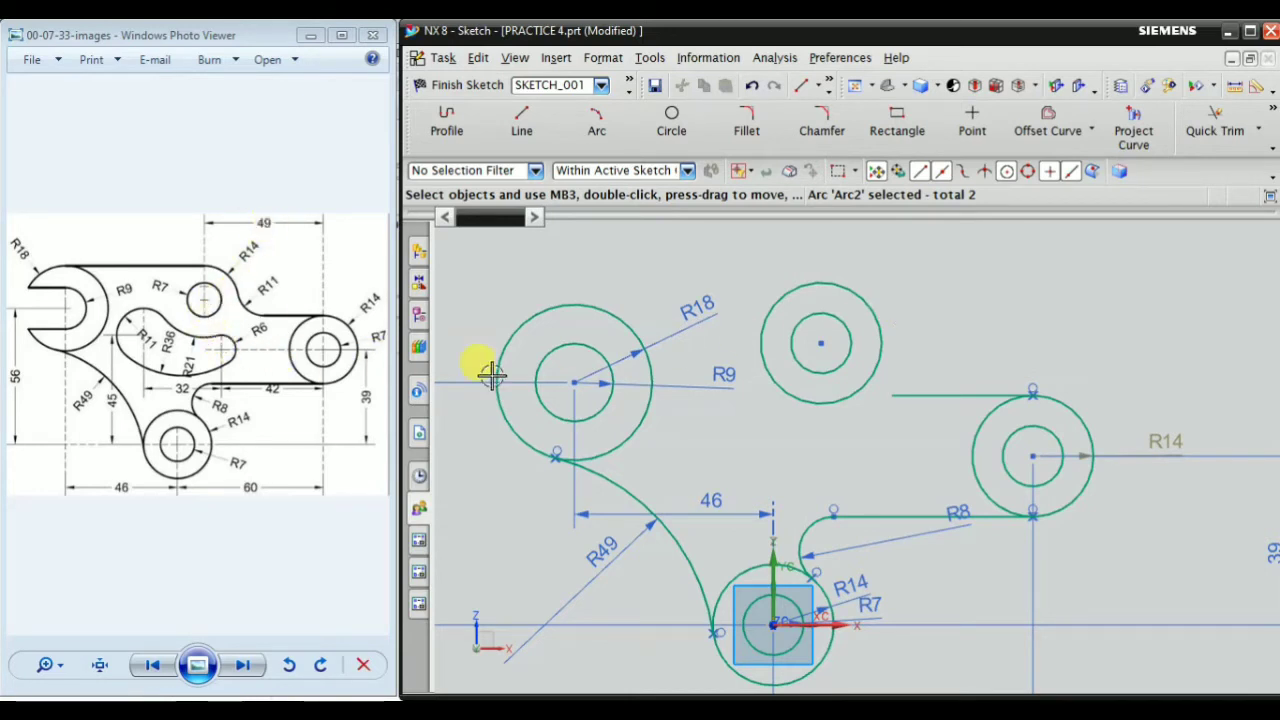
scroll(740, 370, "down", 2)
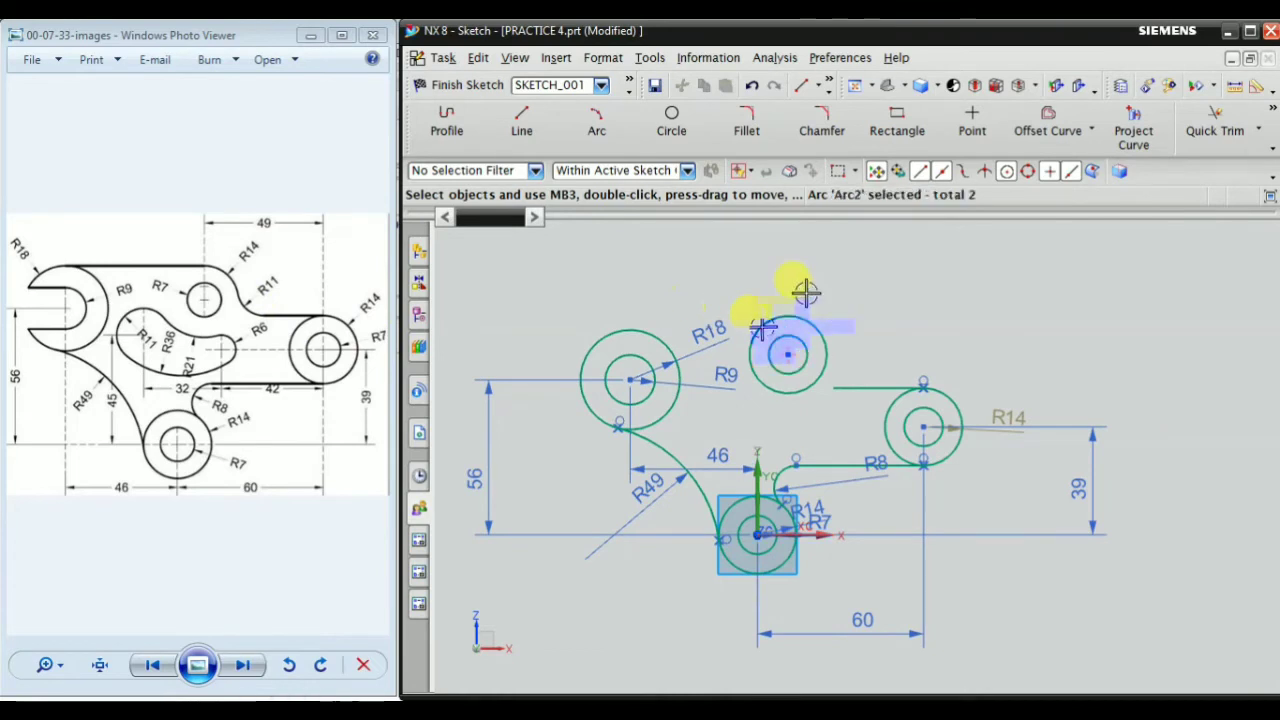
right_click(1071, 266)
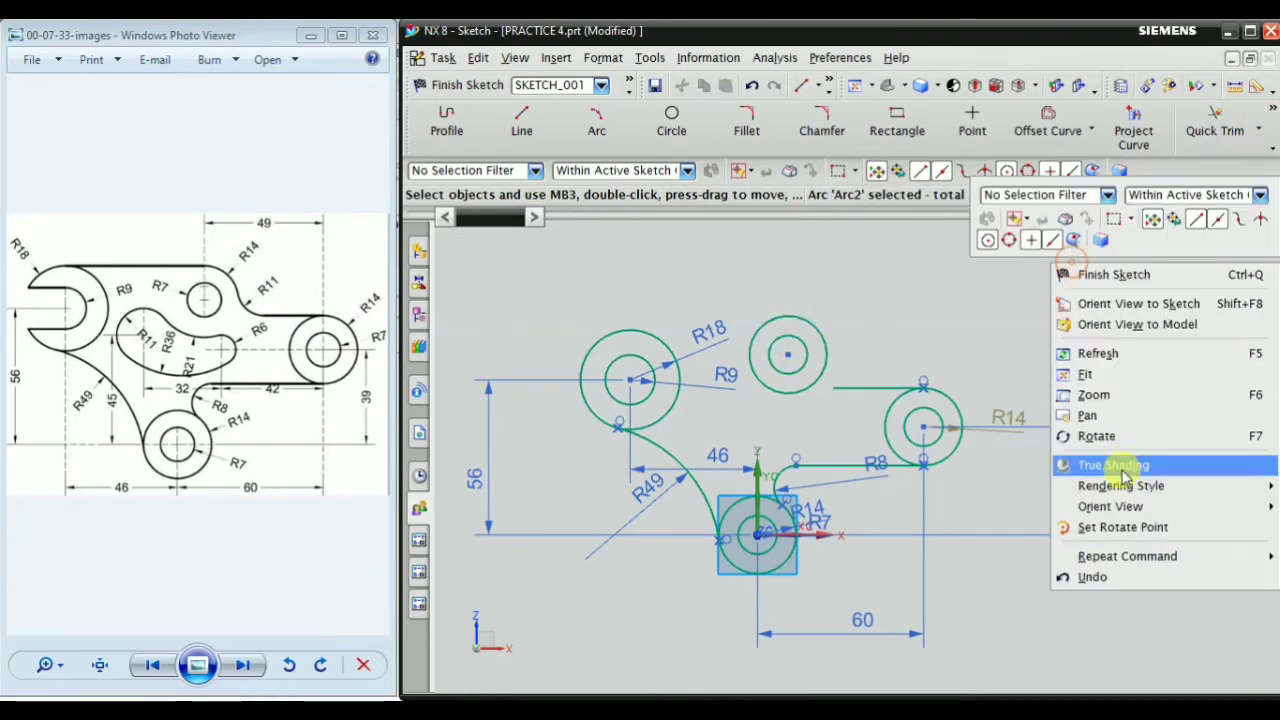
mouse_move(1129, 557)
left_click(903, 605)
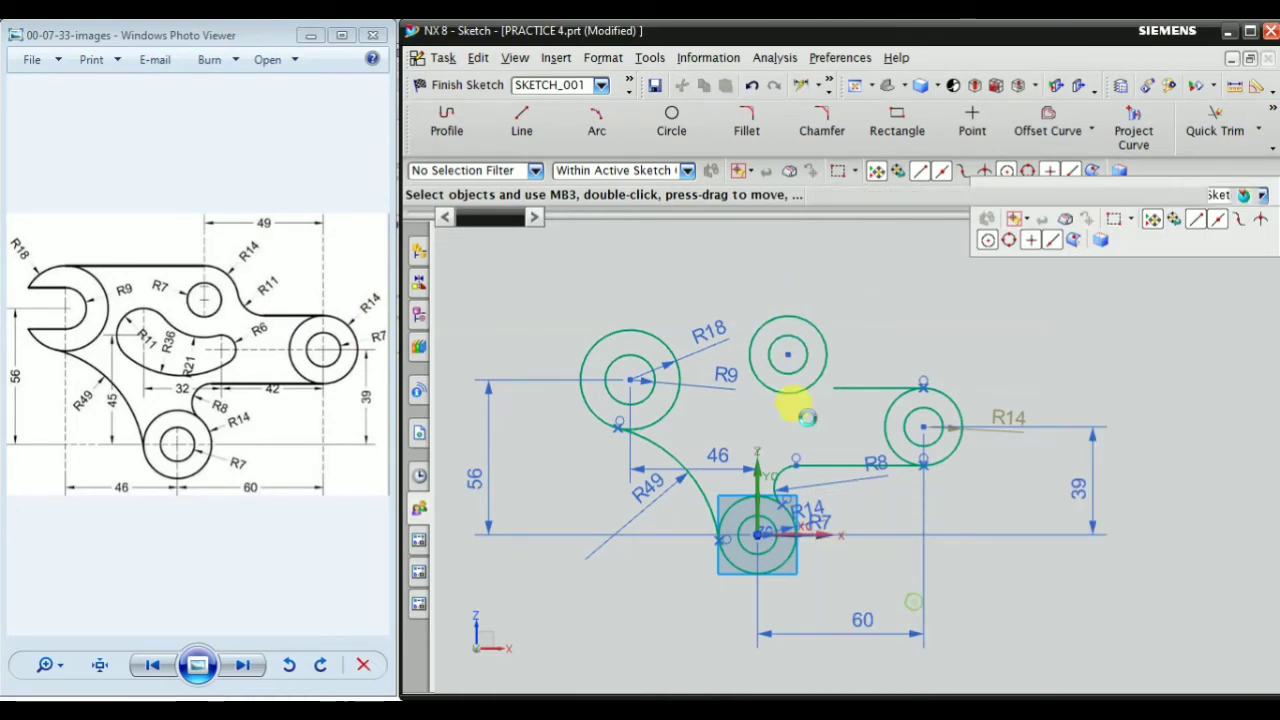
scroll(772, 368, "up", 3)
left_click(769, 368)
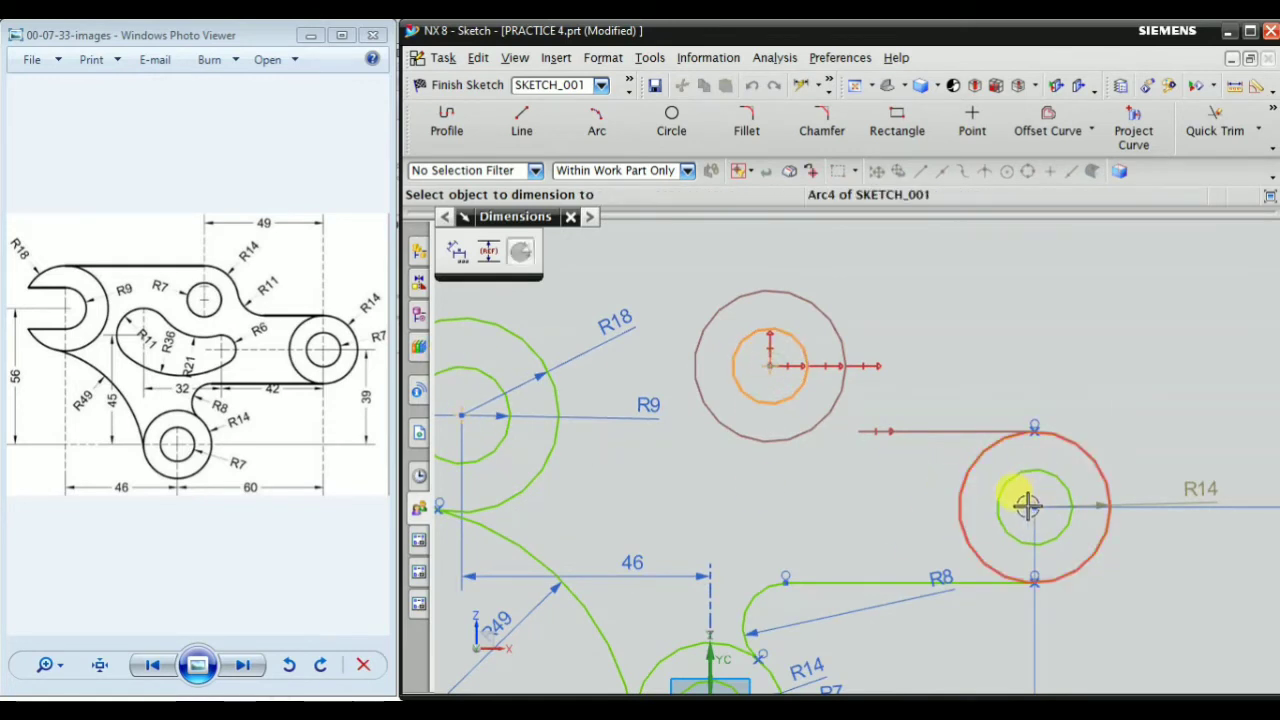
left_click(1027, 505)
scroll(1000, 450, "down", 2)
left_click(1014, 232)
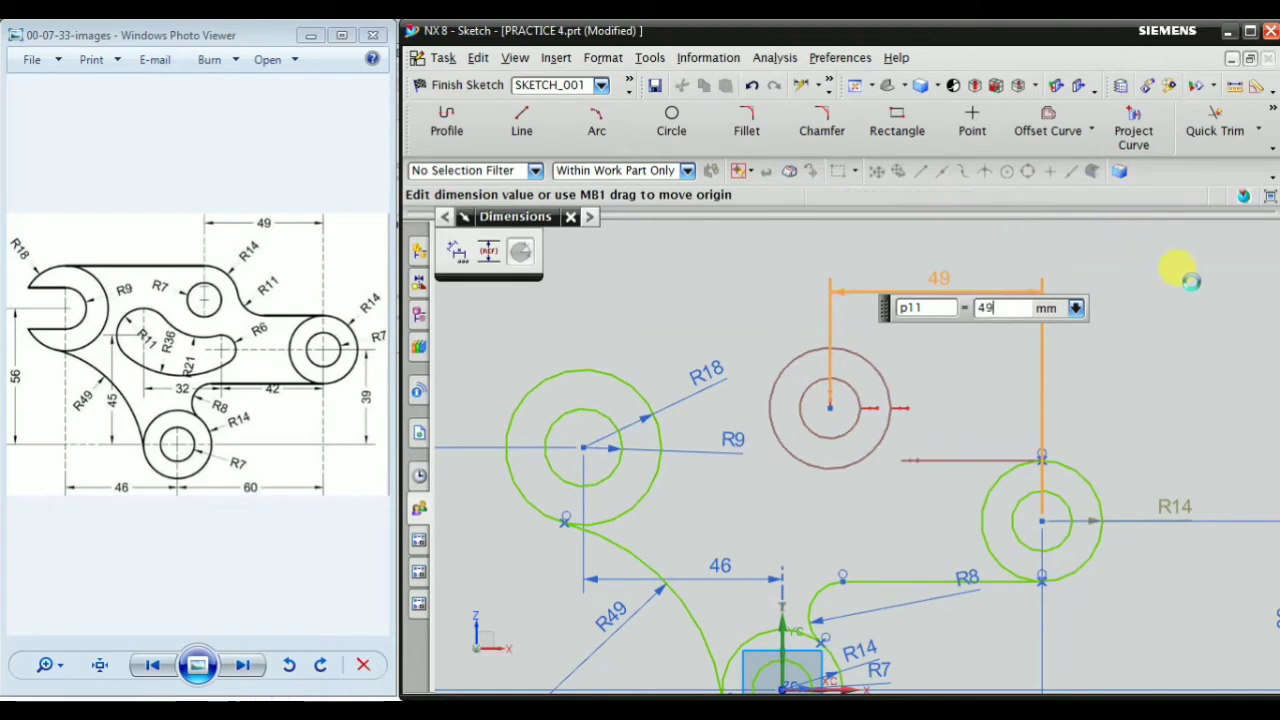
Confirm the 49 mm value for the horizontal dimension between the copied and right circle pairs
key("Return")
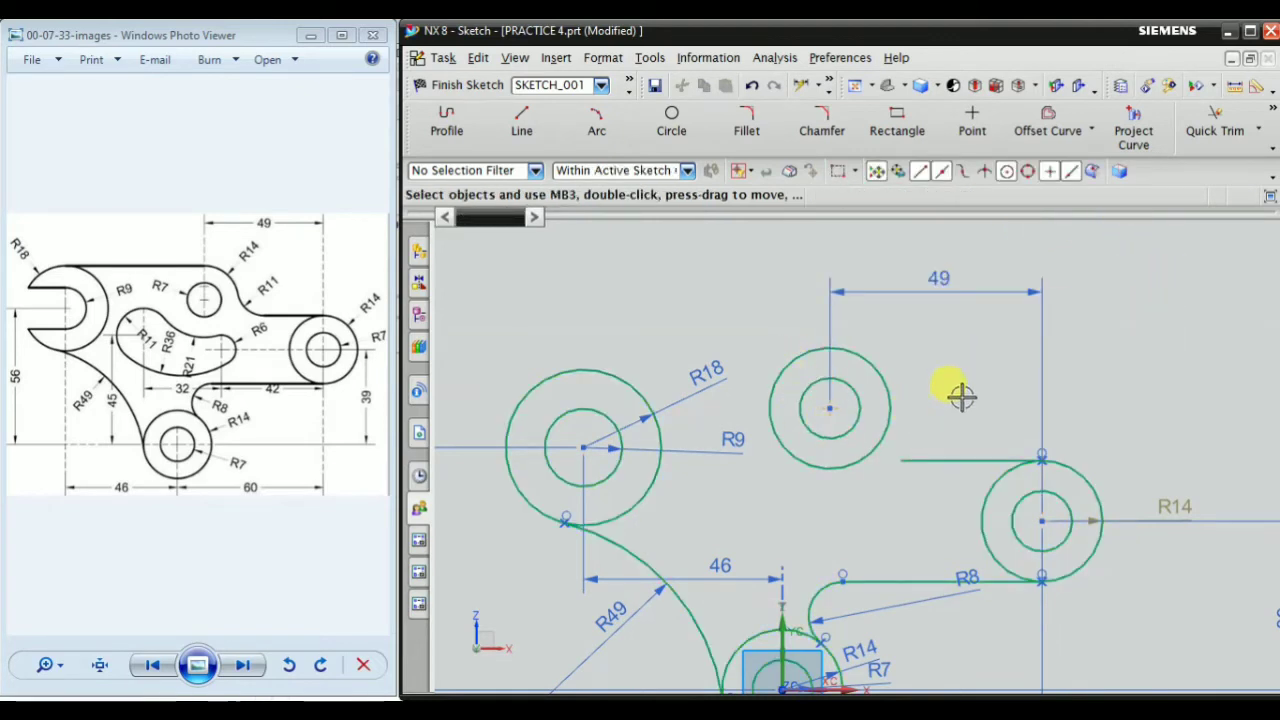
scroll(860, 388, "down", 2)
scroll(850, 488, "up", 2)
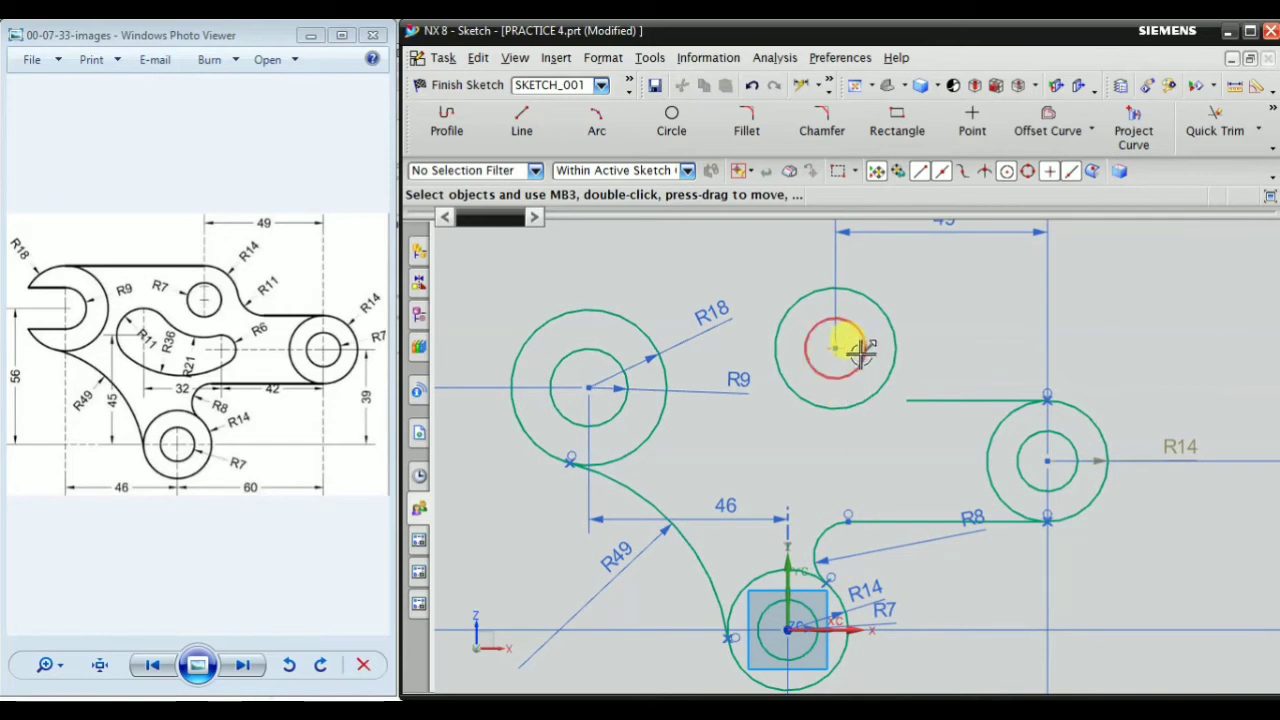
scroll(846, 441, "down", 1)
scroll(902, 378, "up", 1)
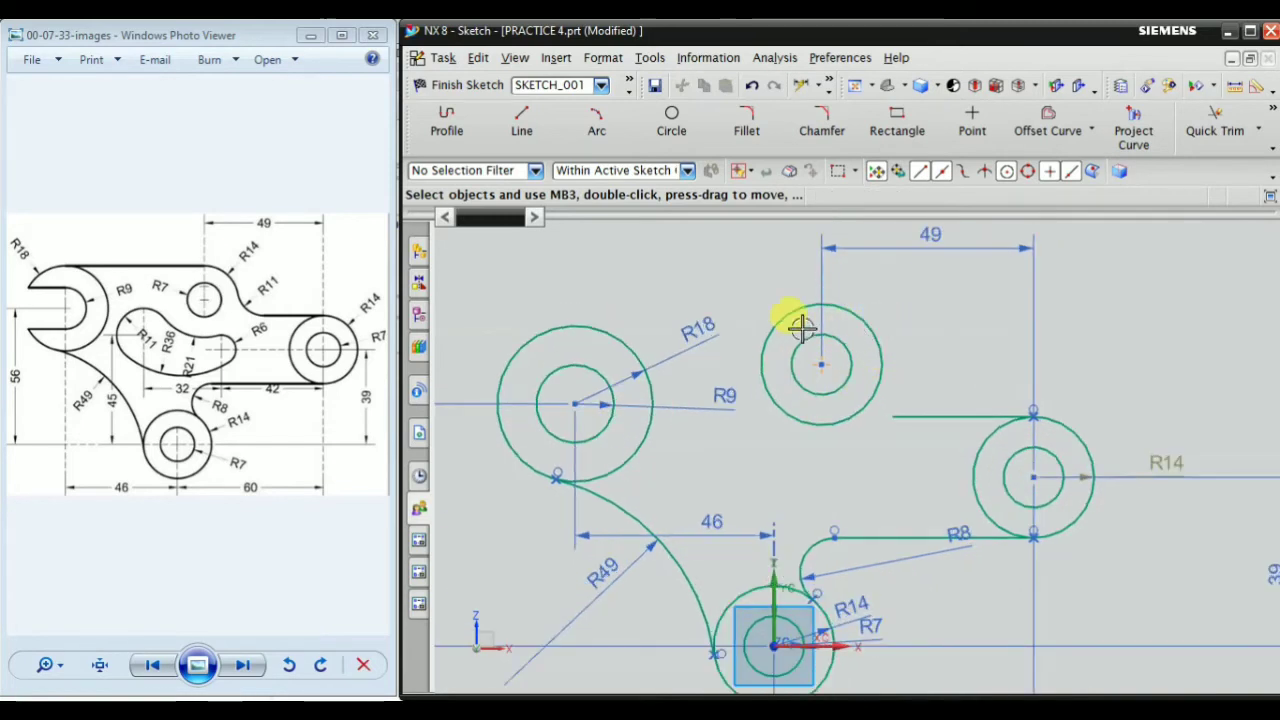
Constrain the copied pair's inner circle to equal radius with the origin pair's R7 circle
right_click(1130, 305)
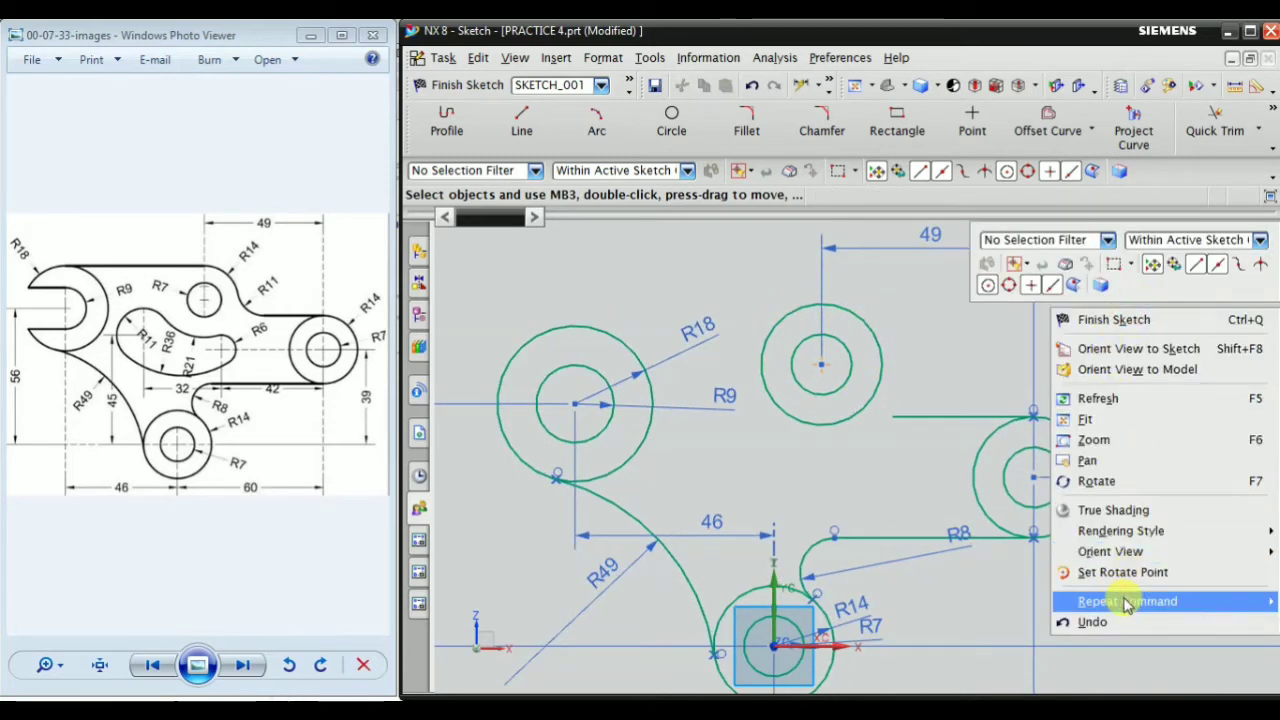
mouse_move(1116, 601)
left_click(925, 592)
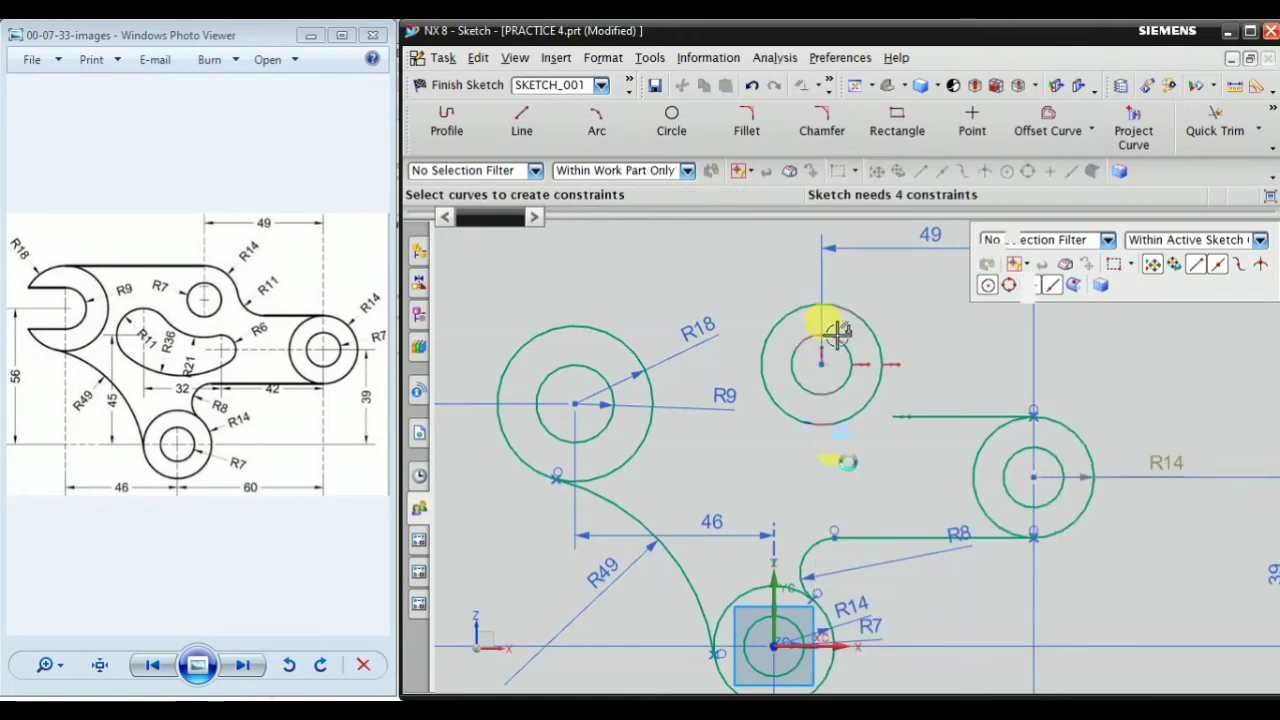
scroll(835, 335, "up", 2)
left_click(862, 360)
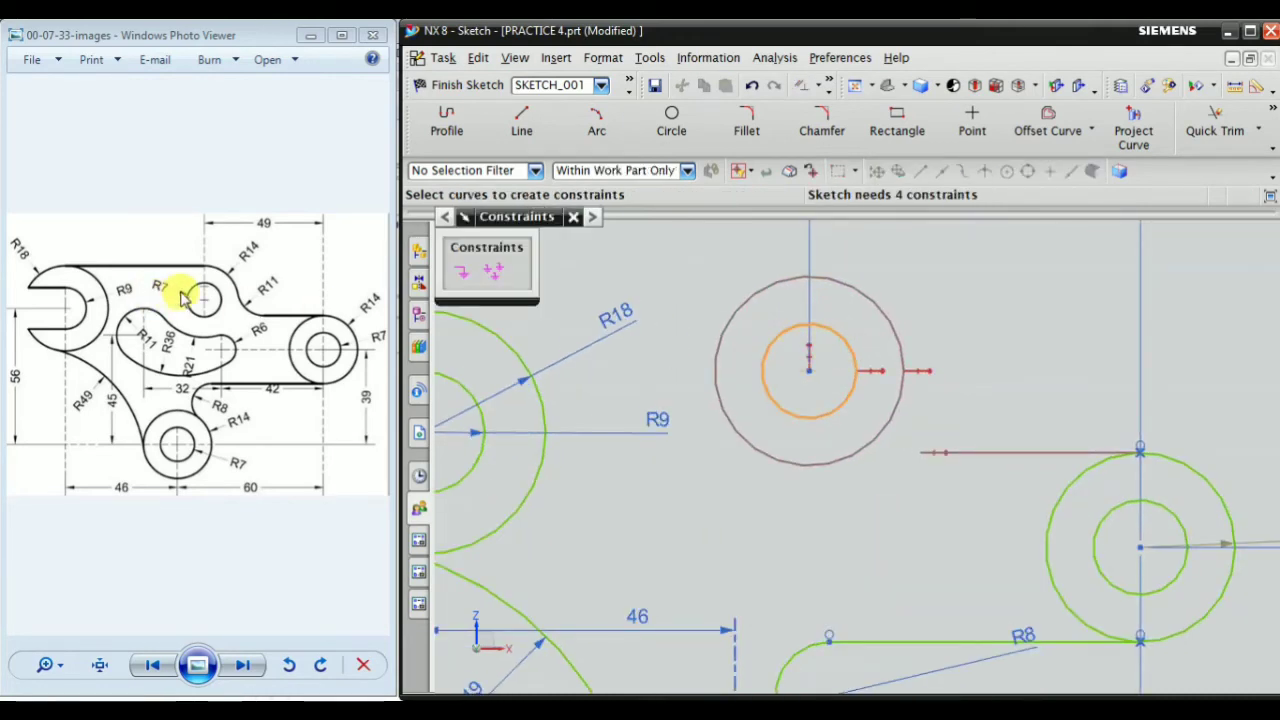
scroll(820, 380, "down", 3)
scroll(786, 606, "up", 4)
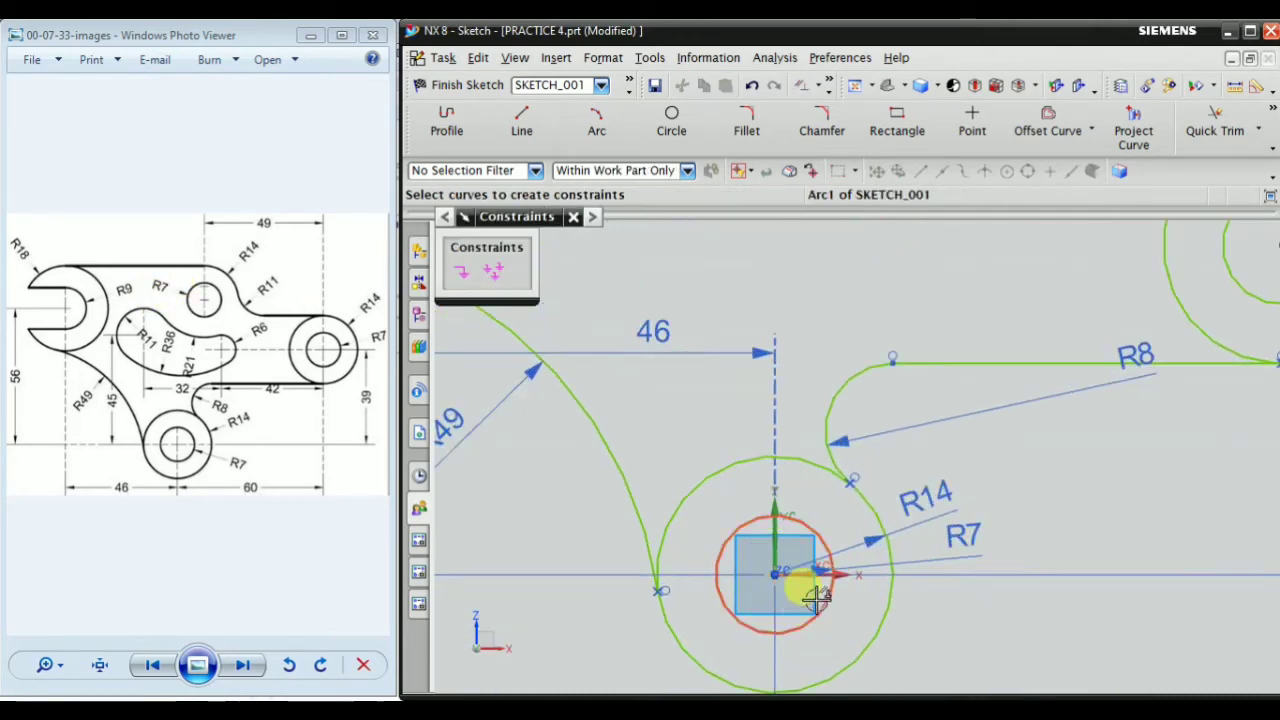
left_click(815, 597)
scroll(860, 585, "down", 2)
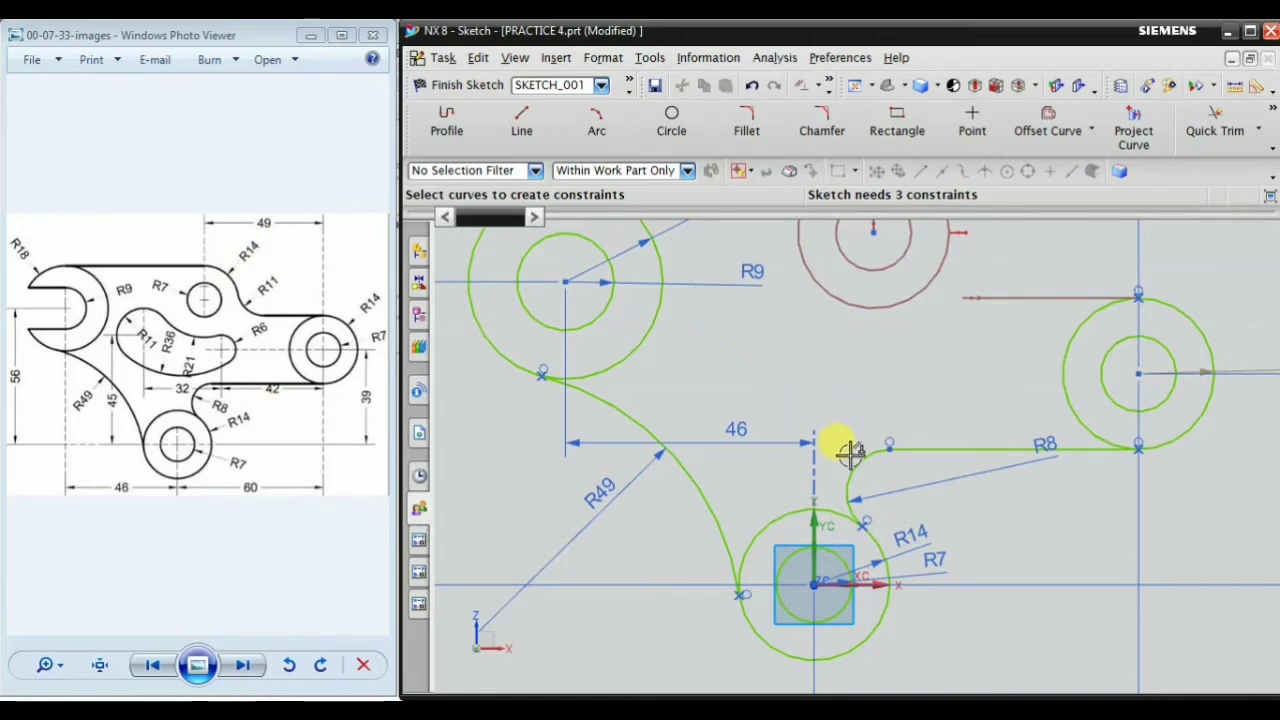
Constrain the copied pair's outer circle to equal radius with the origin pair's R14 circle
scroll(840, 440, "down", 3)
scroll(910, 262, "up", 3)
left_click(910, 262)
scroll(871, 329, "down", 2)
scroll(851, 491, "up", 4)
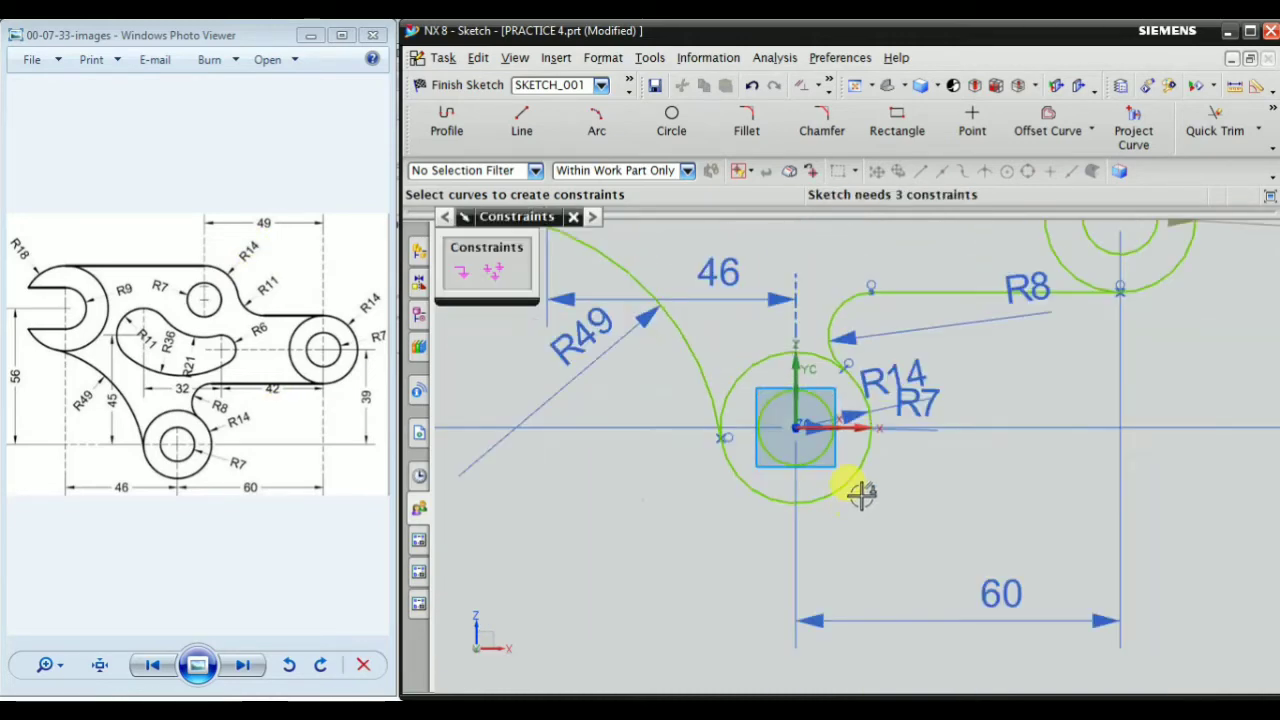
left_click(837, 466)
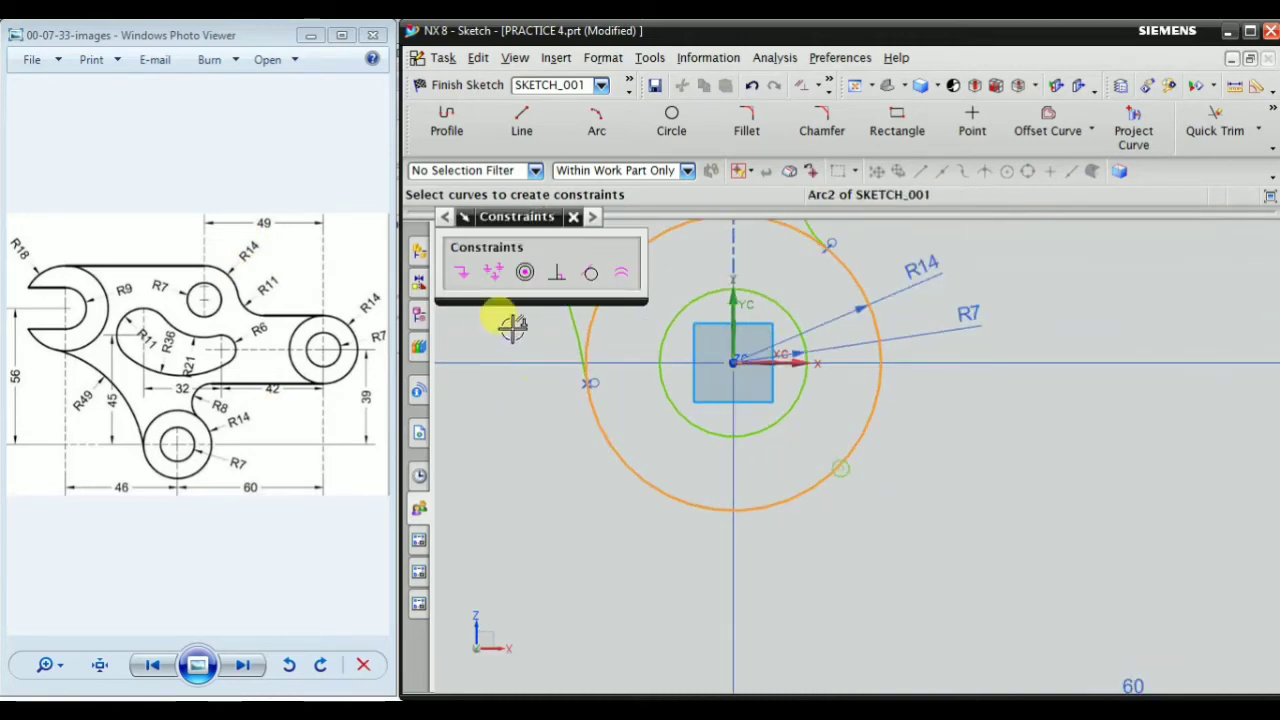
left_click(620, 277)
scroll(903, 509, "down", 3)
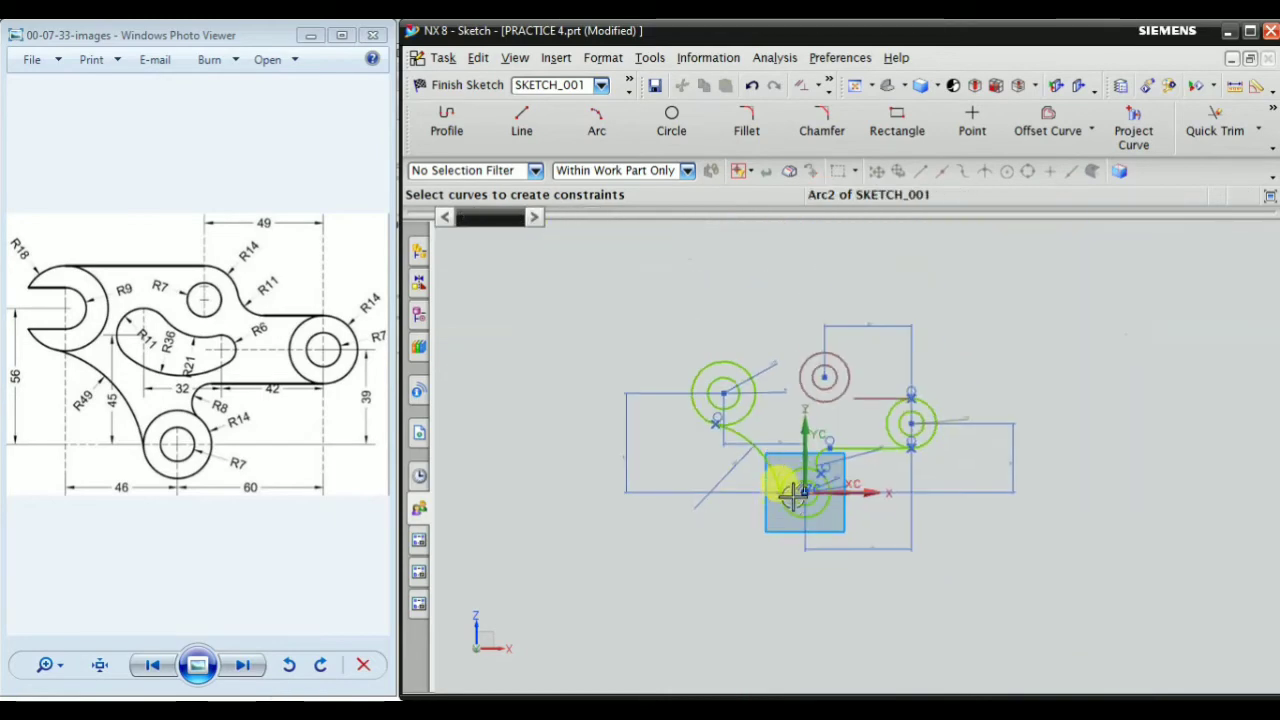
scroll(912, 376, "up", 2)
key("Escape")
Make the copied pair's inner and outer circles concentric
scroll(896, 321, "up", 2)
right_click(930, 286)
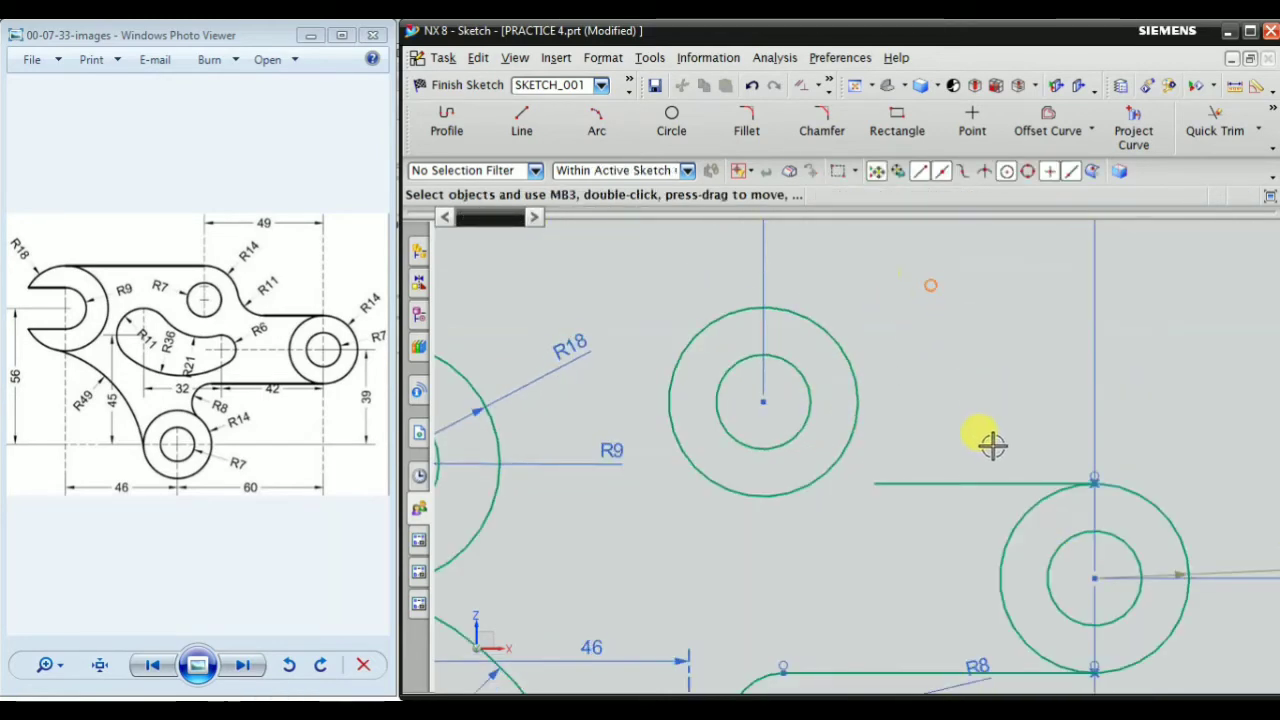
mouse_move(1000, 580)
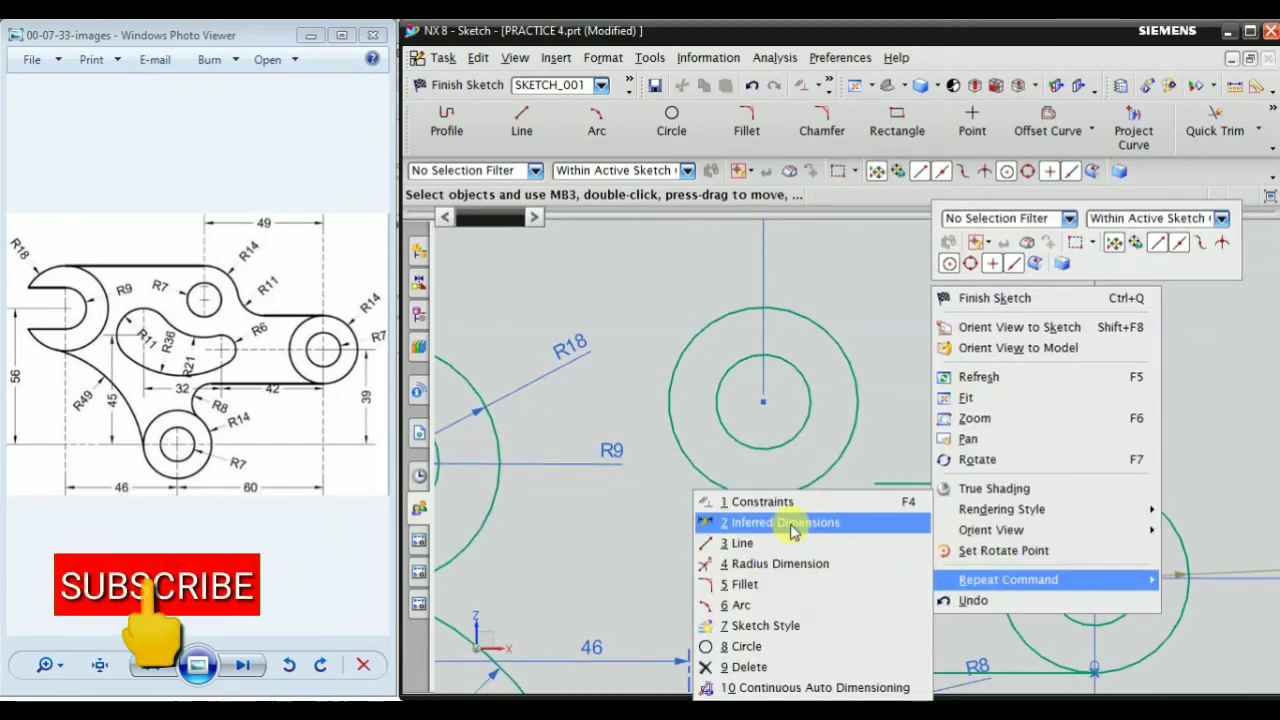
left_click(771, 501)
scroll(794, 337, "up", 2)
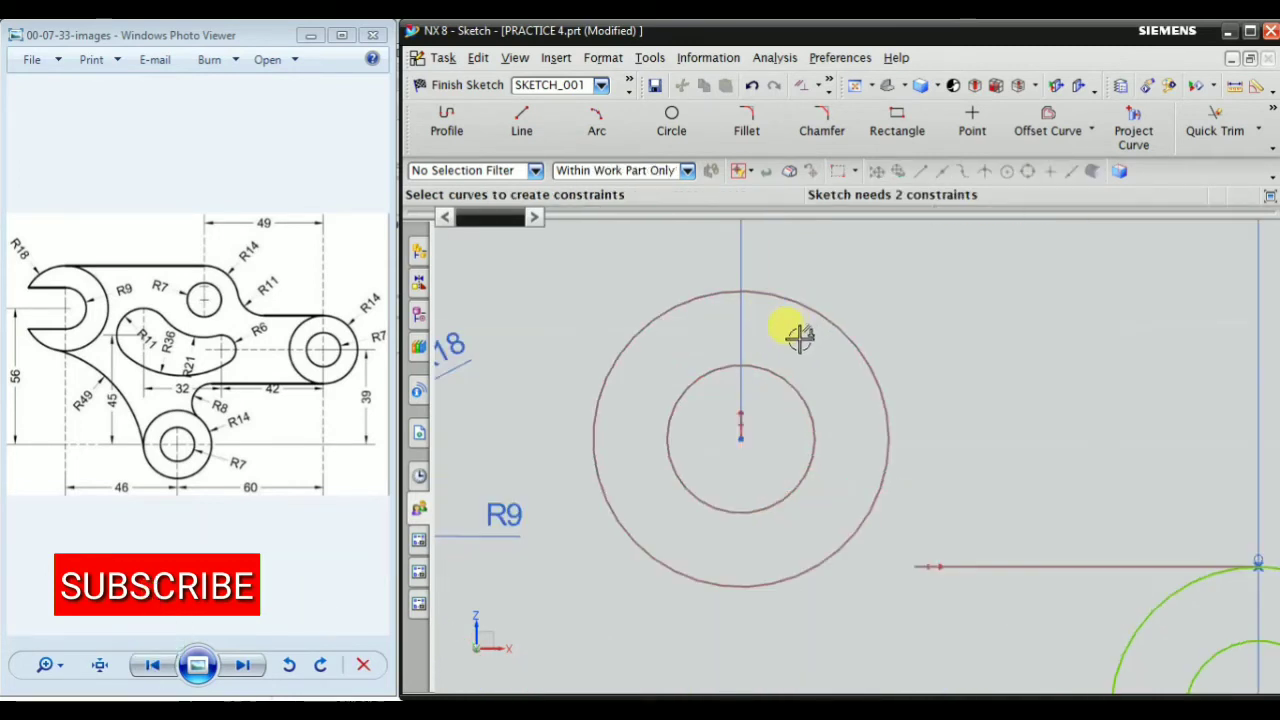
left_click(785, 378)
left_click(843, 337)
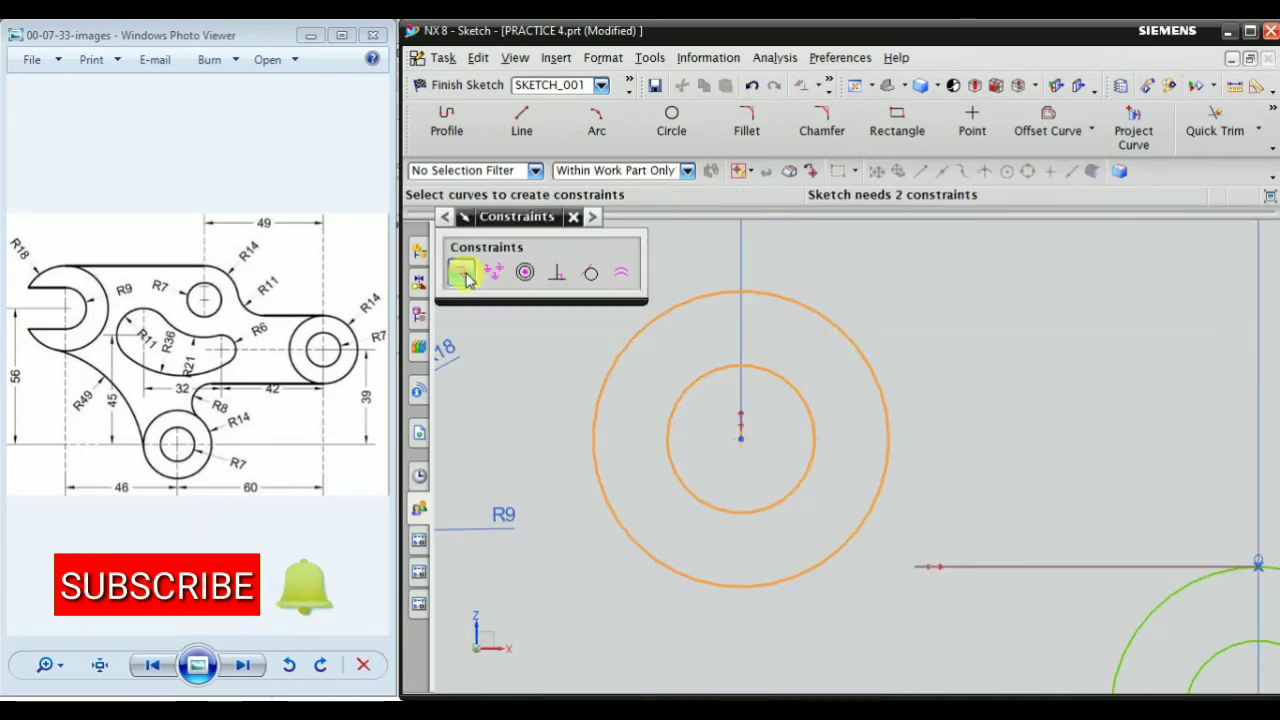
left_click(525, 273)
key("Escape")
scroll(940, 385, "down", 5)
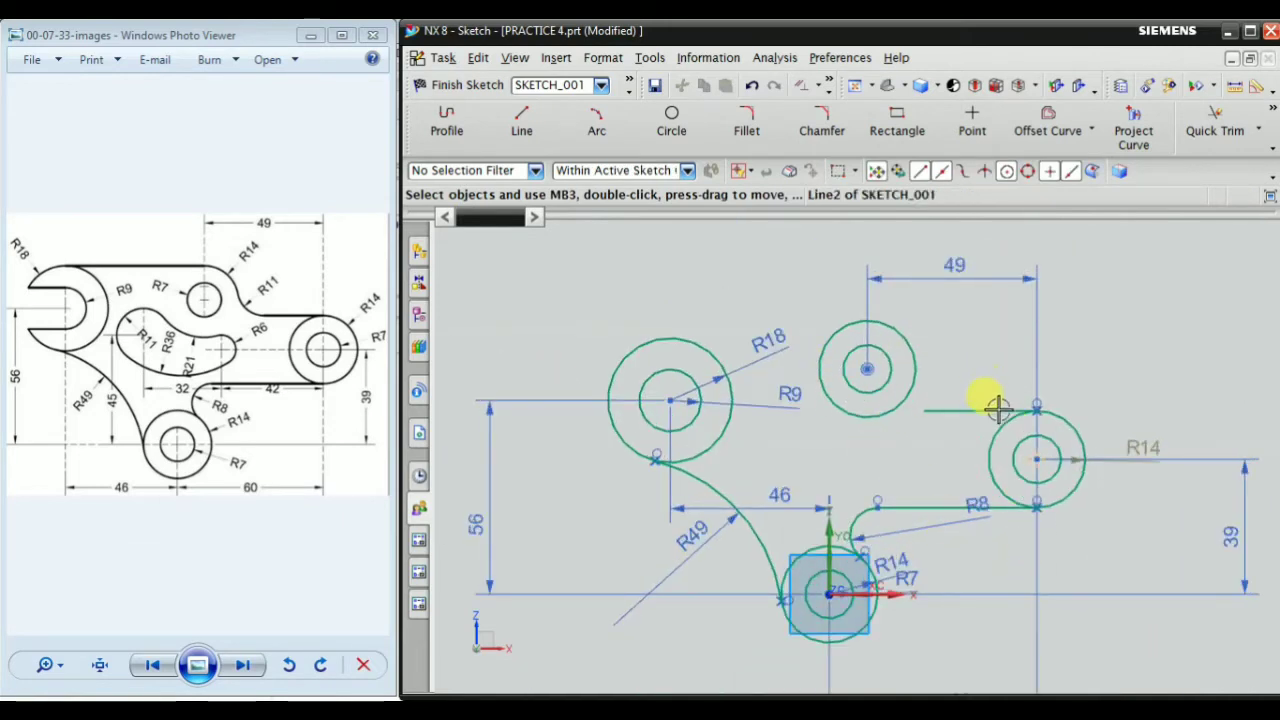
scroll(955, 342, "up", 3)
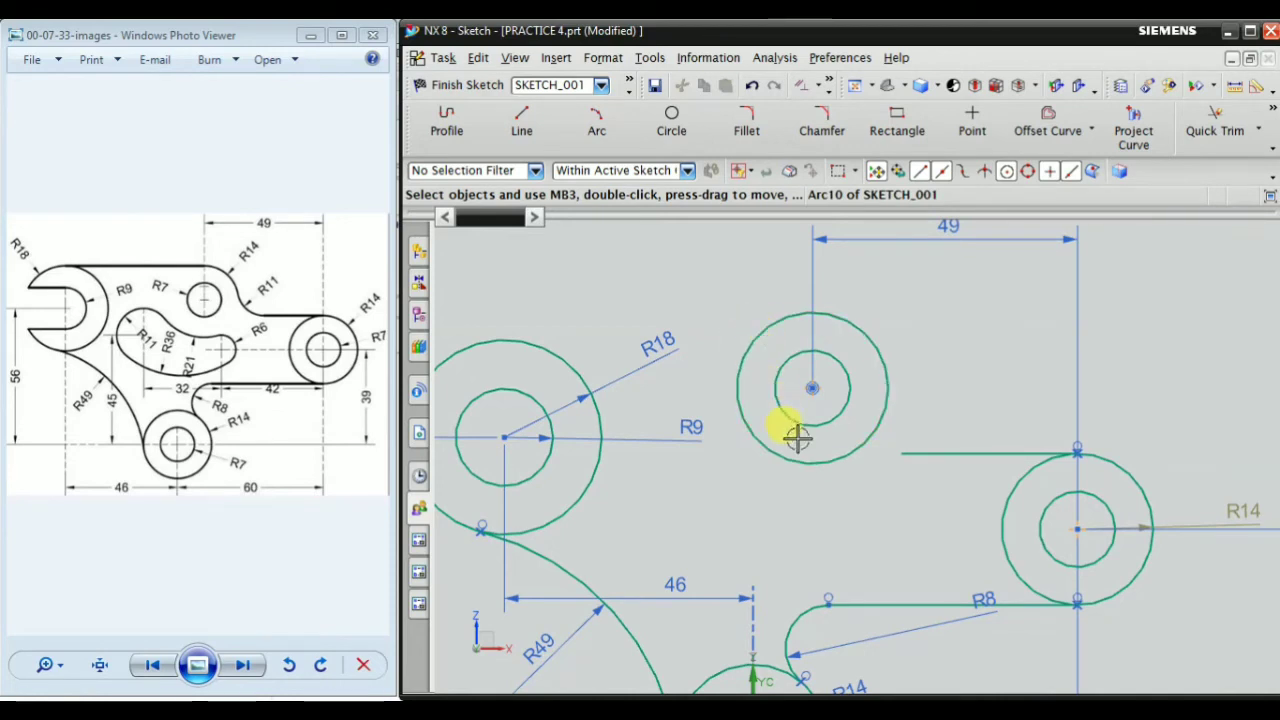
scroll(863, 420, "down", 3)
scroll(705, 425, "up", 3)
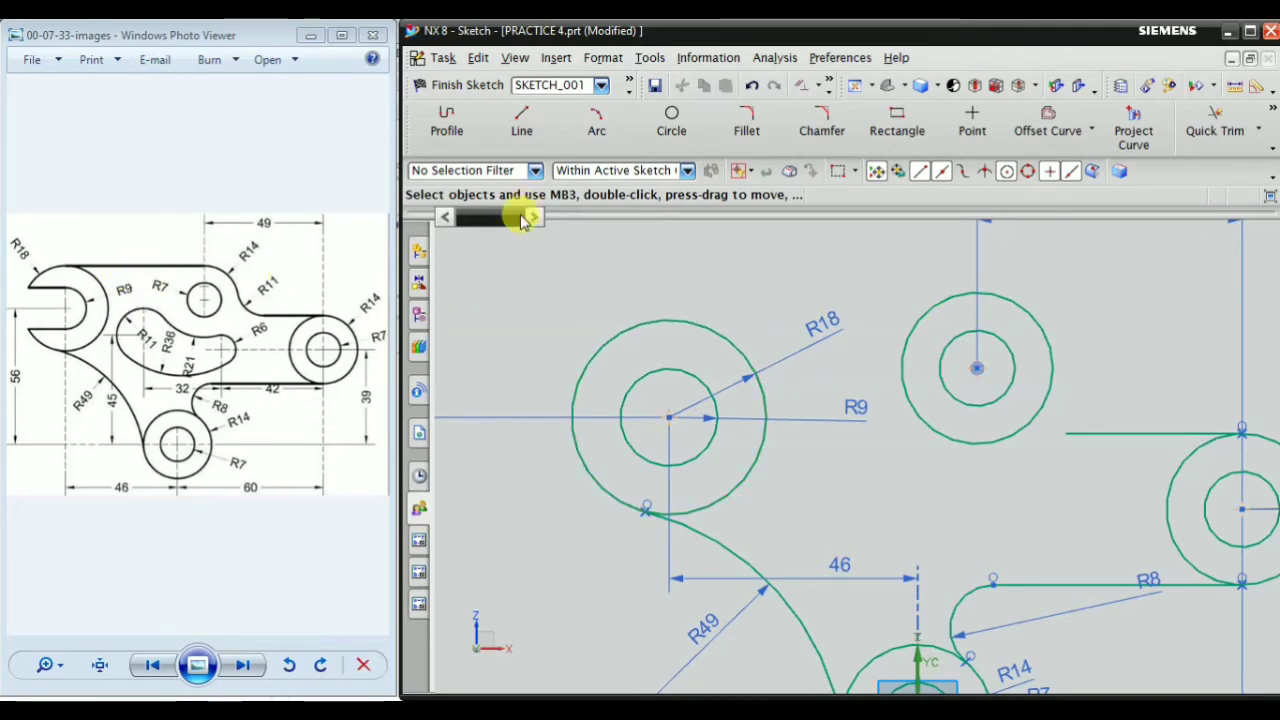
scroll(775, 285, "down", 3)
scroll(853, 355, "up", 3)
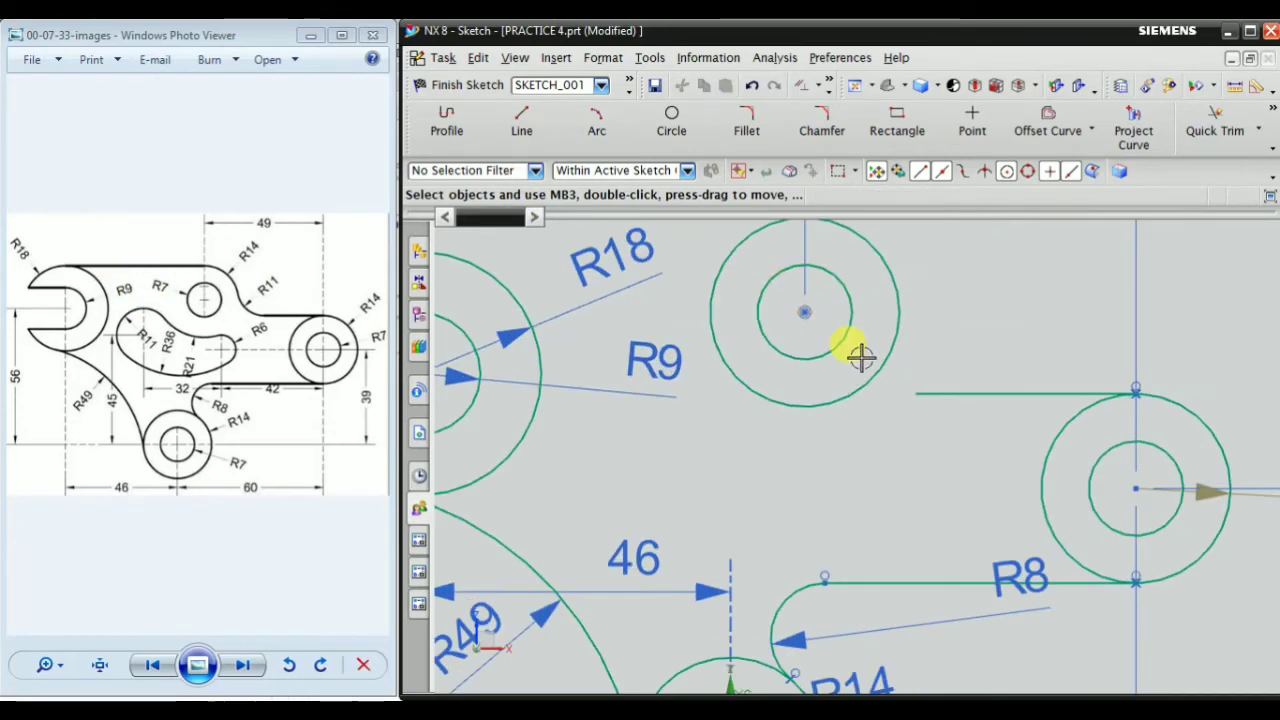
scroll(860, 370, "down", 3)
scroll(651, 318, "up", 2)
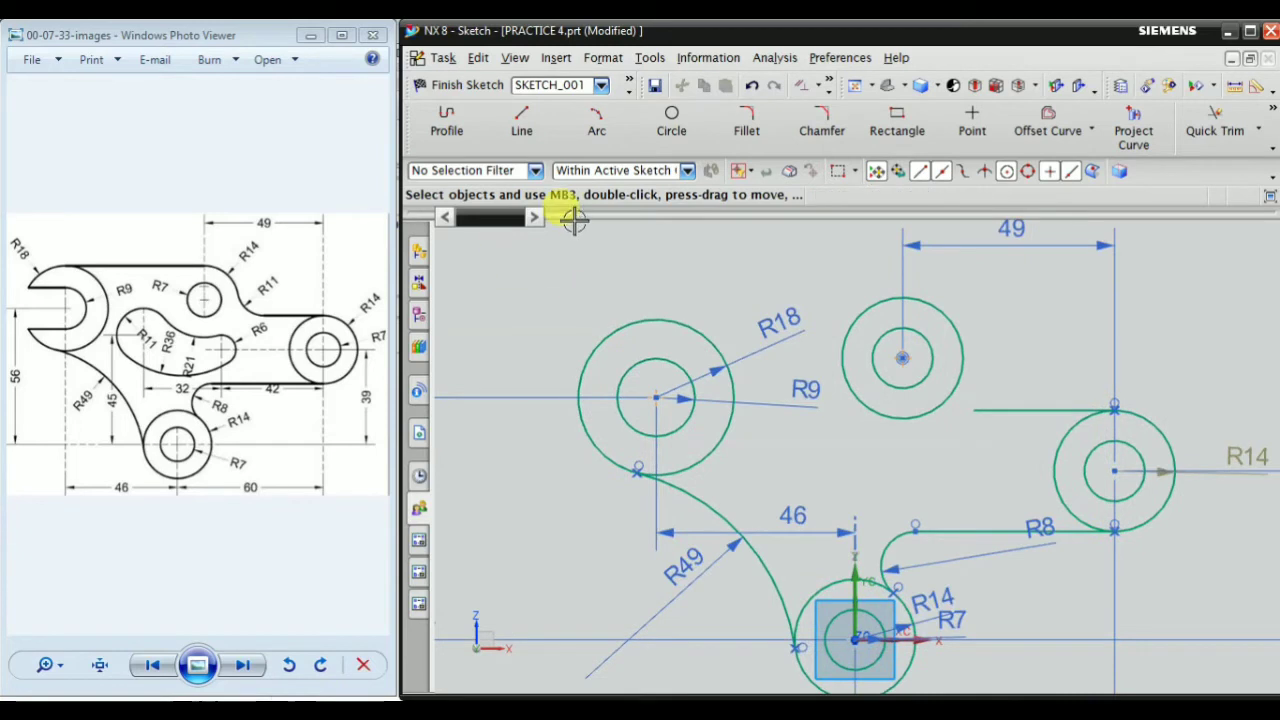
Draw a horizontal line about 40 mm long from the top of the upper-left R18 circle toward the copied circle pair
left_click(521, 123)
scroll(660, 340, "up", 3)
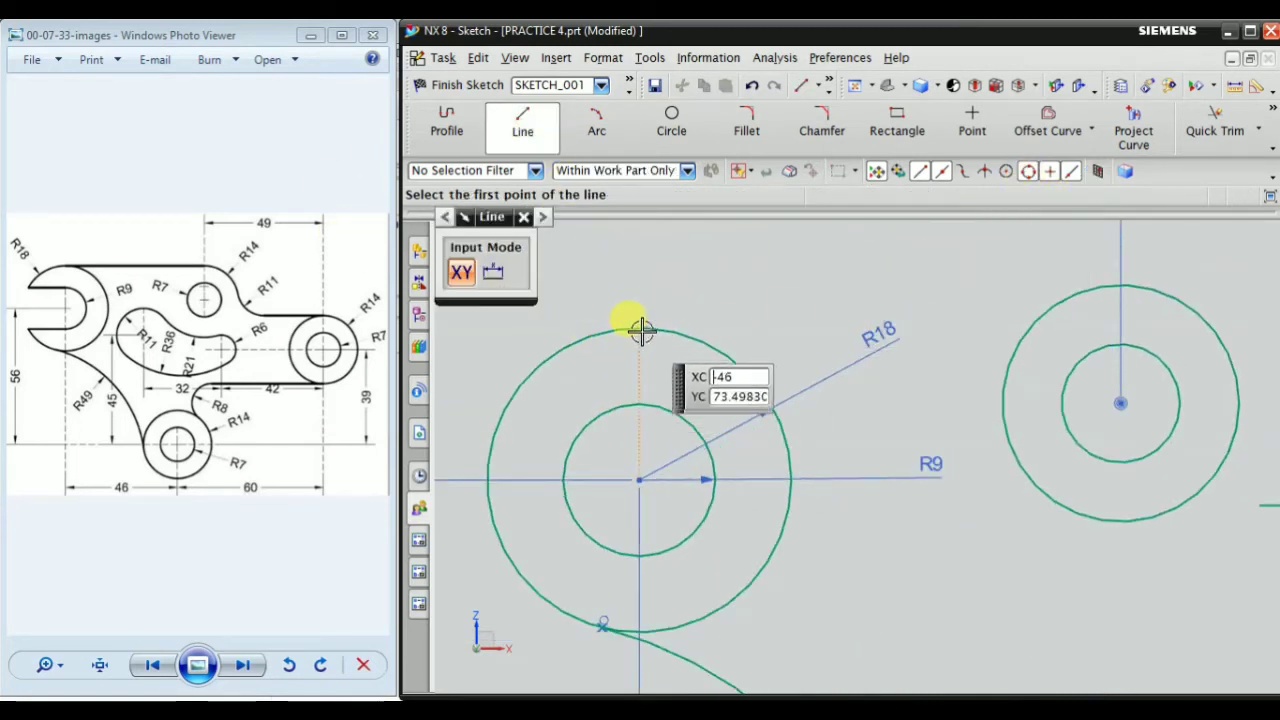
left_click(633, 327)
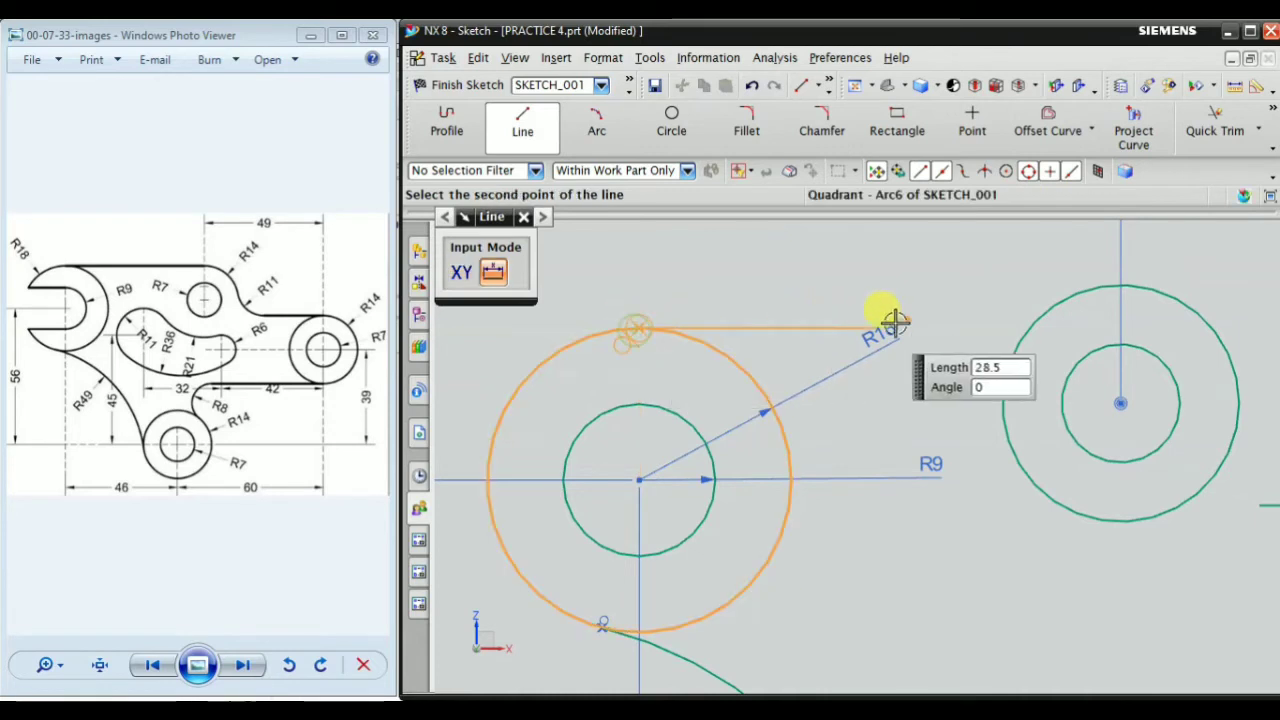
left_click(973, 322)
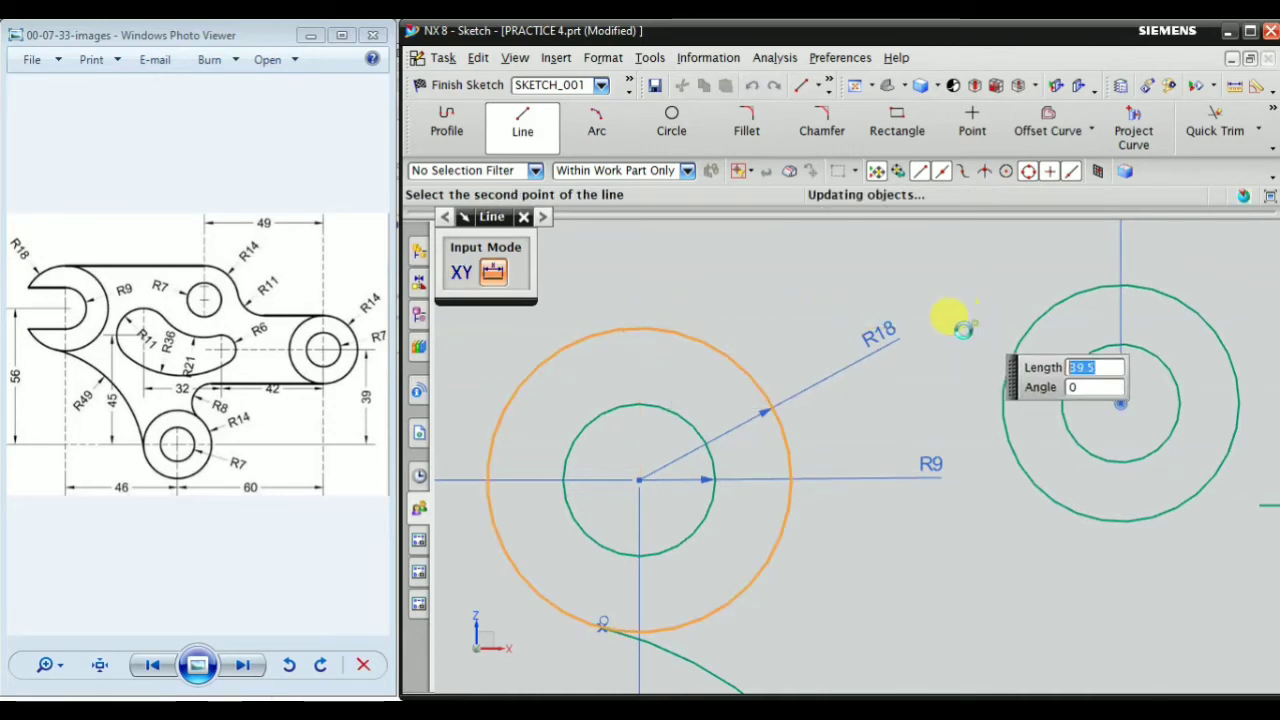
left_click(522, 218)
Constrain the new horizontal line from the R18 circle tangent to the copied pair's outer circle
scroll(738, 335, "down", 3)
scroll(834, 308, "up", 3)
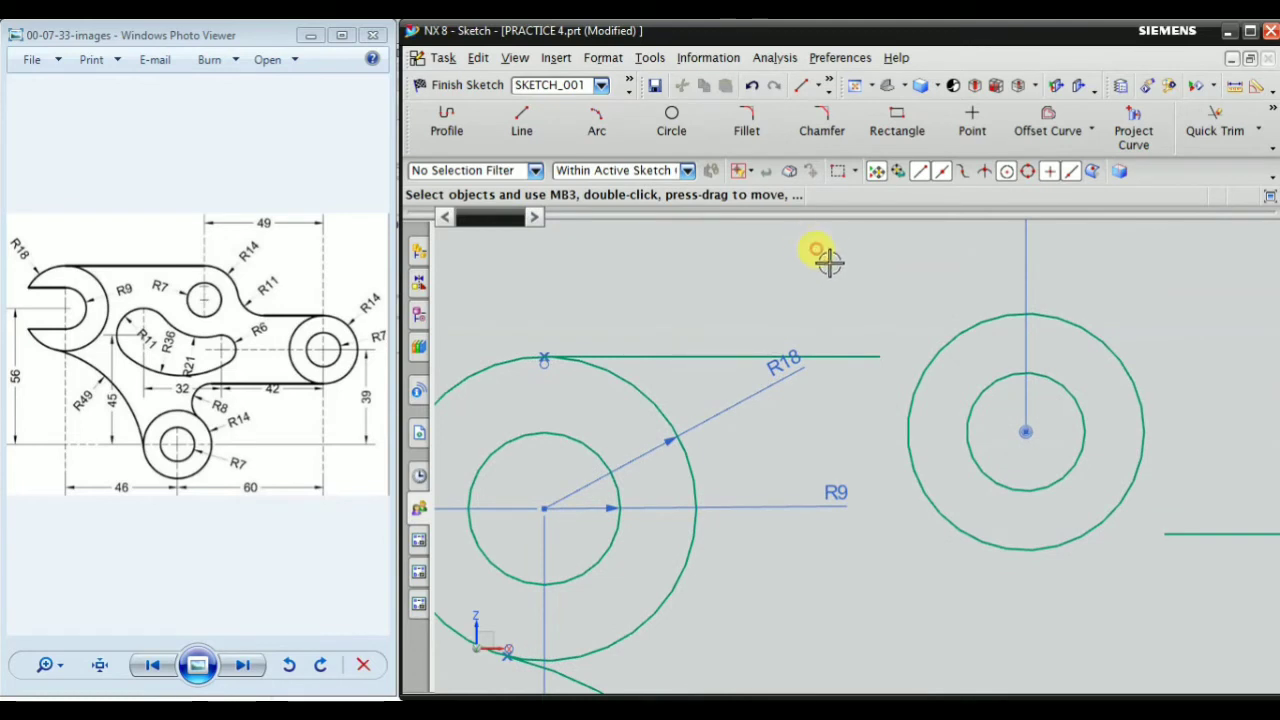
right_click(828, 260)
mouse_move(894, 543)
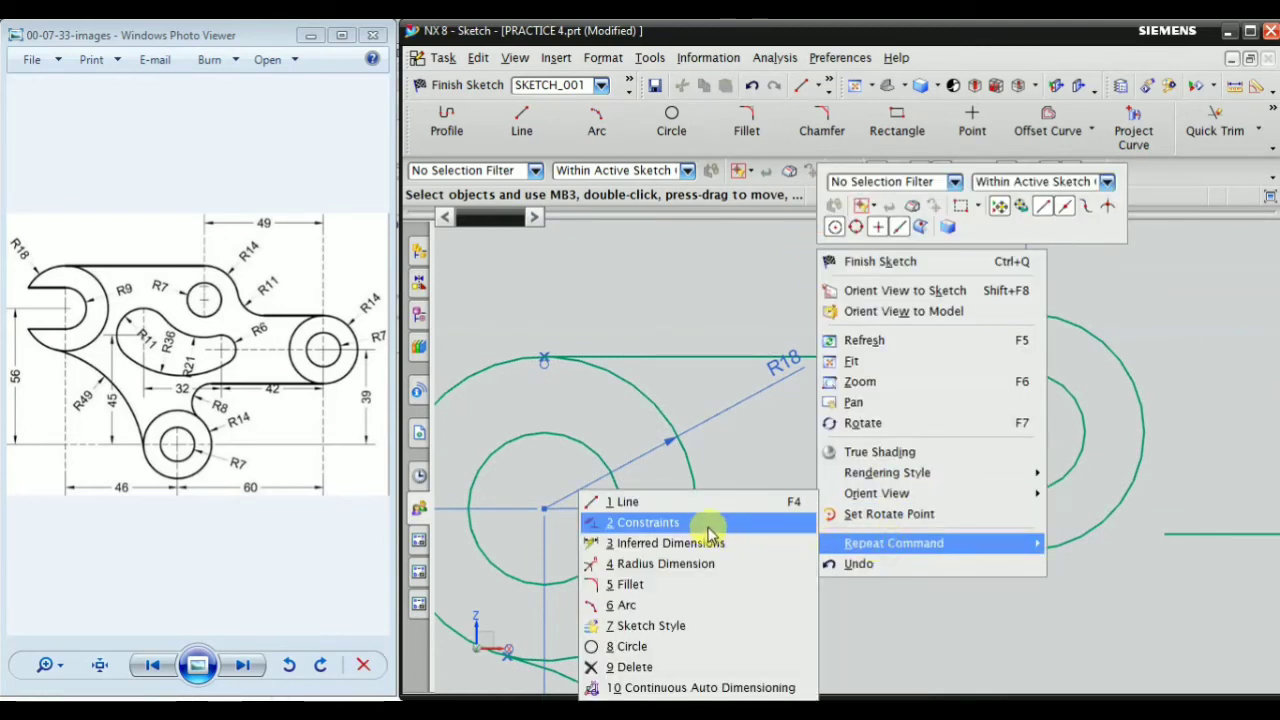
left_click(709, 523)
left_click(1003, 318)
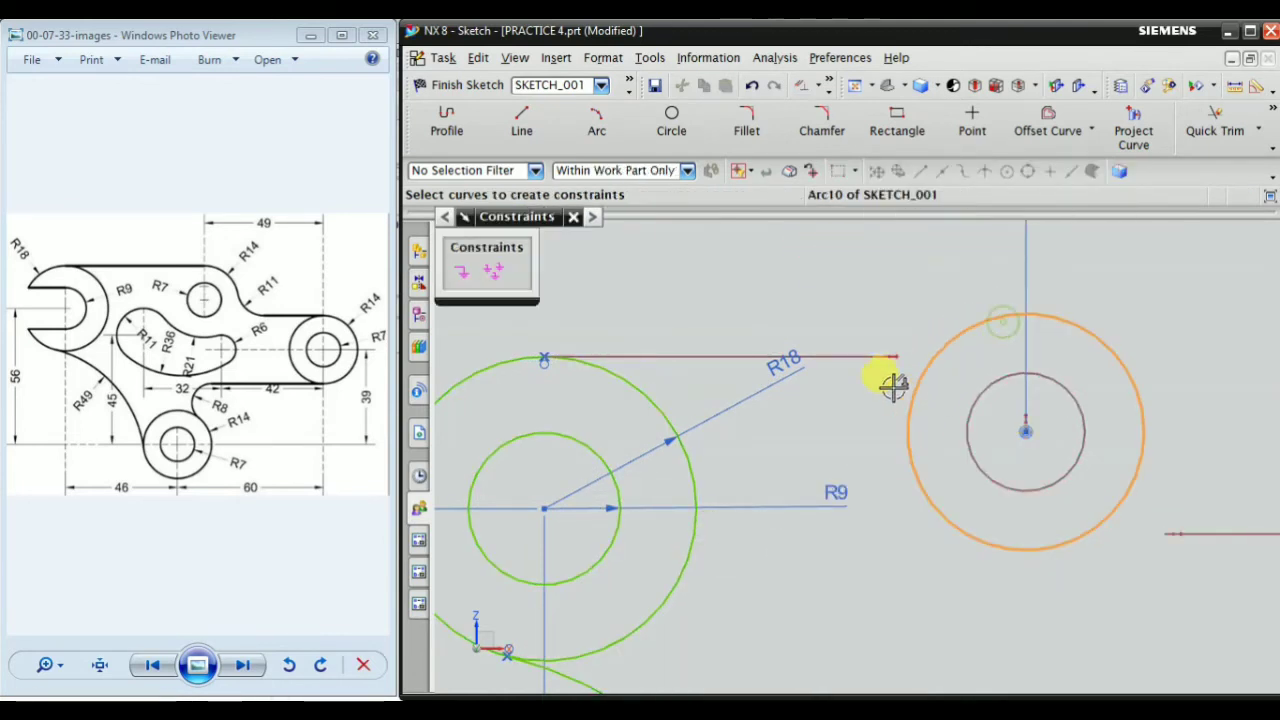
scroll(857, 363, "up", 3)
left_click(808, 349)
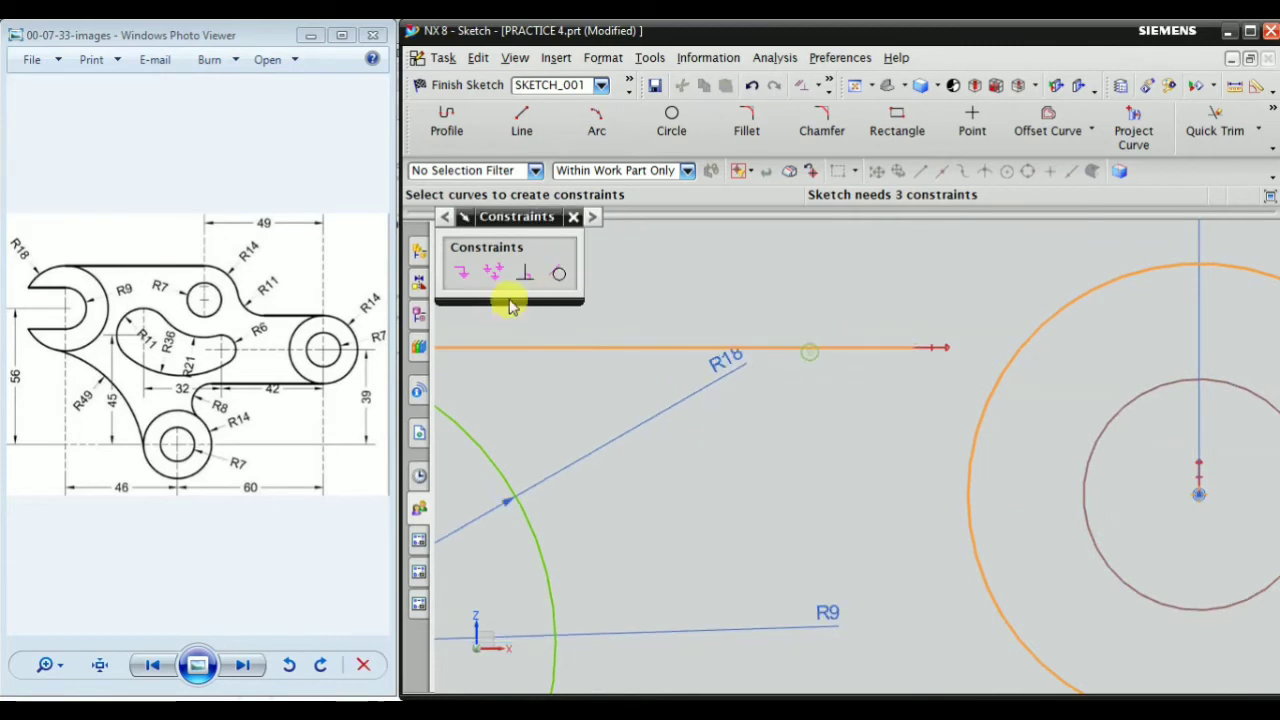
left_click(558, 273)
scroll(829, 347, "down", 3)
scroll(829, 347, "down", 4)
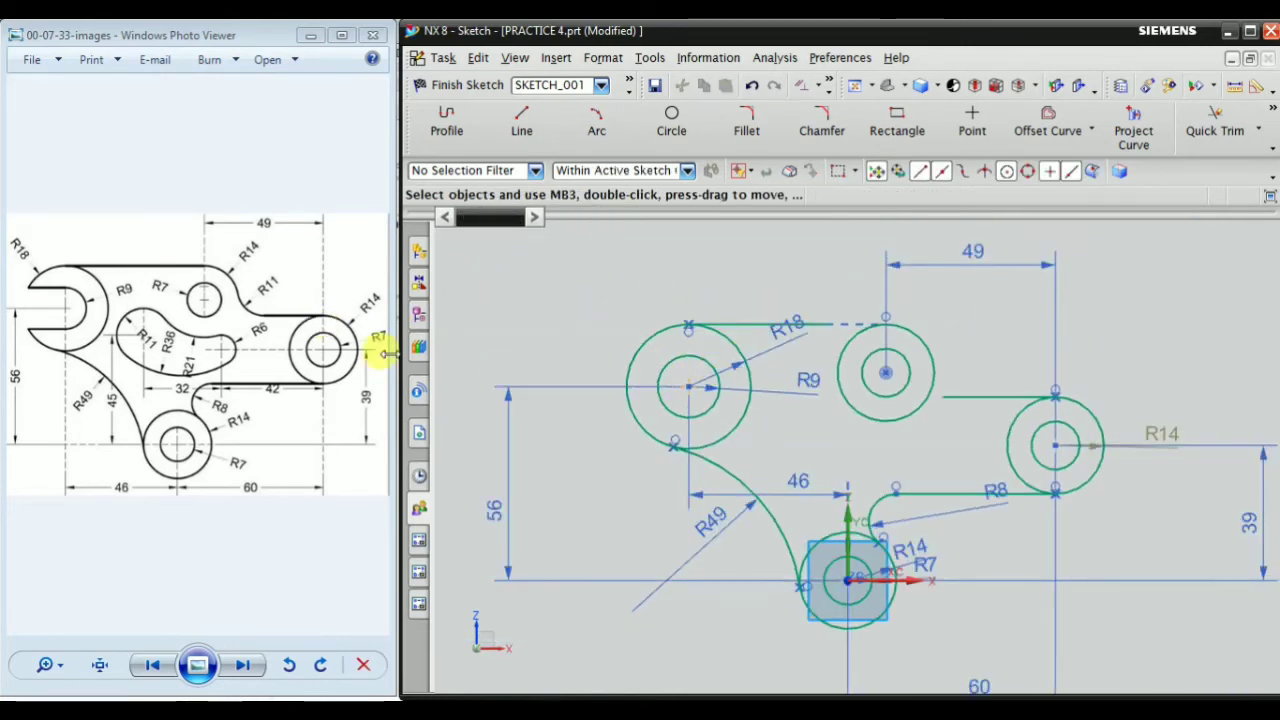
Extend the top horizontal line to its tangent point on the copied pair's outer circle with Quick Extend
scroll(851, 314, "up", 3)
scroll(774, 343, "up", 4)
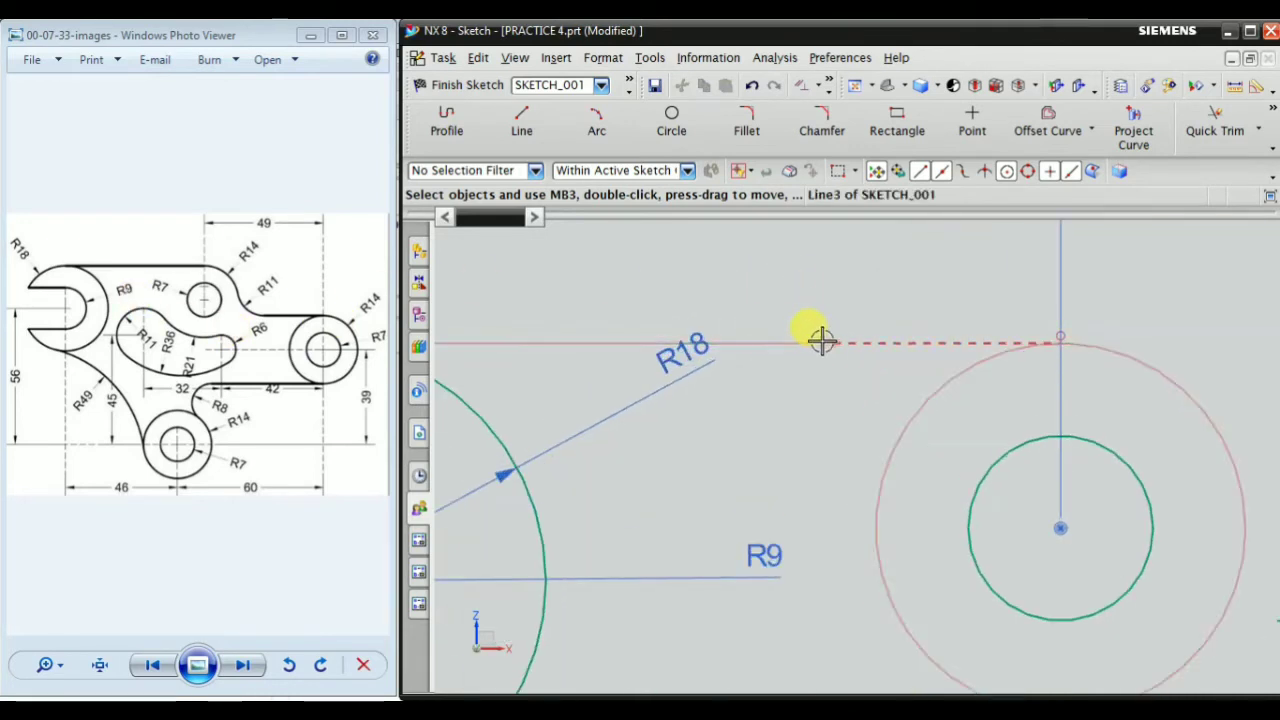
left_click(1258, 130)
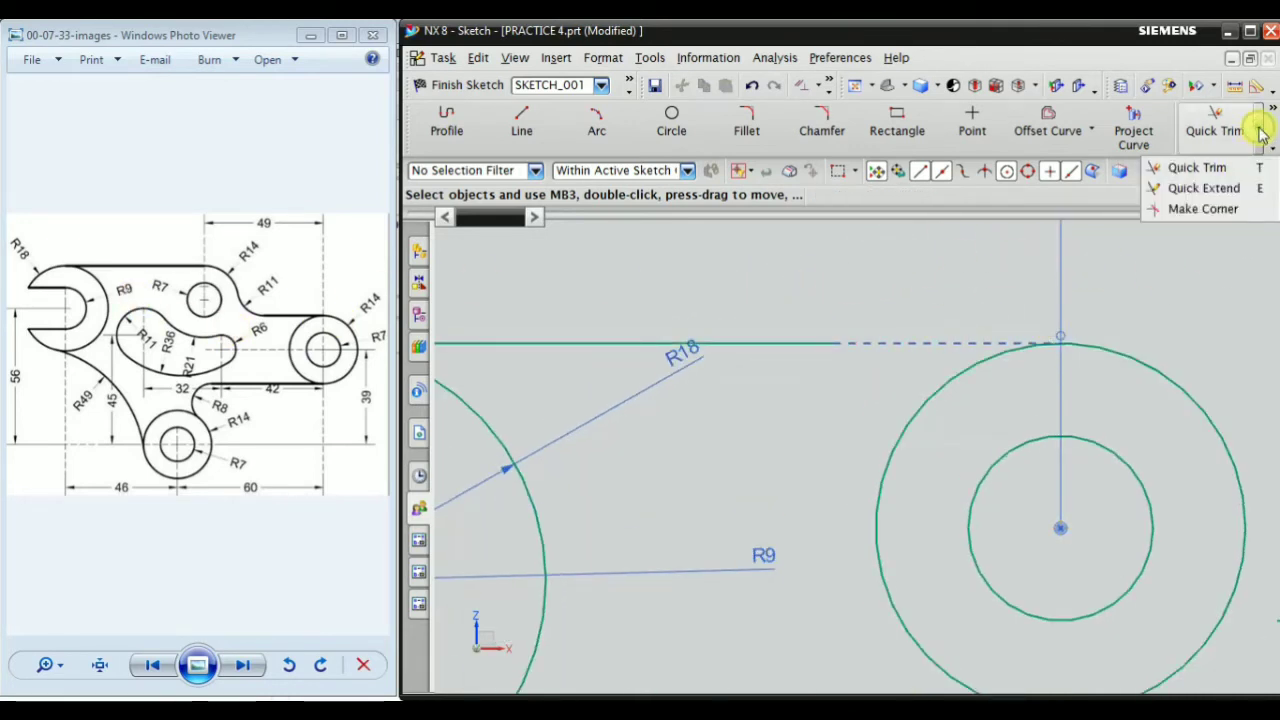
left_click(1203, 188)
scroll(914, 366, "down", 1)
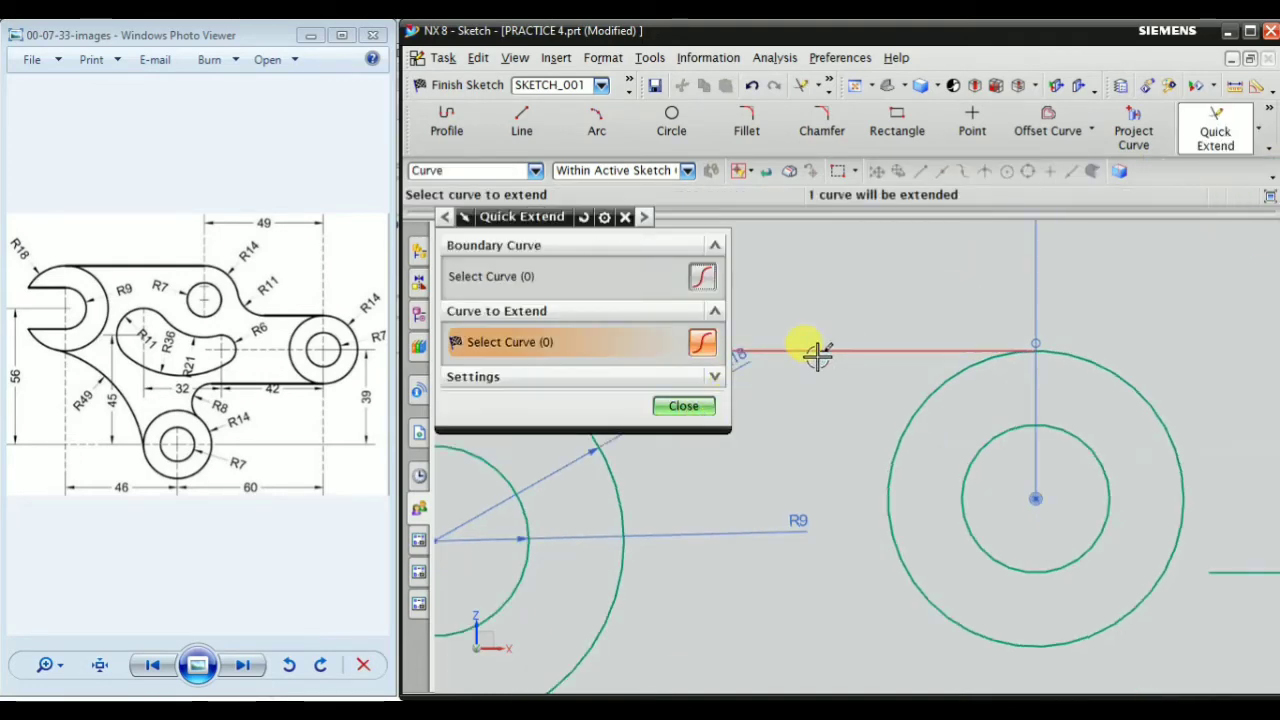
left_click(684, 407)
scroll(950, 340, "down", 6)
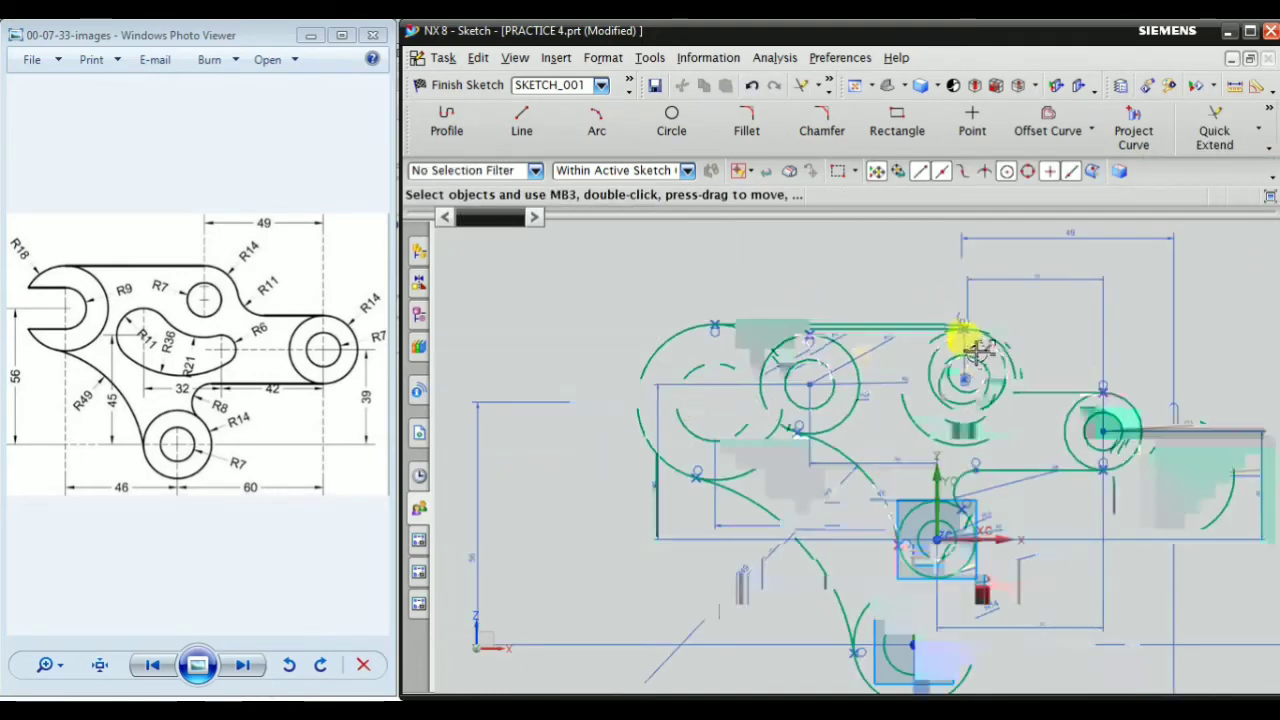
Fillet the copied pair's outer circle into the horizontal line atop the right boss with a radius of about 12 mm
scroll(962, 356, "up", 3)
scroll(840, 380, "up", 2)
scroll(1029, 380, "down", 2)
scroll(1037, 409, "up", 3)
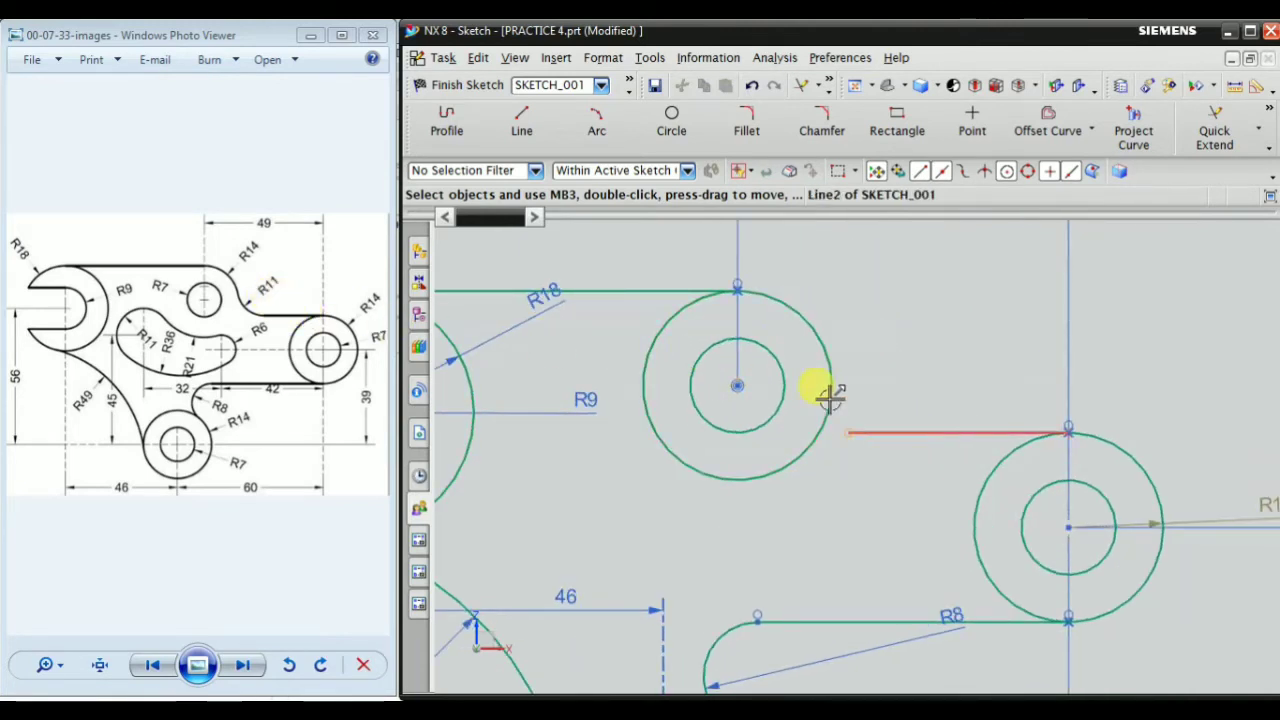
scroll(903, 400, "up", 2)
left_click(747, 122)
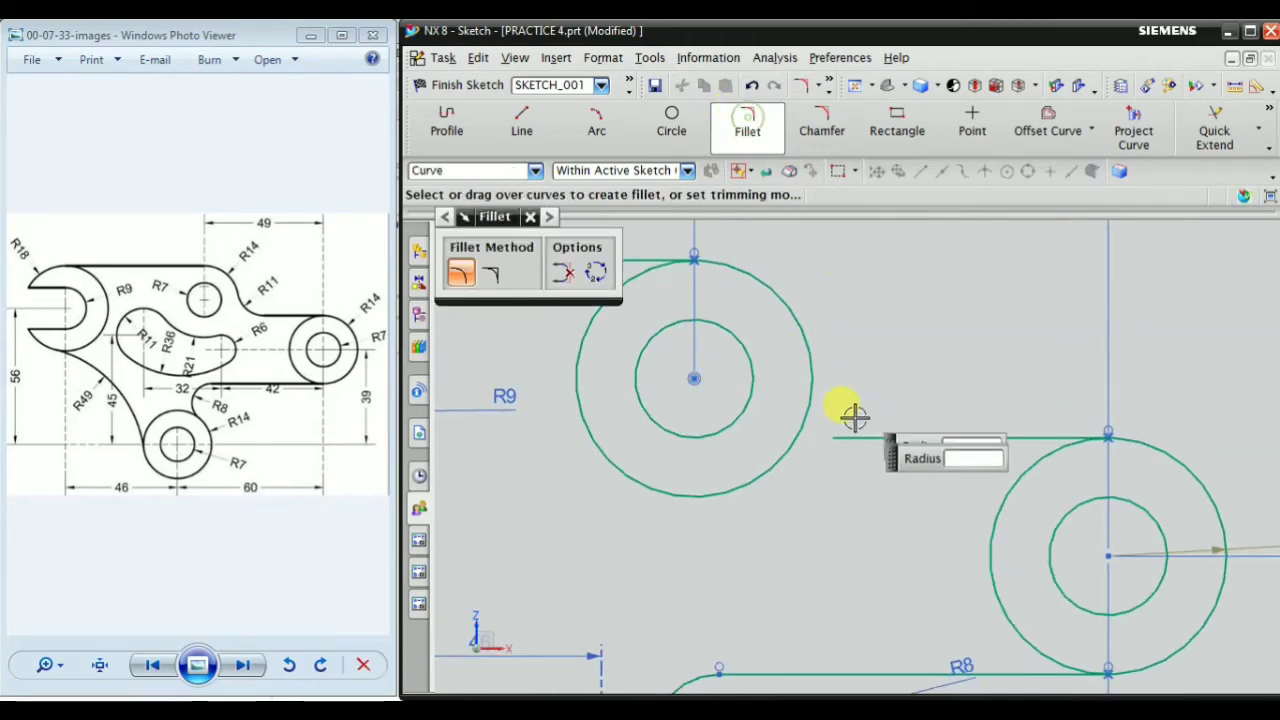
left_click(816, 364)
left_click(885, 428)
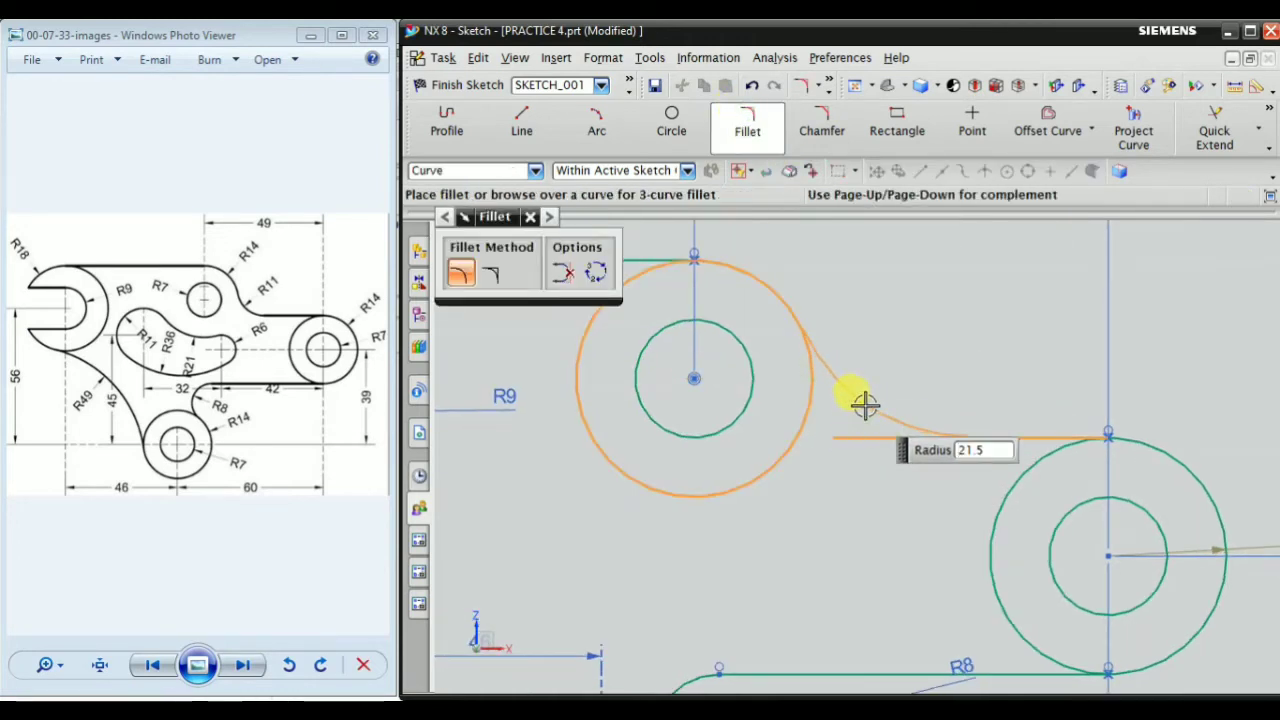
scroll(854, 420, "up", 4)
left_click(841, 414)
key("Escape")
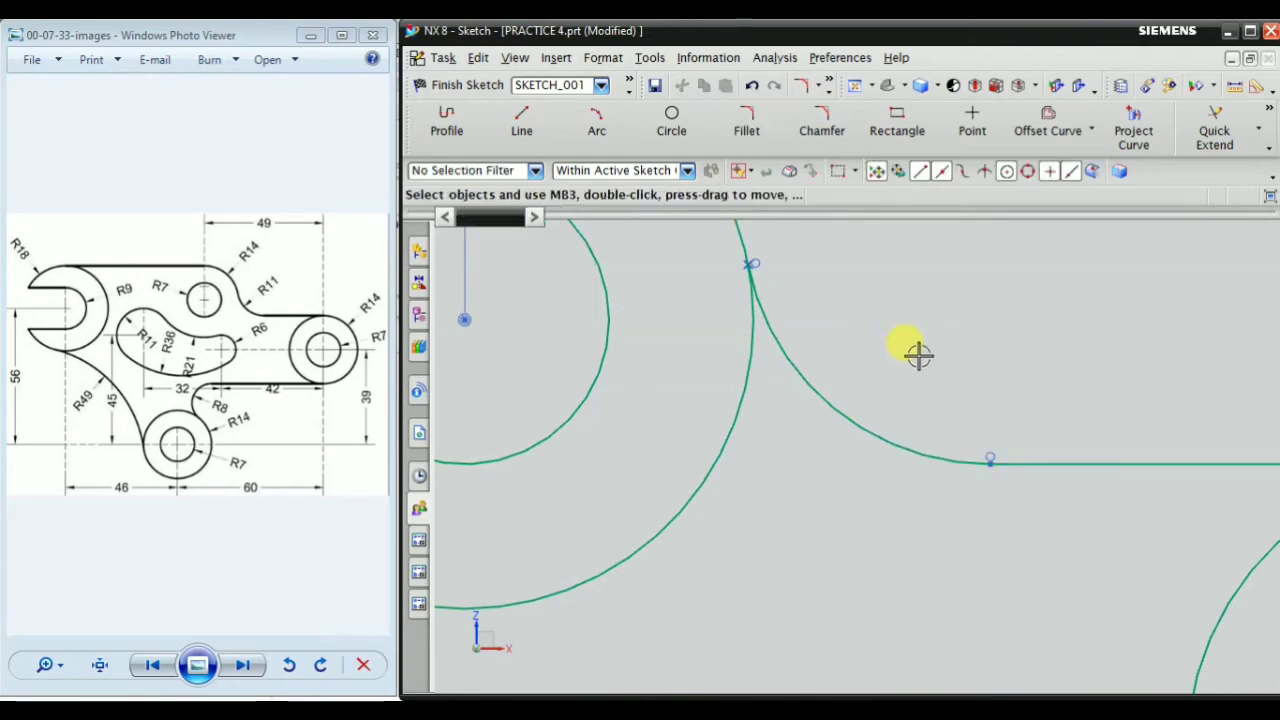
Add a radius dimension to the new fillet and set it to 11 mm
right_click(1117, 426)
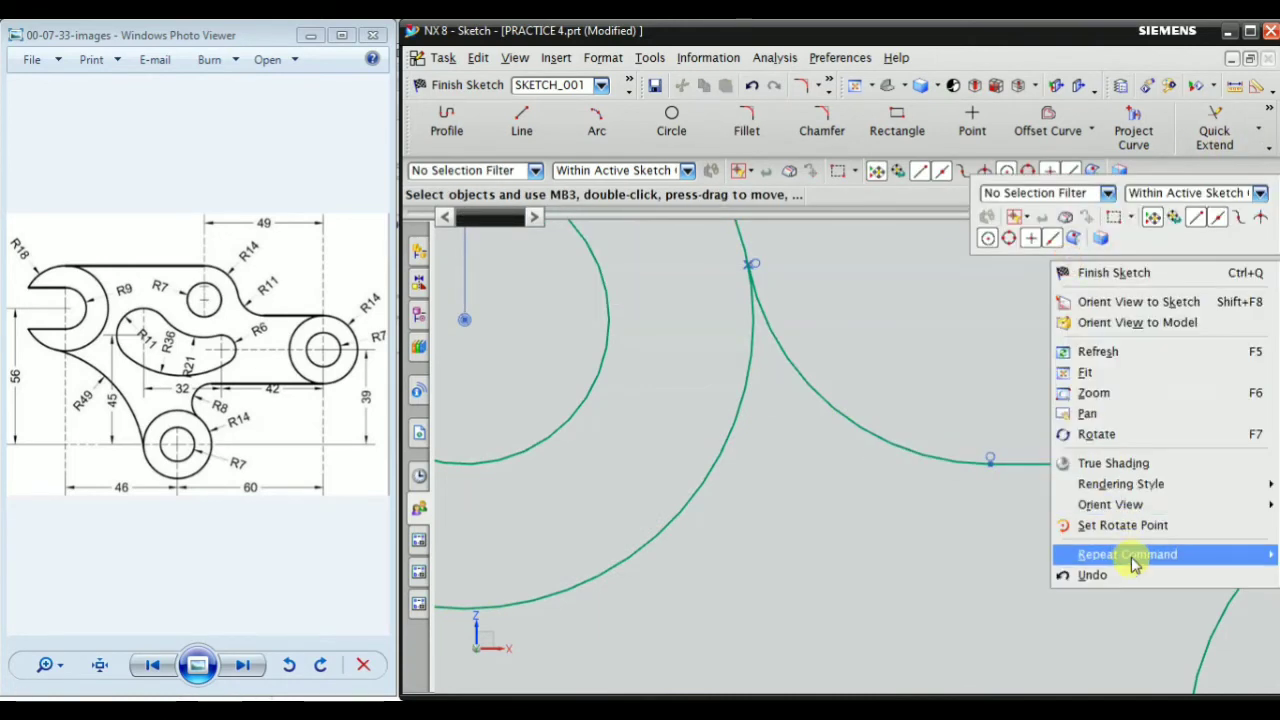
mouse_move(1128, 556)
left_click(965, 605)
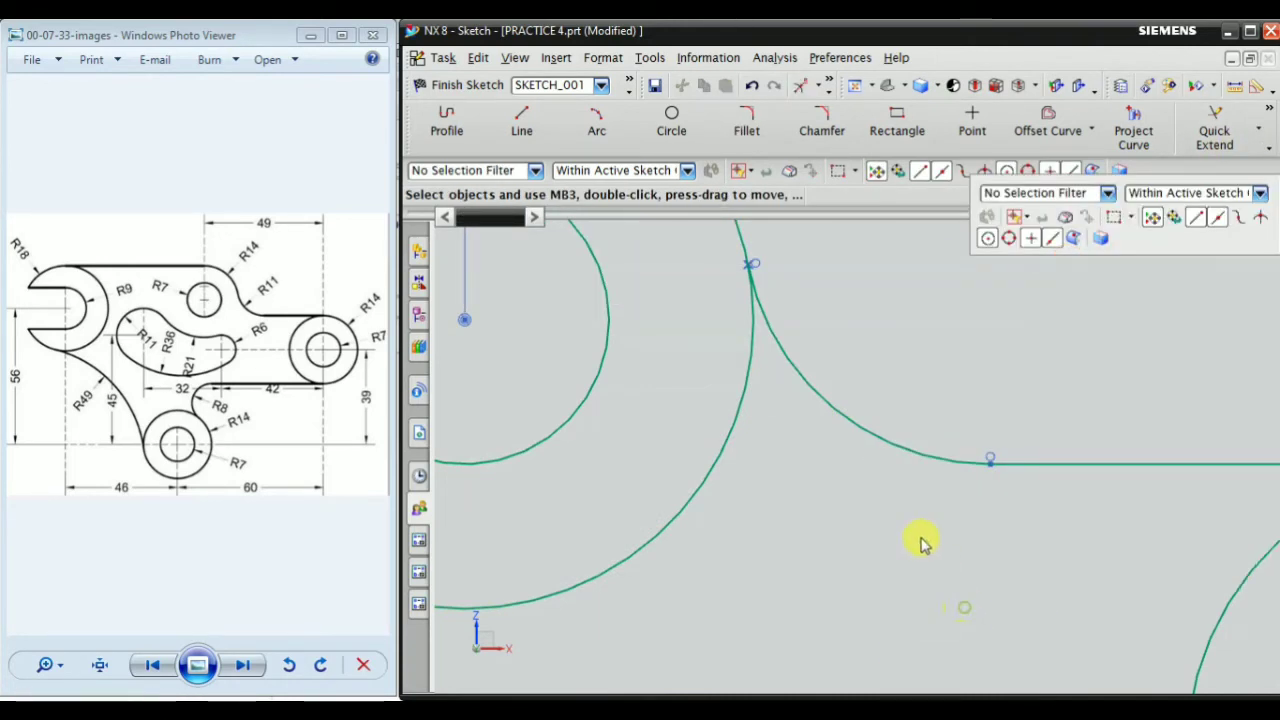
left_click(860, 424)
left_click(900, 334)
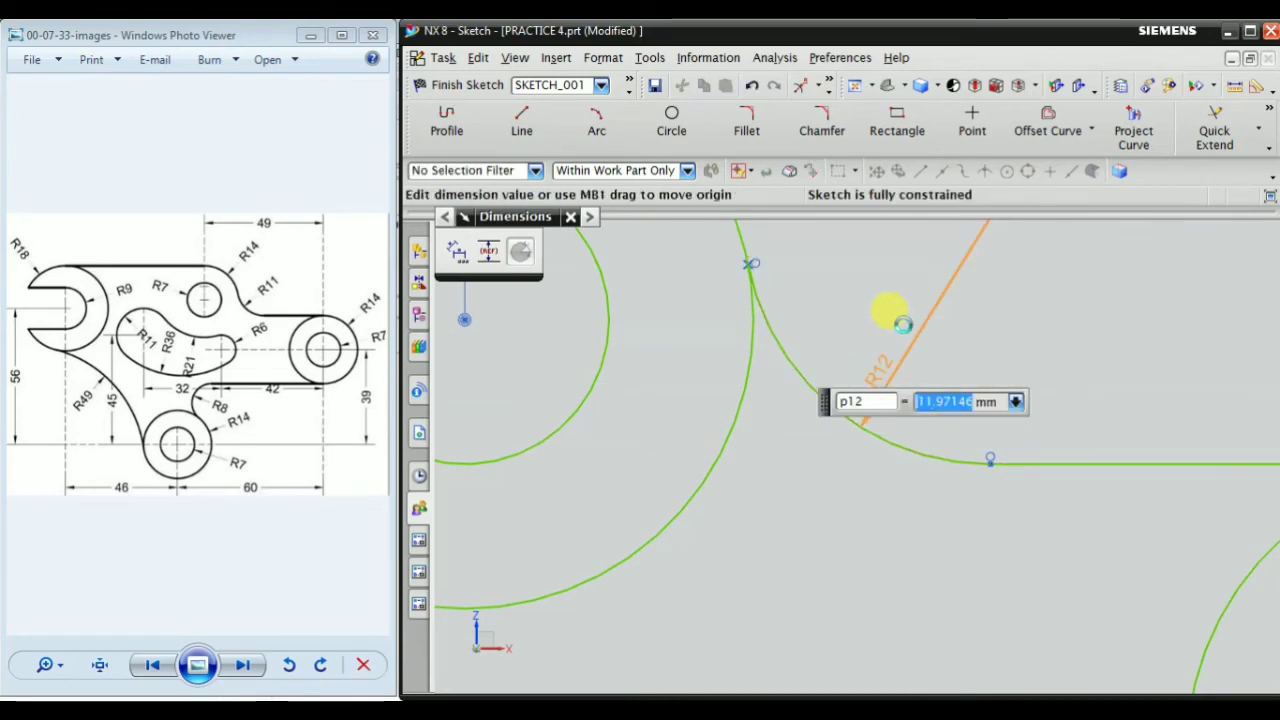
key("Return")
key("Escape")
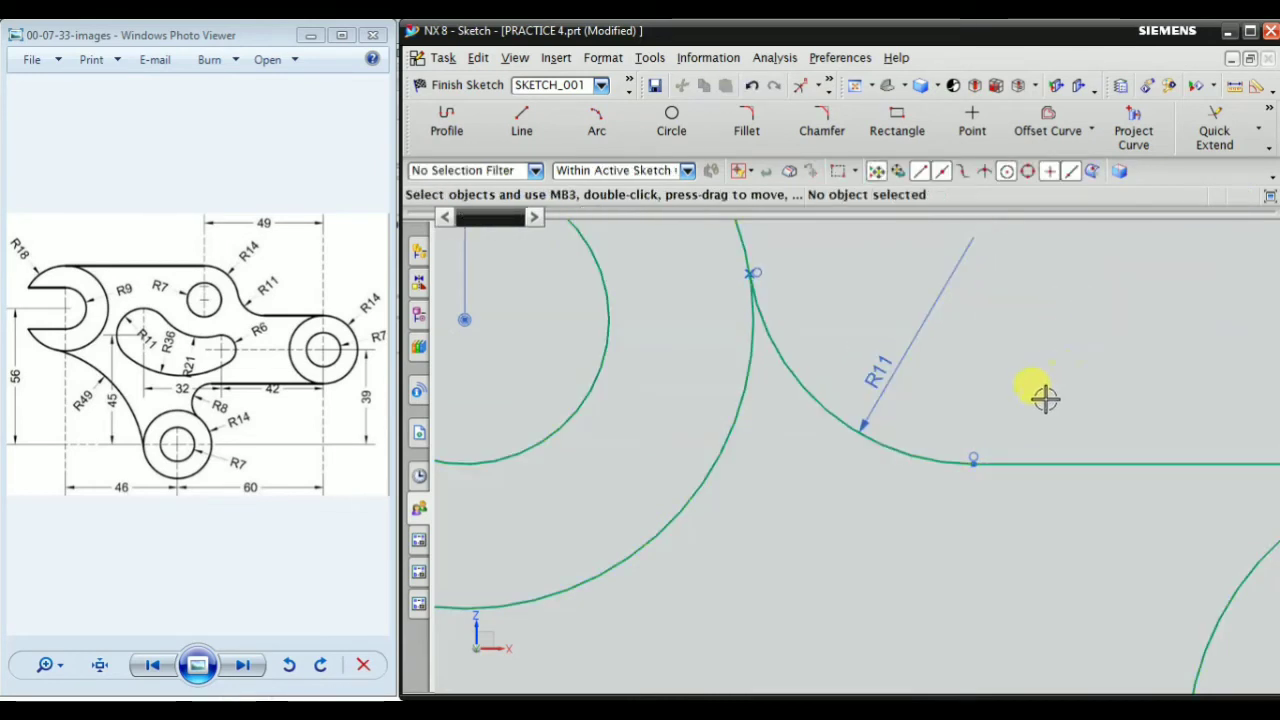
Draw a circle of about 7.3 mm radius inside the outline, centred about 14 mm left of and 42 mm above the origin
scroll(988, 430, "down", 5)
scroll(1051, 337, "down", 4)
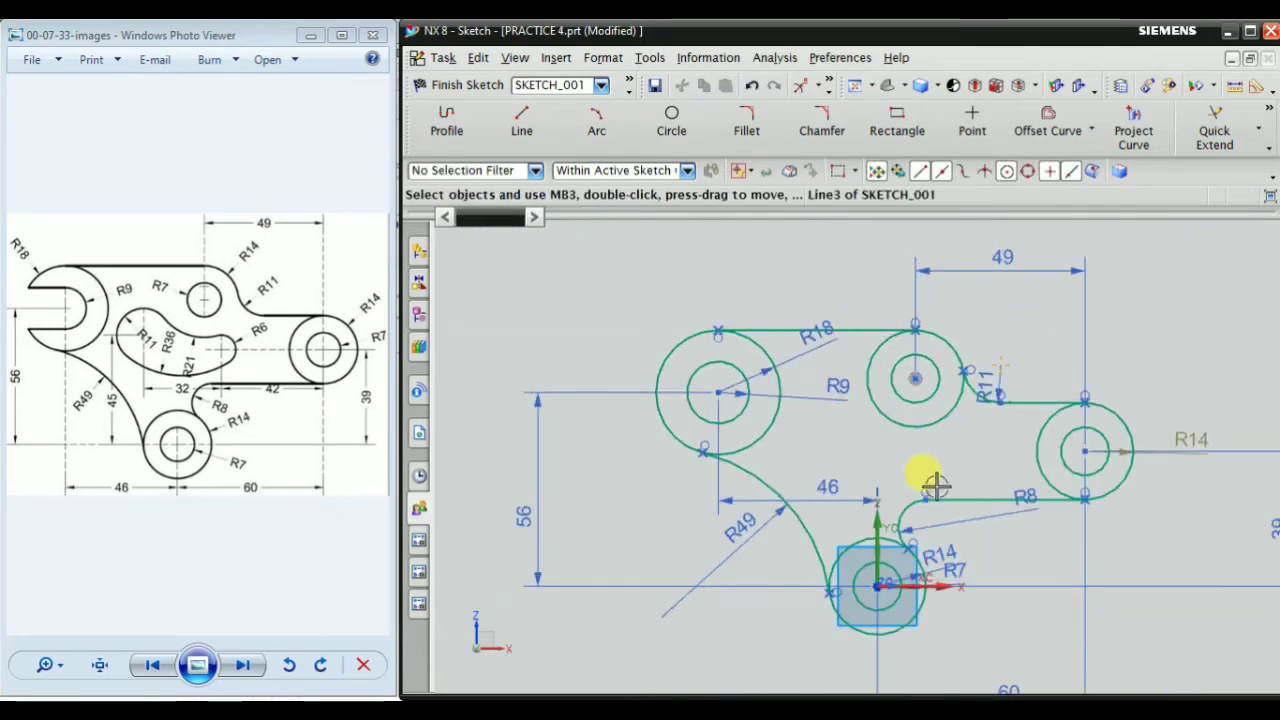
scroll(929, 483, "up", 3)
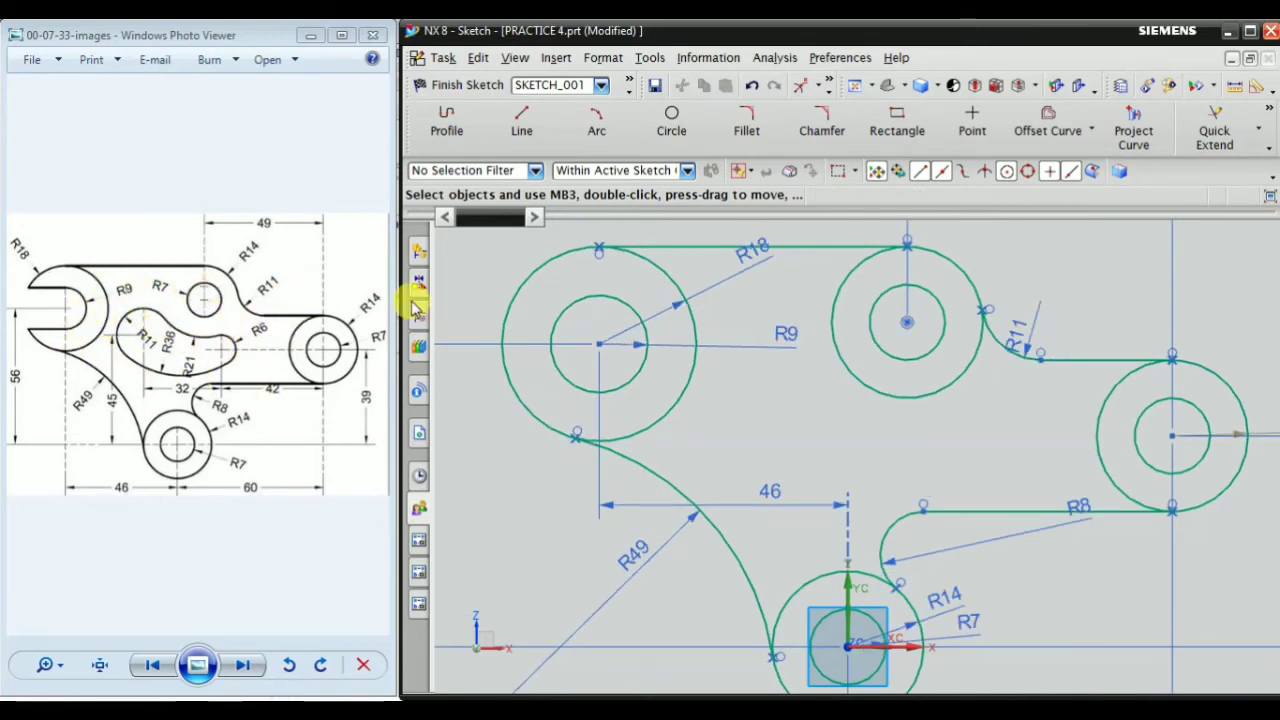
scroll(868, 389, "down", 1)
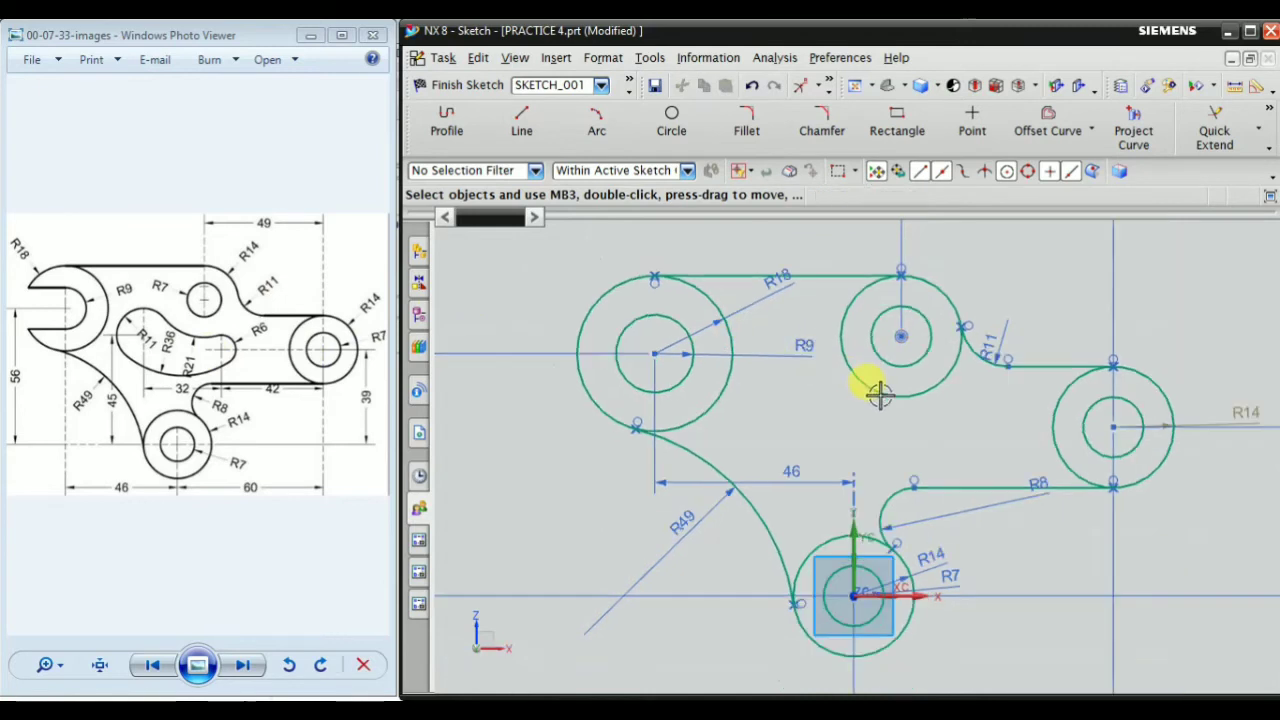
scroll(578, 348, "up", 1)
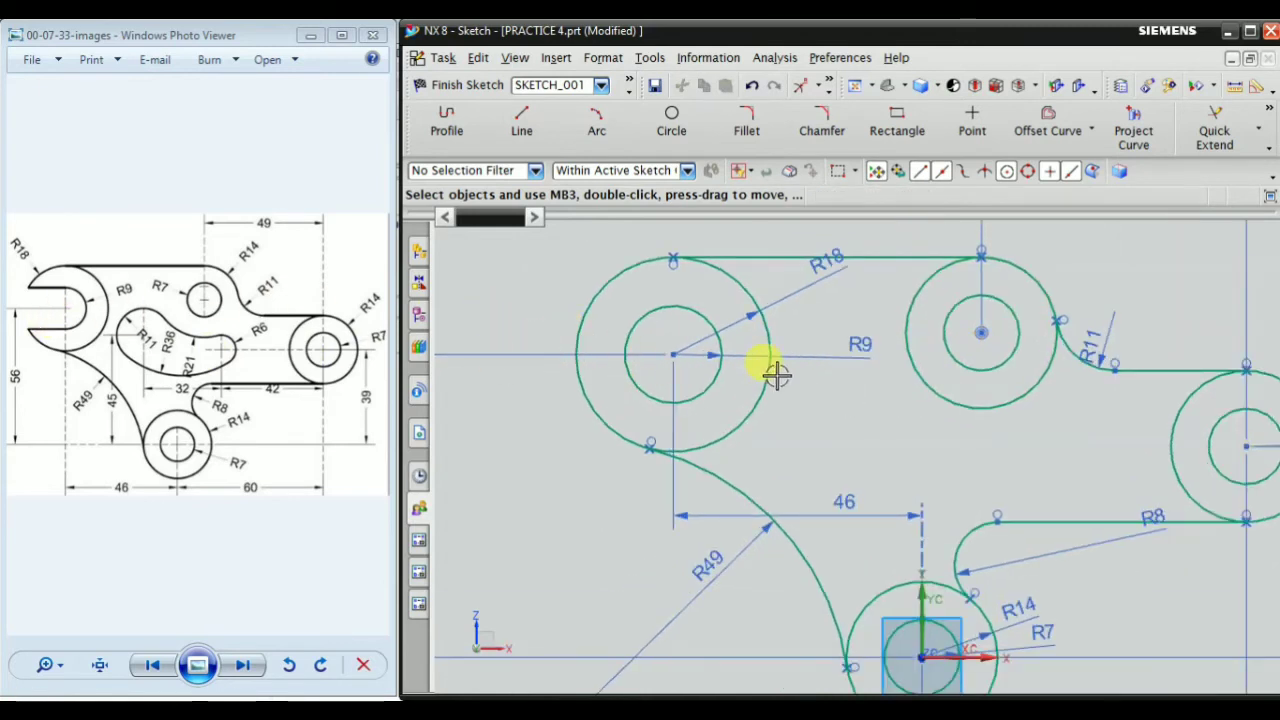
scroll(776, 374, "down", 2)
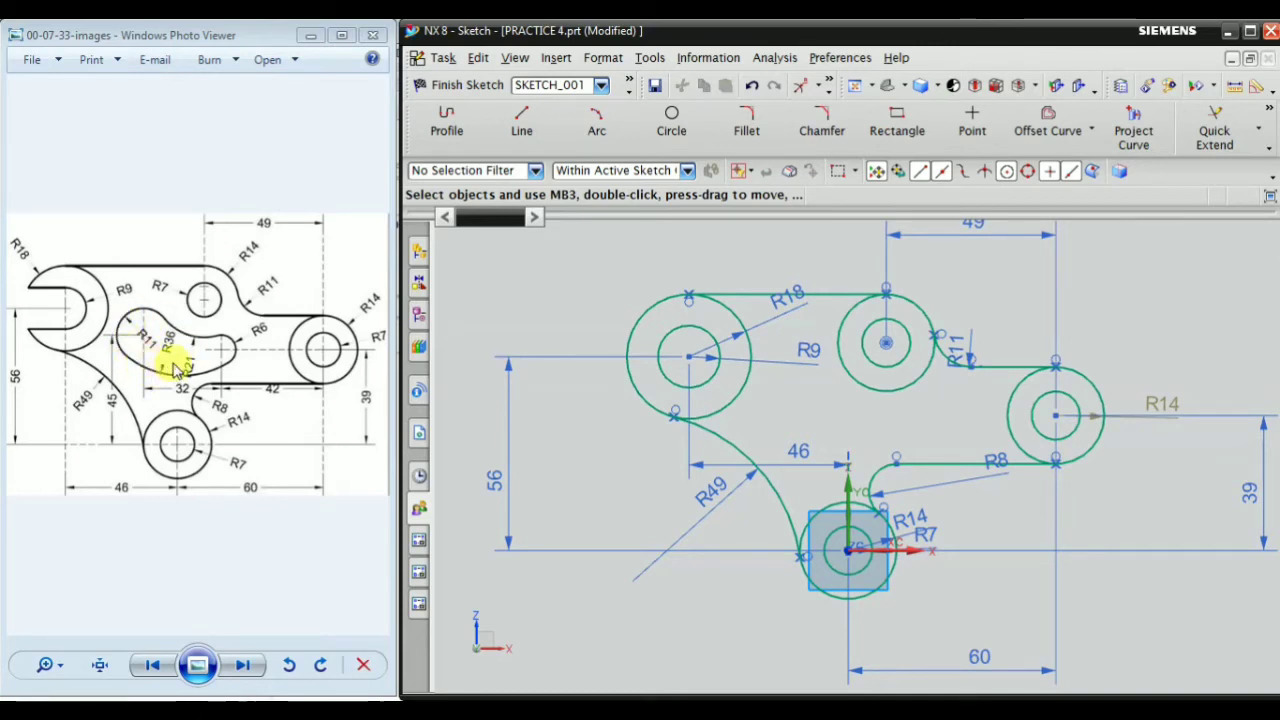
scroll(850, 440, "up", 1)
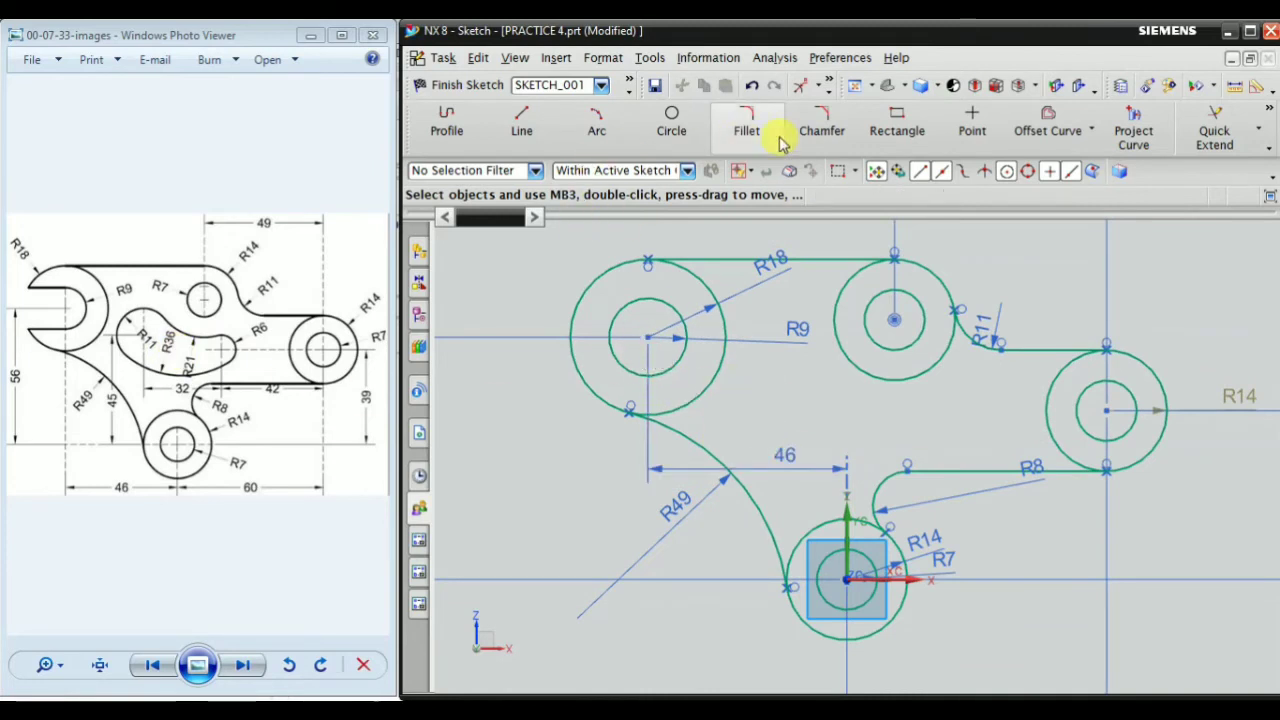
left_click(671, 120)
scroll(779, 401, "up", 2)
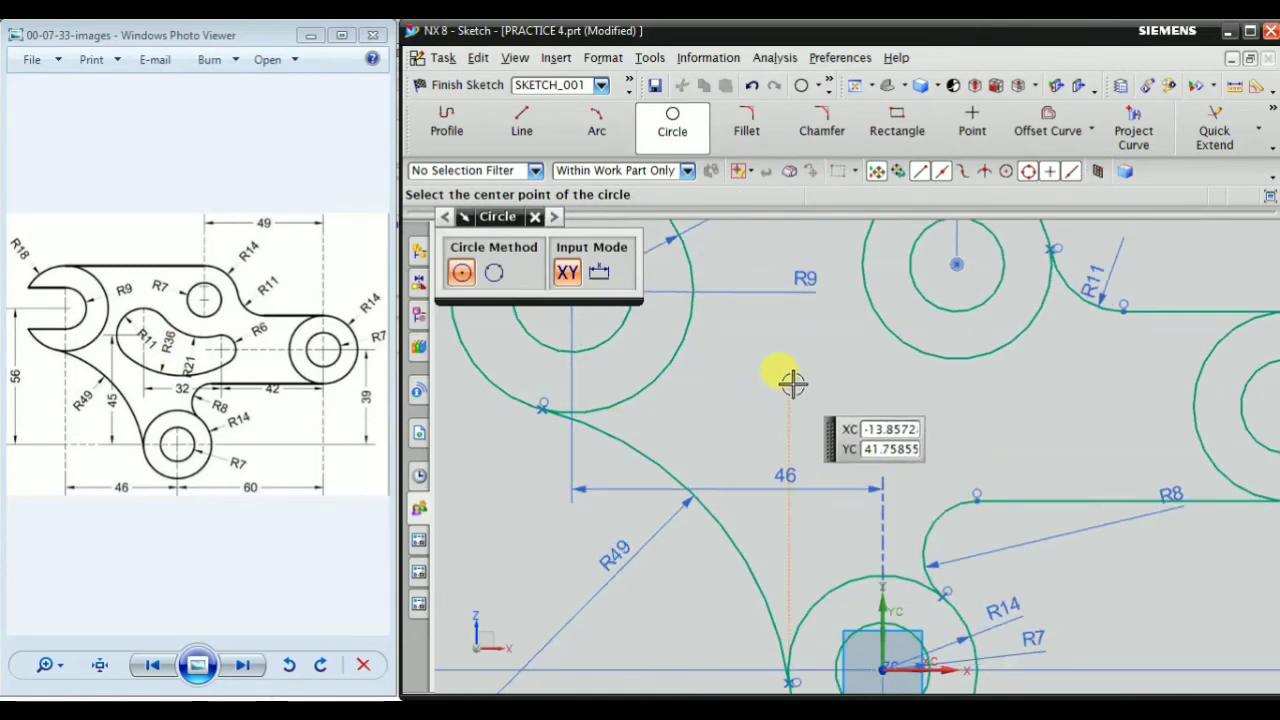
left_click(789, 384)
left_click(831, 414)
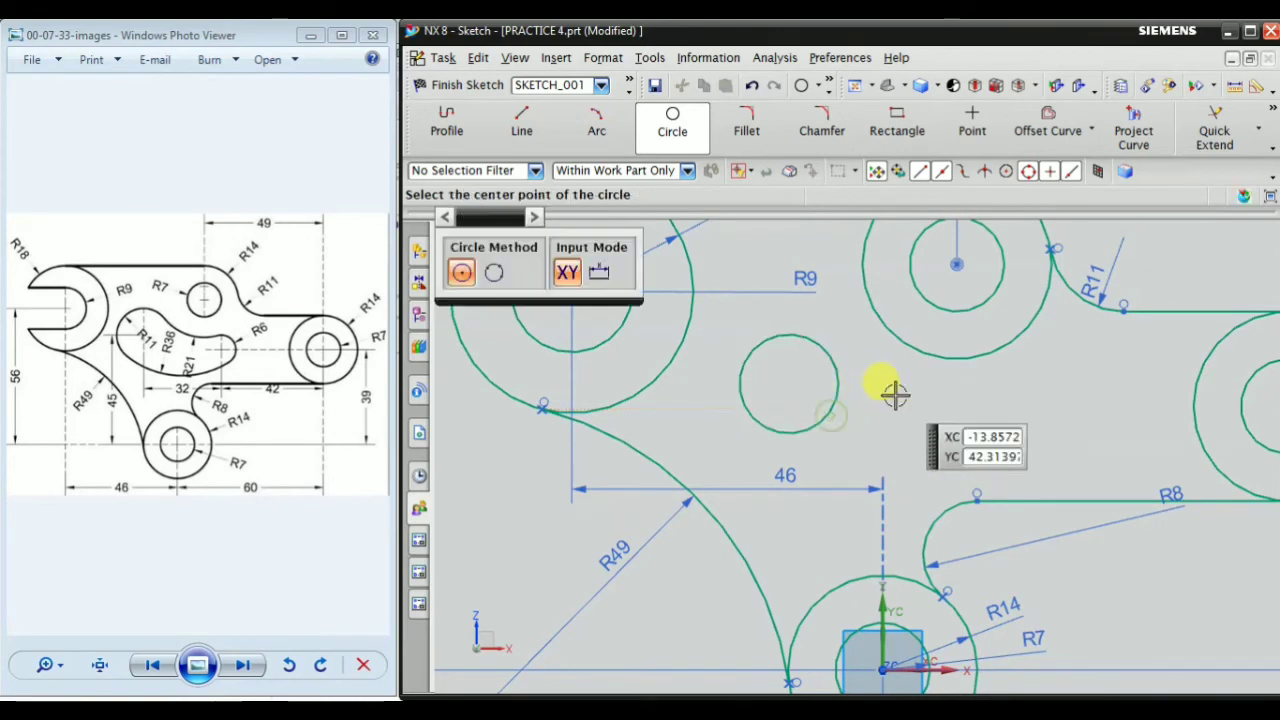
key("Escape")
Add a radius dimension to the new inner circle and set it to 11 mm
right_click(912, 397)
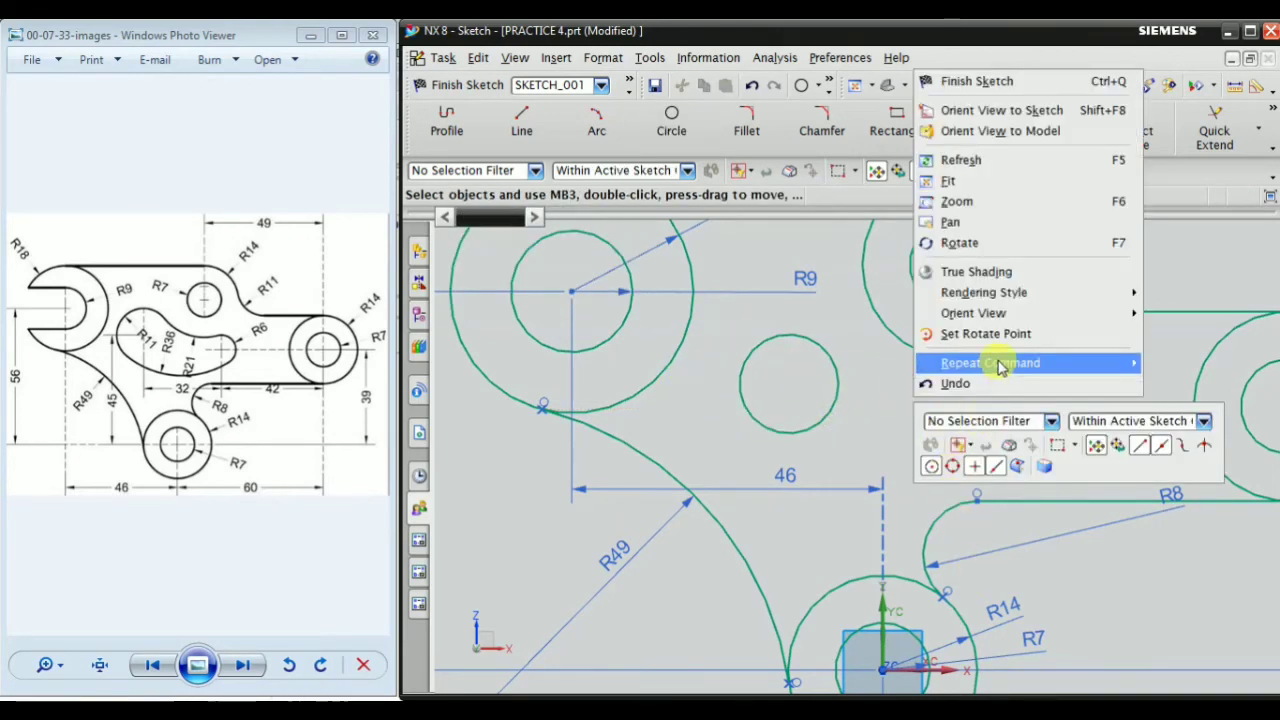
mouse_move(982, 363)
left_click(850, 390)
scroll(735, 378, "up", 2)
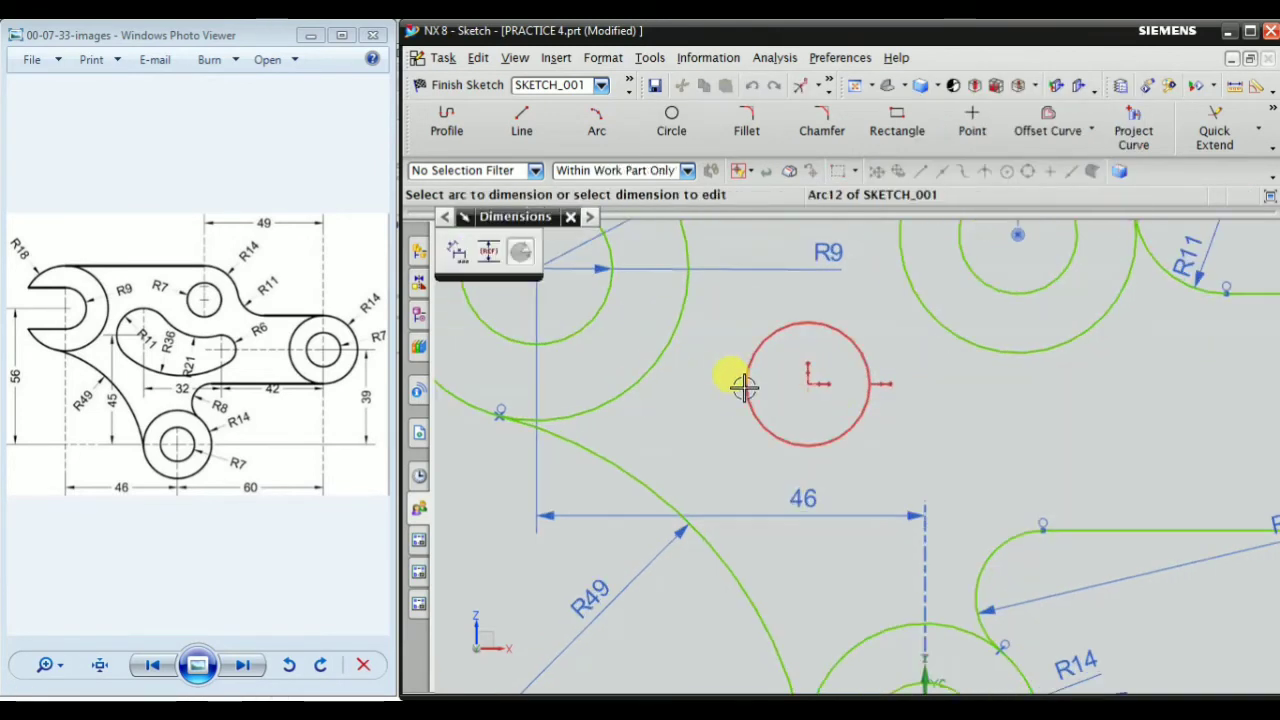
left_click(740, 378)
left_click(695, 384)
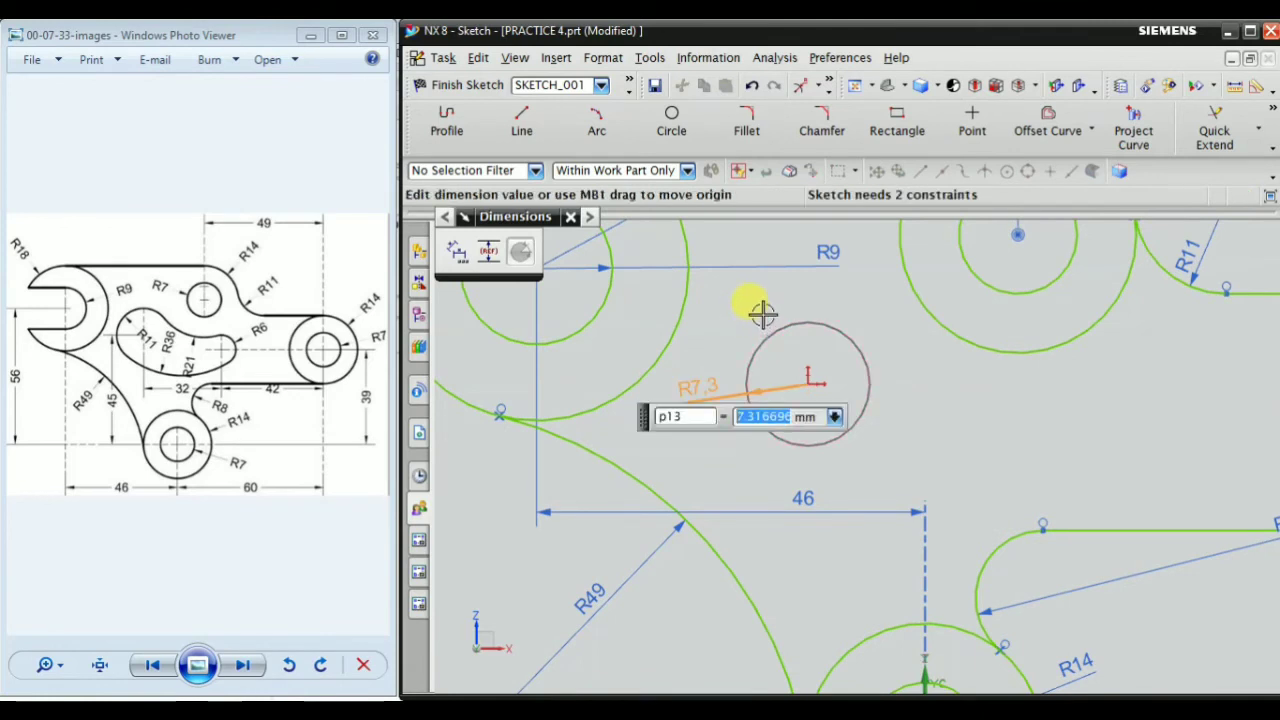
key("Return")
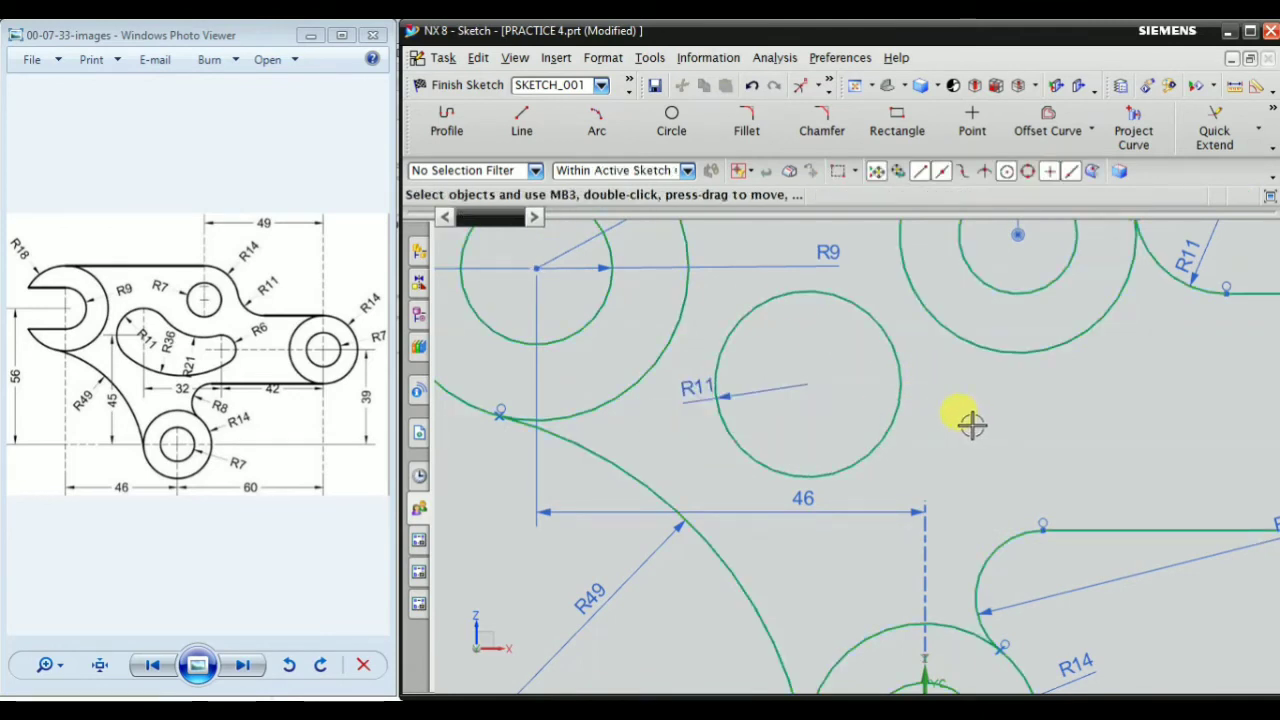
Draw a smaller circle of about 4.7 mm radius to the right of the inner R11 circle, below the copied circle pair
scroll(735, 417, "down", 2)
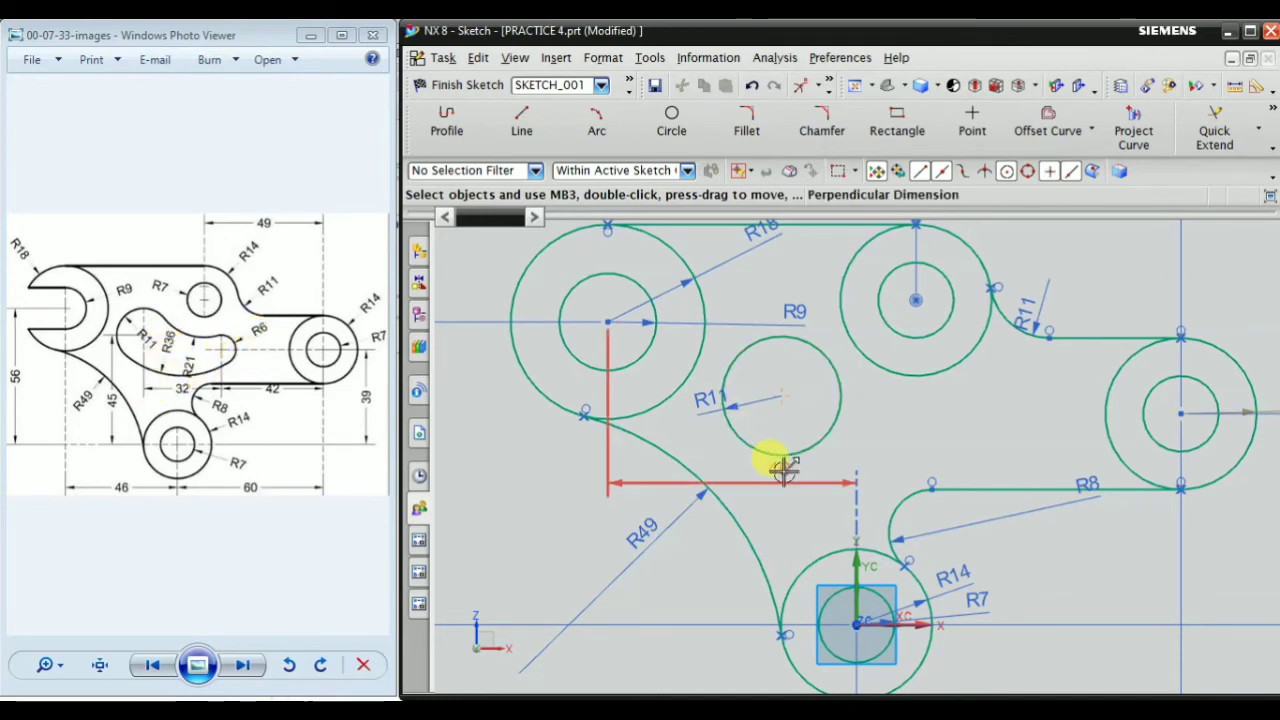
scroll(1014, 414, "up", 1)
right_click(1060, 441)
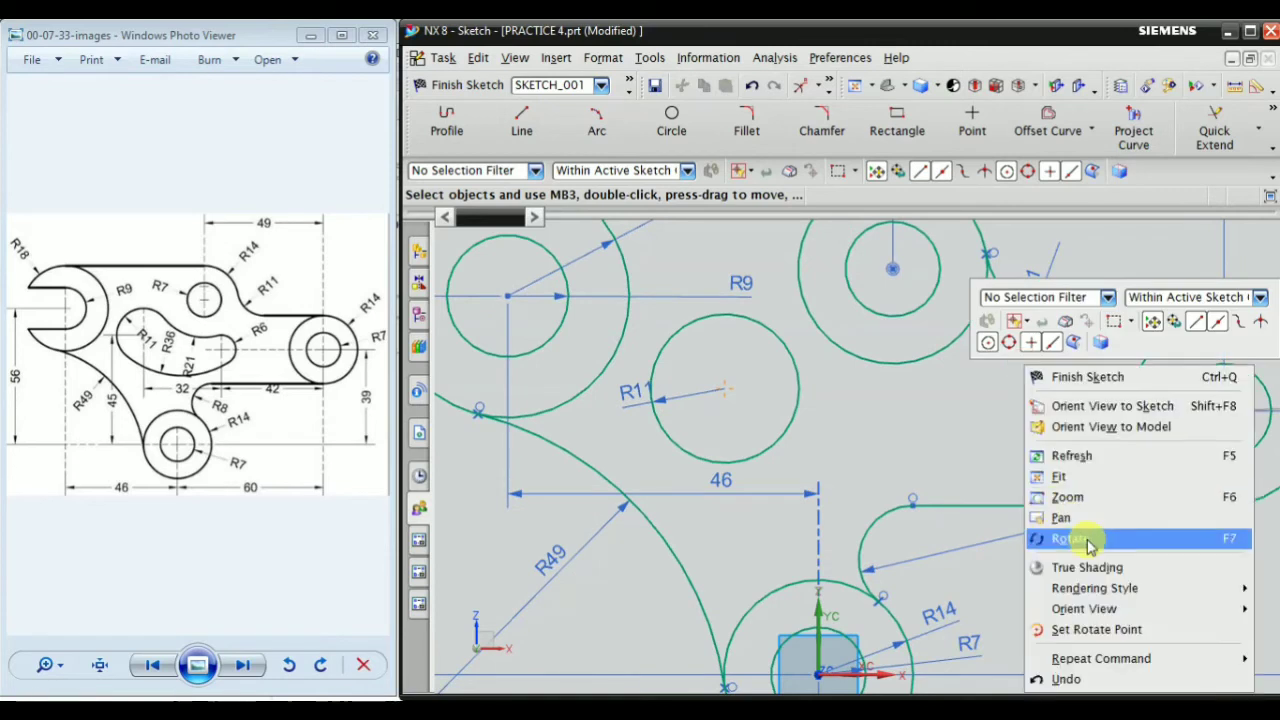
mouse_move(1100, 658)
left_click(944, 525)
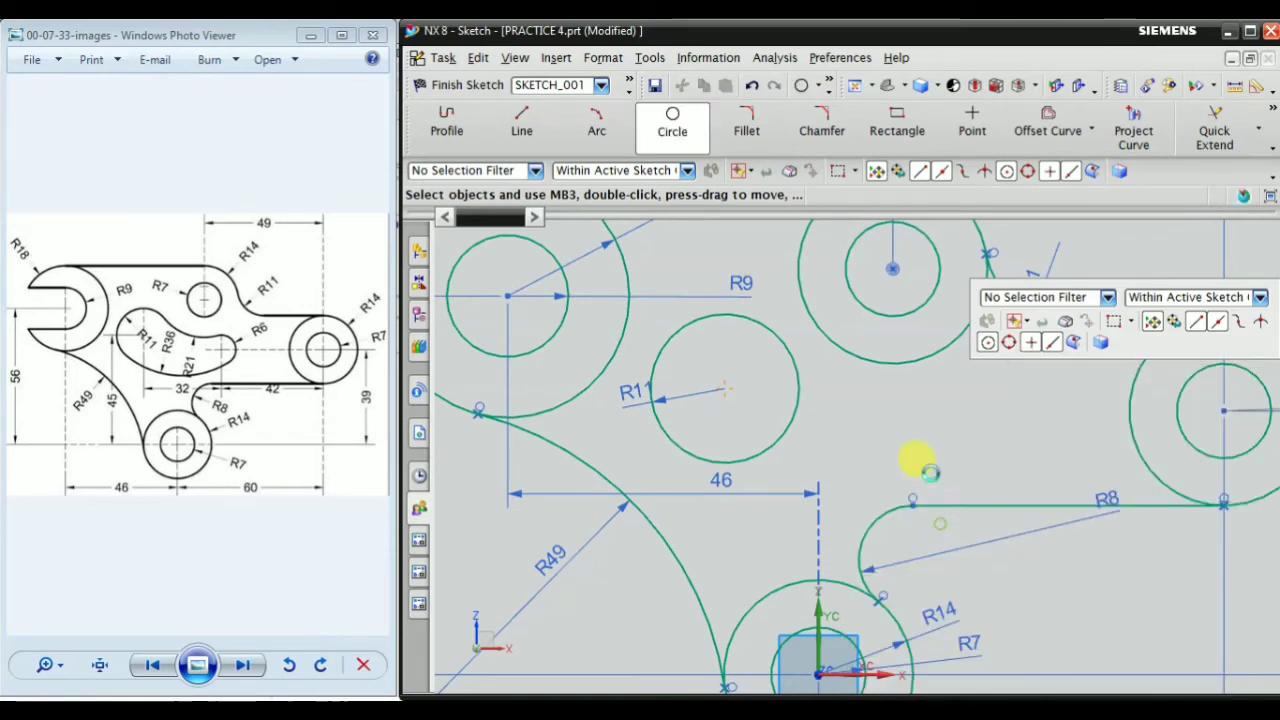
left_click(916, 422)
left_click(942, 441)
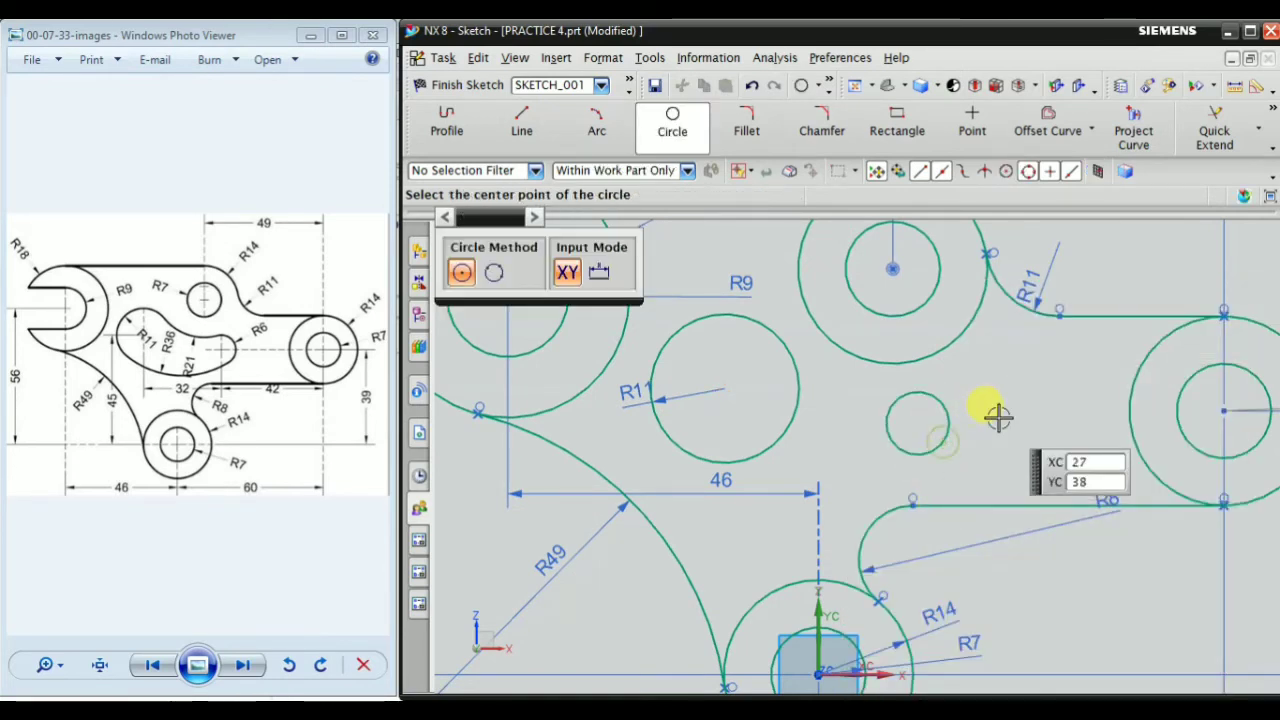
key("Escape")
Add a radius dimension to the small circle beside the R11 circle and set it to 6 mm
right_click(1060, 472)
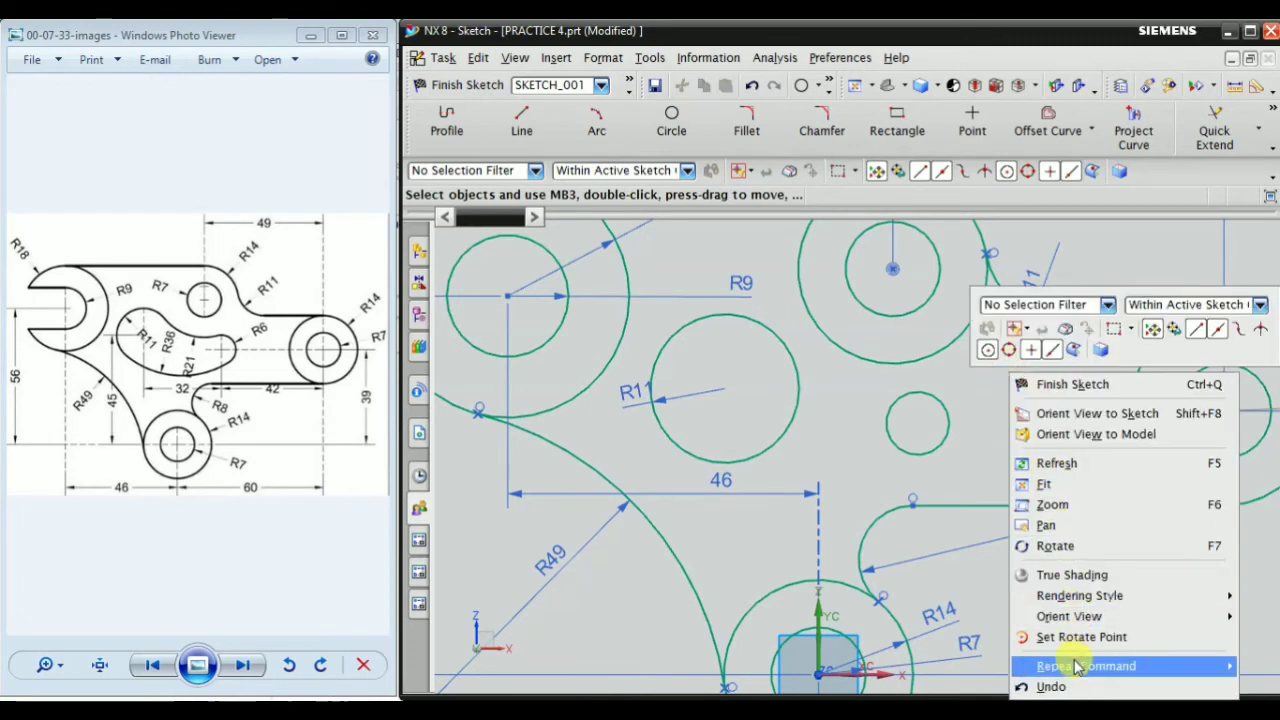
mouse_move(1090, 665)
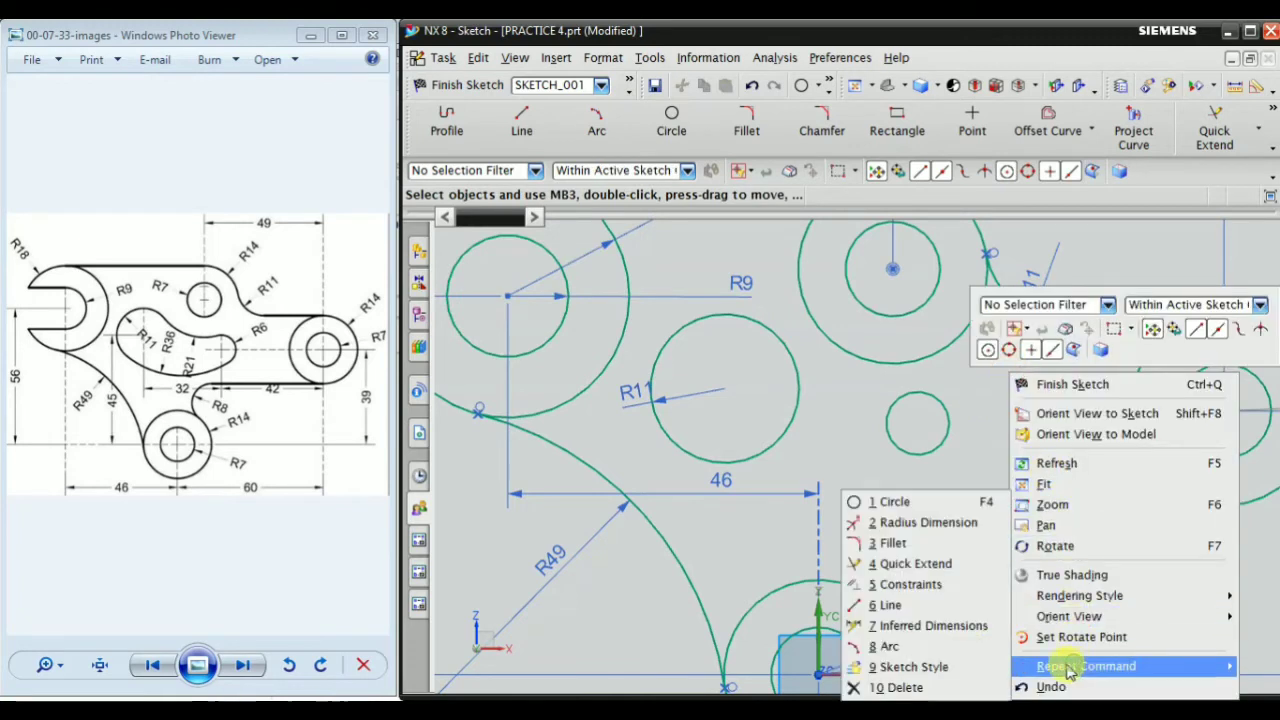
left_click(932, 523)
scroll(940, 370, "up", 3)
left_click(916, 402)
left_click(1040, 362)
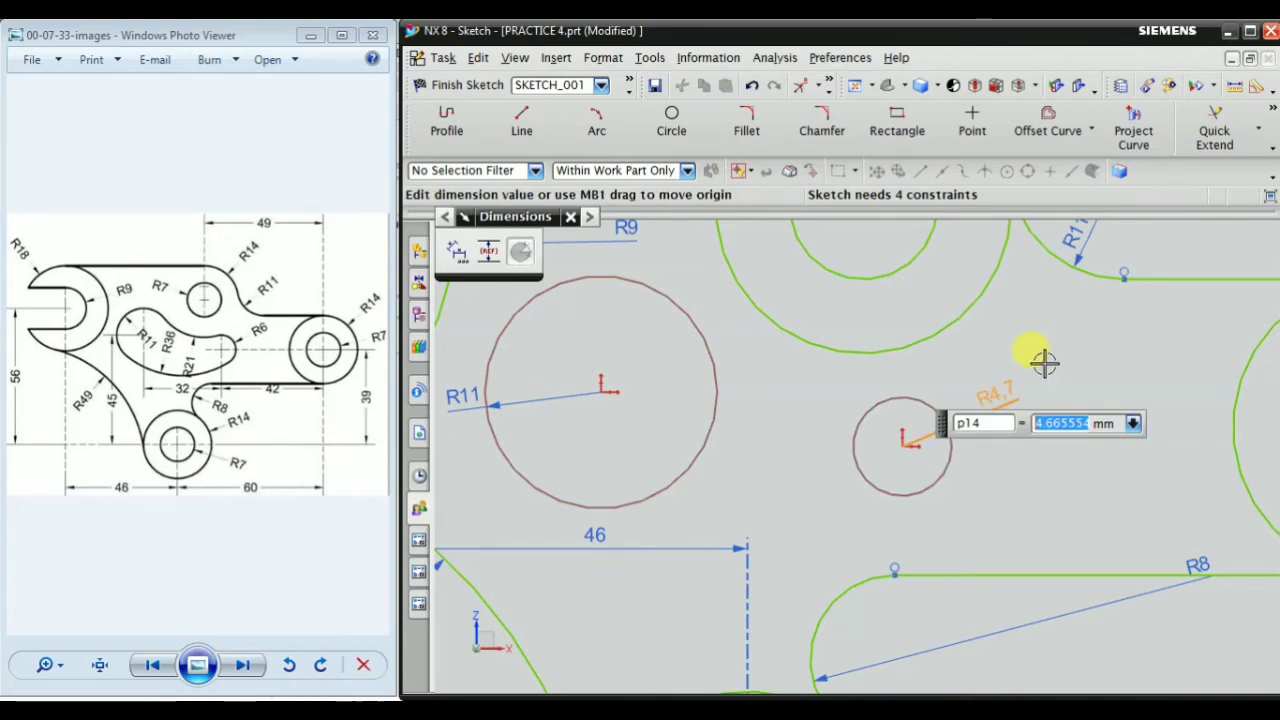
type("6")
key("Return")
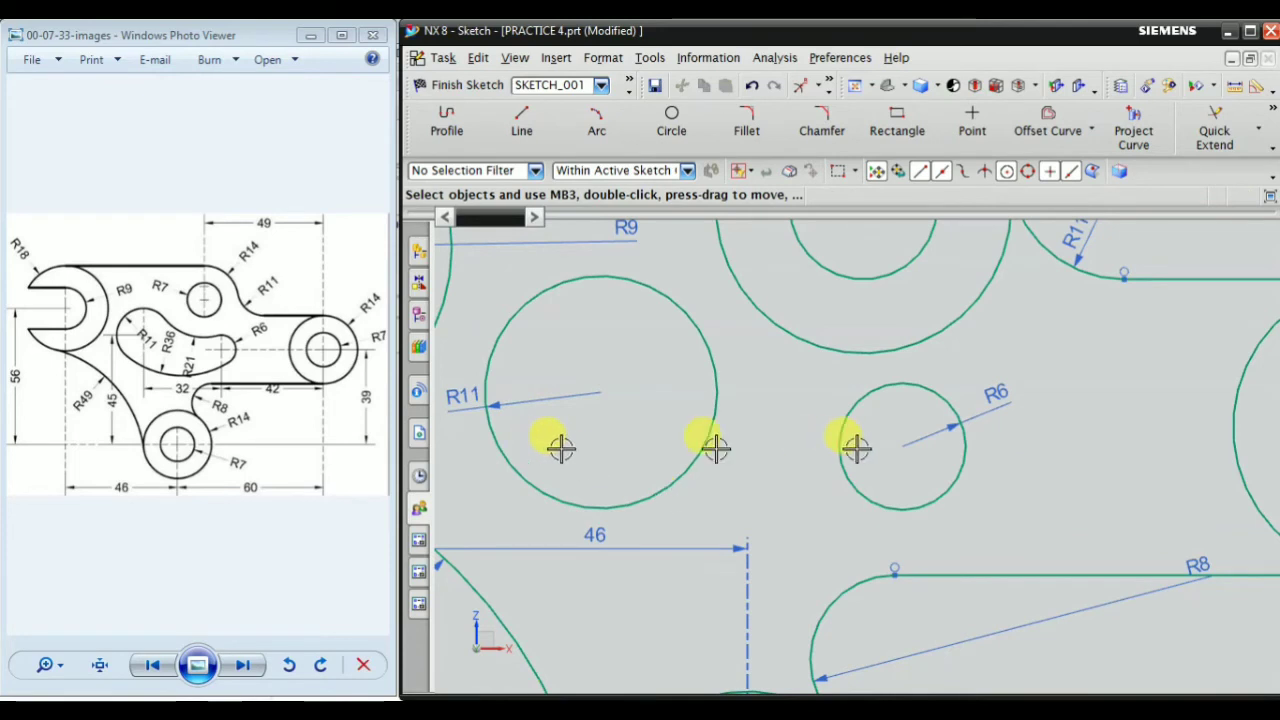
Dimension the vertical distance from the origin to the inner R11 circle's centre with Inferred Dimensions and set it to 45 mm
scroll(960, 434, "down", 3)
scroll(855, 470, "up", 1)
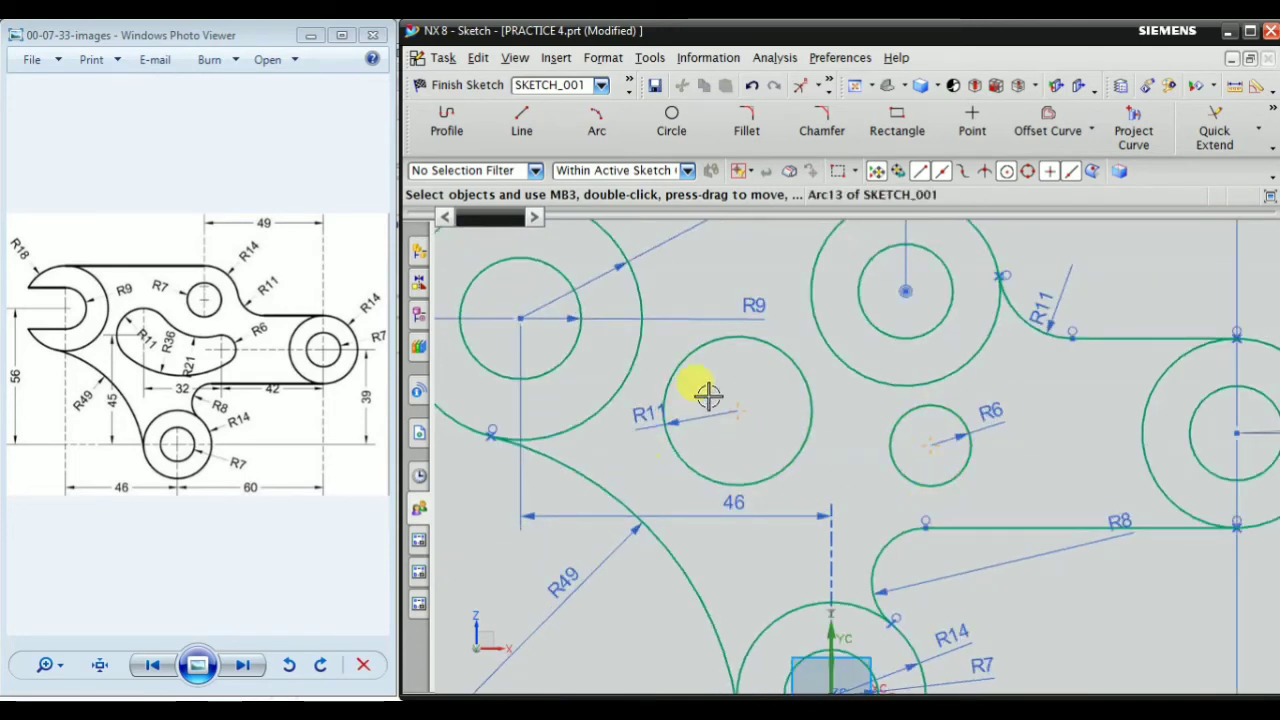
scroll(707, 393, "down", 2)
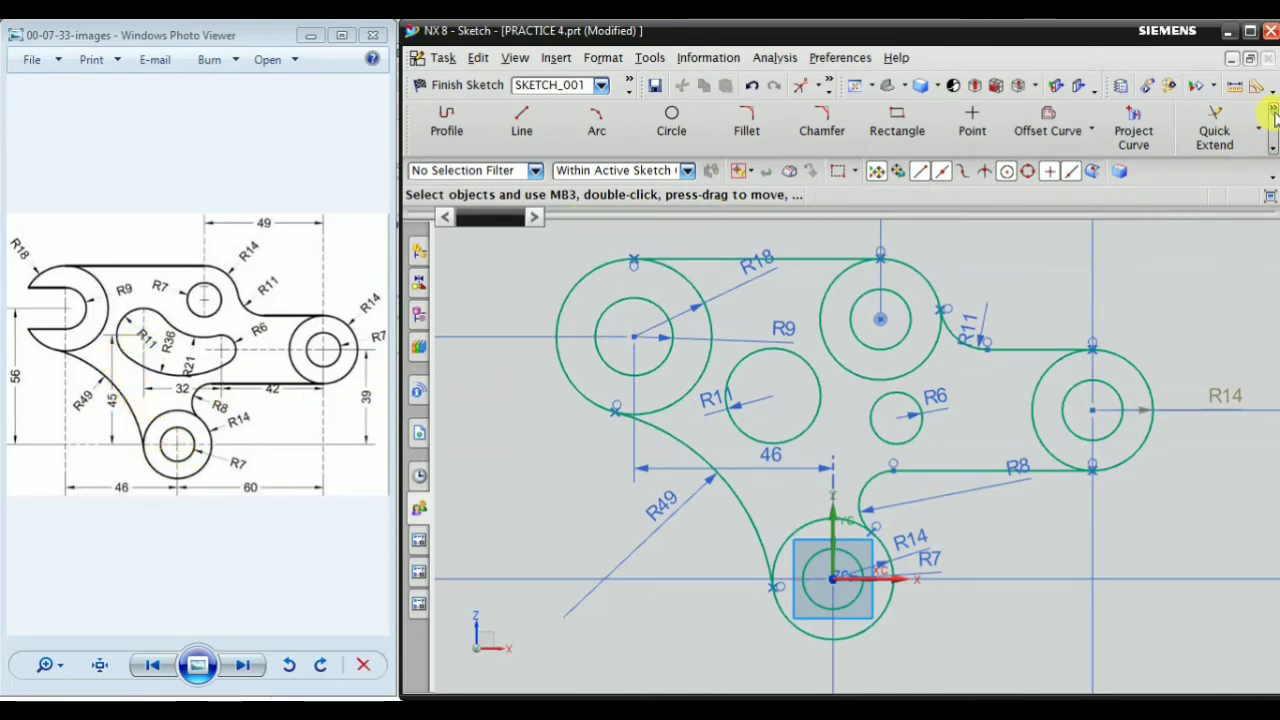
left_click(1273, 177)
left_click(1160, 173)
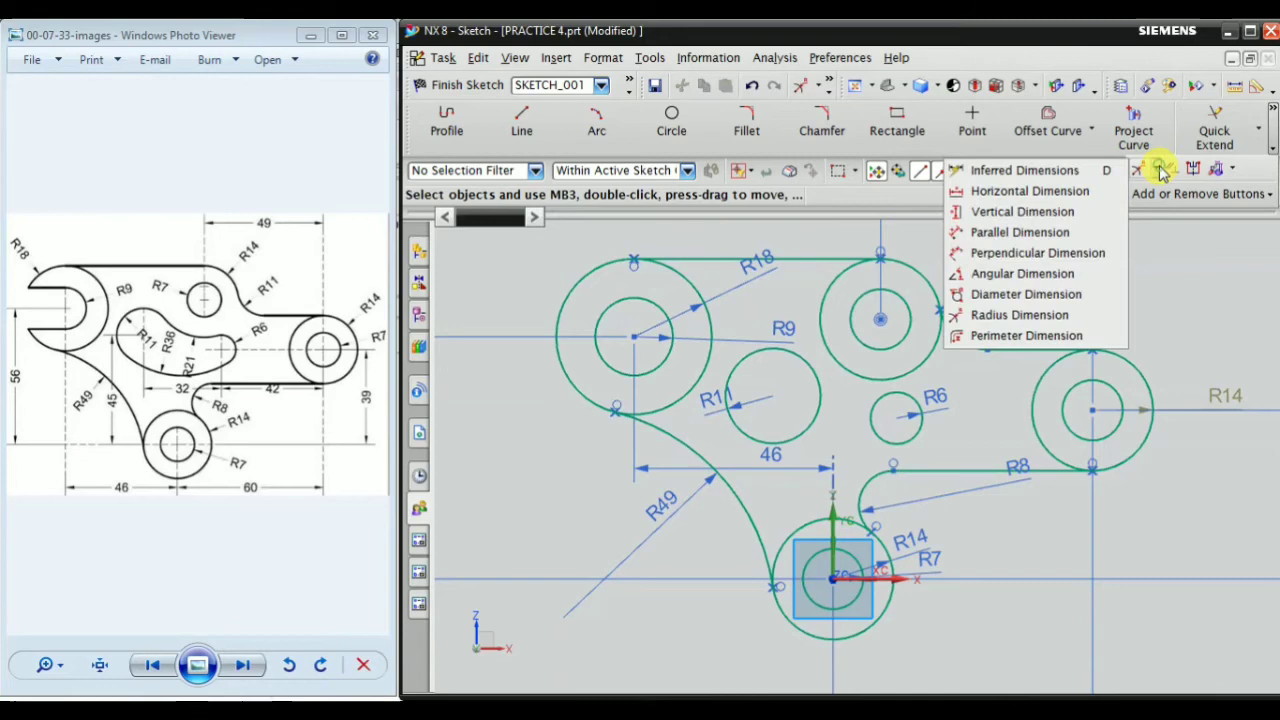
left_click(1048, 172)
scroll(766, 591, "up", 3)
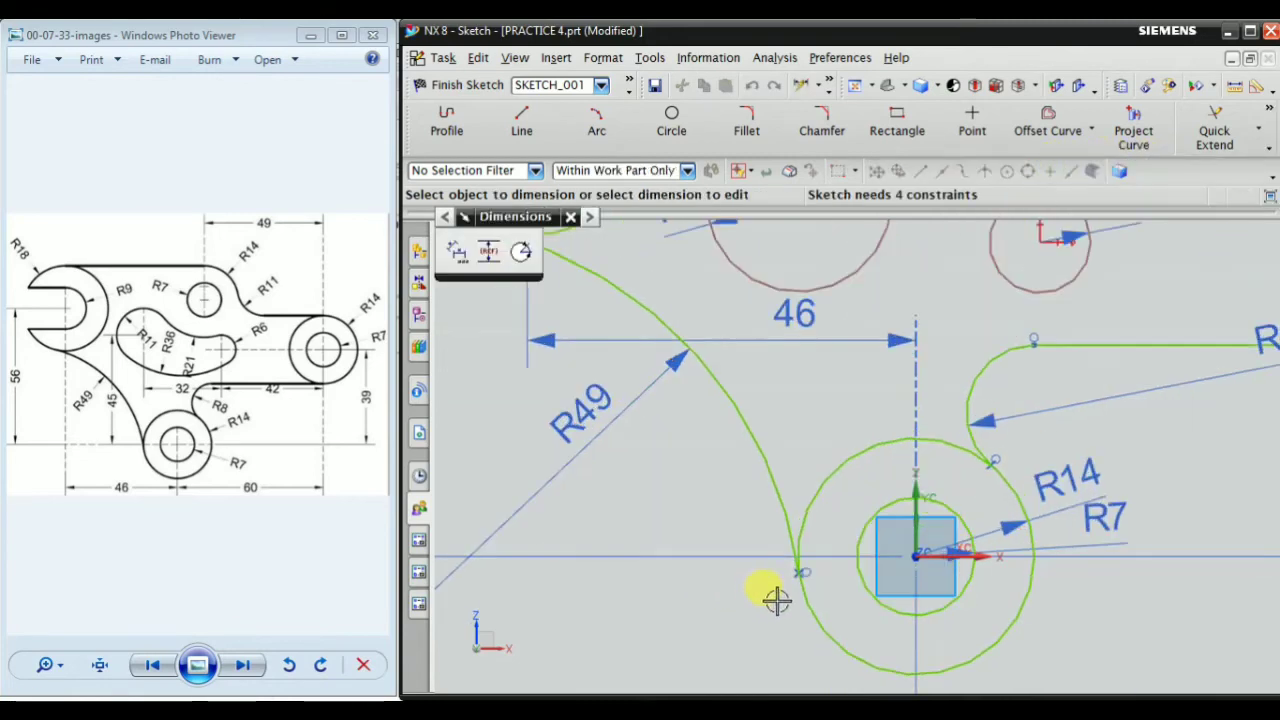
left_click(915, 557)
scroll(900, 540, "down", 3)
scroll(826, 503, "up", 3)
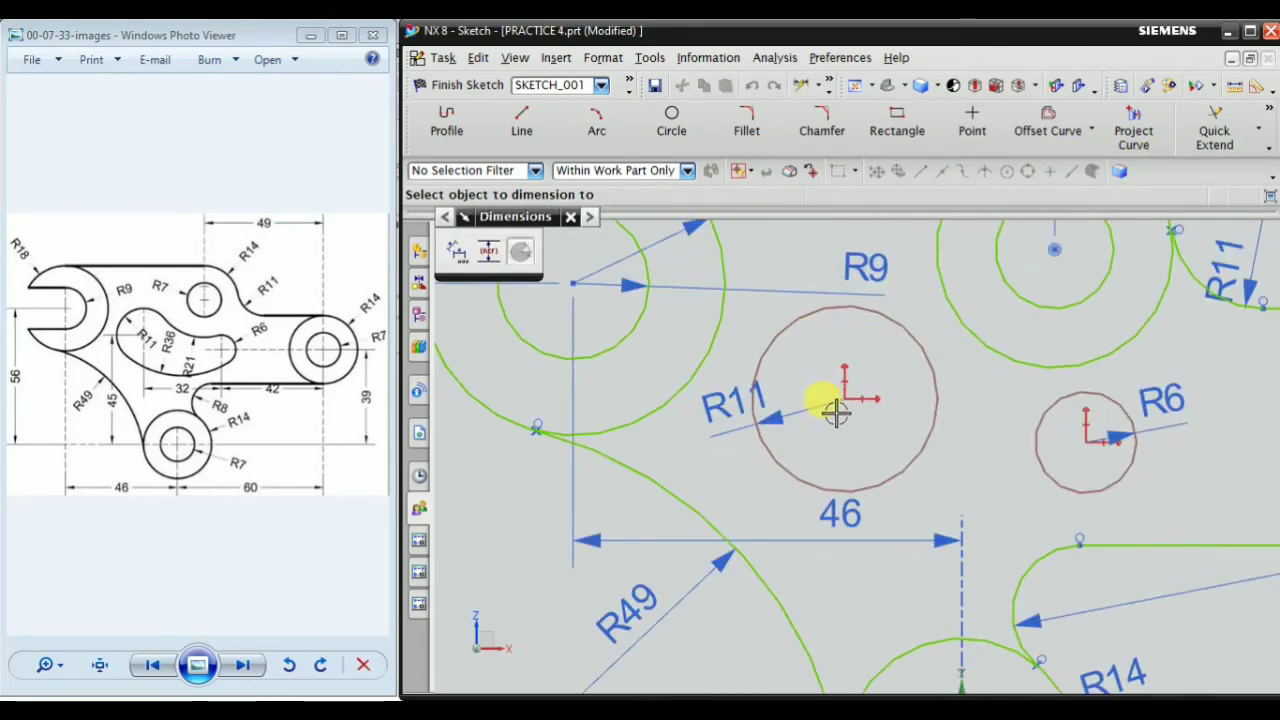
left_click(845, 400)
scroll(845, 400, "down", 3)
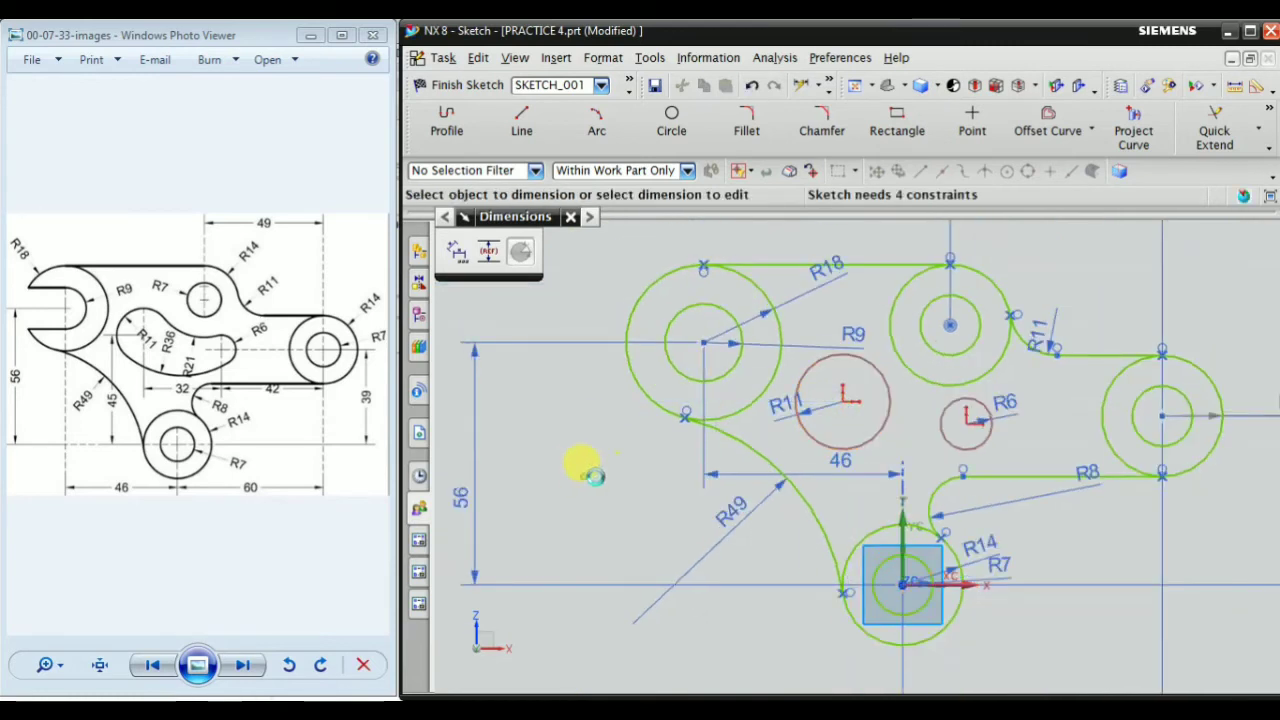
left_click(628, 476)
type("4")
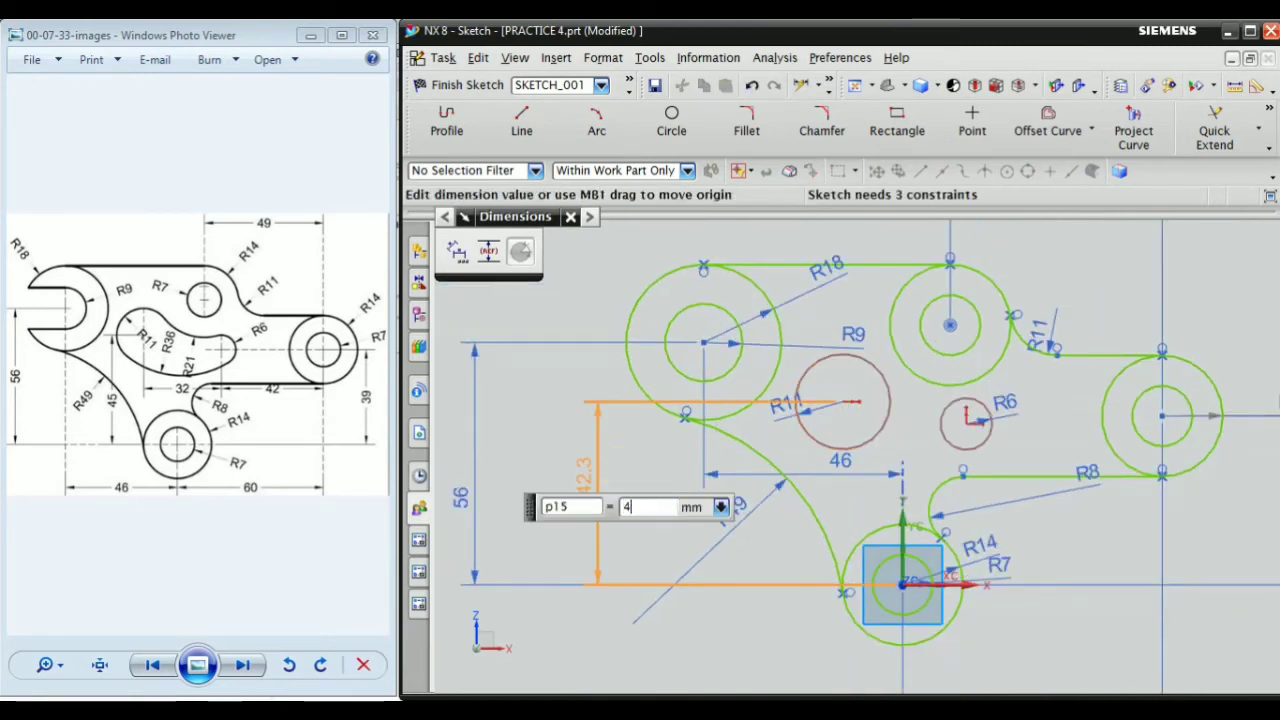
type("5")
key("Return")
key("Escape")
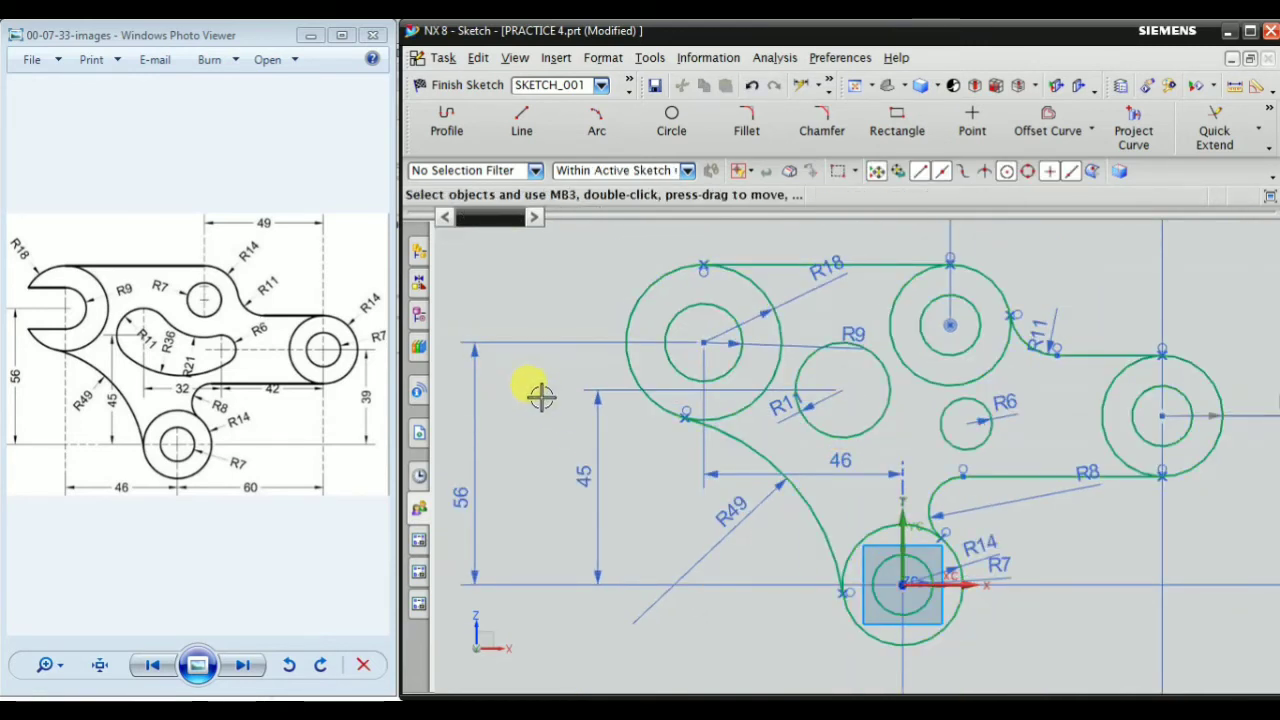
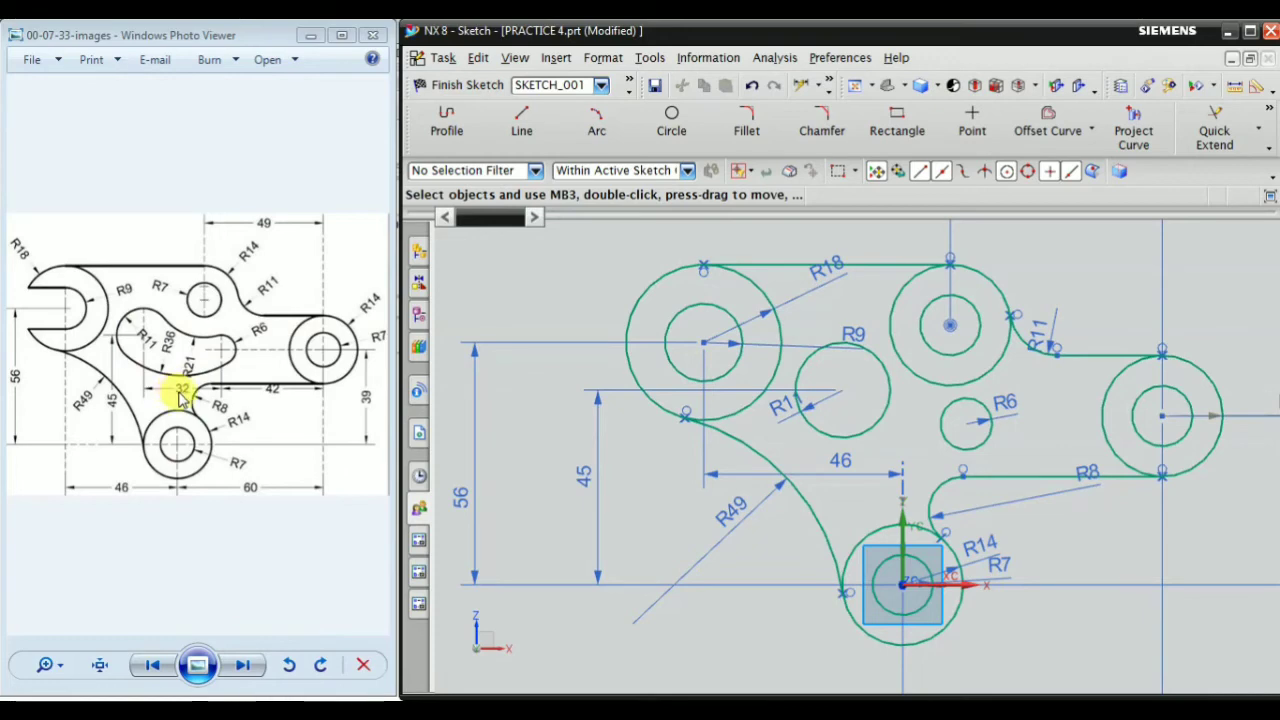
Dimension the horizontal distance between the centres of the inner R11 circle and the R6 circle with Inferred Dimensions and set it to 32 mm
right_click(529, 264)
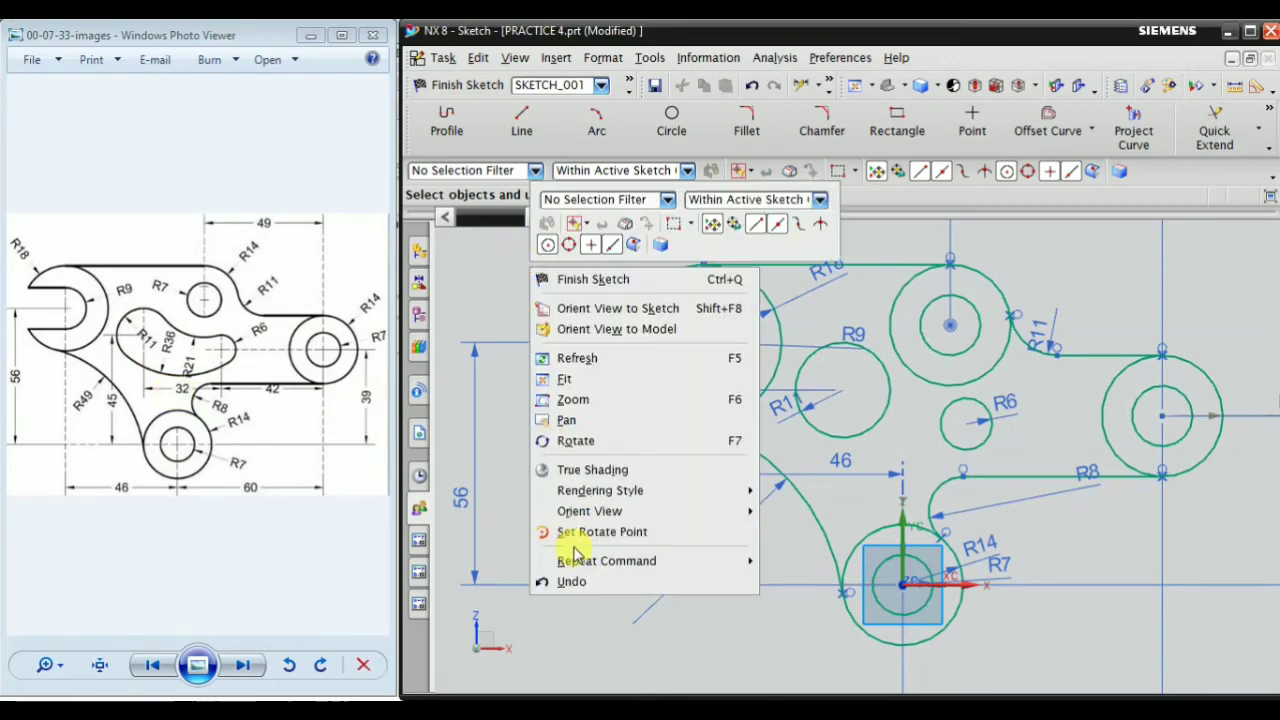
mouse_move(643, 561)
left_click(785, 581)
scroll(850, 375, "up", 3)
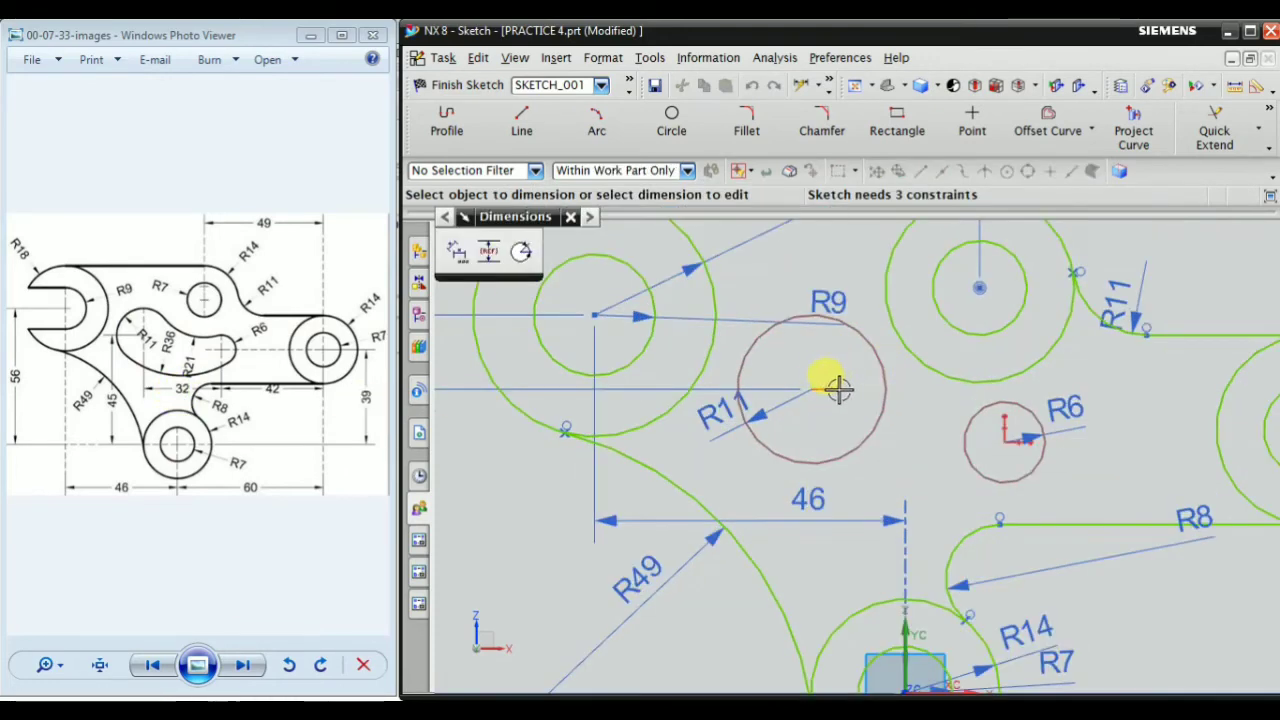
left_click(838, 390)
left_click(1003, 440)
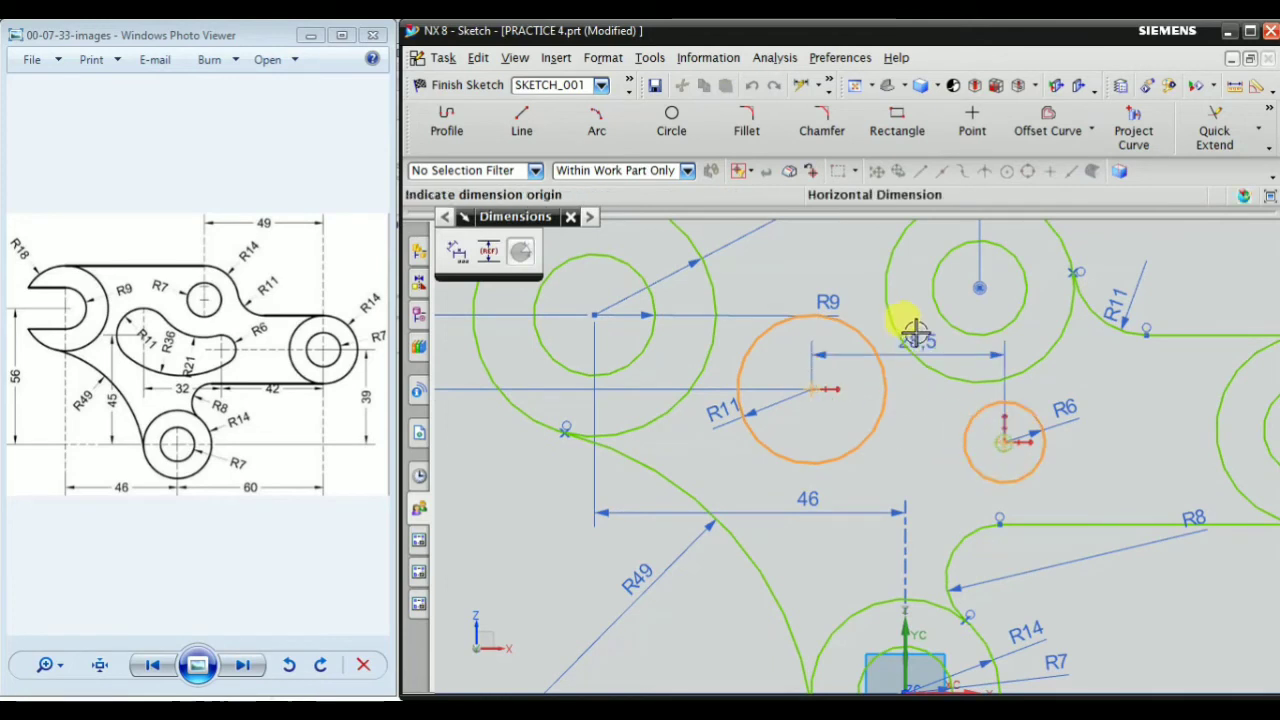
left_click(900, 452)
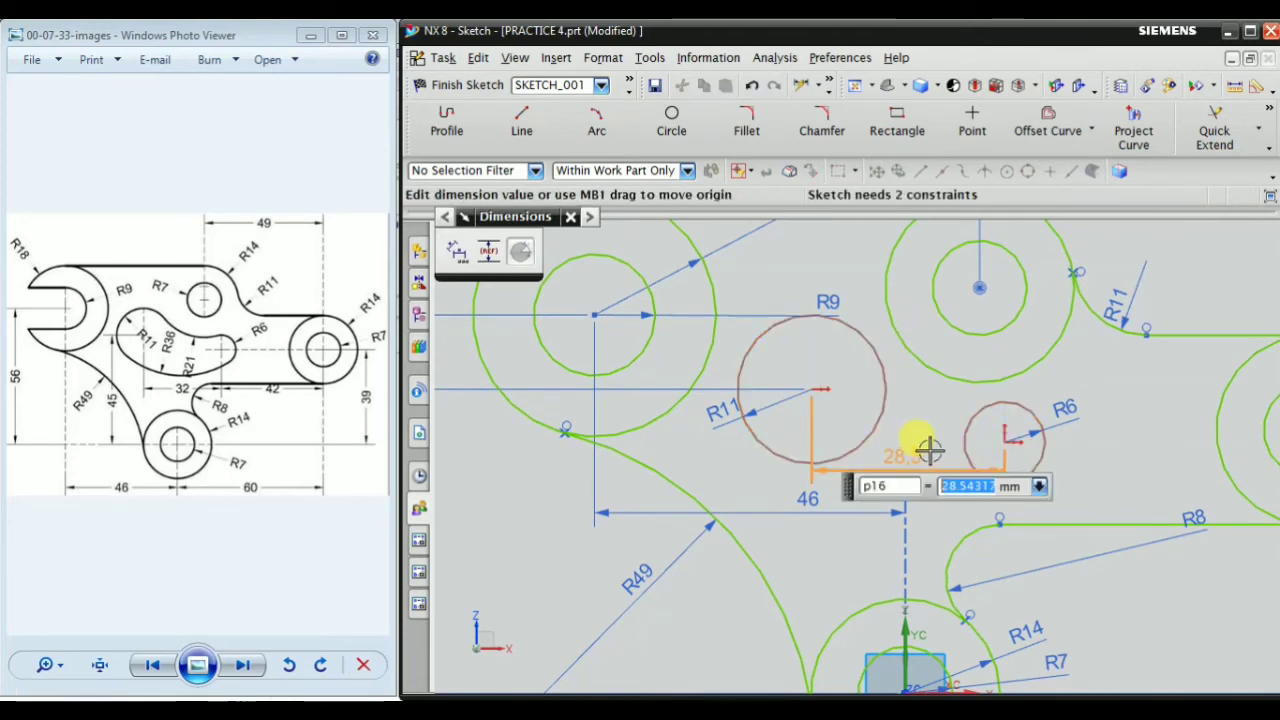
type("32")
key("Return")
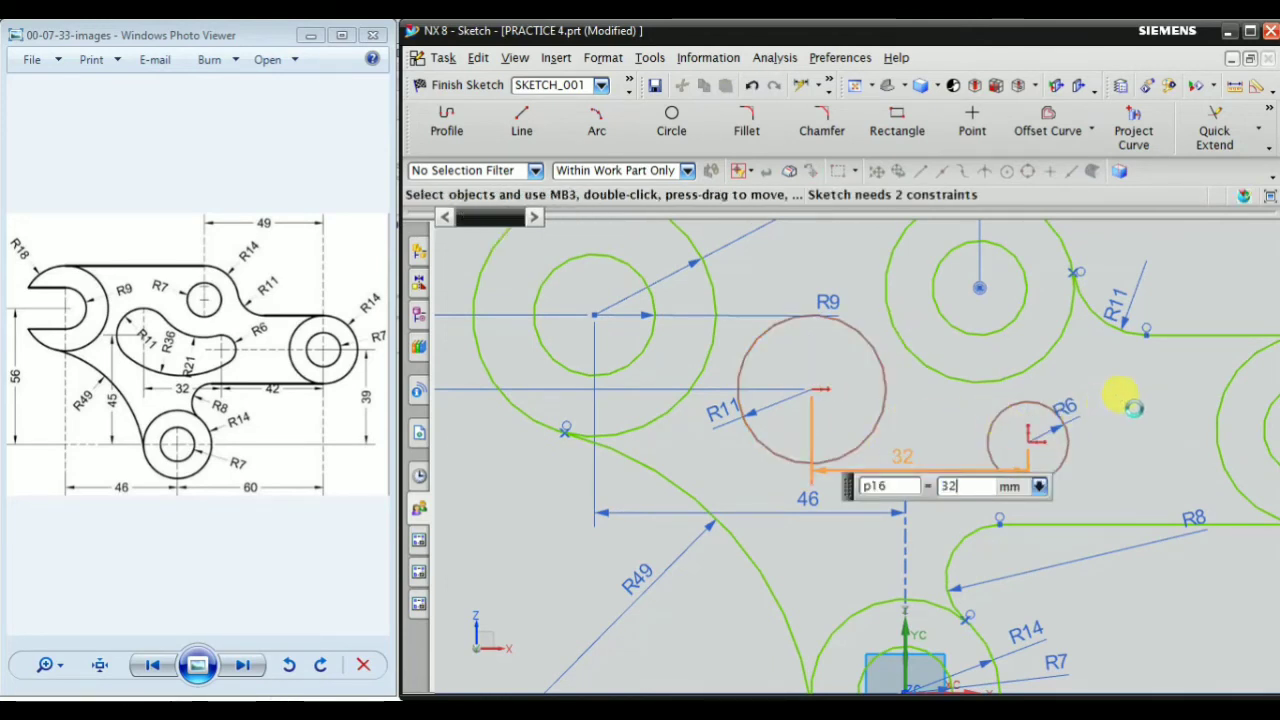
Dimension the horizontal distance from the R6 circle's centre to the centre of the far-right circle pair and set it to 42 mm
scroll(719, 522, "down", 4)
scroll(860, 520, "up", 4)
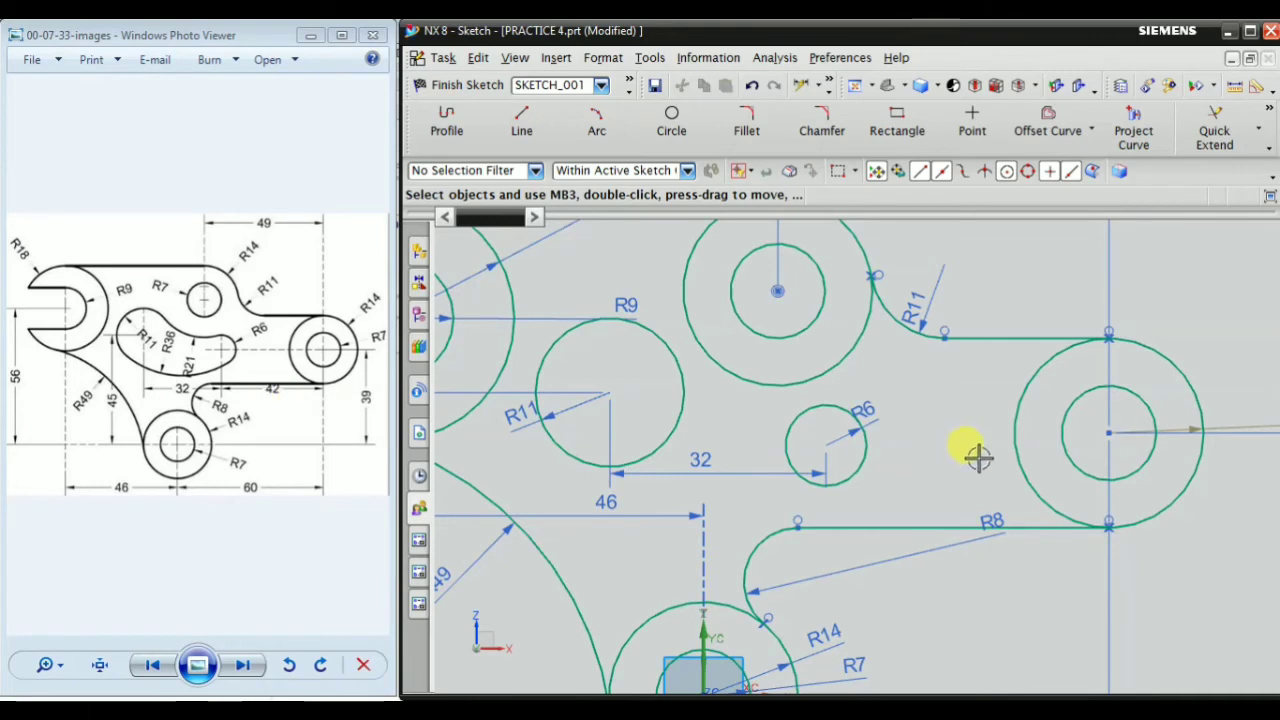
right_click(955, 385)
mouse_move(1035, 355)
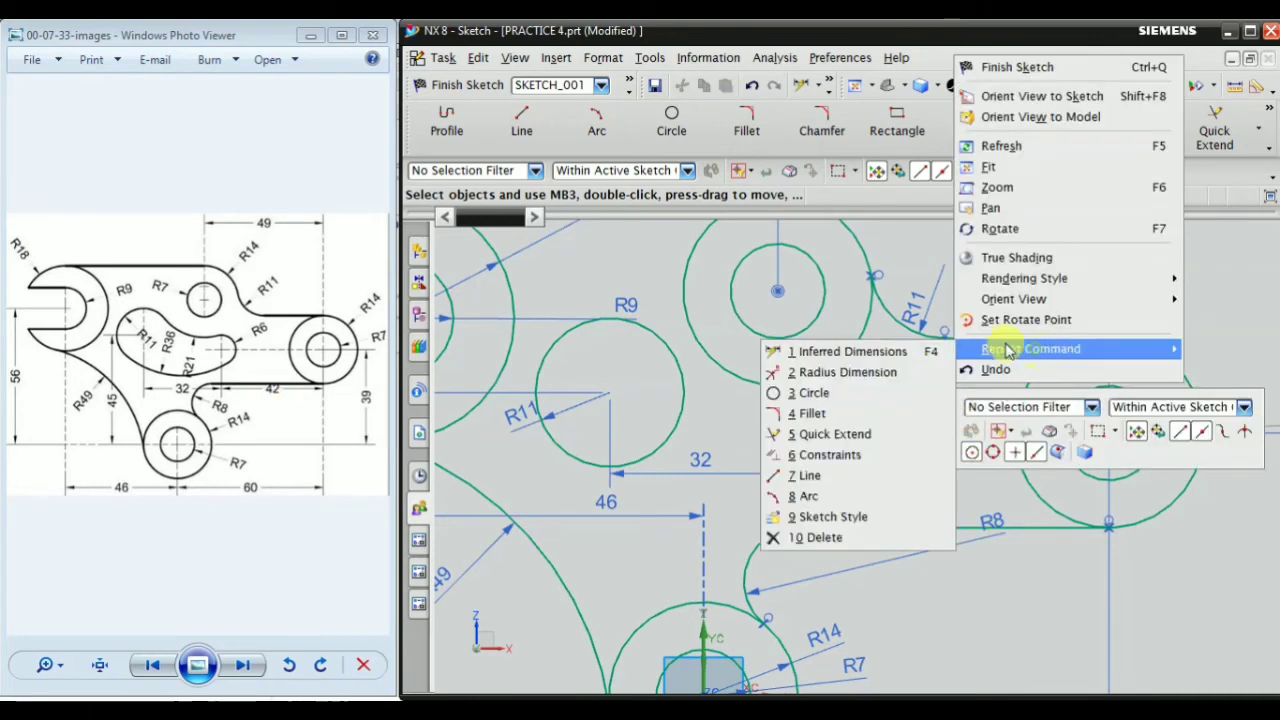
left_click(830, 352)
left_click(820, 440)
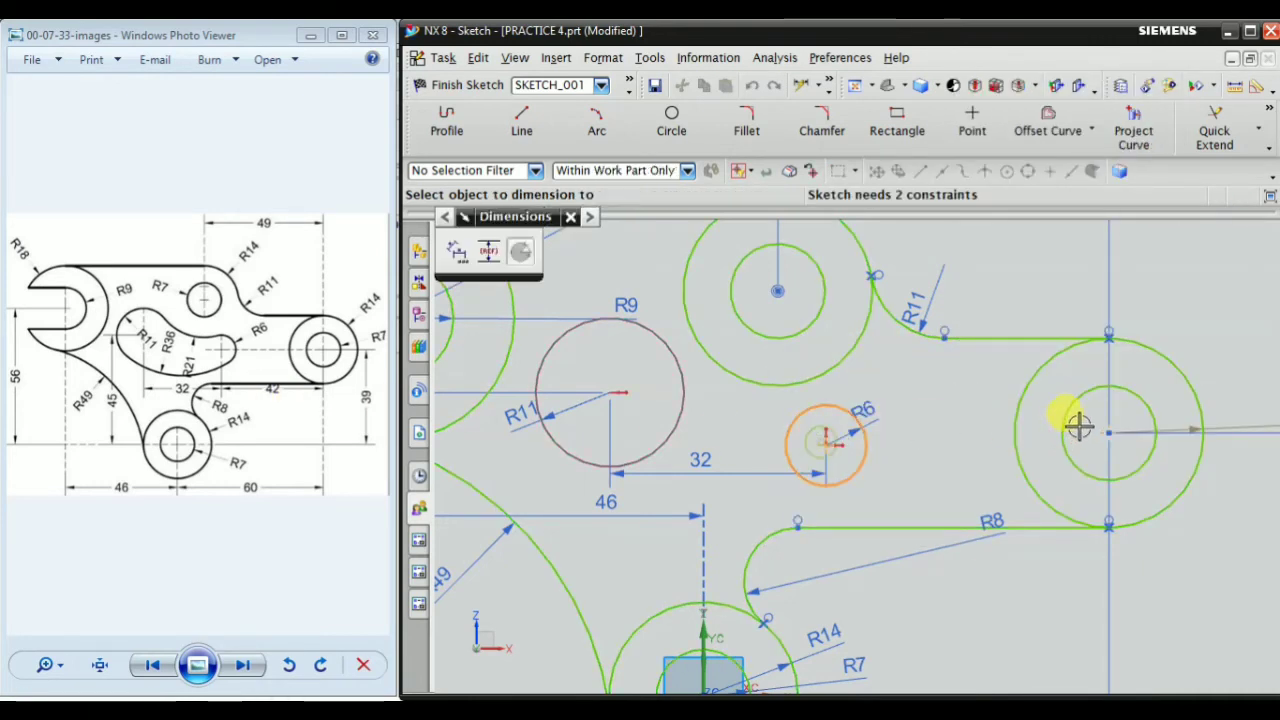
left_click(1100, 425)
left_click(937, 455)
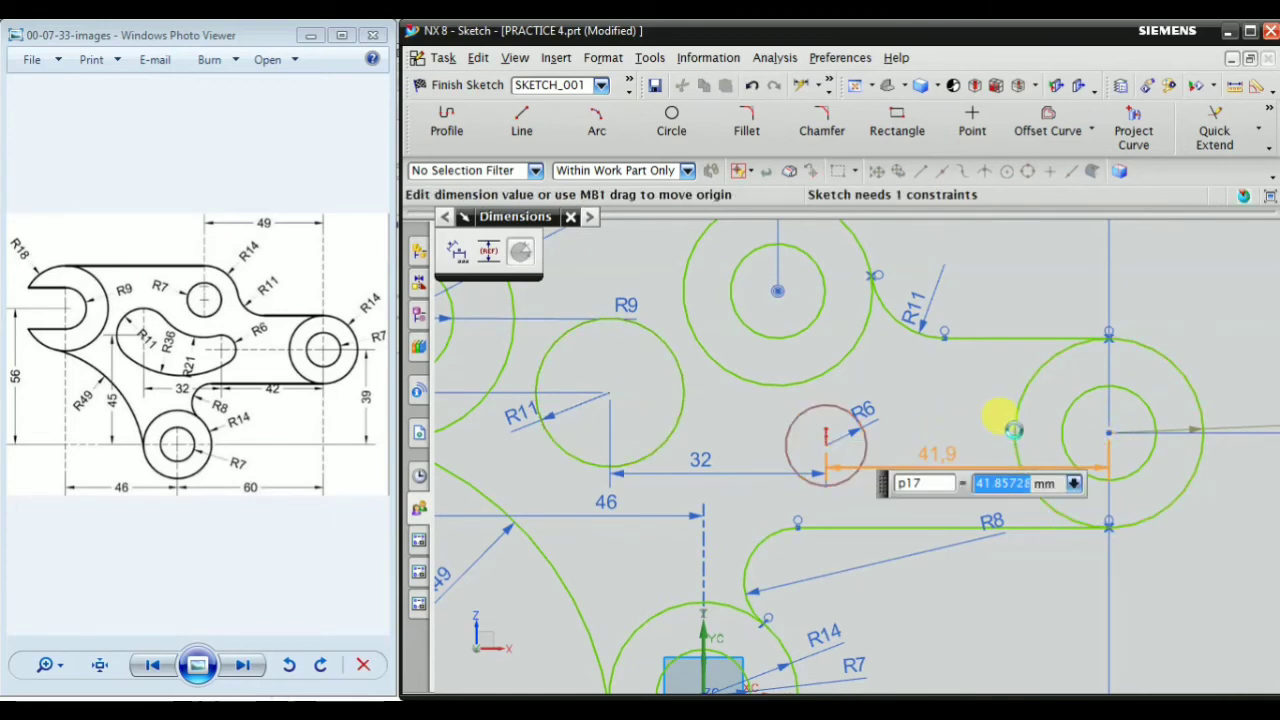
type("42")
key("Return")
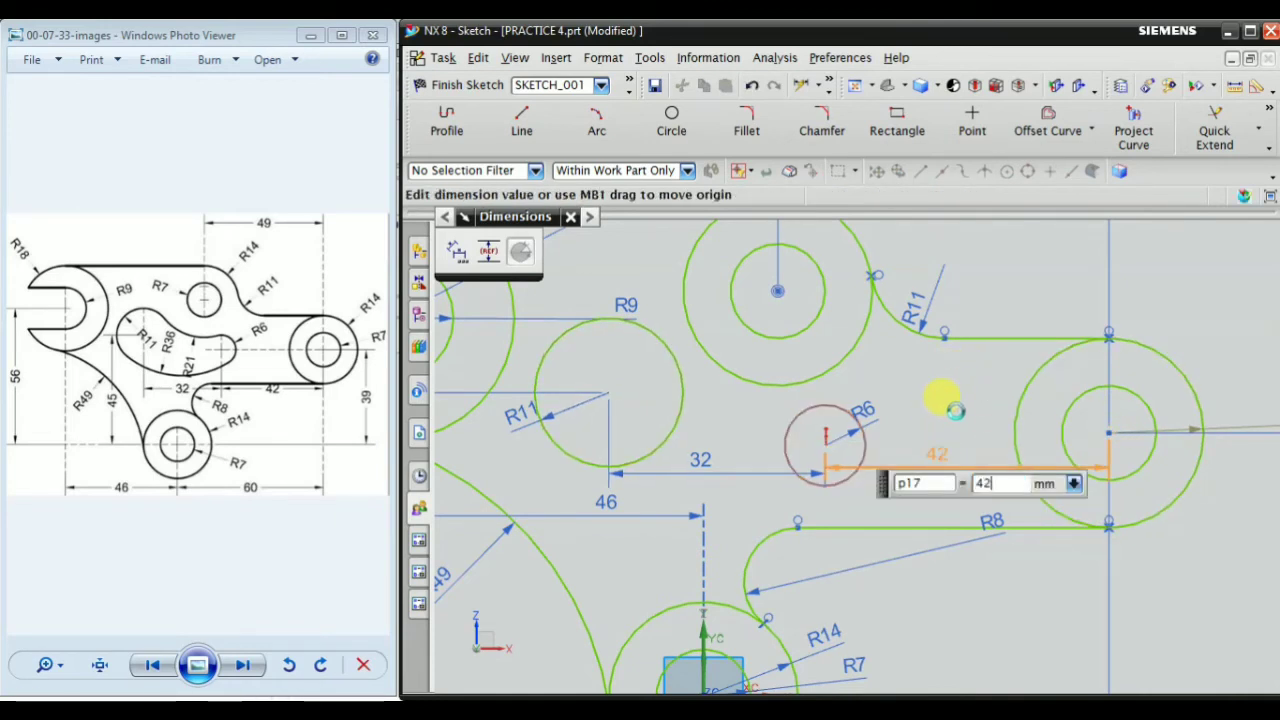
key("Escape")
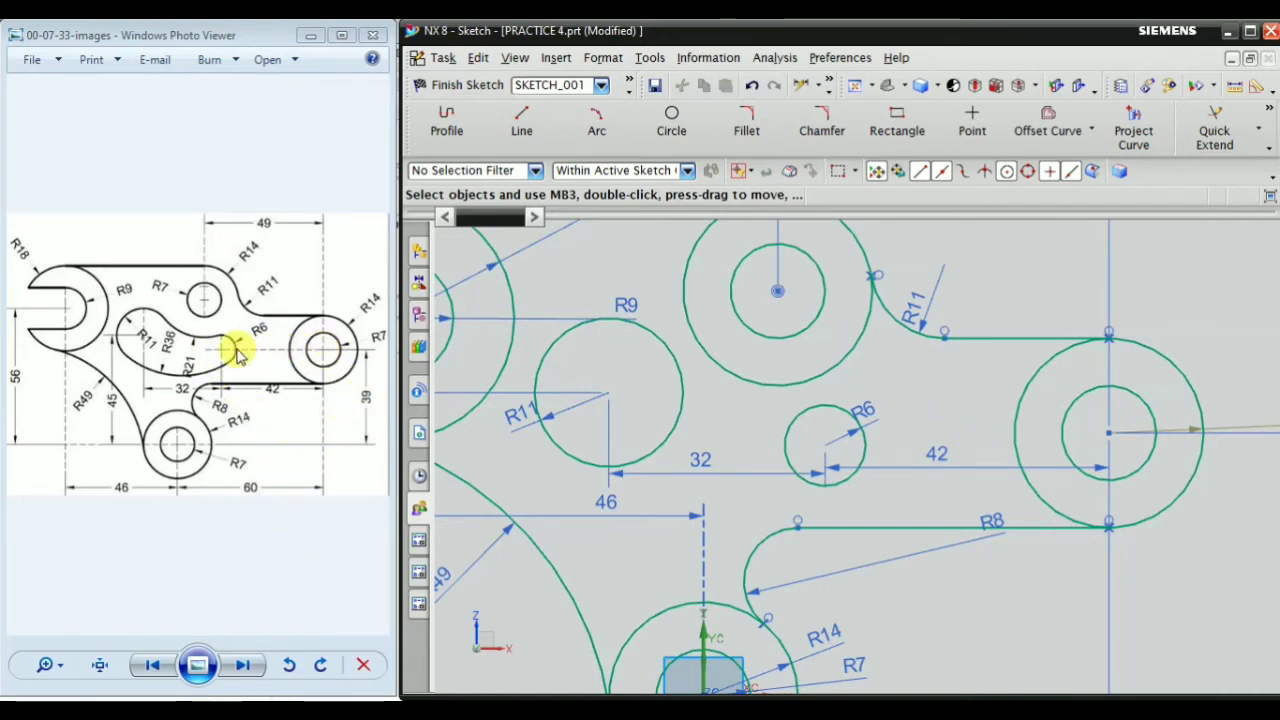
Start the Line command and enable snapping to arc centres
scroll(793, 423, "down", 3)
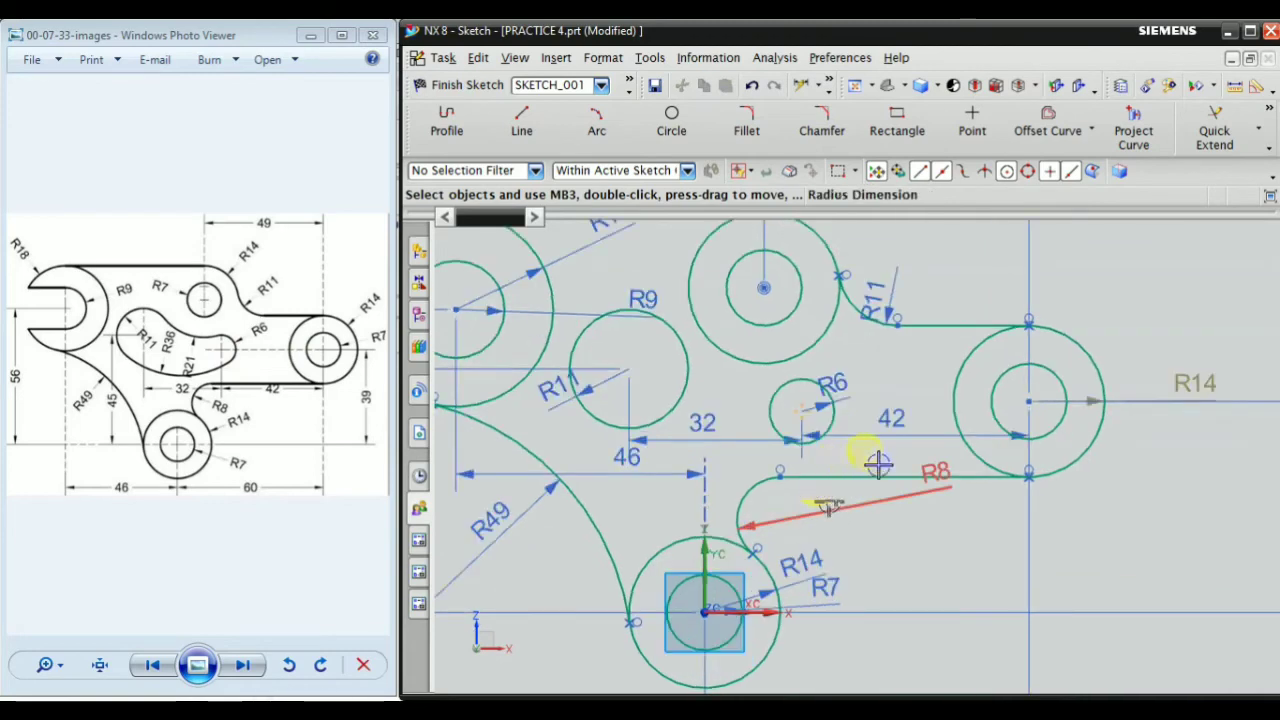
scroll(1022, 567, "up", 2)
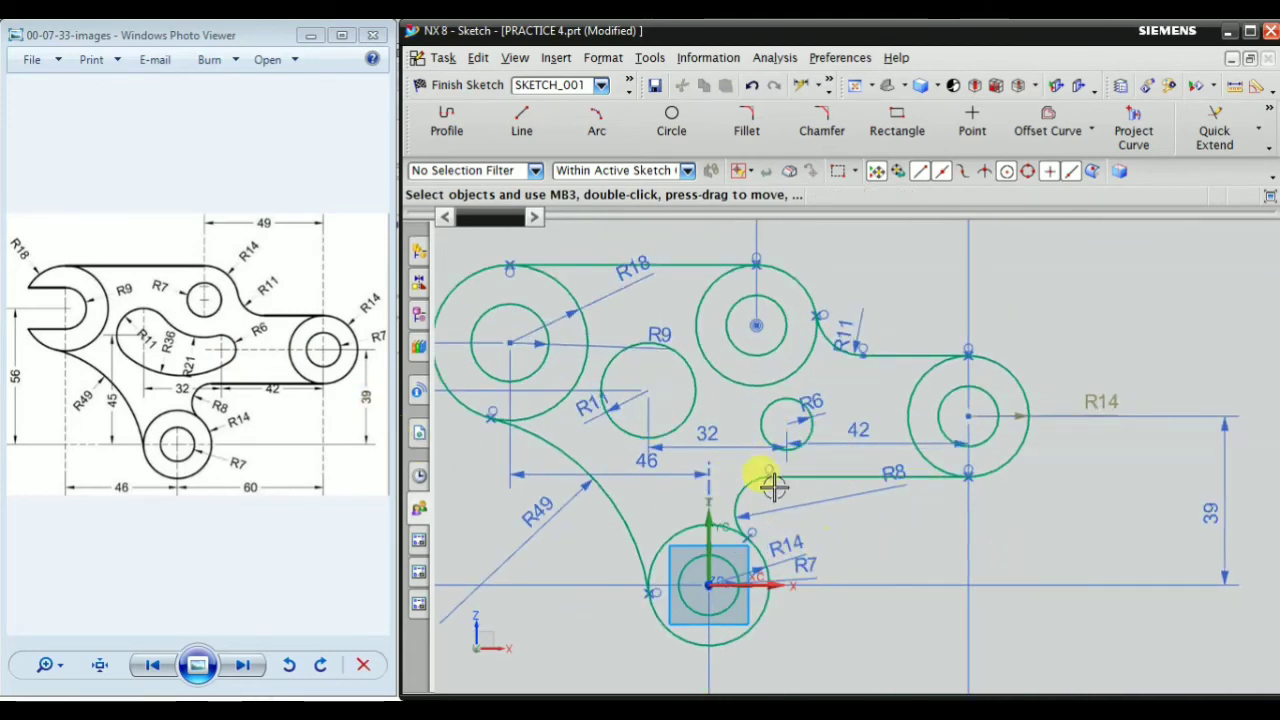
middle_click_drag(941, 527, 922, 492, "shift")
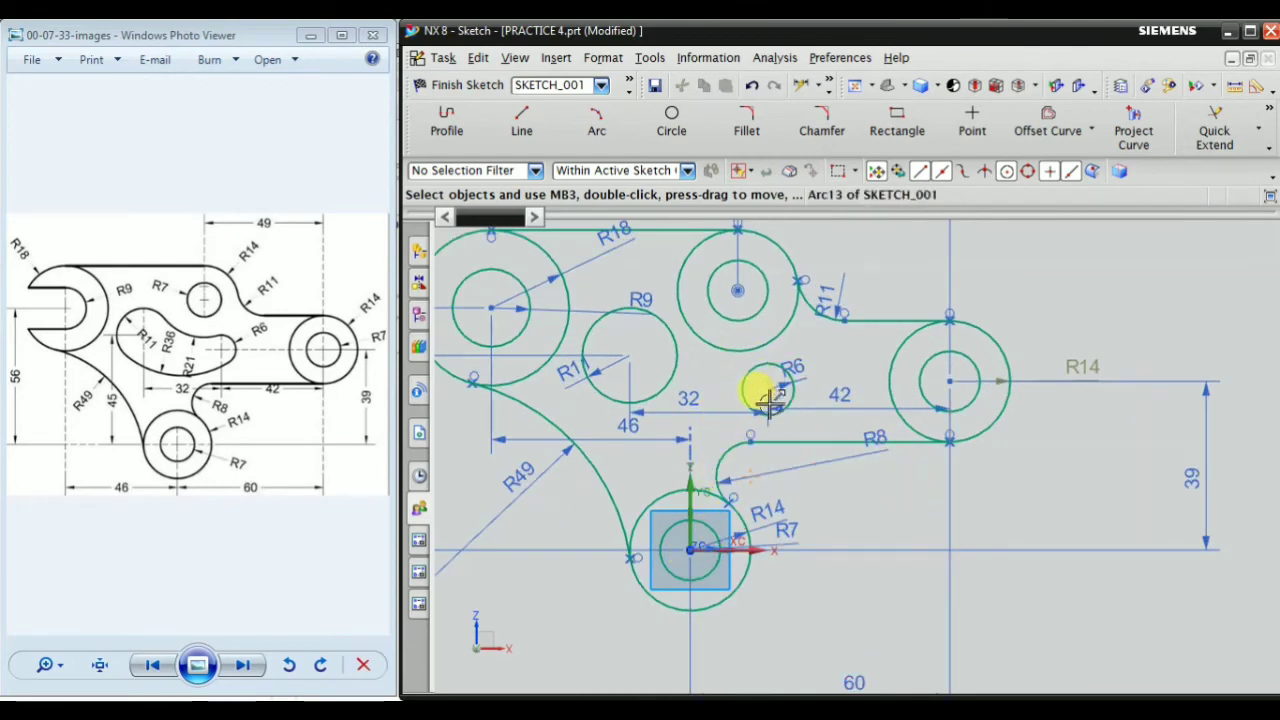
scroll(928, 367, "up", 2)
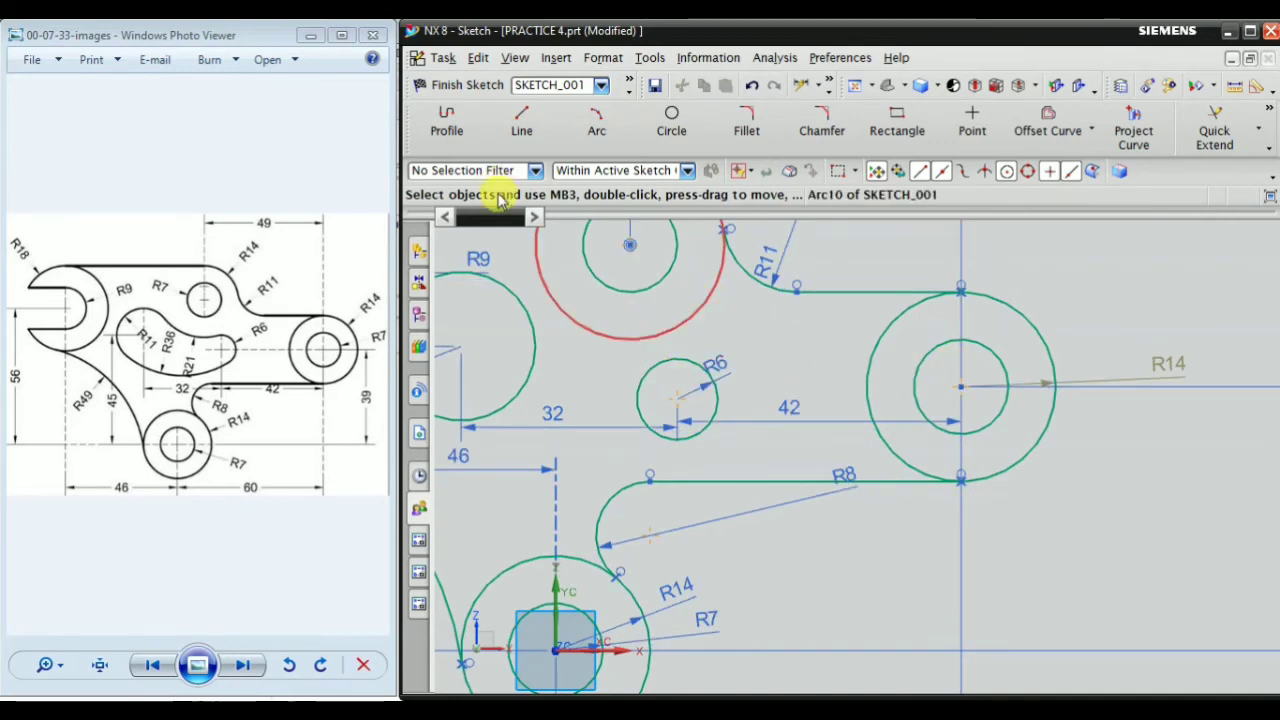
left_click(520, 125)
scroll(638, 372, "up", 2)
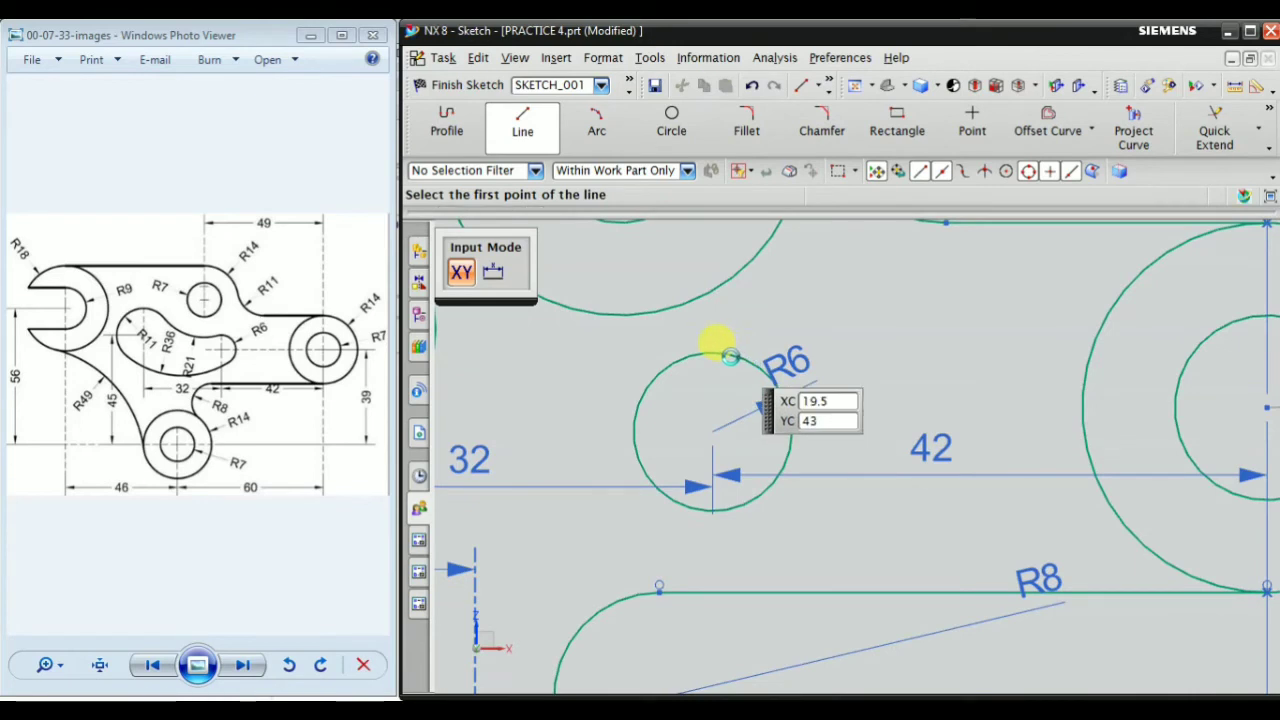
scroll(800, 375, "up", 3)
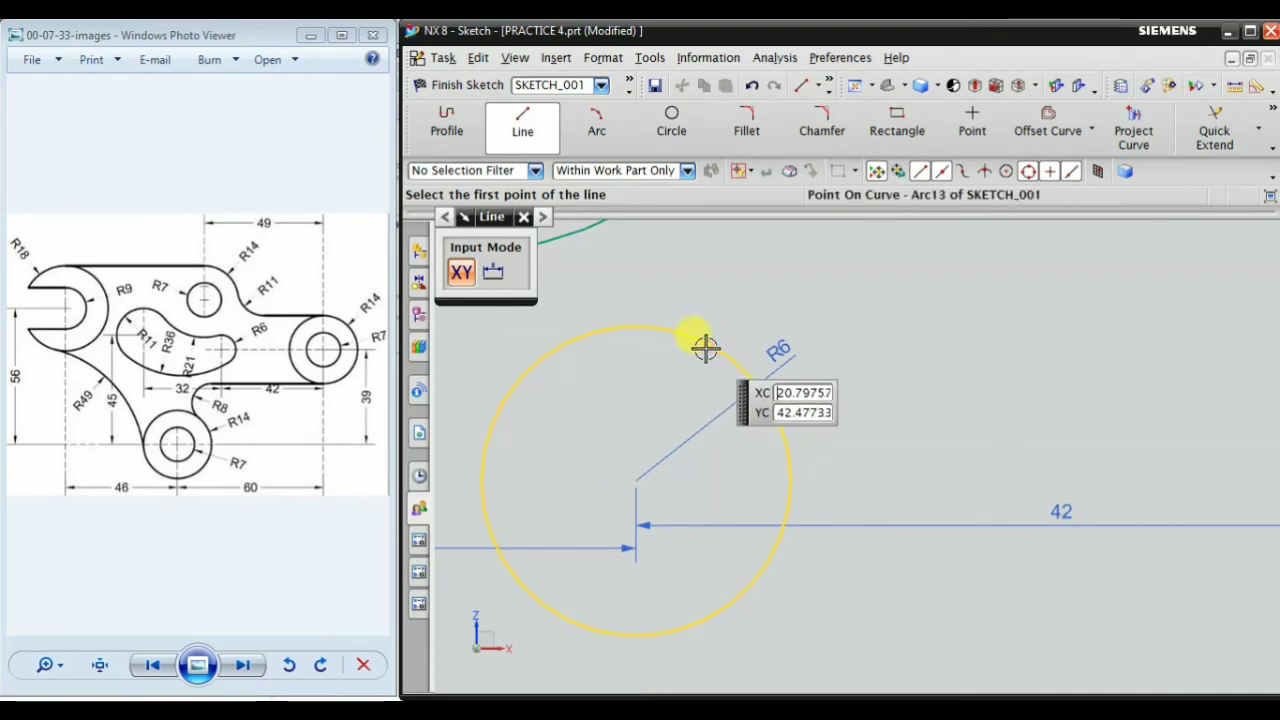
scroll(820, 358, "down", 1)
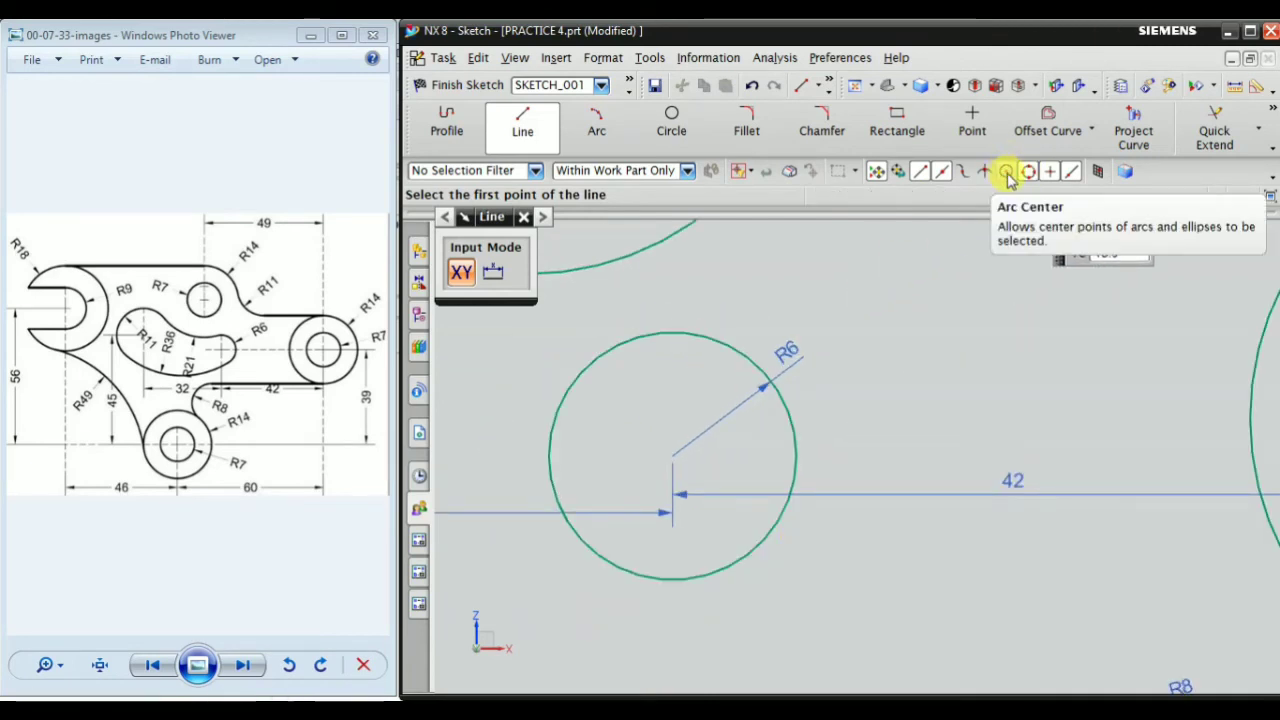
left_click(1008, 173)
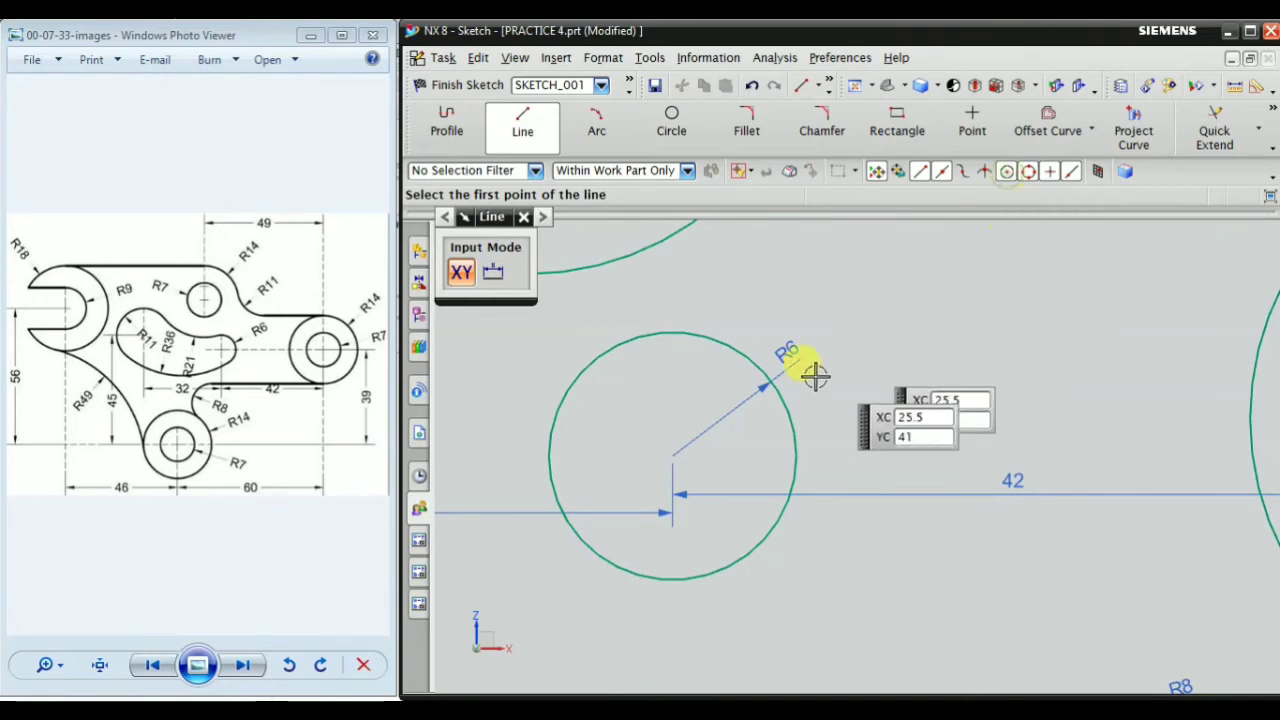
Try to draw a line from the R6 circle's centre to the centre of the far-right circle pair and undo it
left_click(733, 360)
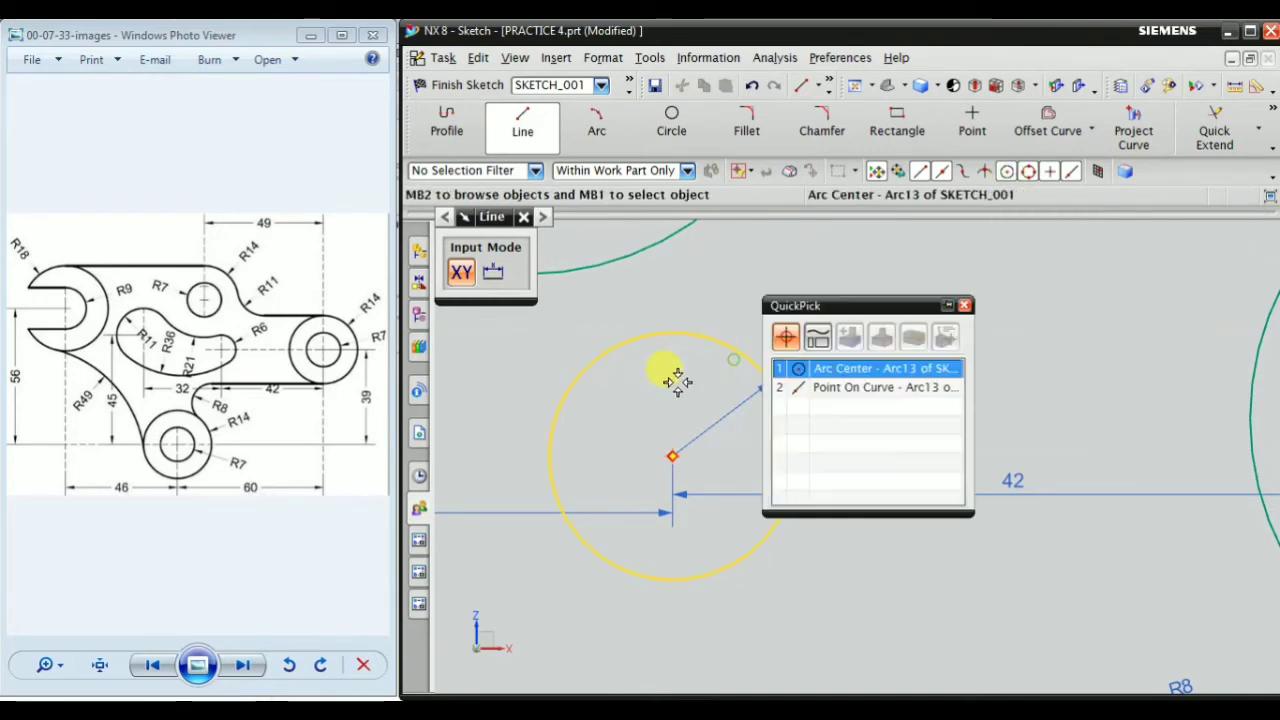
left_click(820, 369)
scroll(740, 393, "down", 2)
scroll(1143, 411, "up", 3)
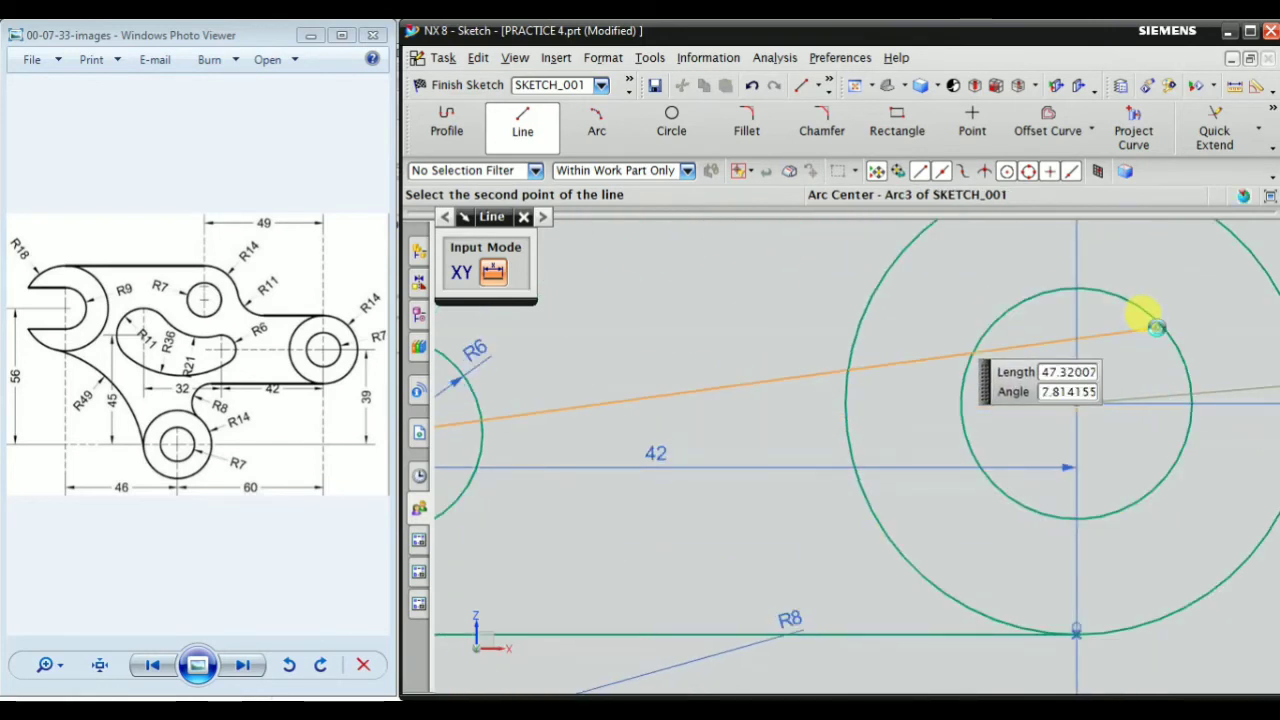
left_click(1153, 326)
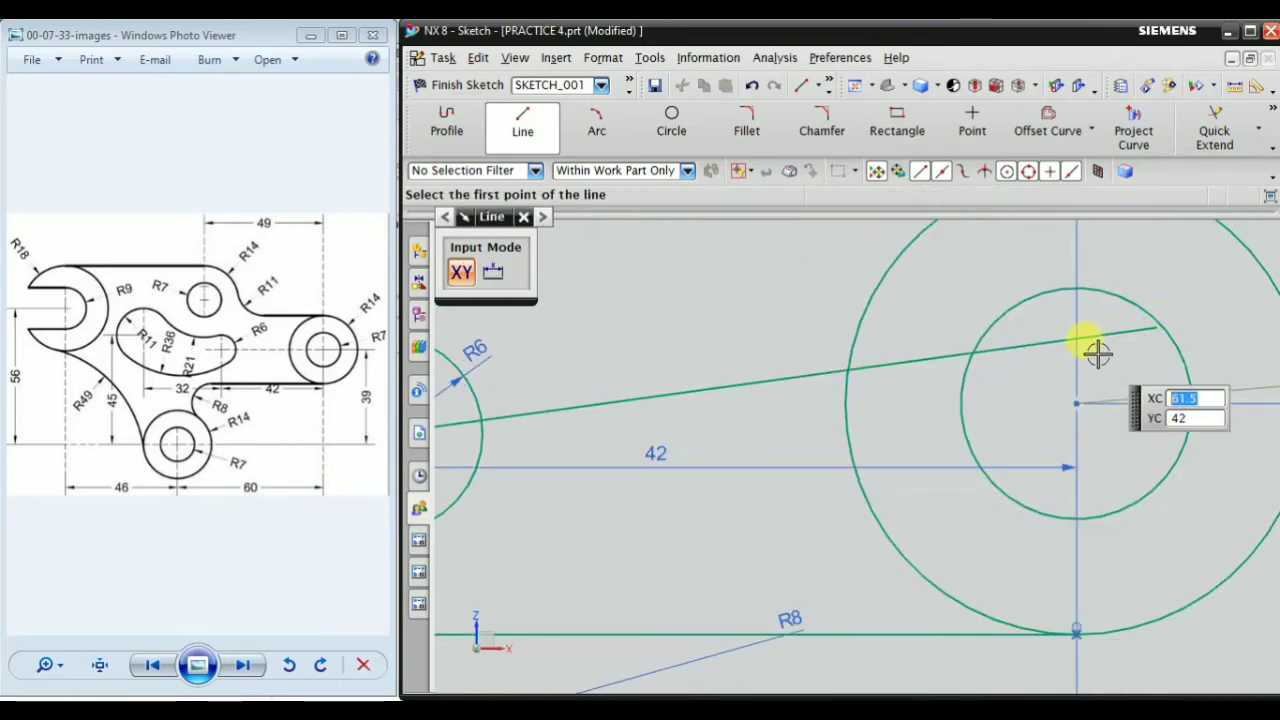
left_click(755, 90)
Draw a line from the R6 circle's centre to the centre of the far-right circle pair
scroll(866, 417, "down", 2)
scroll(563, 354, "up", 2)
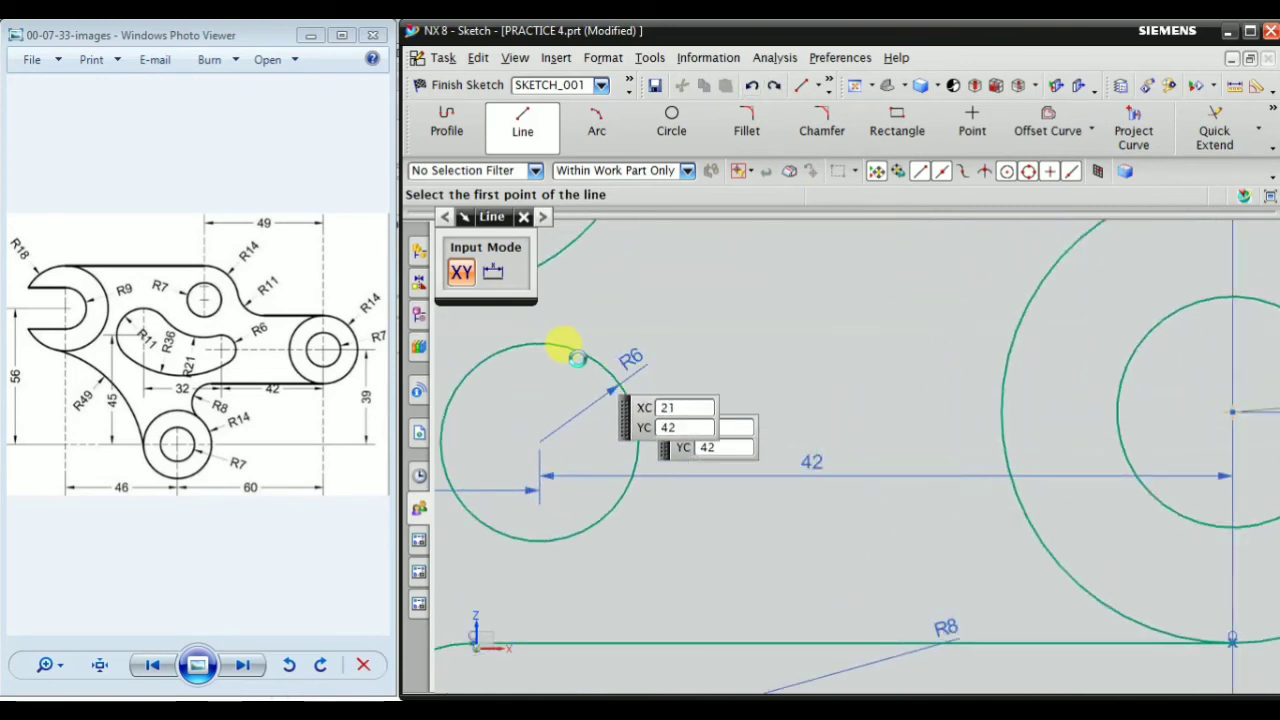
left_click(560, 337)
scroll(705, 355, "down", 2)
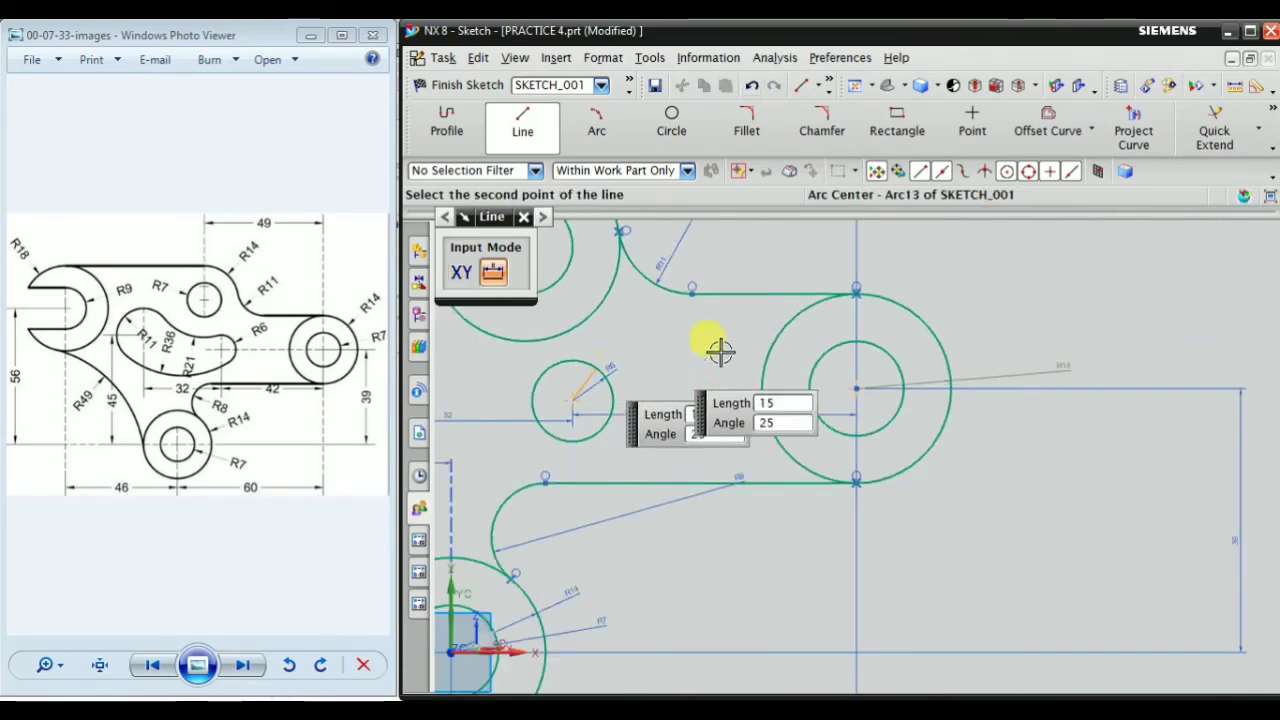
scroll(895, 370, "up", 4)
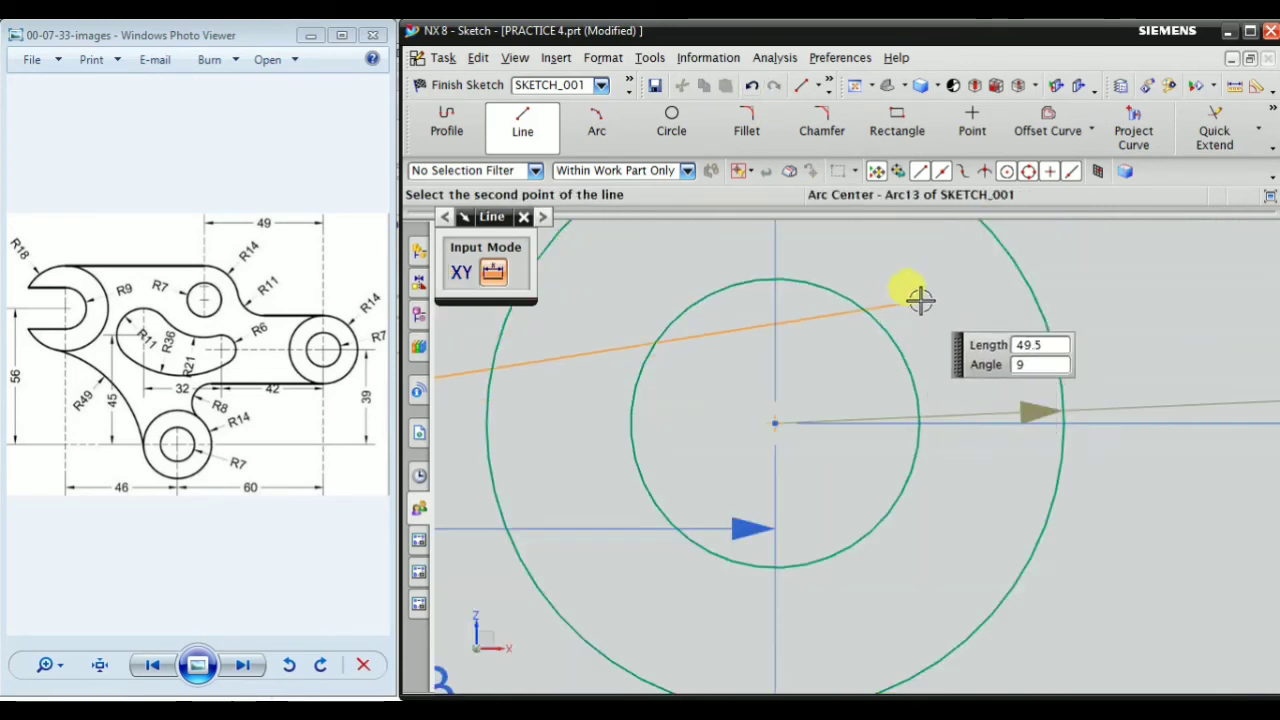
left_click(880, 333)
key("Escape")
scroll(957, 337, "down", 4)
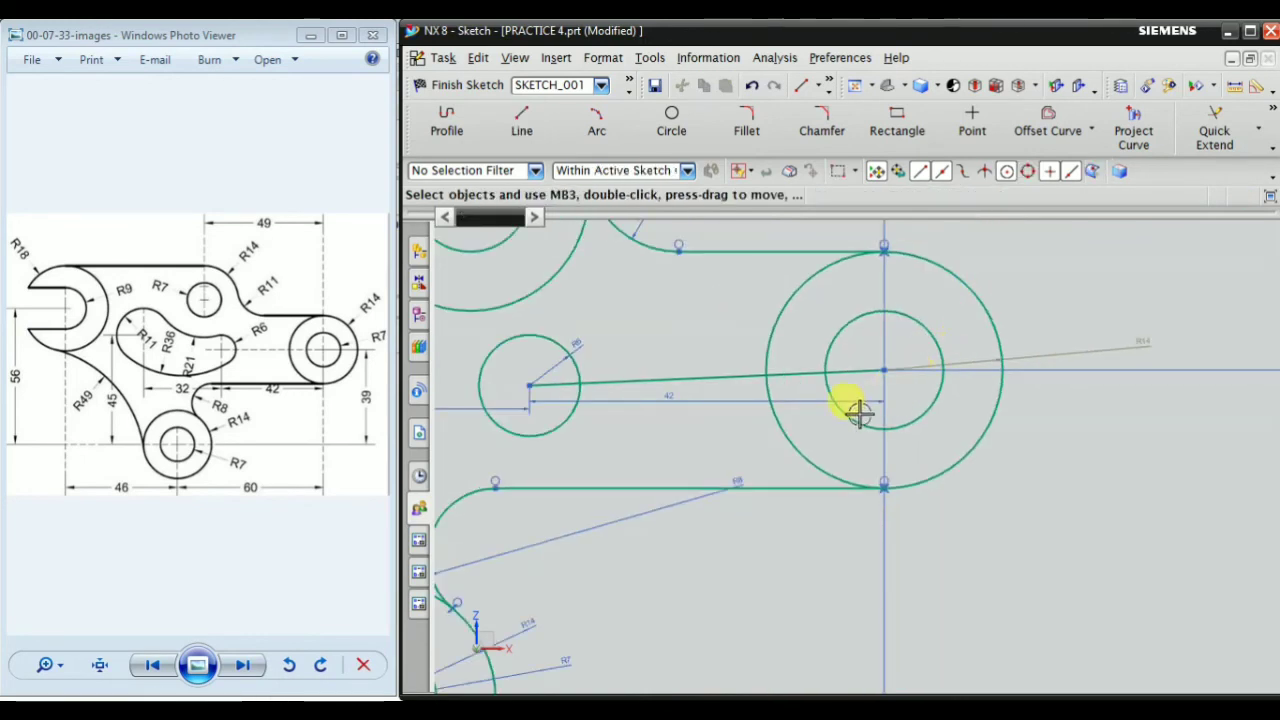
Convert the line between the R6 circle and the far-right circle pair to a reference line
scroll(622, 449, "up", 1)
scroll(587, 424, "up", 2)
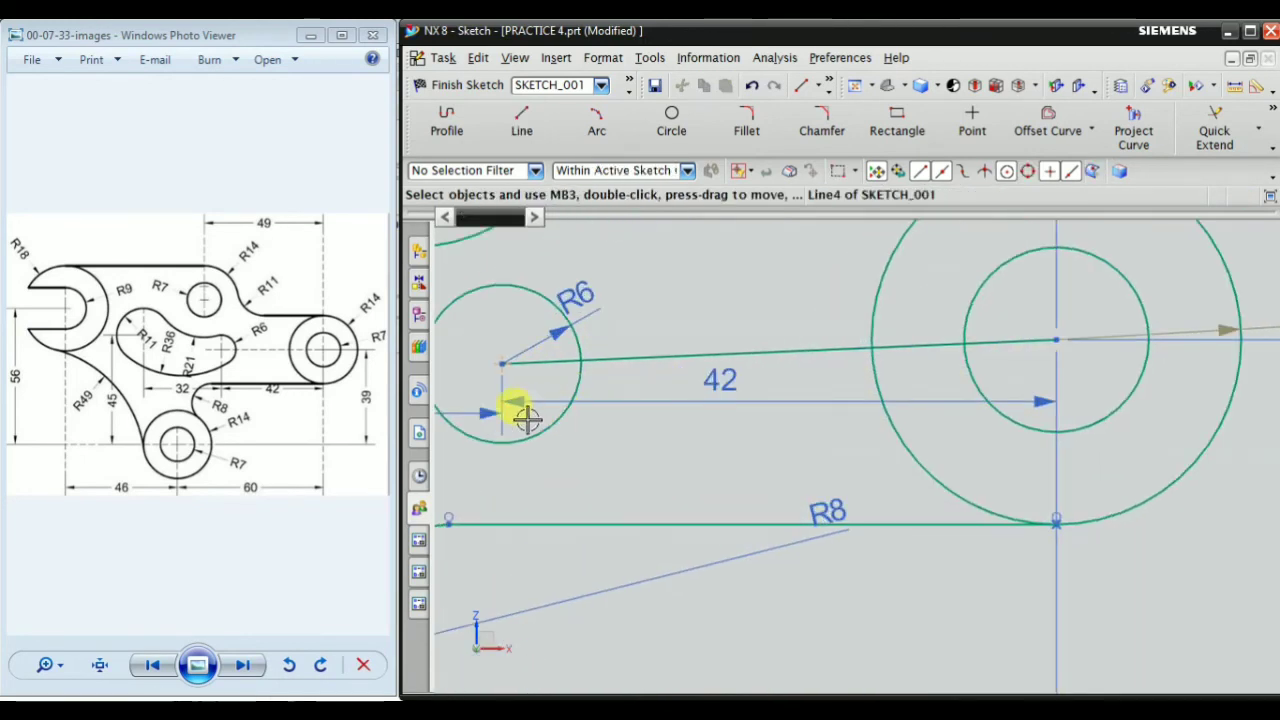
scroll(527, 418, "down", 3)
scroll(714, 414, "up", 2)
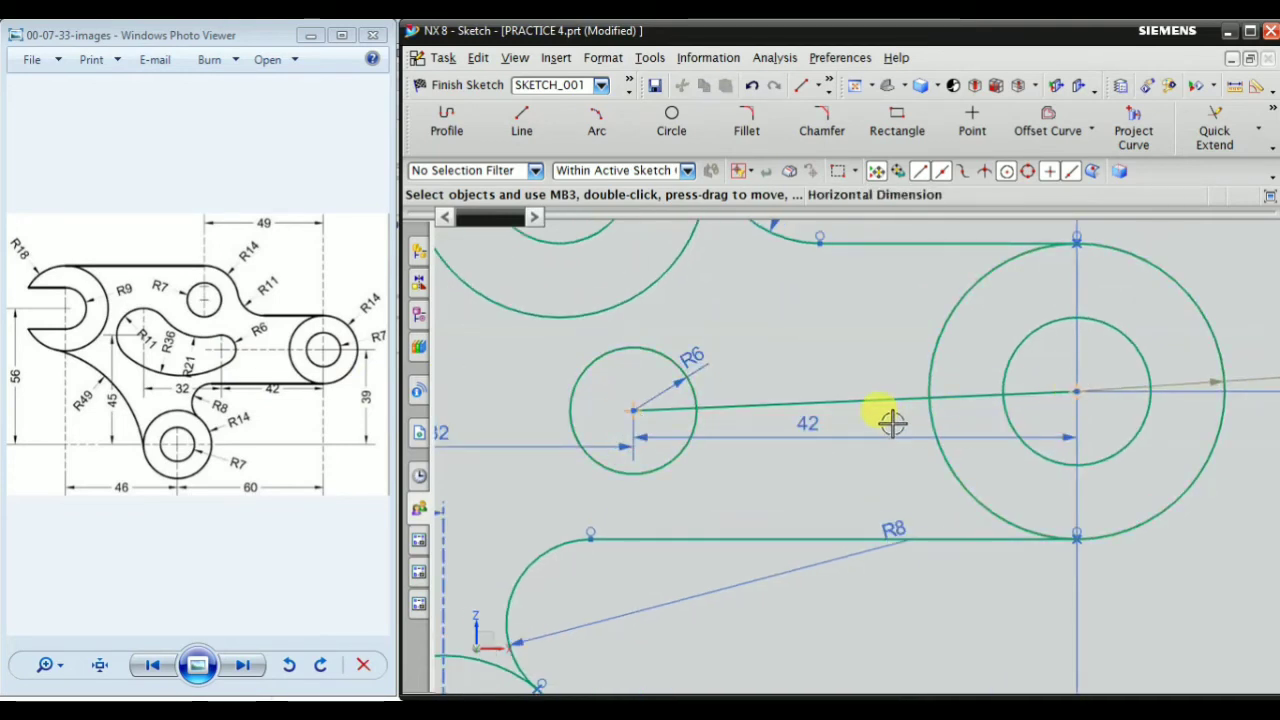
right_click(834, 398)
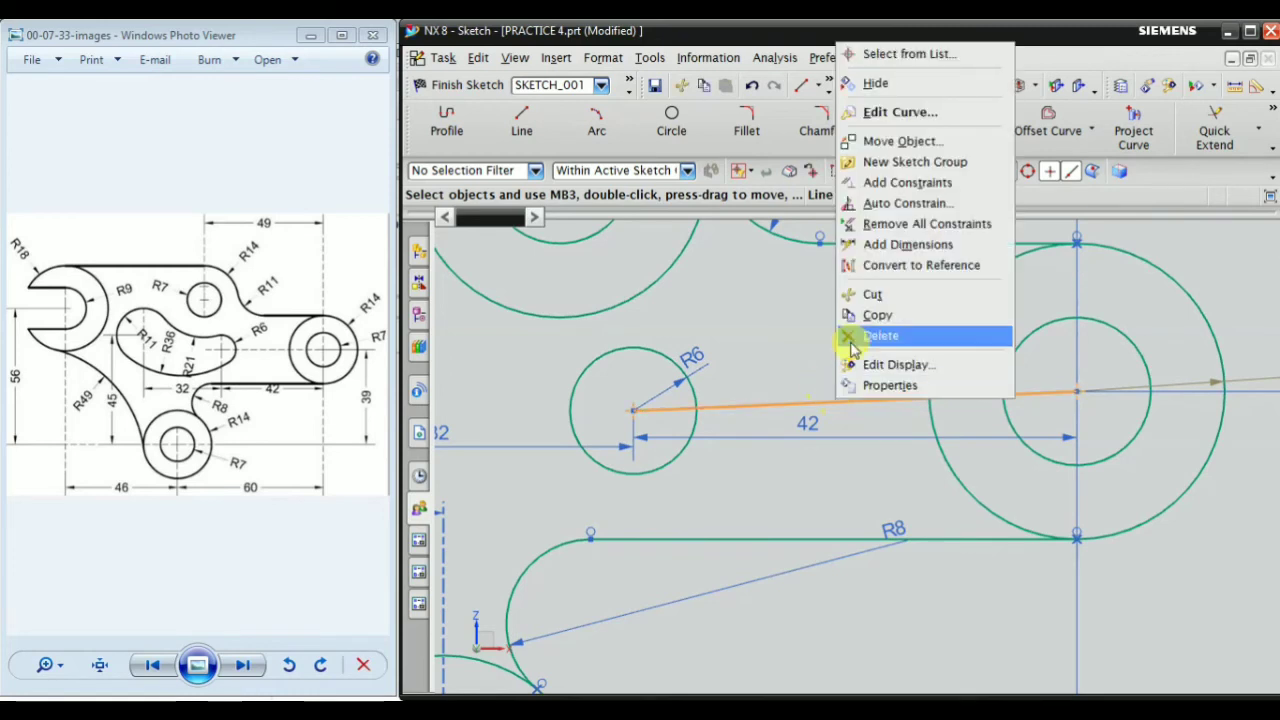
left_click(924, 272)
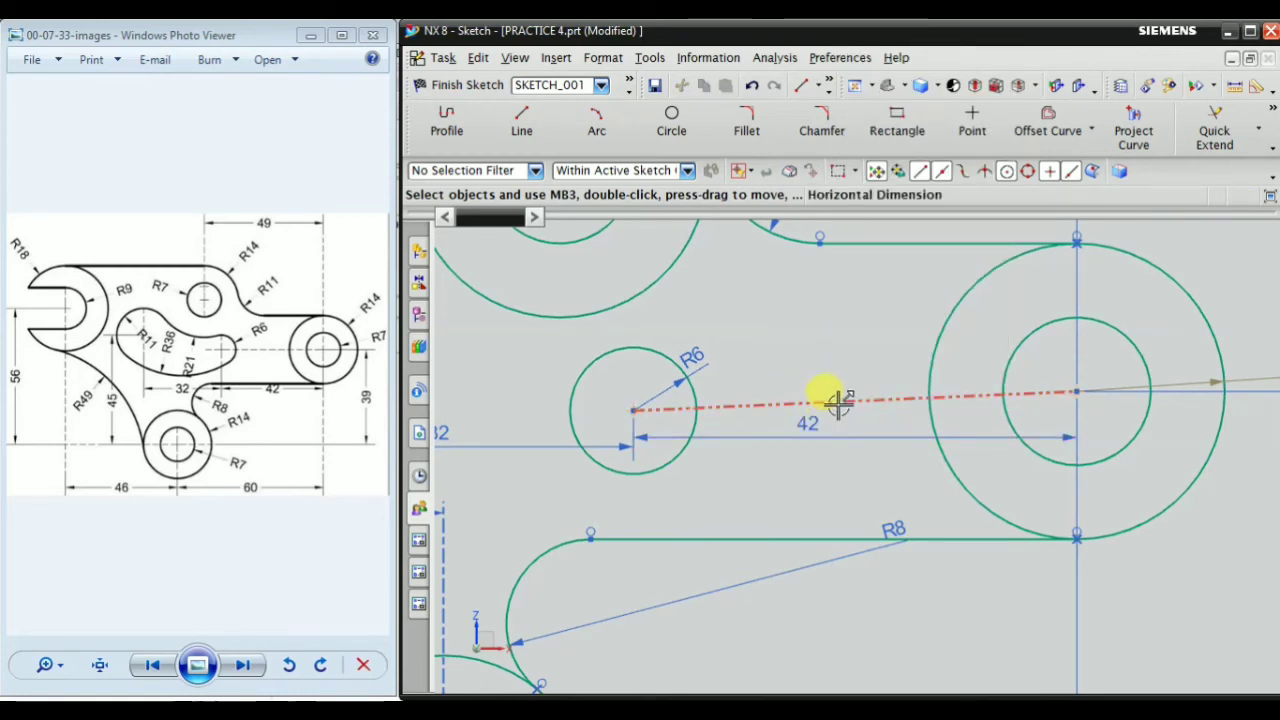
Add a horizontal constraint to the reference line joining the R6 circle's centre to the far-right circle pair
right_click(838, 400)
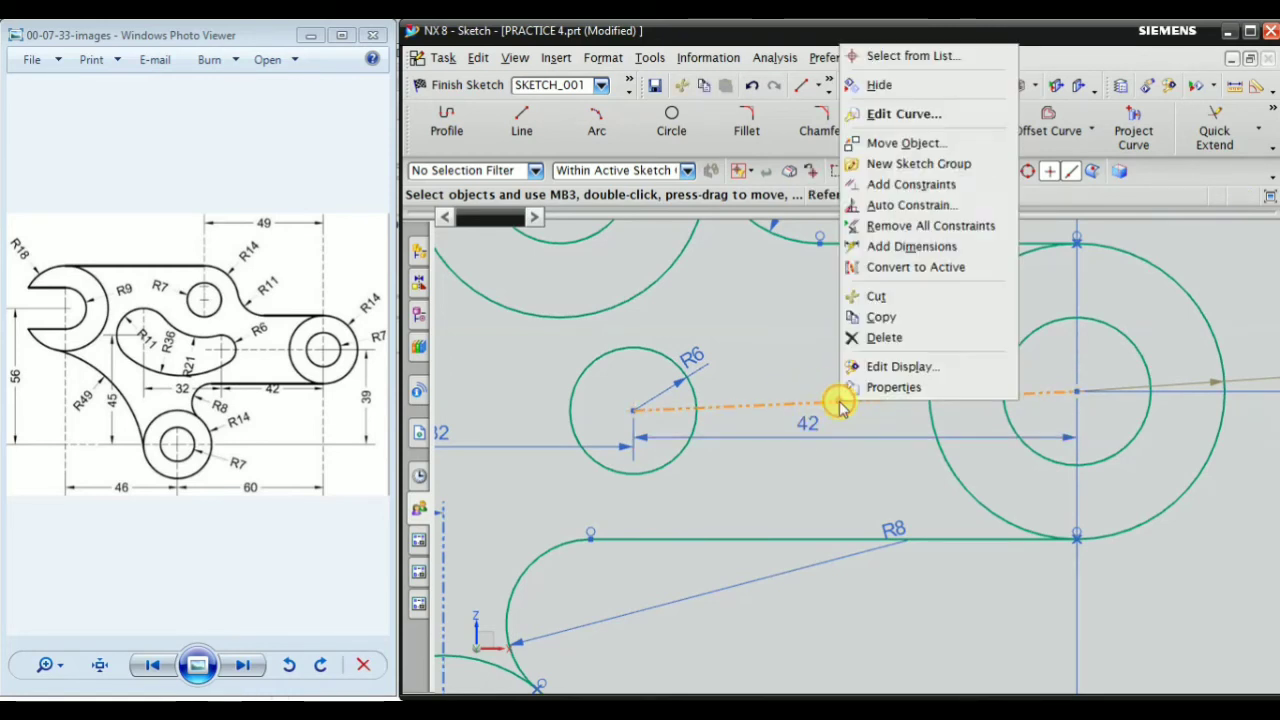
left_click(911, 184)
left_click(634, 408)
left_click(550, 278)
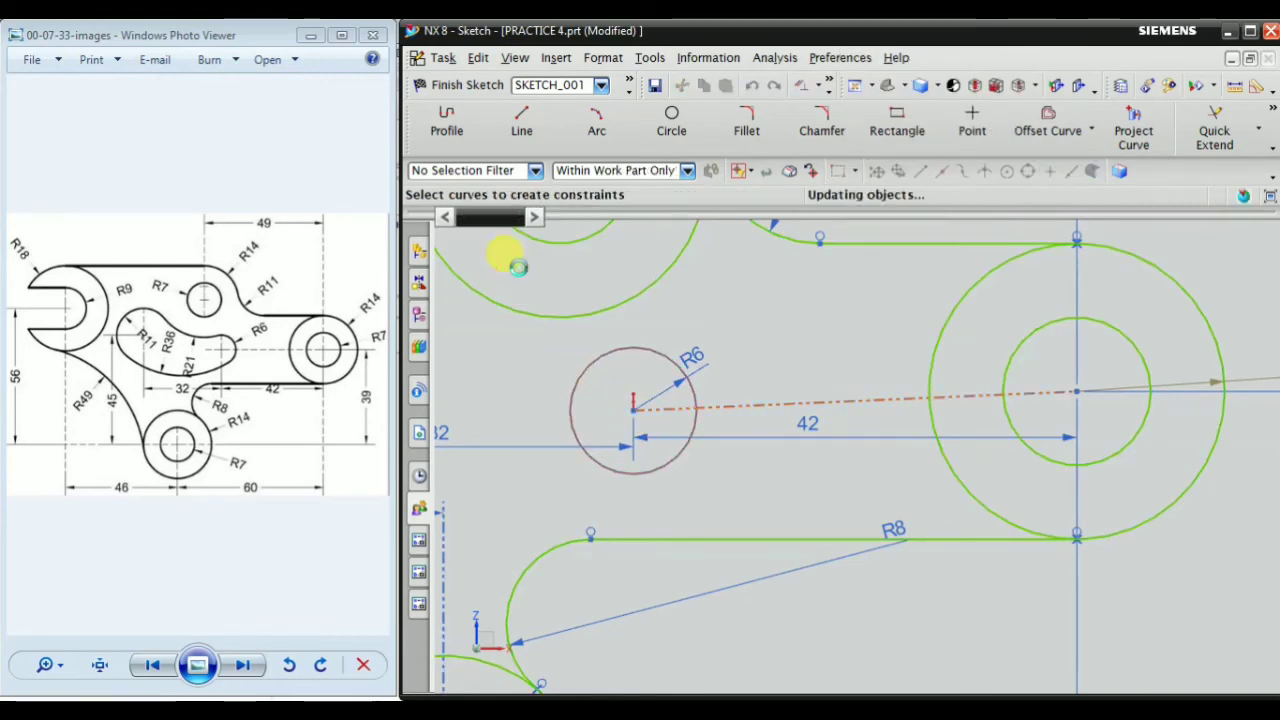
scroll(806, 420, "down", 4)
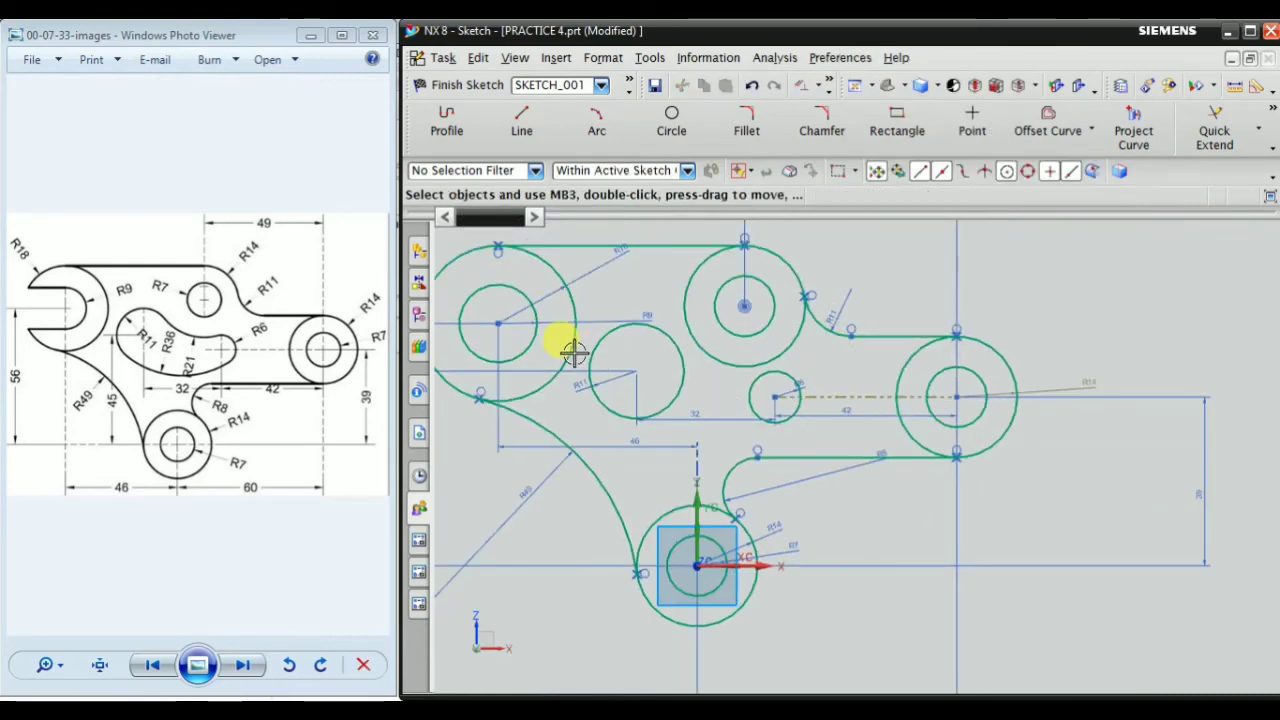
scroll(573, 352, "up", 2)
scroll(840, 405, "up", 2)
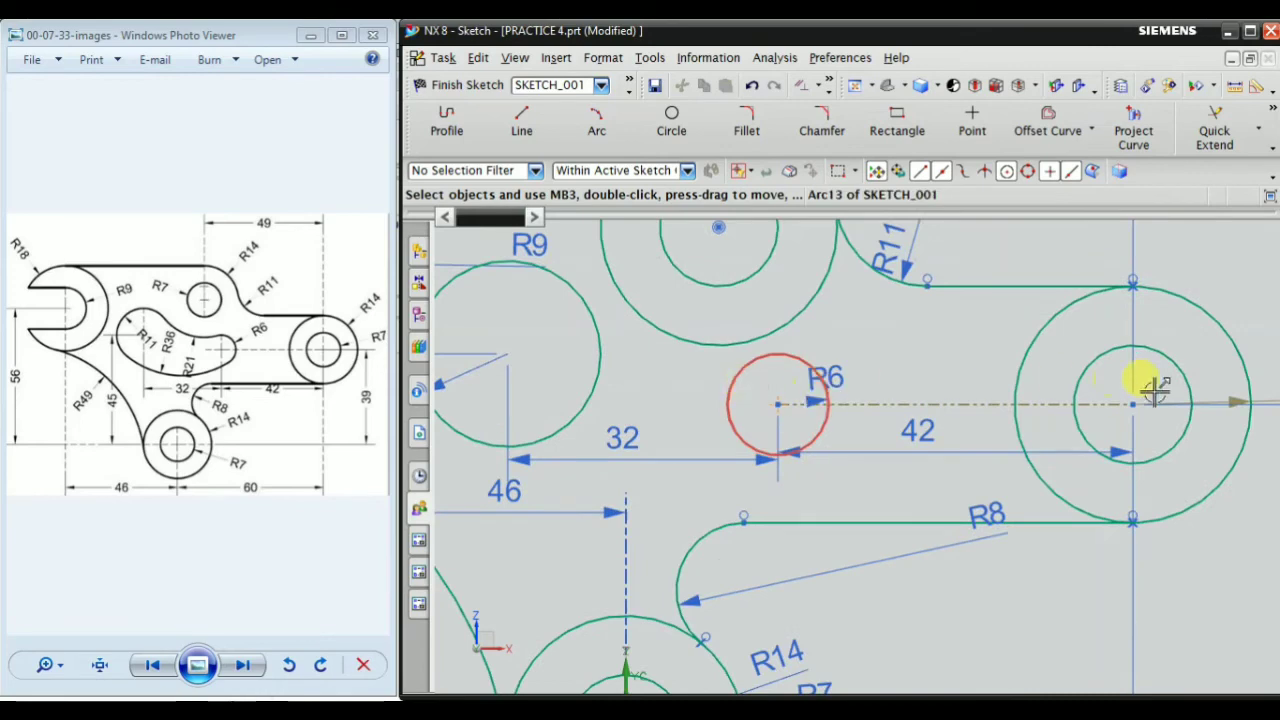
scroll(983, 432, "down", 3)
scroll(1200, 466, "up", 1)
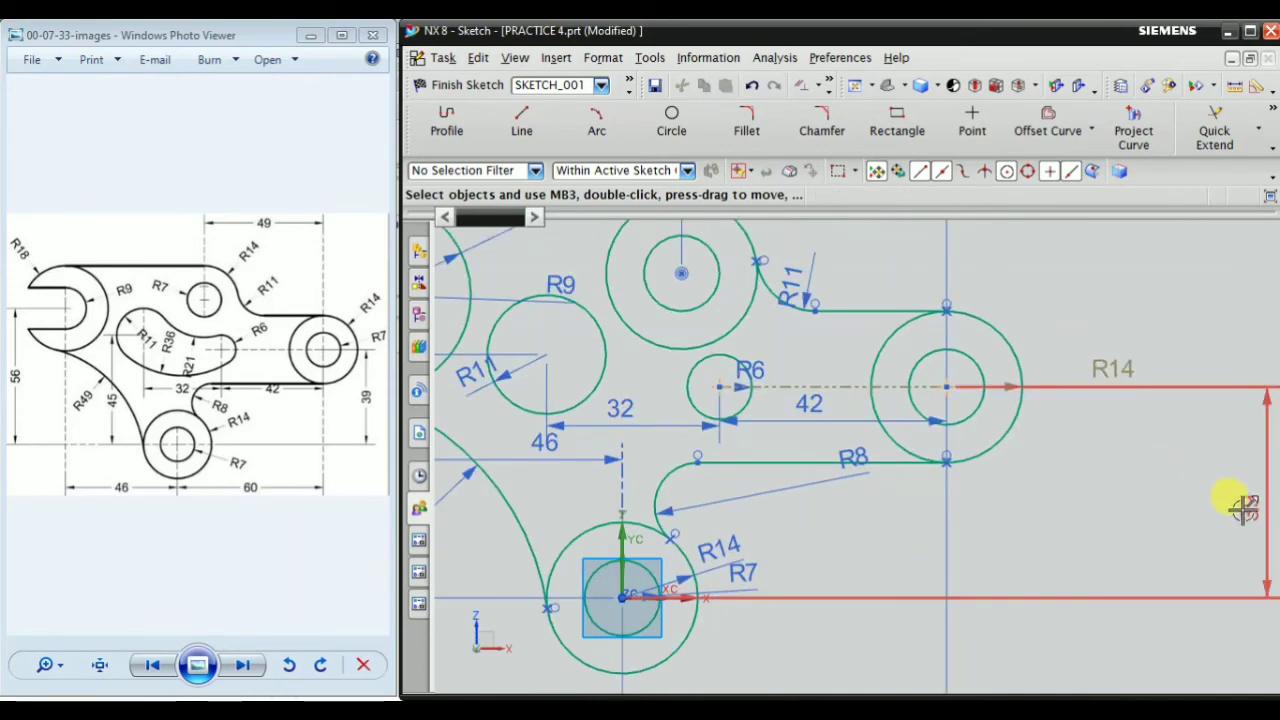
Move the 39 mm vertical dimension closer to the far-right circle pair
left_click_drag(1248, 510, 1096, 502)
scroll(1134, 494, "down", 3)
scroll(1089, 480, "up", 2)
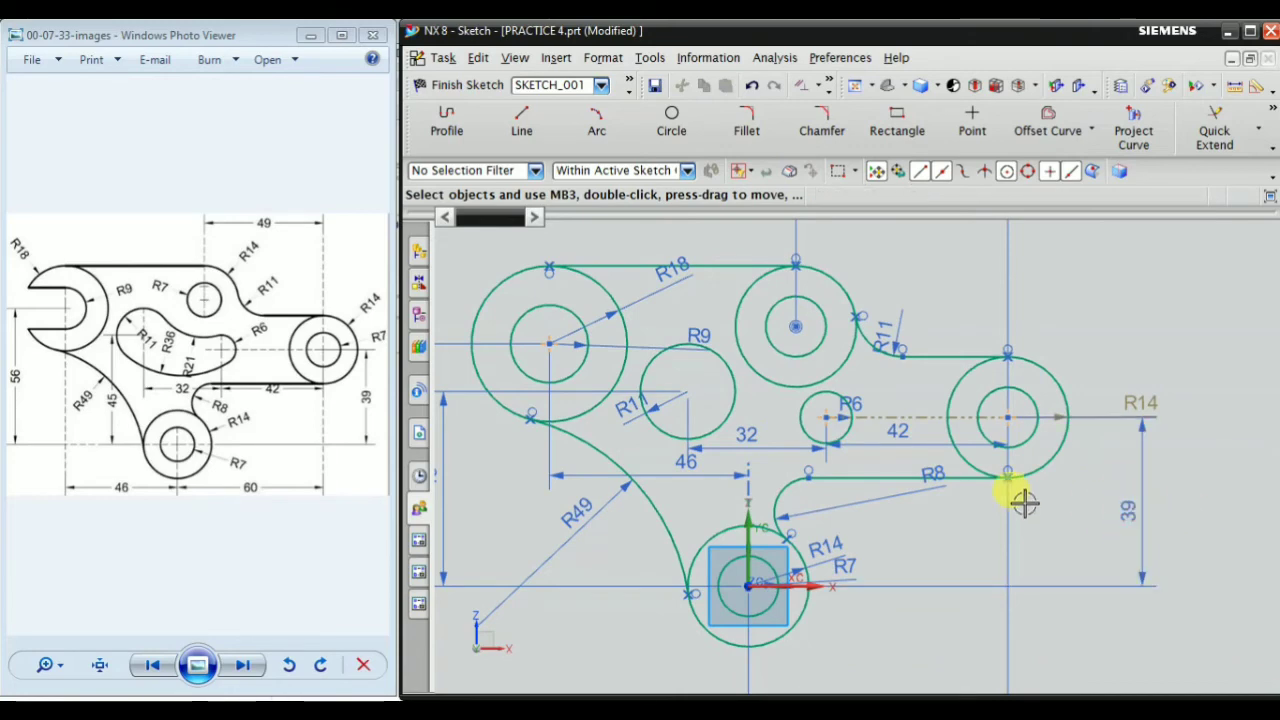
Reposition the R6 and R11 radius labels of the two inner slot circles so they sit clear of the geometry
scroll(745, 385, "up", 2)
scroll(915, 400, "up", 2)
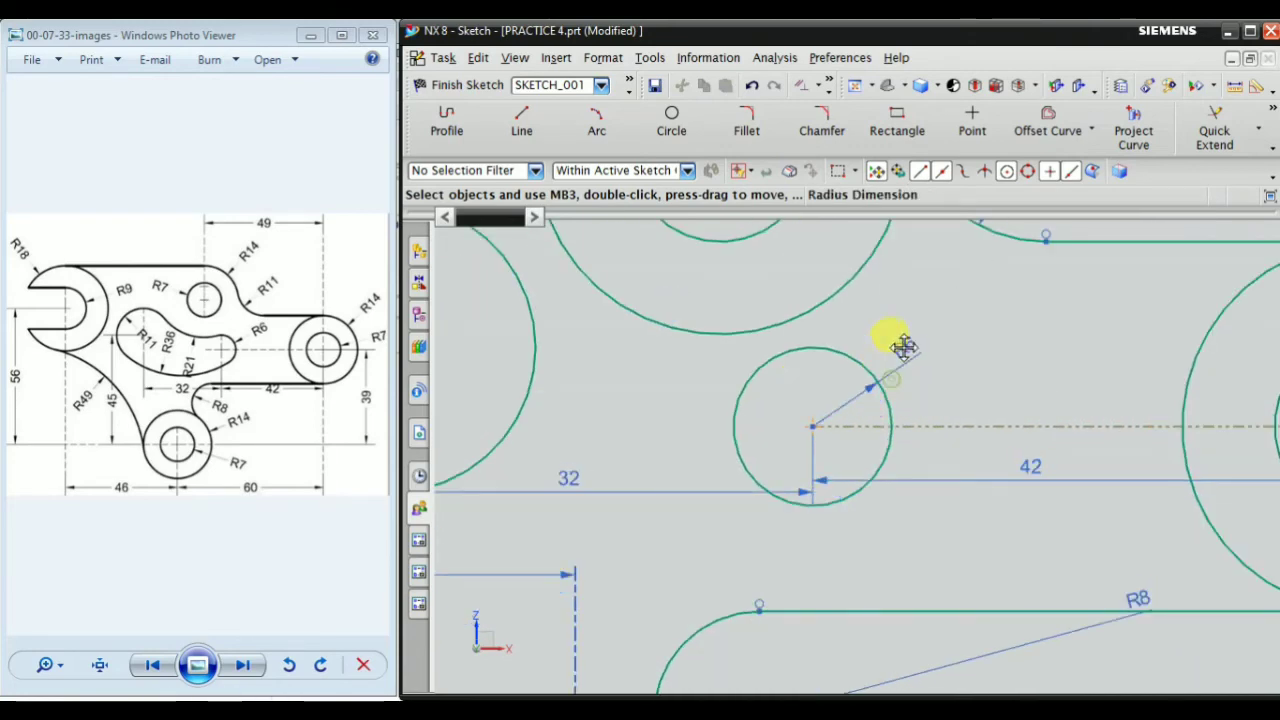
scroll(1000, 375, "down", 3)
scroll(1070, 495, "up", 1)
scroll(1070, 495, "down", 1)
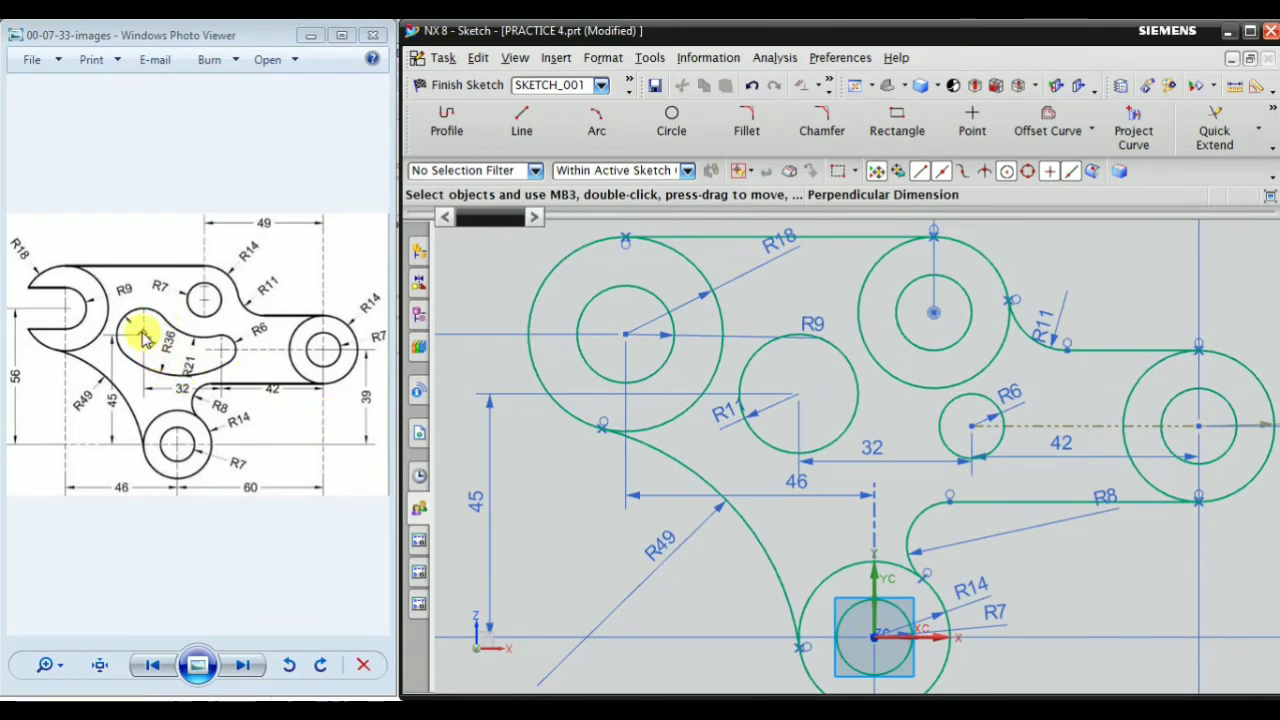
scroll(705, 390, "up", 2)
left_click_drag(708, 409, 690, 445)
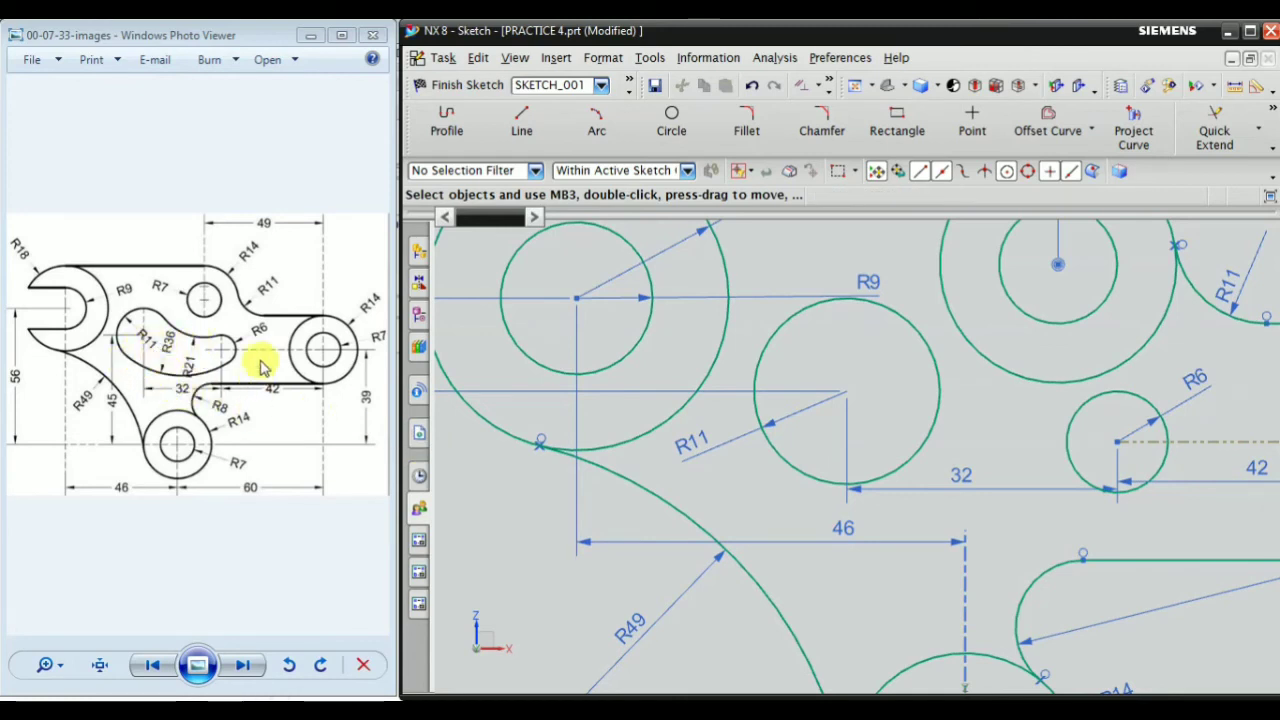
Draw a downward-bulging arc of about 58 mm radius from the R11 circle's lower left to the bottom of the R6 circle
scroll(614, 434, "down", 2)
scroll(786, 423, "up", 1)
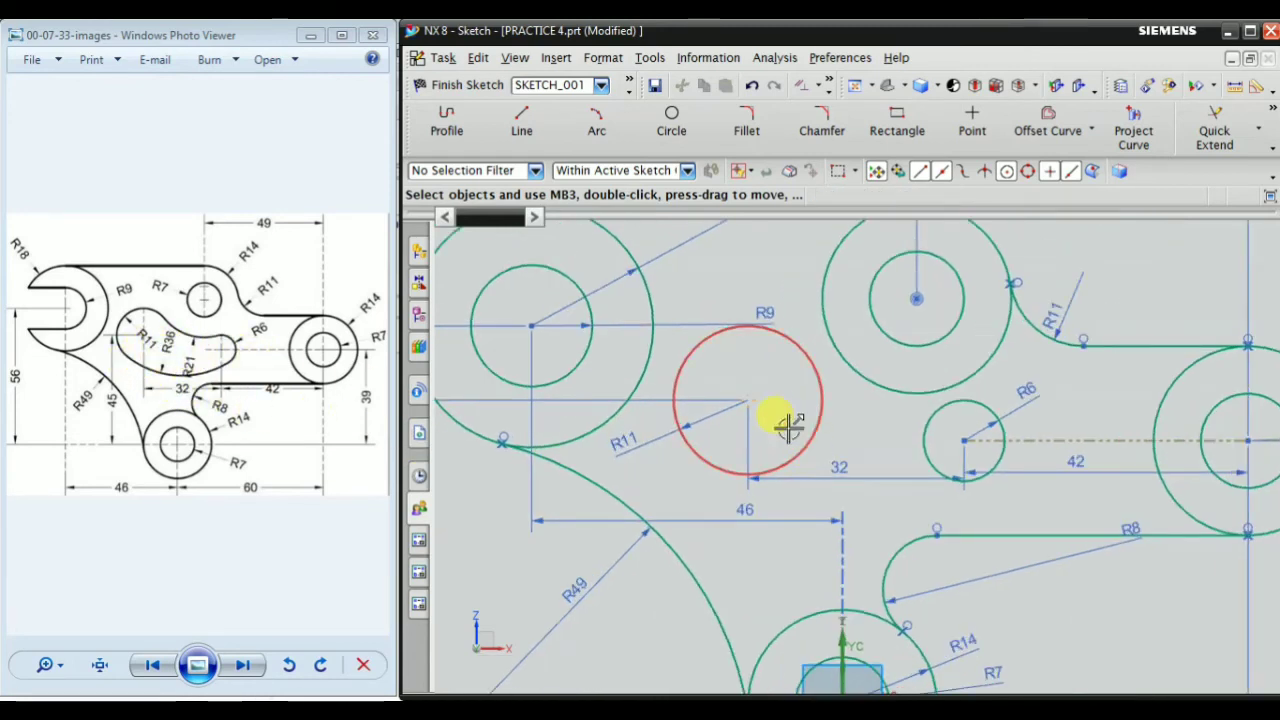
left_click(600, 128)
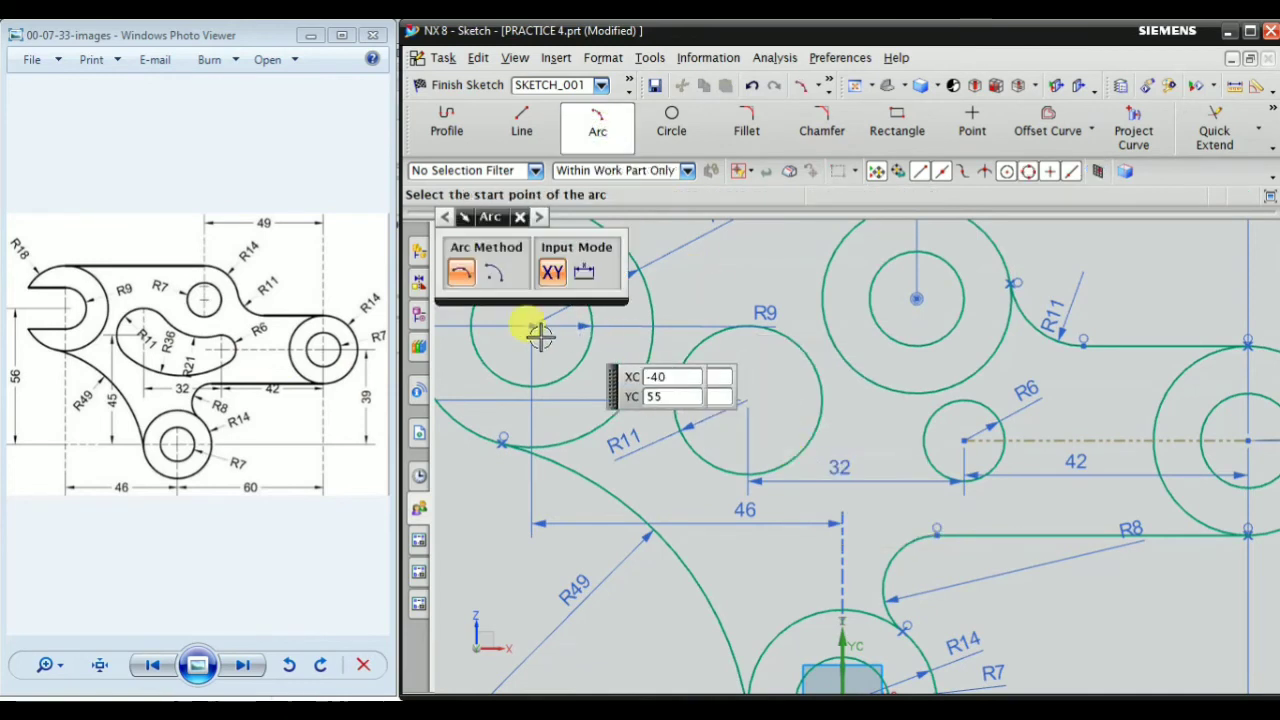
scroll(775, 515, "up", 2)
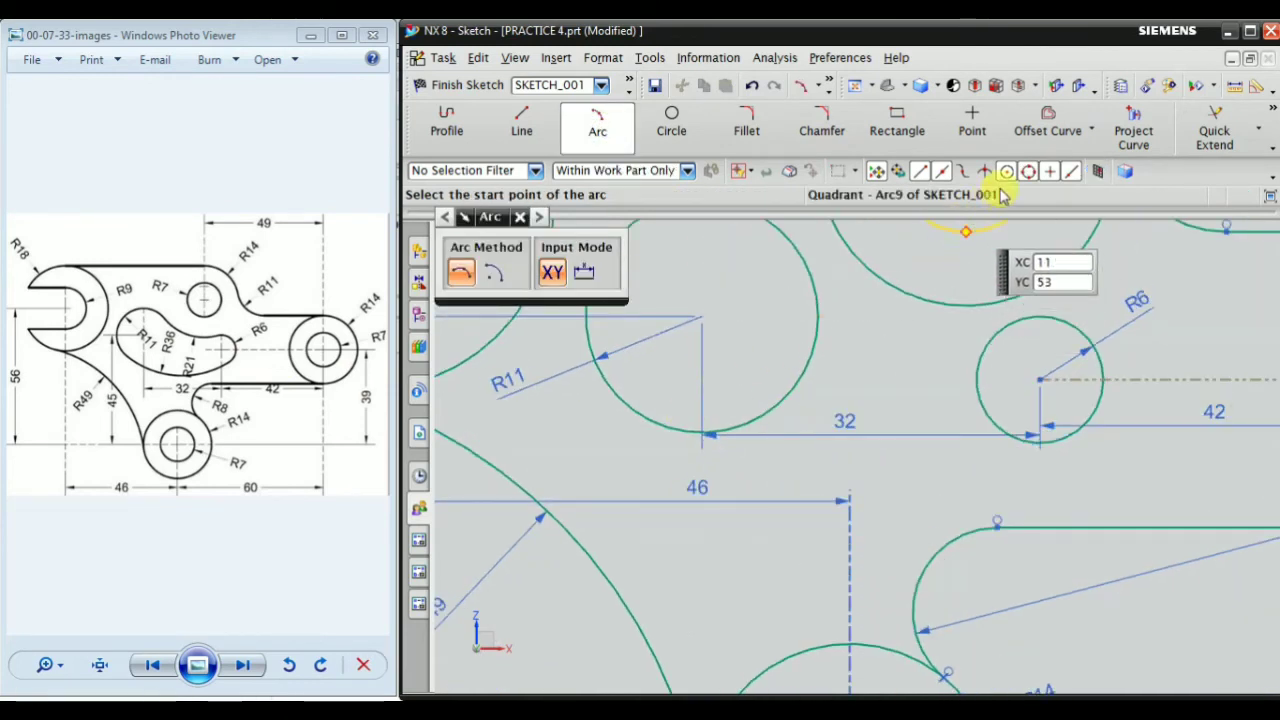
left_click(660, 427)
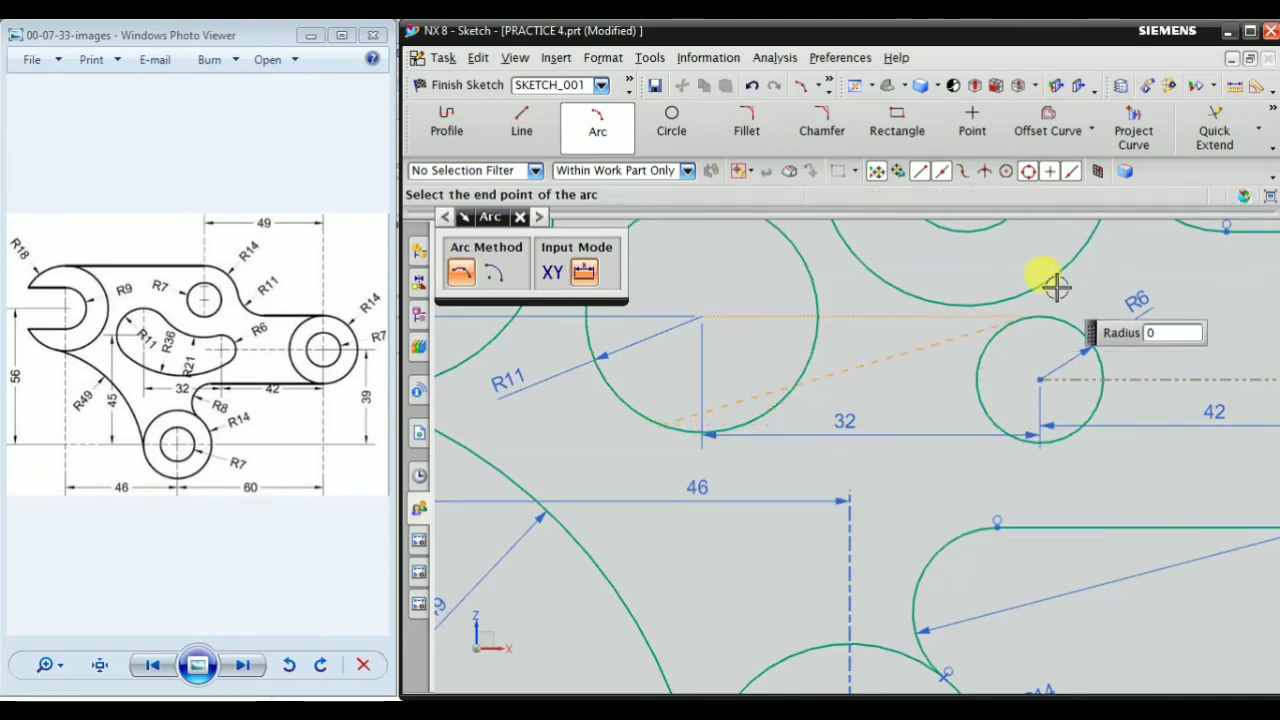
scroll(1027, 452, "up", 3)
scroll(995, 450, "up", 2)
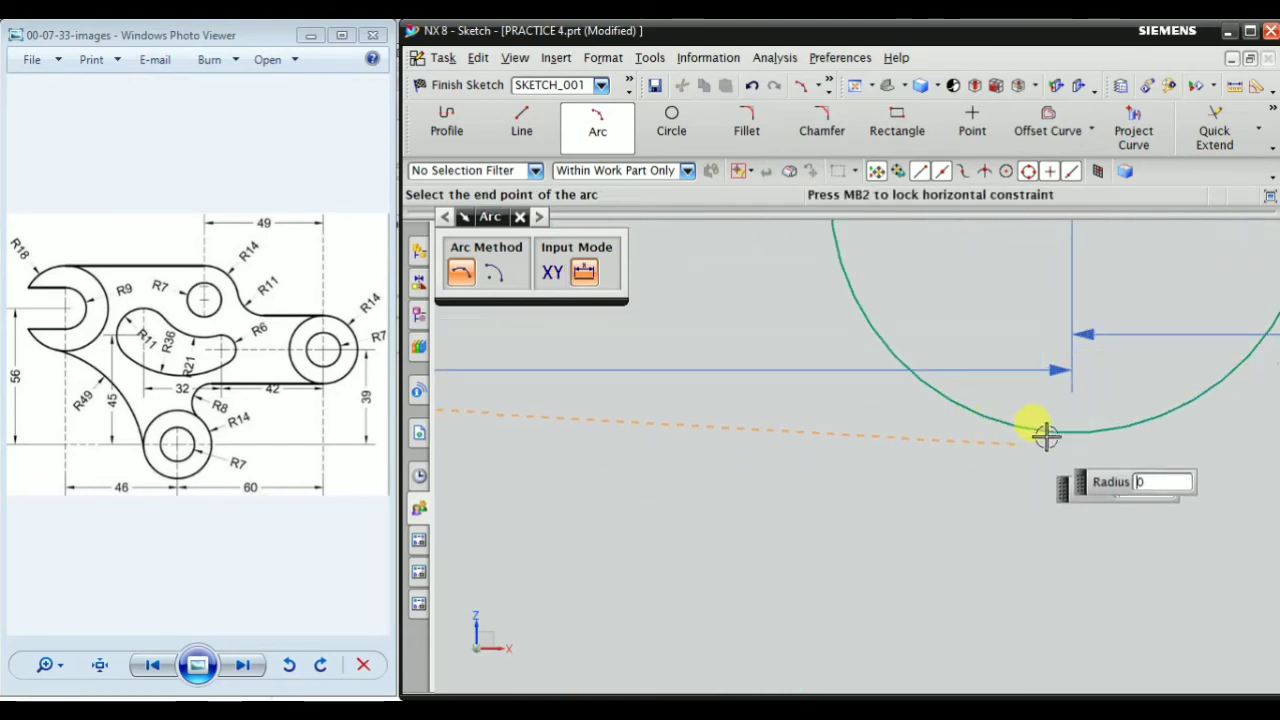
left_click(1062, 430)
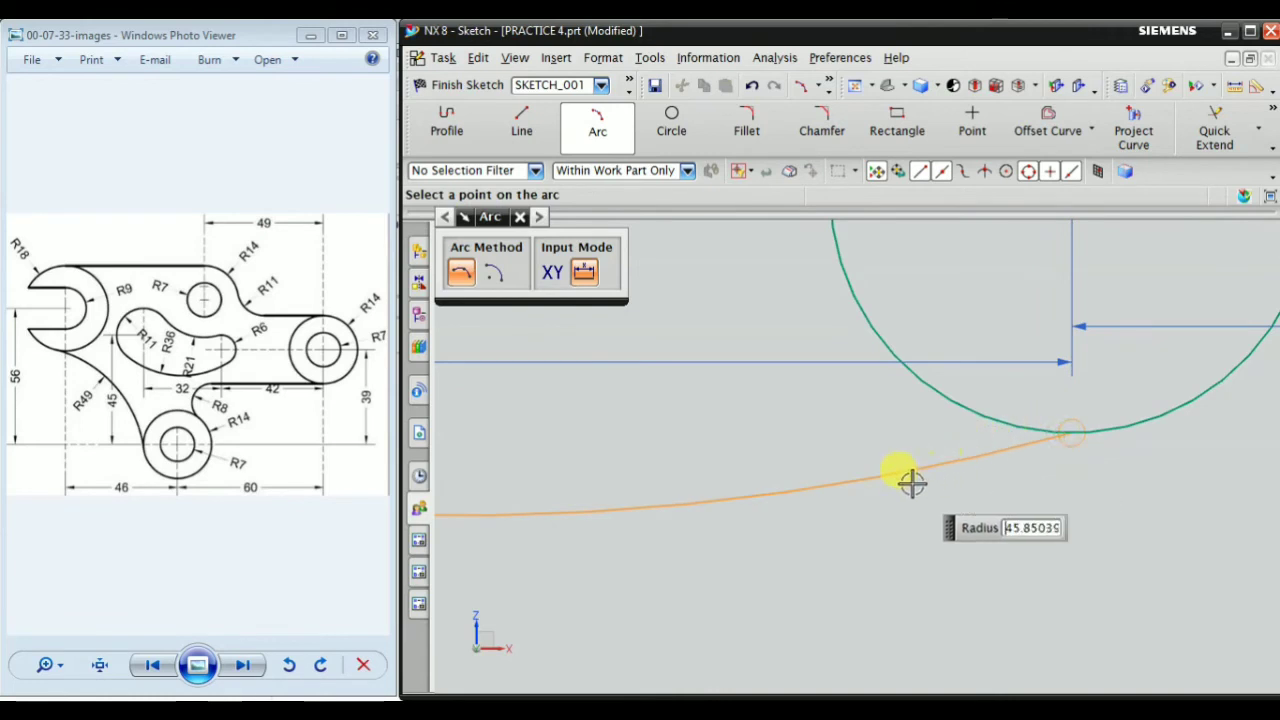
scroll(908, 480, "down", 3)
left_click(680, 479)
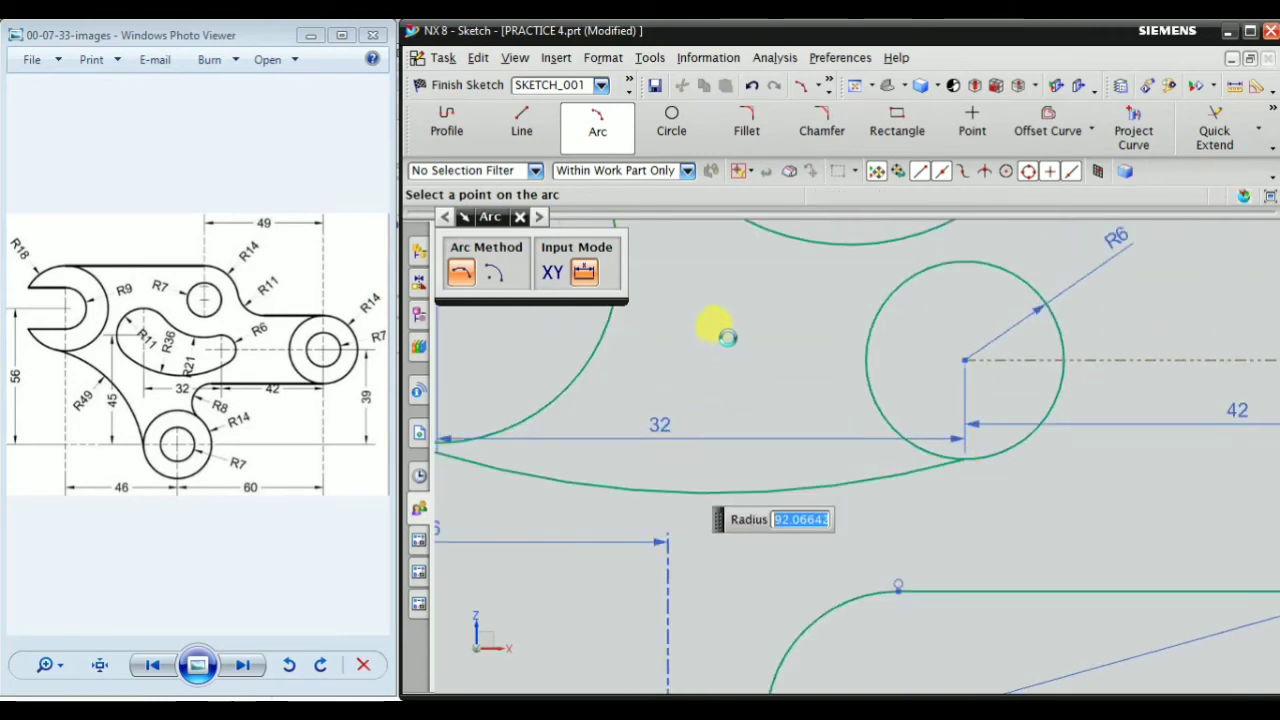
key("Escape")
Move the 32 mm horizontal dimension below the new arc
scroll(765, 380, "down", 3)
scroll(755, 400, "up", 2)
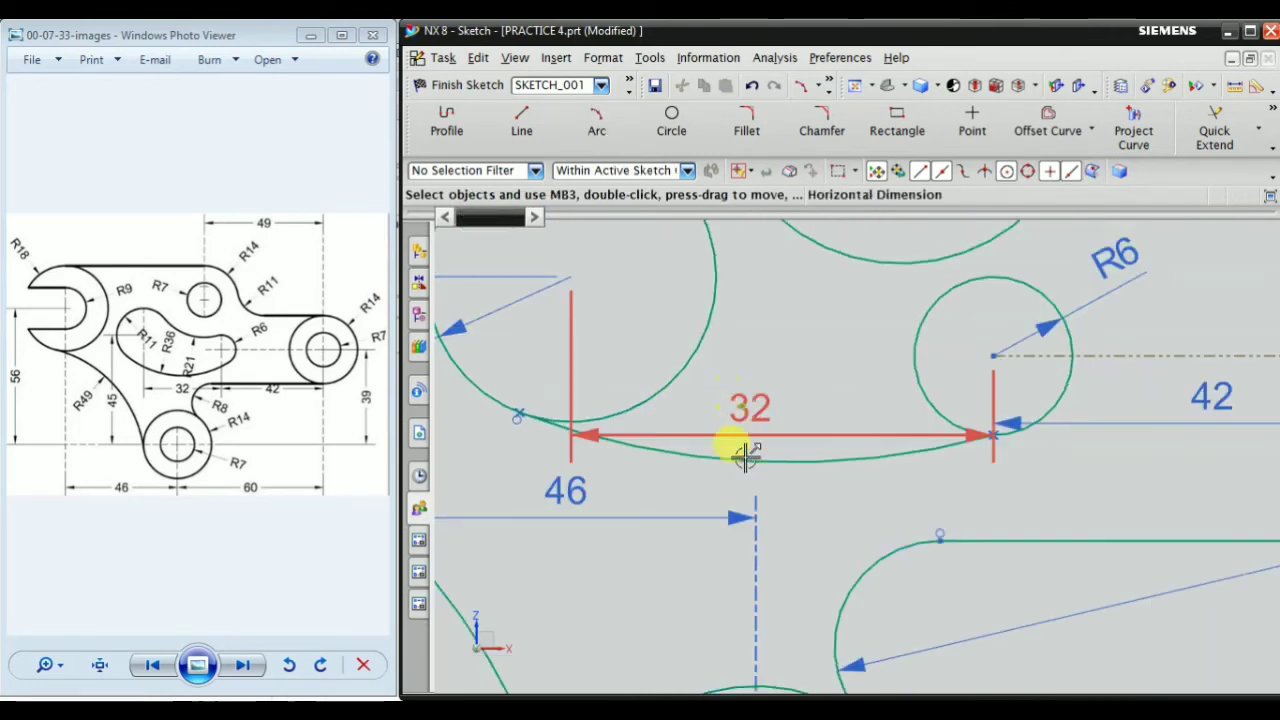
scroll(922, 460, "down", 2)
scroll(788, 458, "up", 1)
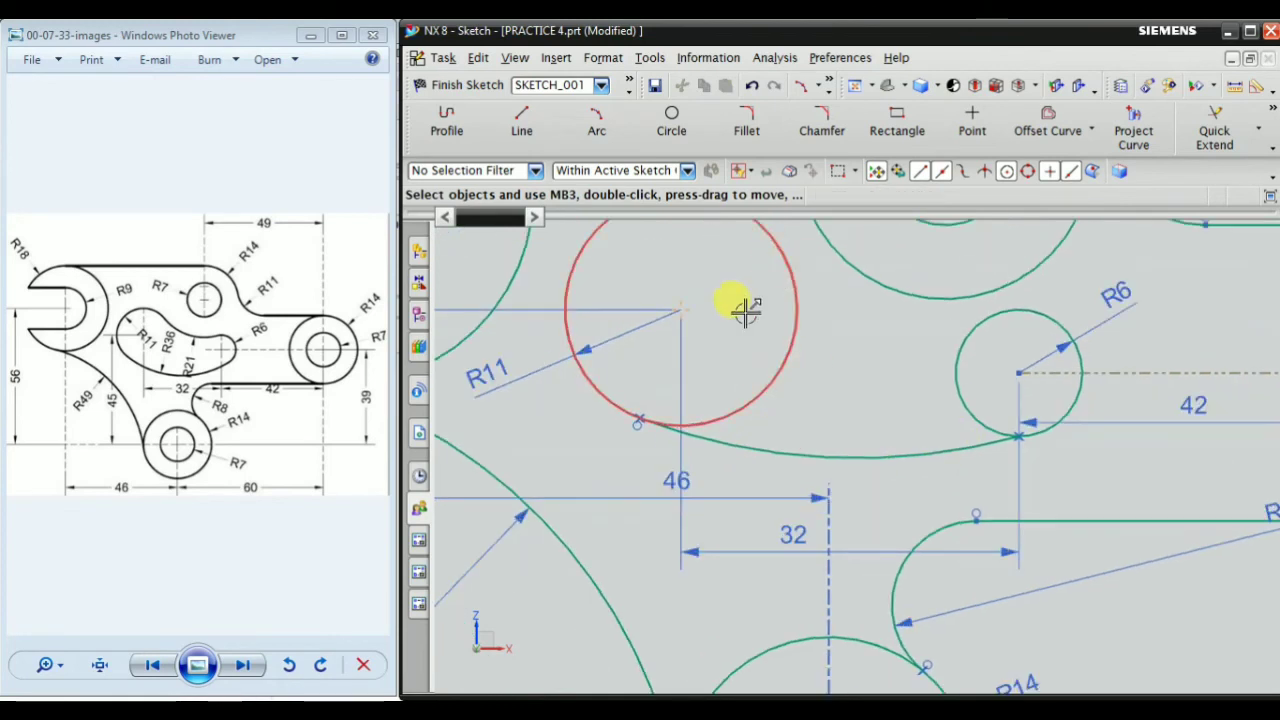
Add a radius dimension of 36 mm to the lower arc joining the R11 and R6 circles
left_click(1272, 112)
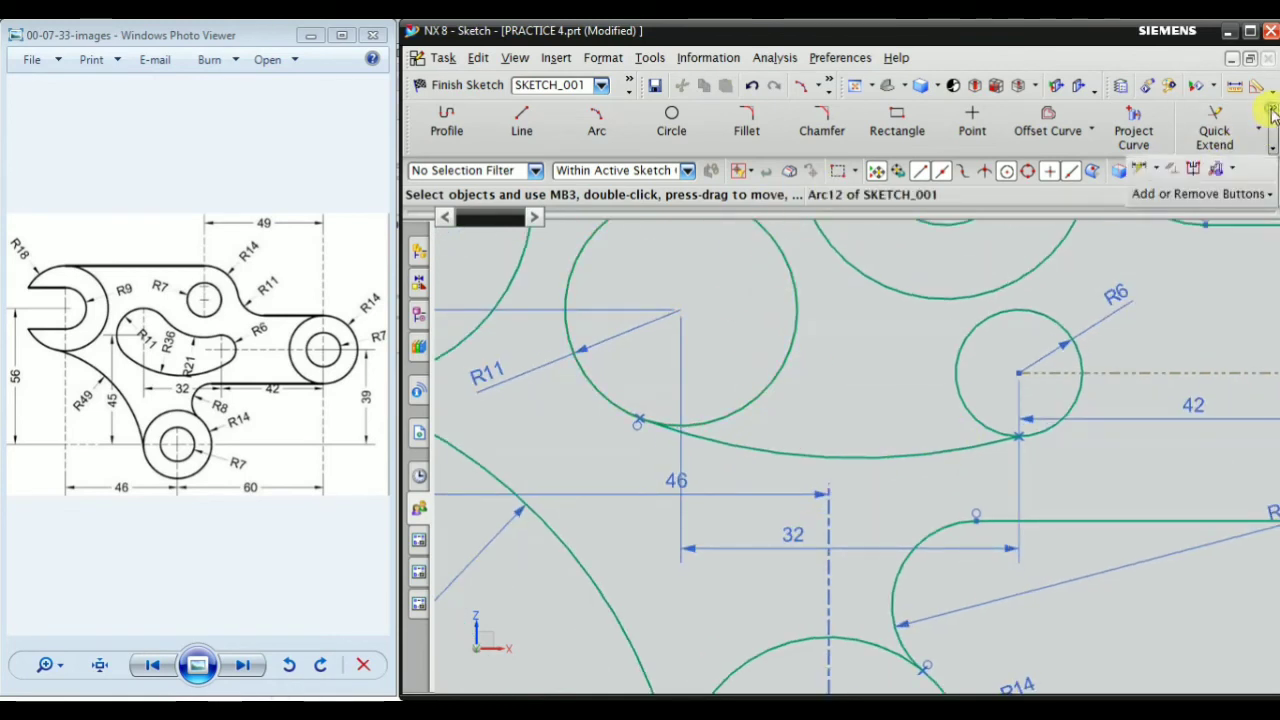
left_click(1158, 172)
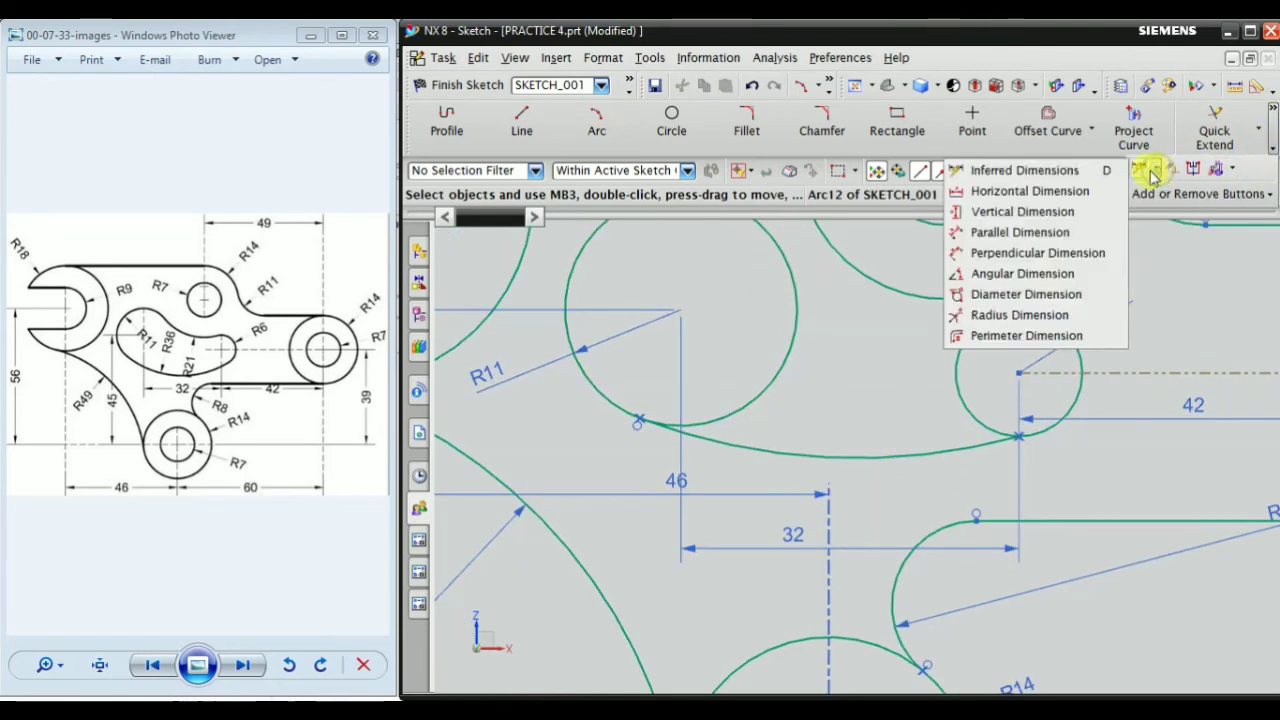
left_click(1002, 316)
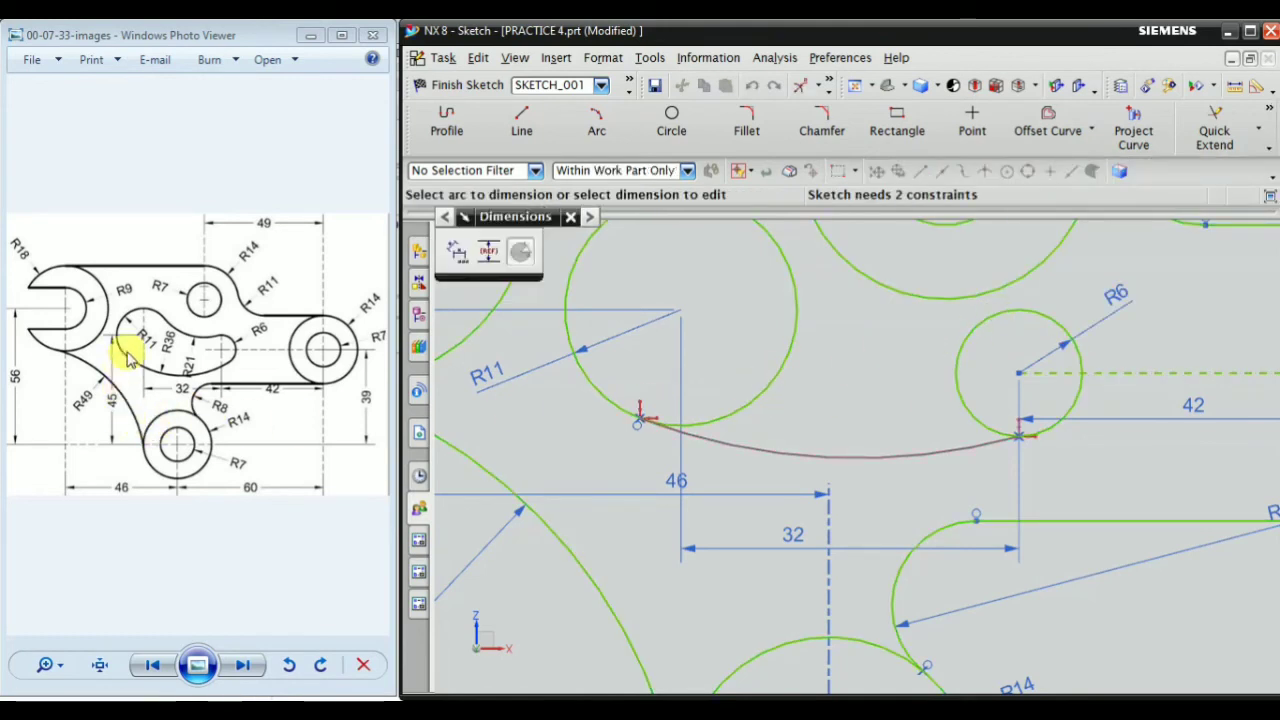
left_click(786, 444)
left_click(811, 374)
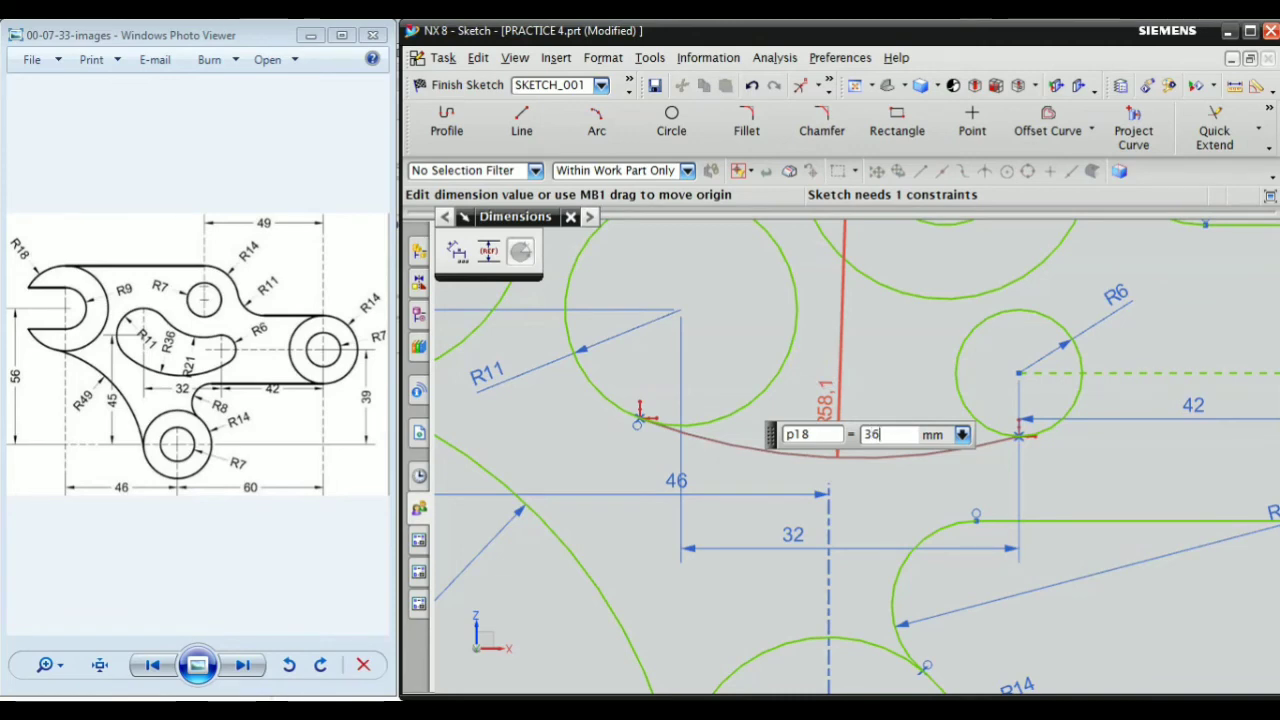
key("Return")
key("Escape")
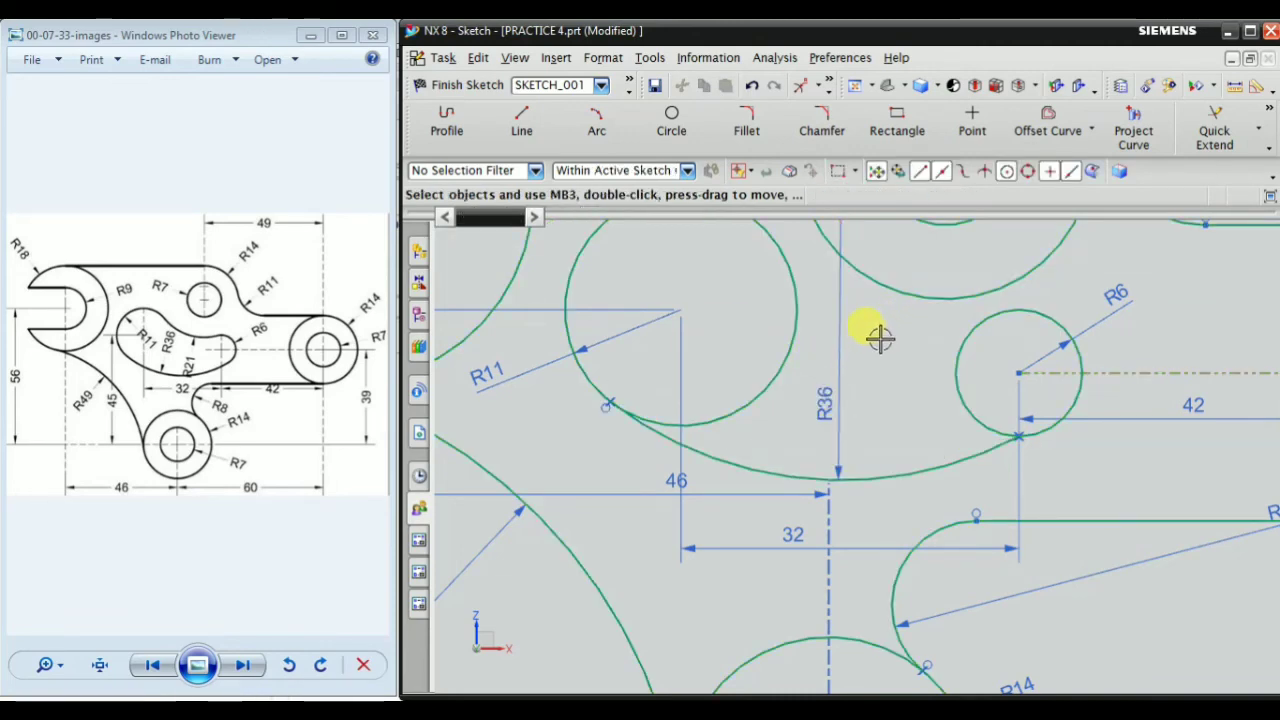
Draw a second downward-bulging arc of about 16.4 mm radius from the R11 circle's upper right to the R6 circle's upper left
scroll(850, 370, "down", 3)
scroll(808, 409, "up", 3)
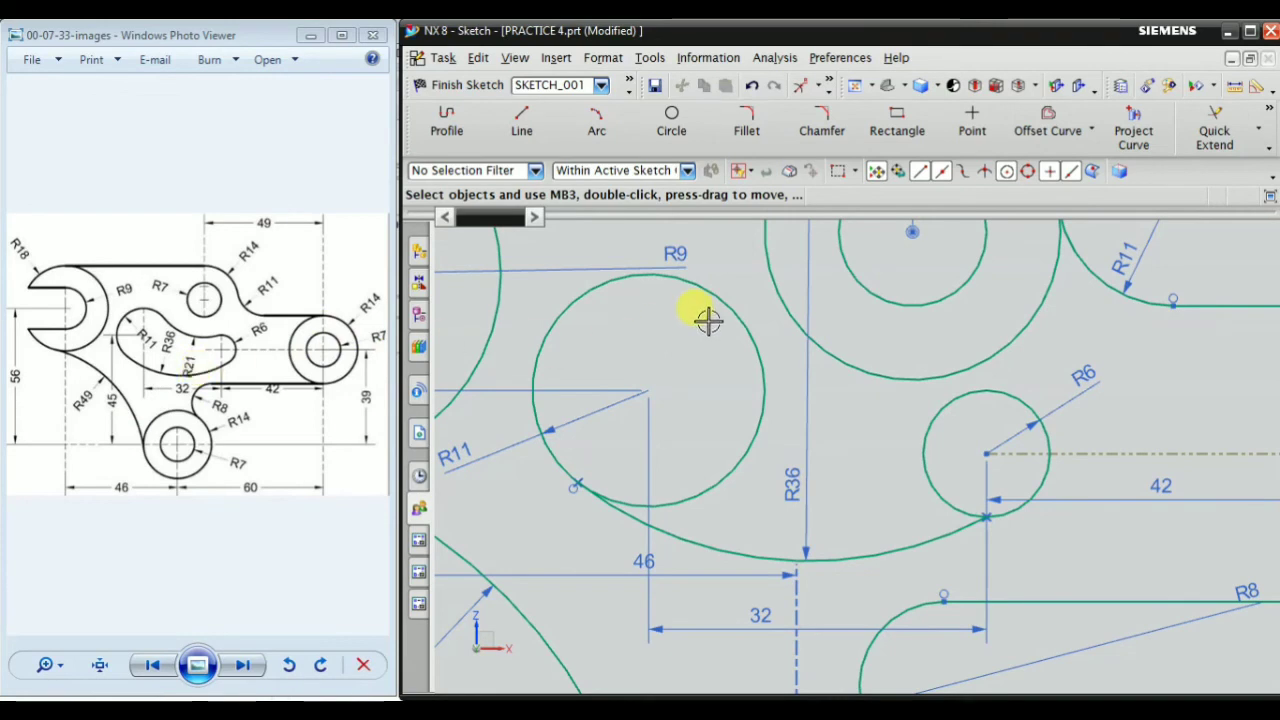
scroll(708, 320, "up", 2)
right_click(654, 337)
mouse_move(736, 628)
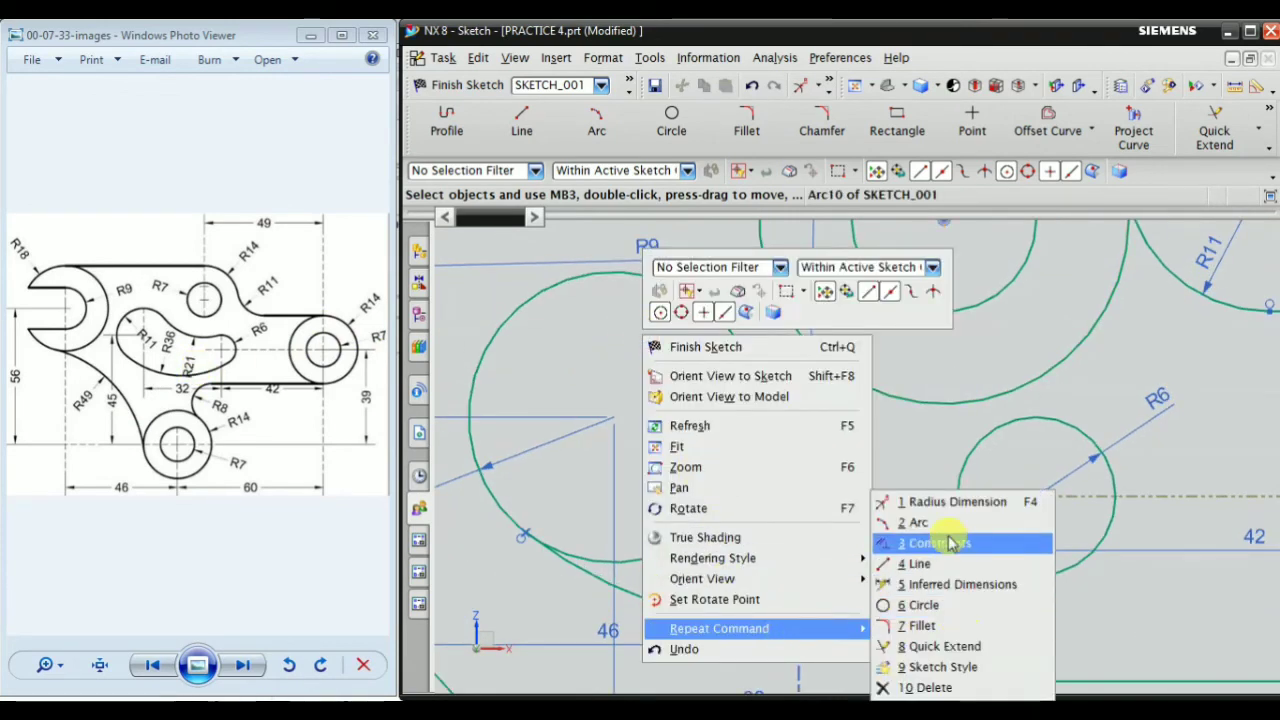
left_click(916, 522)
scroll(820, 363, "up", 2)
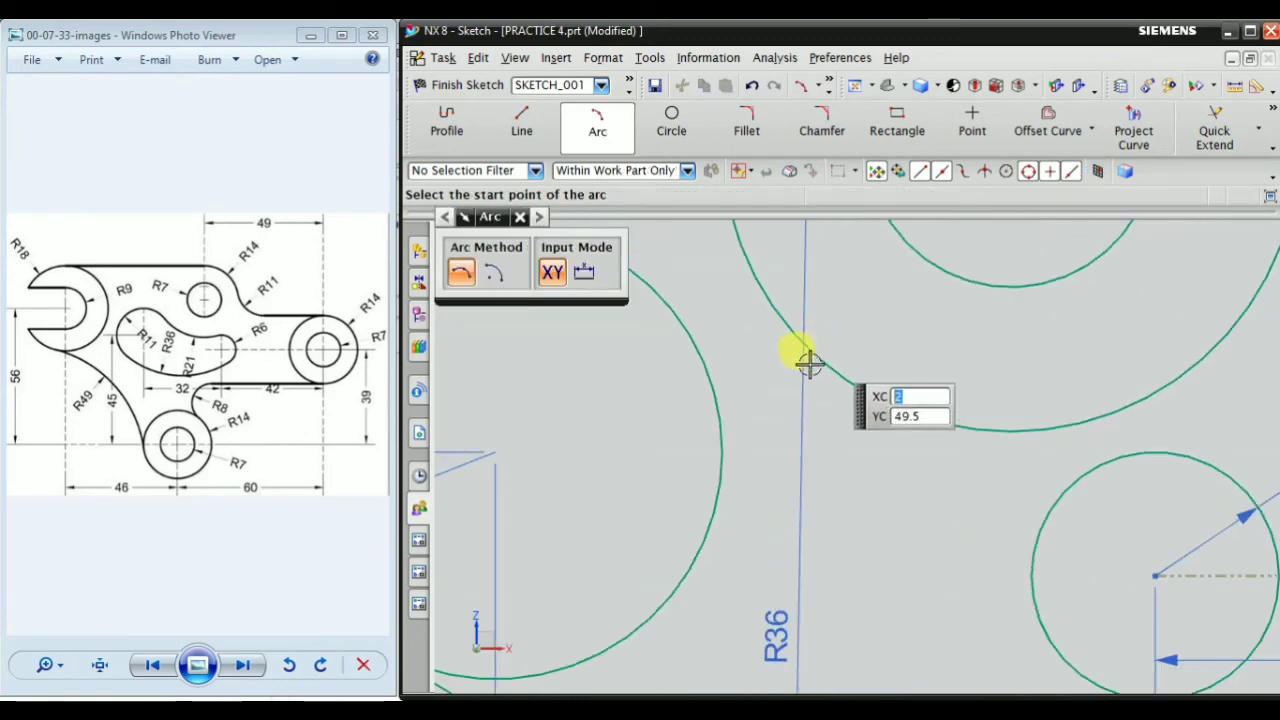
scroll(808, 363, "down", 1)
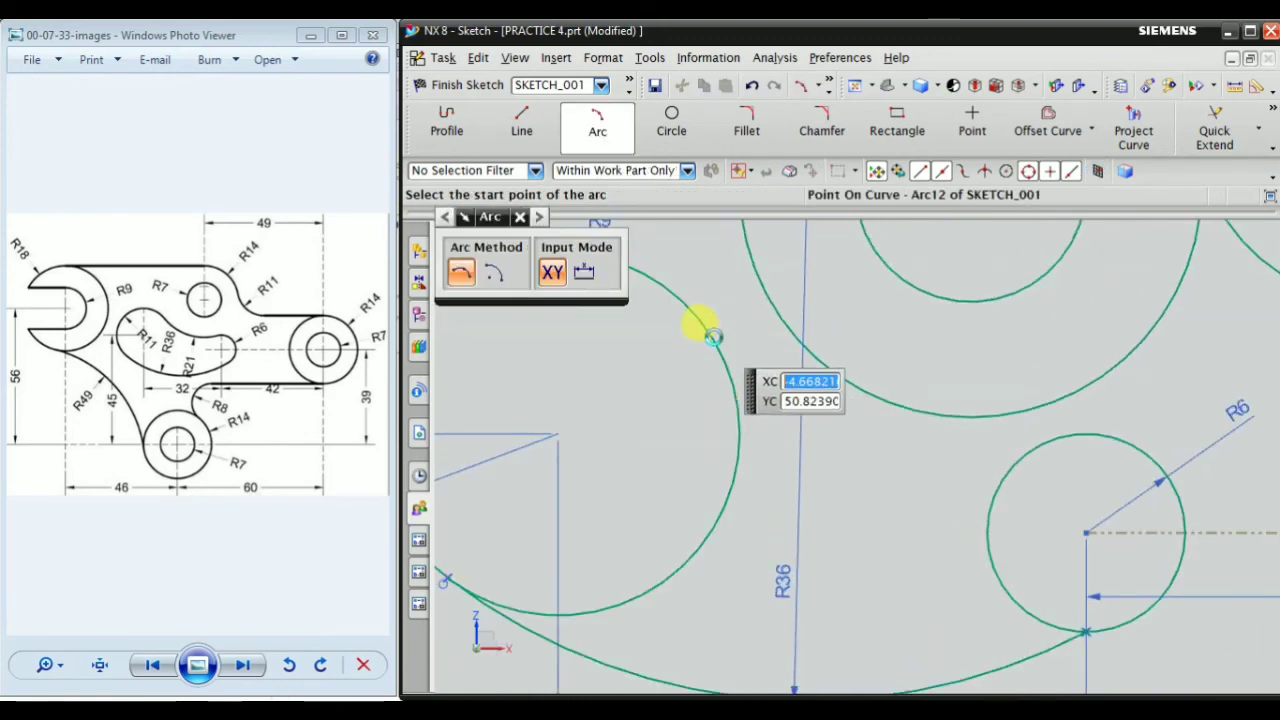
left_click(712, 337)
scroll(935, 467, "up", 1)
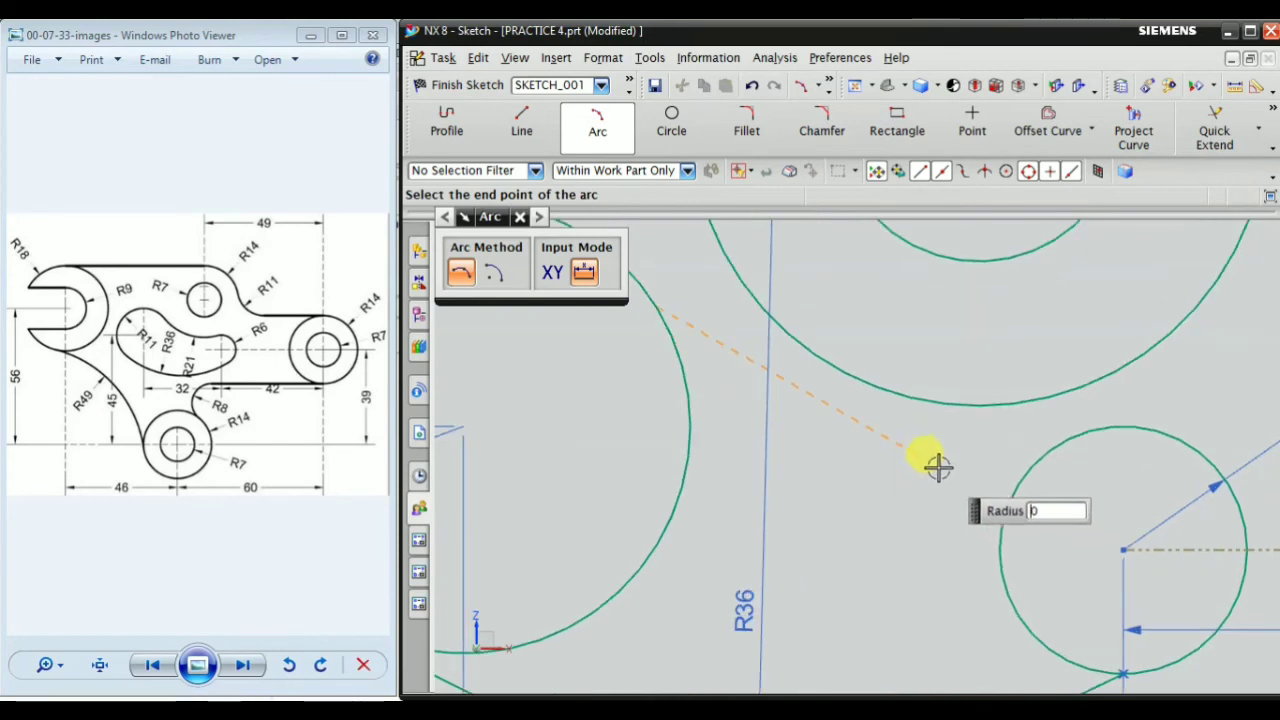
left_click(1050, 440)
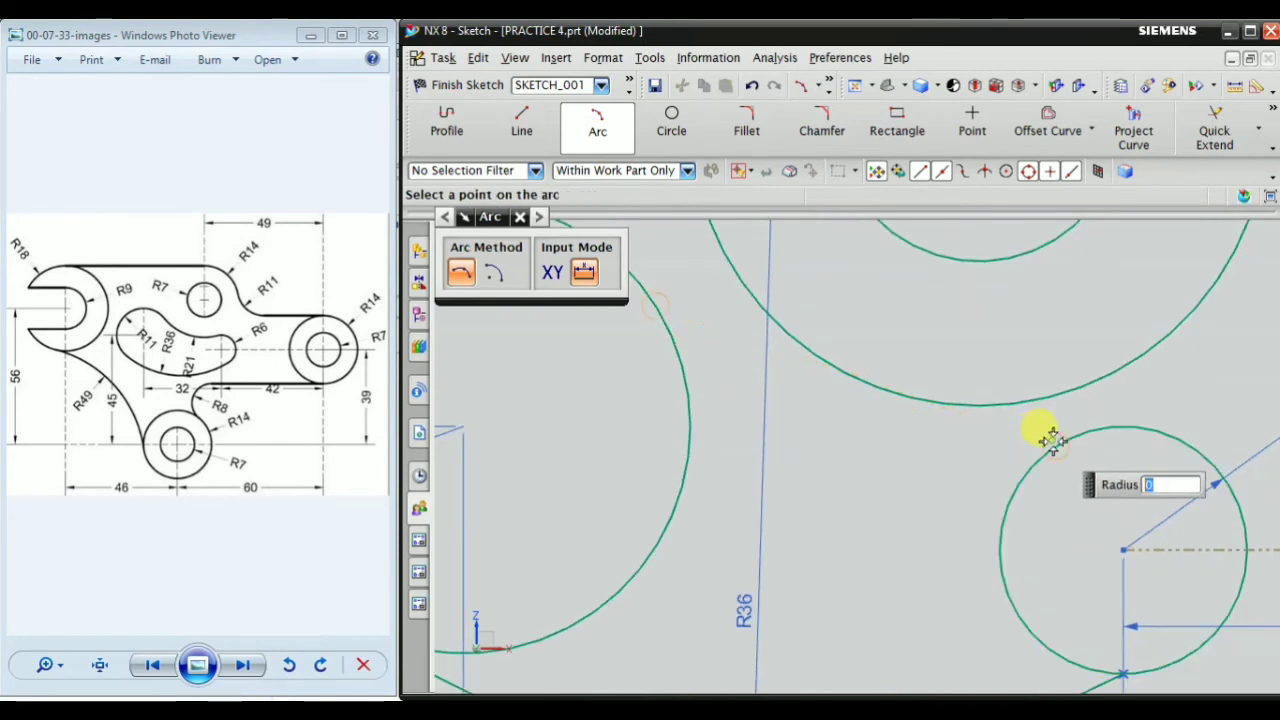
left_click(906, 459)
key("Escape")
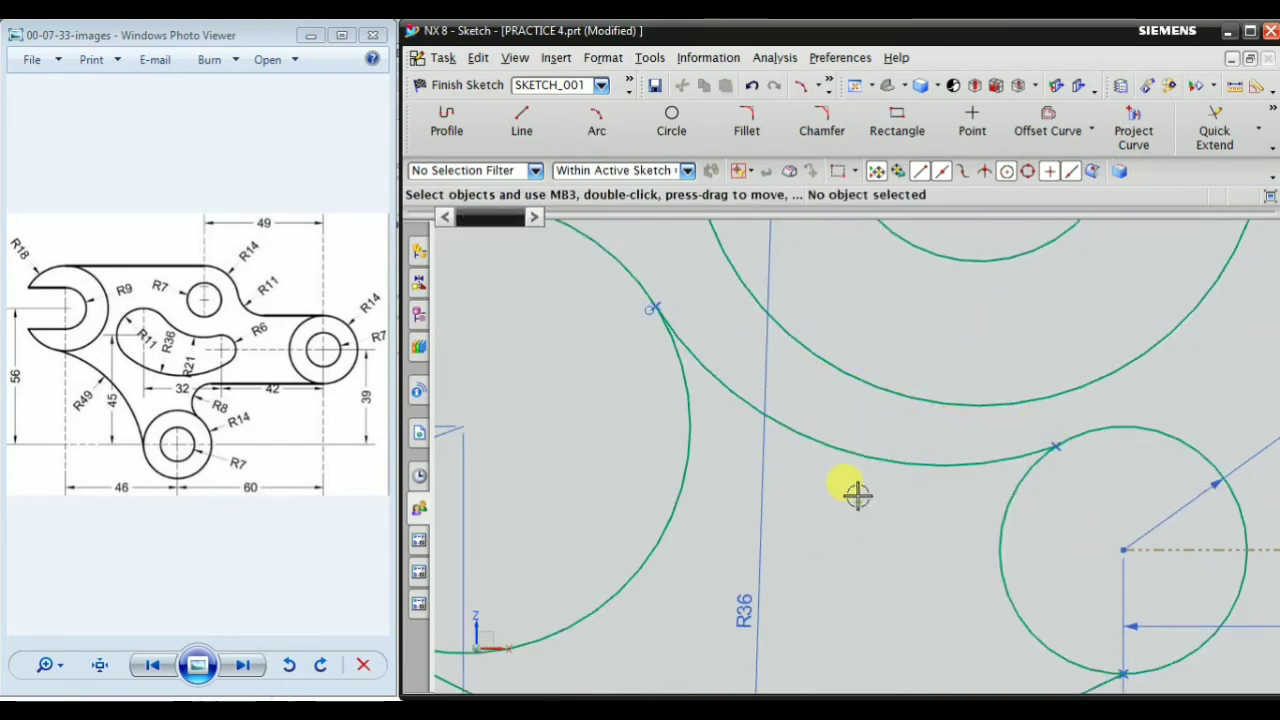
Add a radius dimension of 21 mm to the upper arc joining the R11 and R6 circles
scroll(854, 520, "down", 2)
right_click(887, 525)
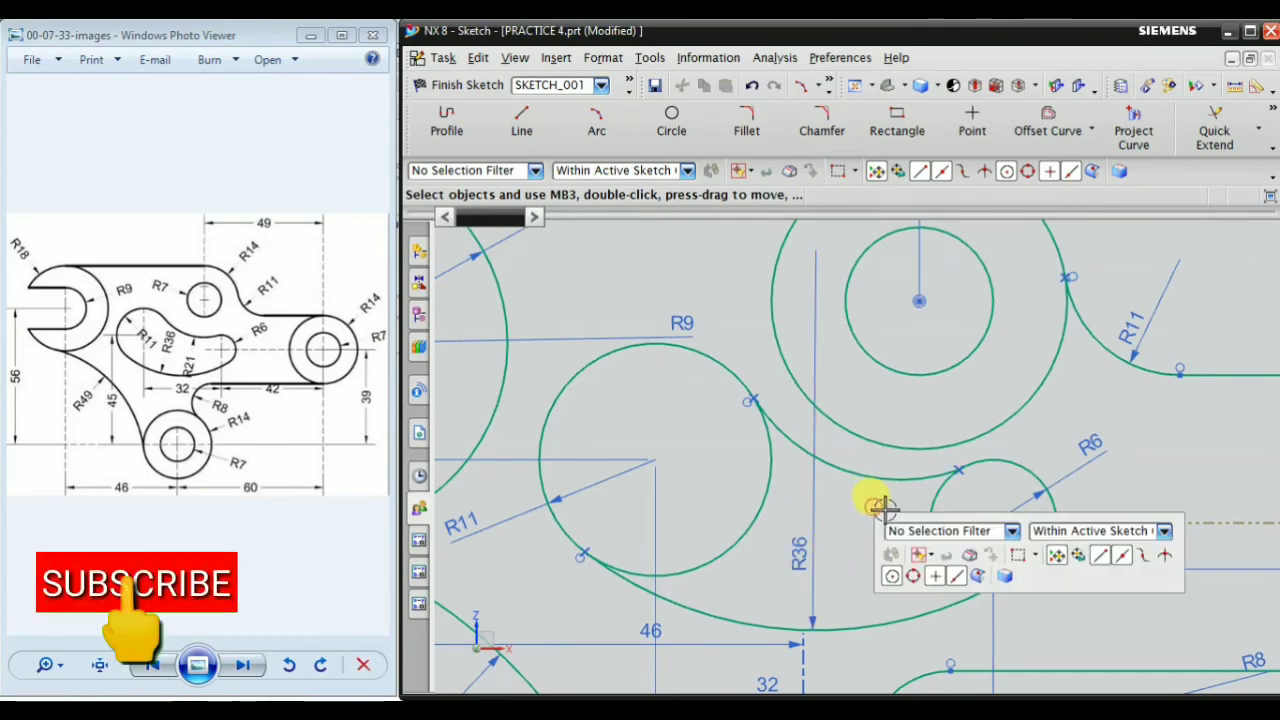
mouse_move(966, 473)
left_click(1142, 497)
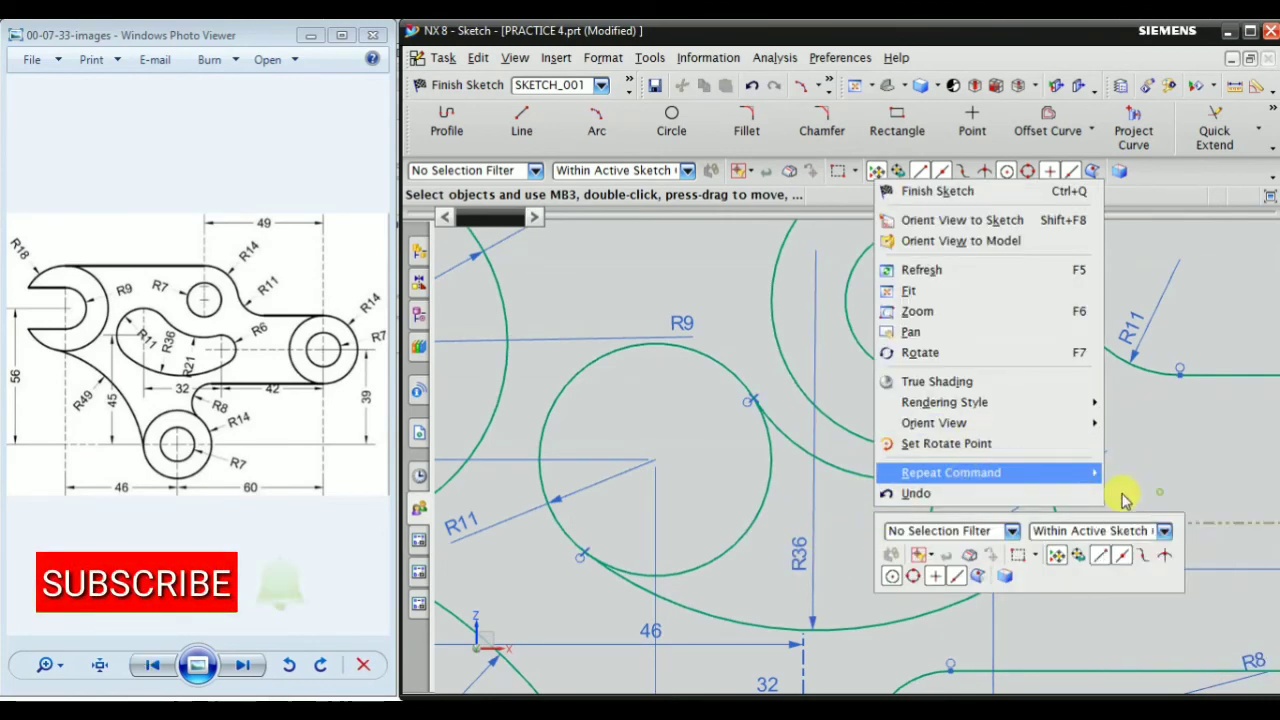
scroll(875, 465, "up", 2)
left_click(843, 471)
scroll(837, 428, "up", 3)
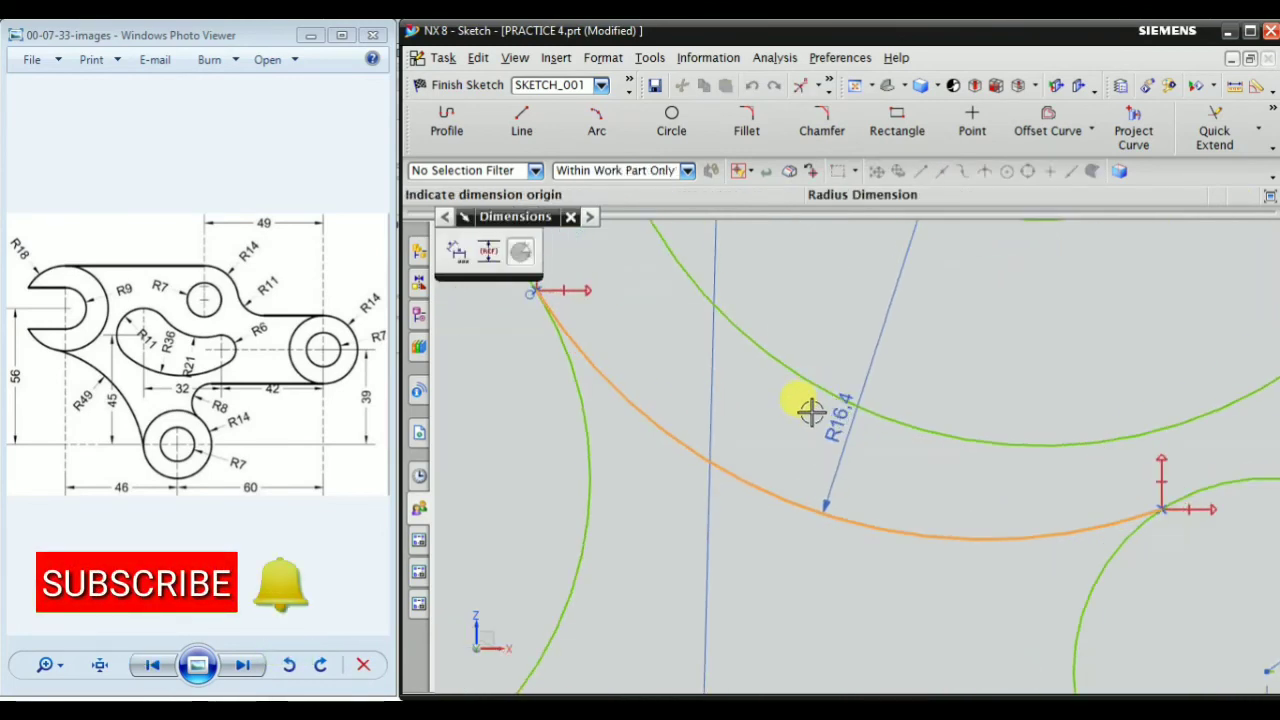
left_click(787, 413)
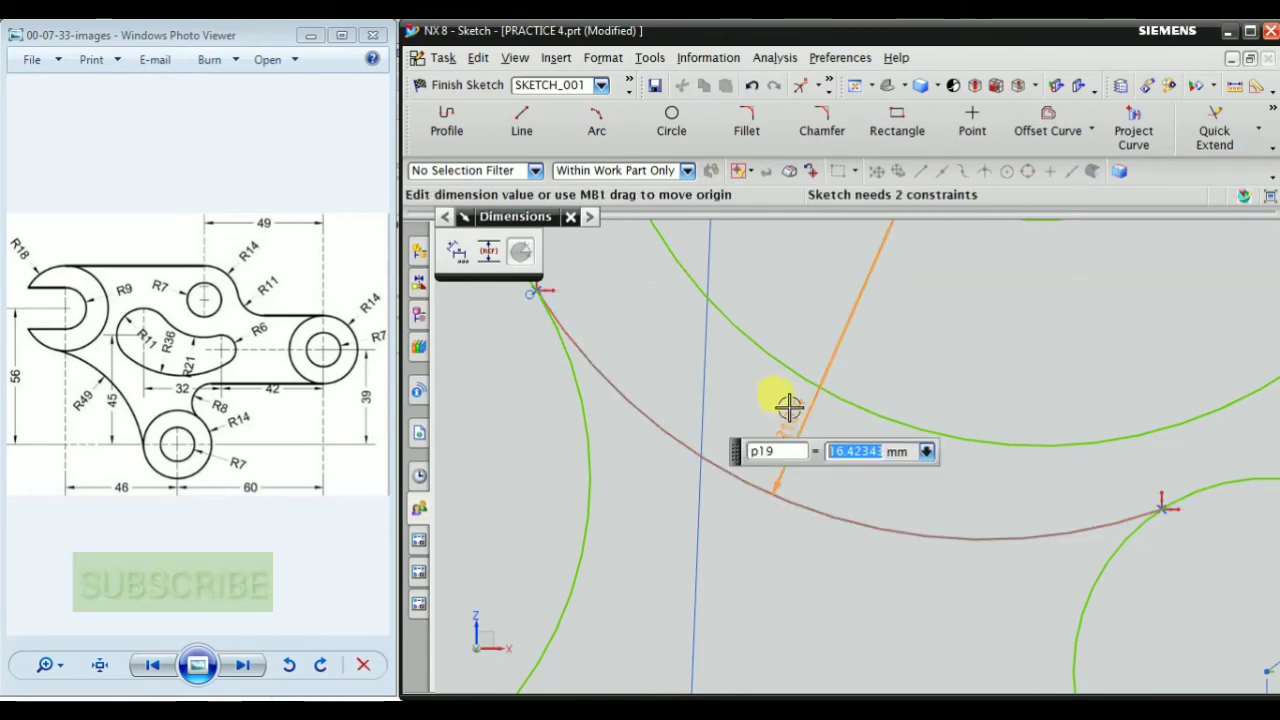
key("Return")
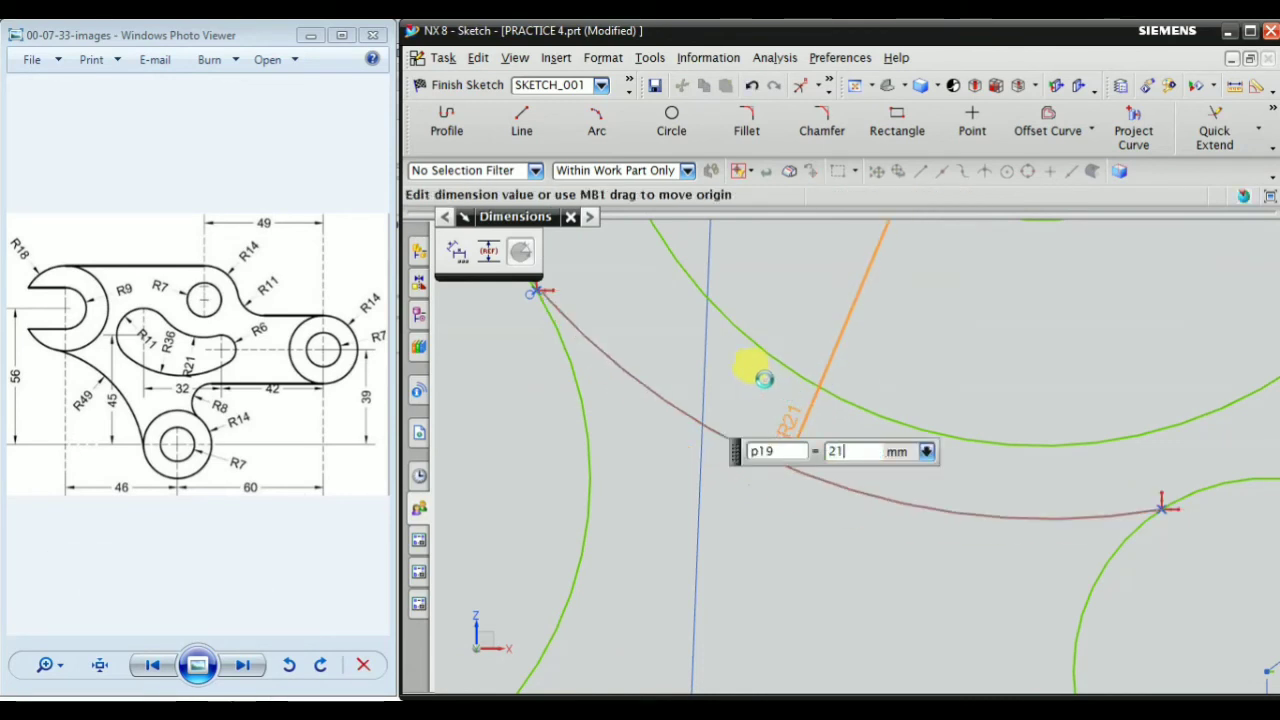
key("Escape")
Examine where the R21 and R36 arcs meet the R11 and R6 circles, checking the tangency at each end
scroll(900, 512, "down", 3)
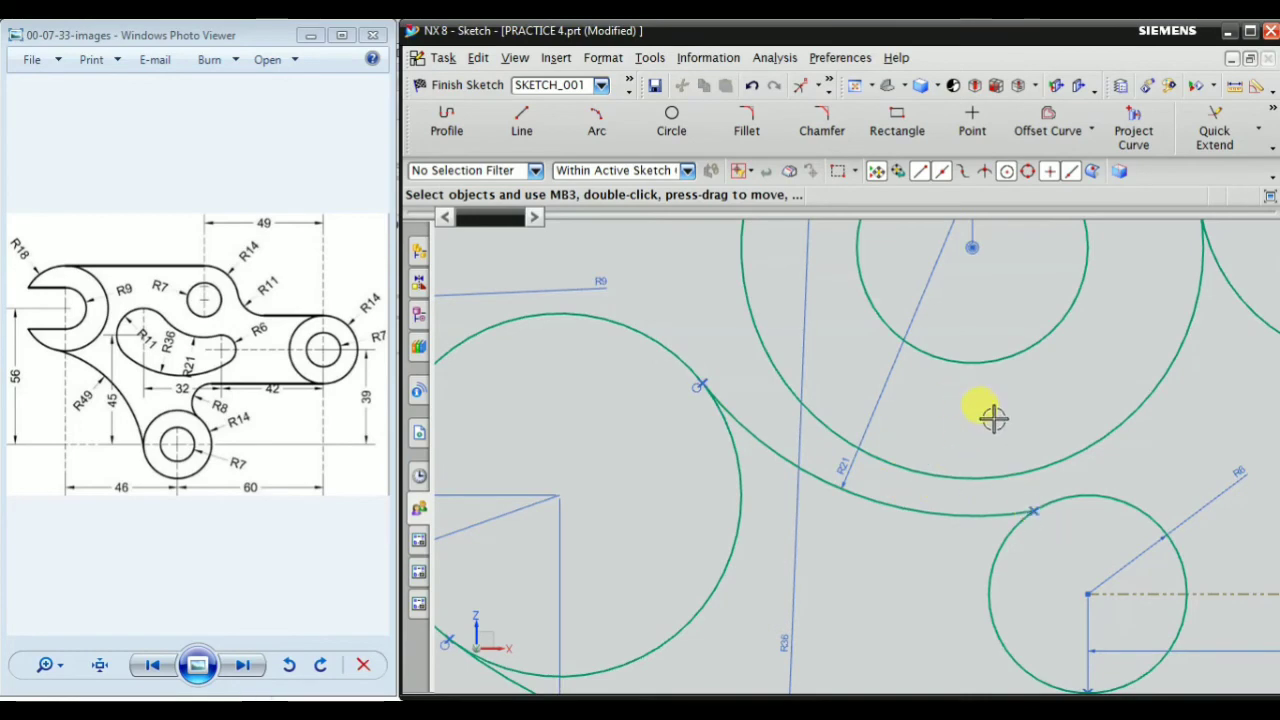
scroll(990, 416, "down", 1)
scroll(1035, 533, "up", 2)
scroll(745, 410, "down", 1)
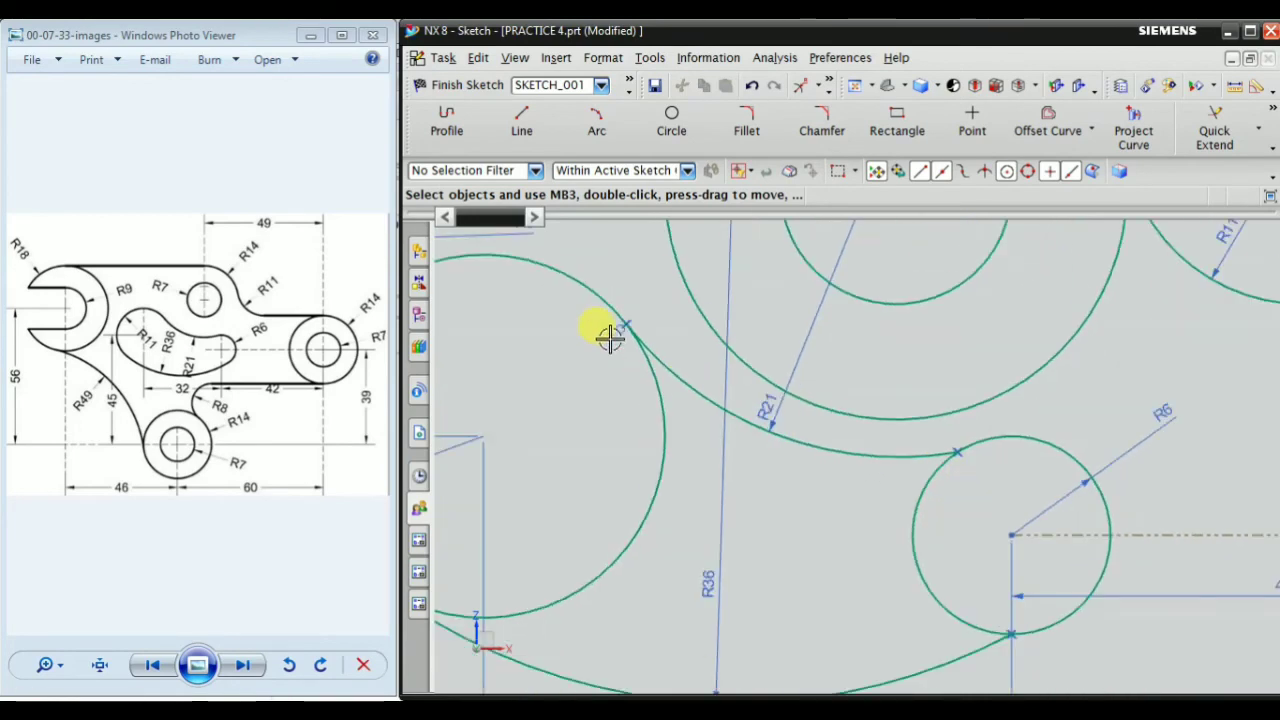
scroll(641, 326, "up", 2)
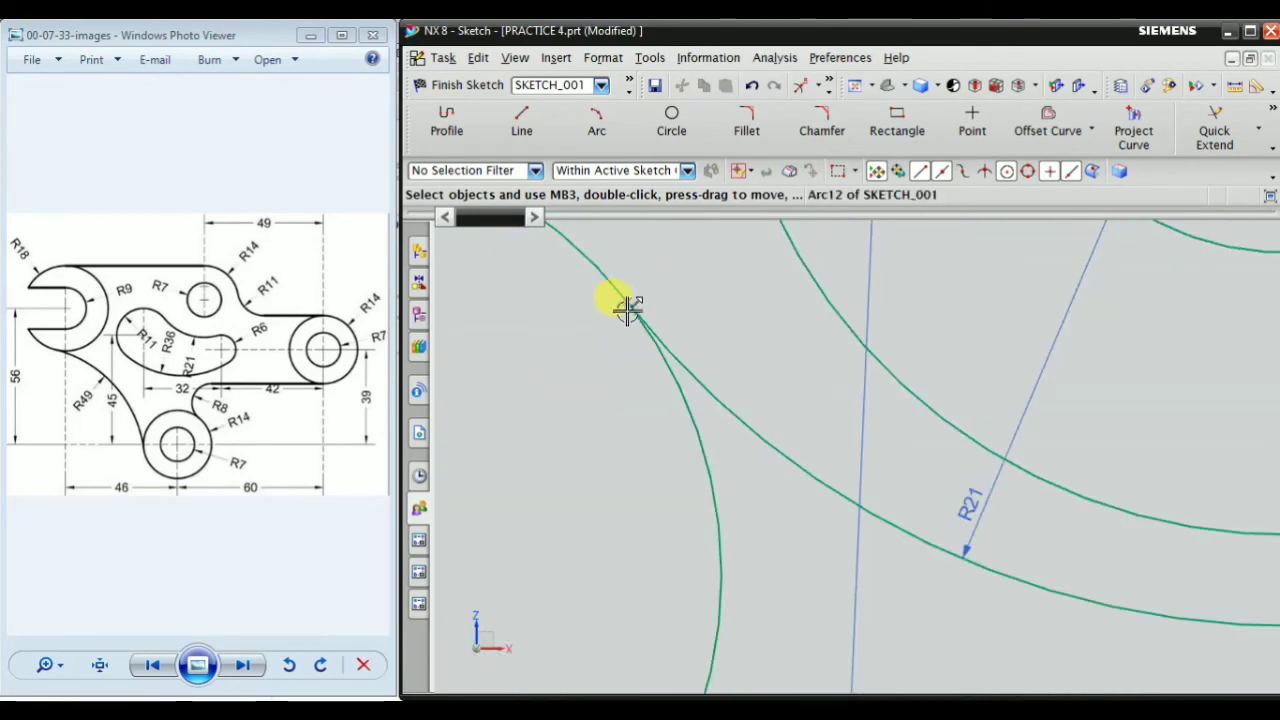
scroll(557, 366, "down", 2)
scroll(828, 450, "up", 1)
scroll(773, 544, "down", 3)
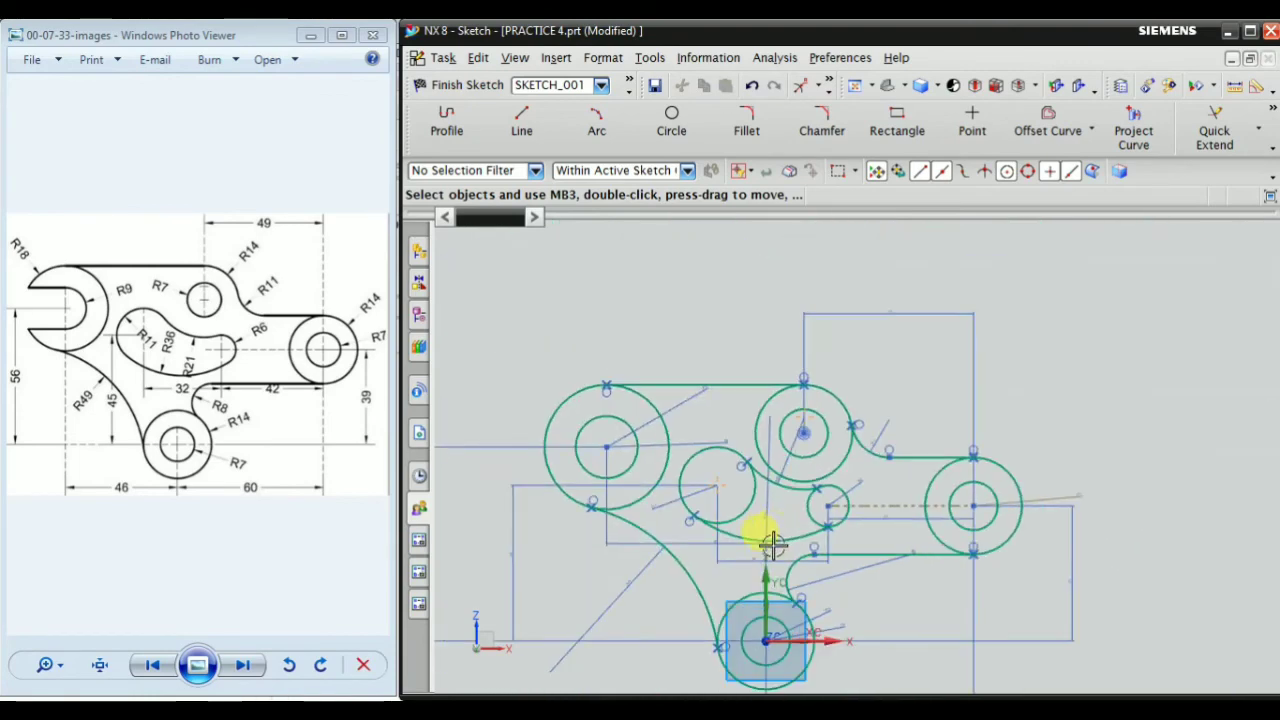
scroll(770, 533, "up", 3)
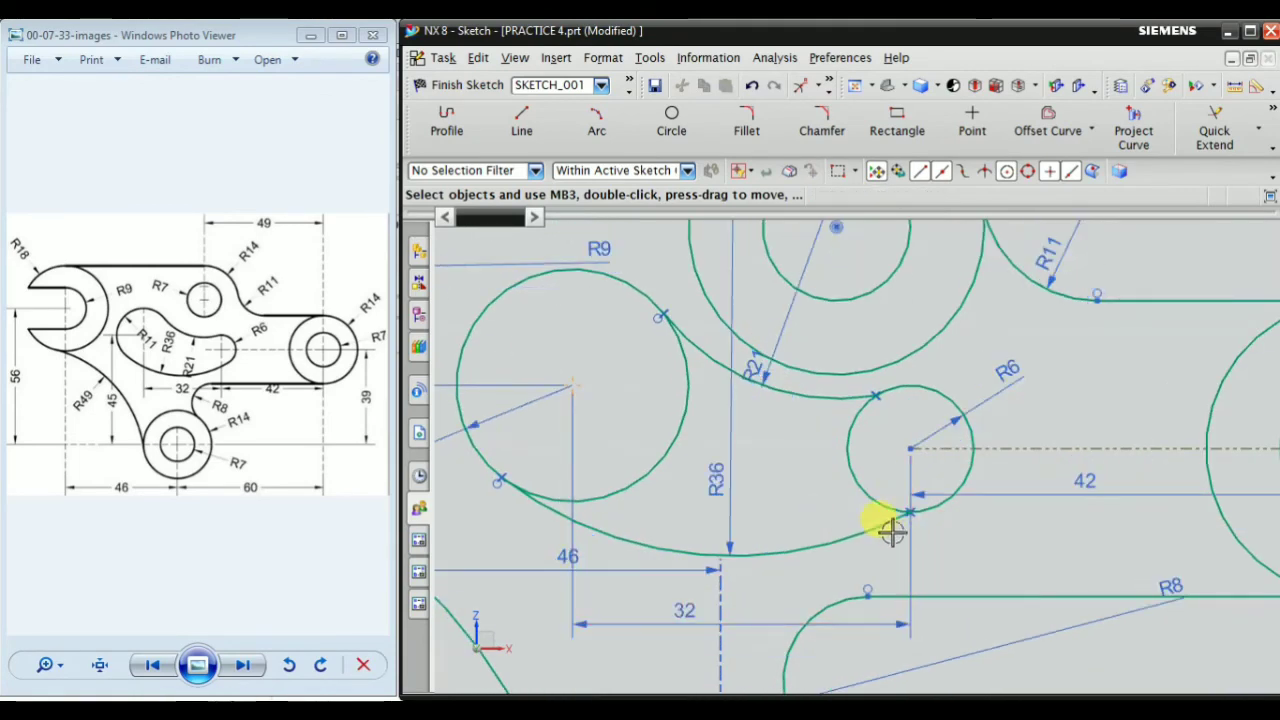
Apply a tangent constraint between the lower R36 arc and the R6 circle
right_click(770, 435)
mouse_move(889, 405)
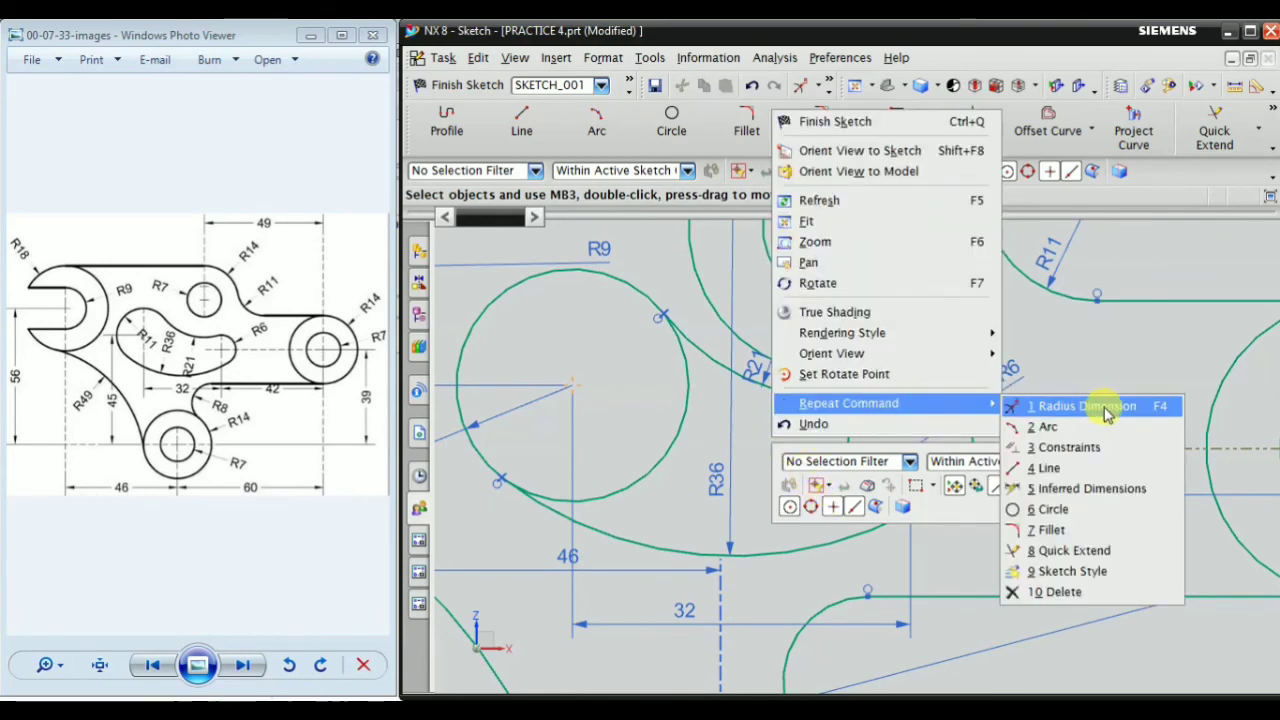
left_click(1090, 447)
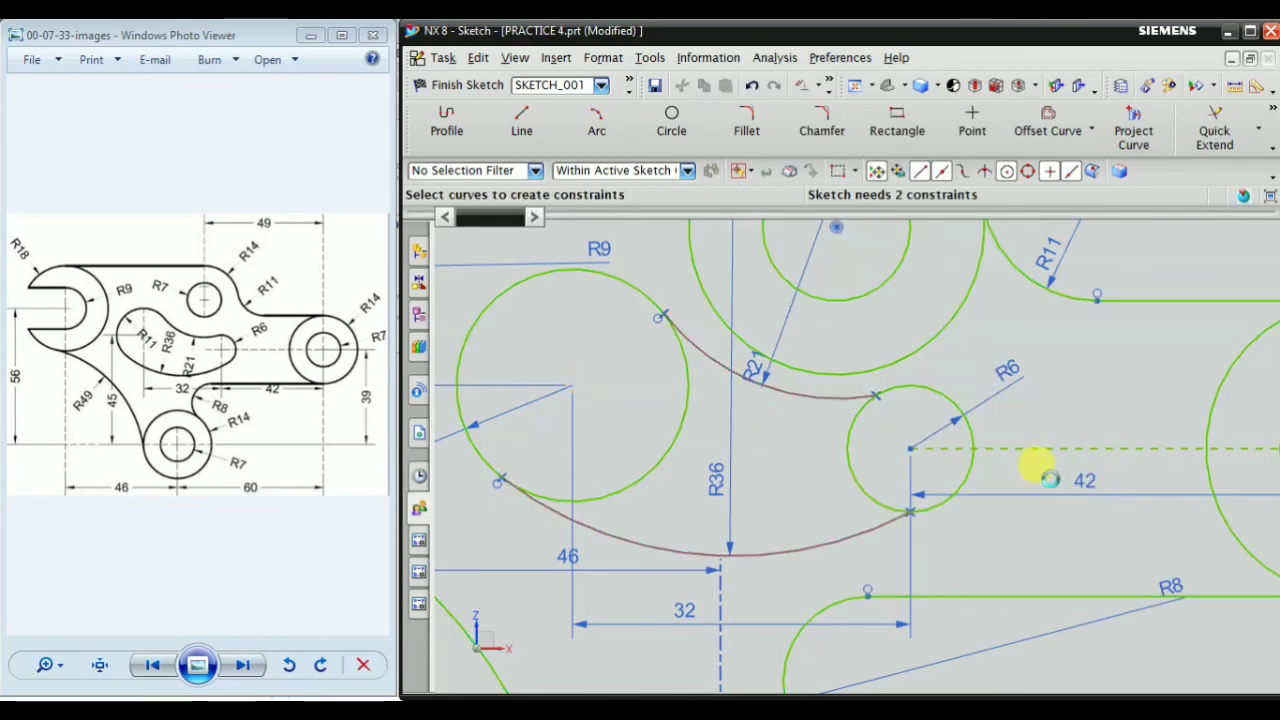
scroll(874, 532, "up", 3)
left_click(889, 517)
scroll(917, 549, "down", 3)
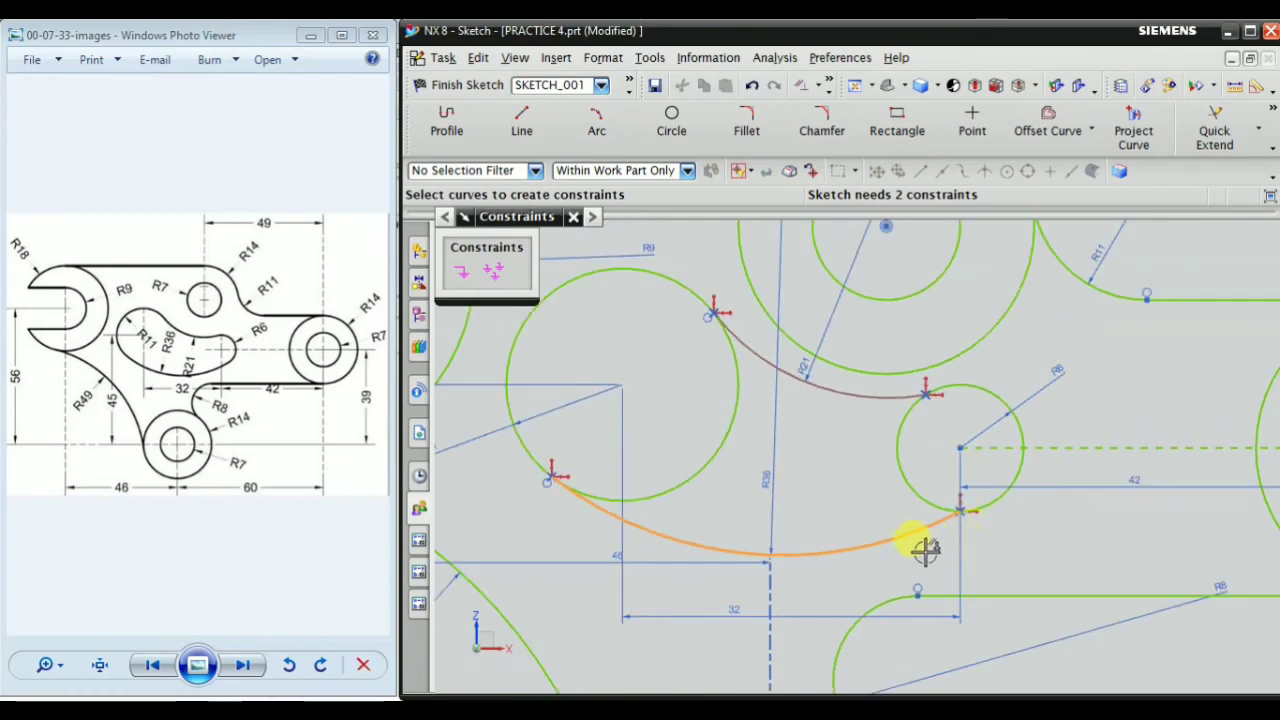
scroll(909, 509, "up", 3)
left_click(938, 498)
scroll(909, 486, "down", 2)
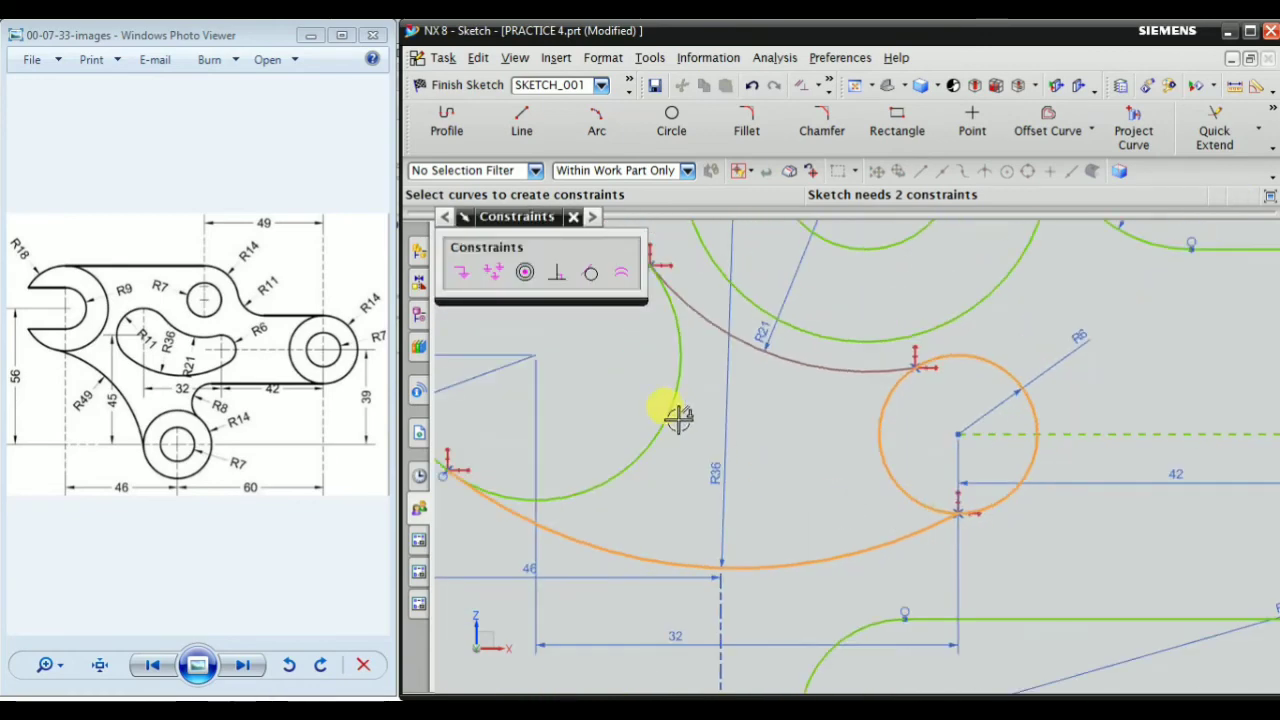
left_click(589, 273)
Apply a tangent constraint between the upper R21 arc and the R6 circle
scroll(903, 418, "up", 2)
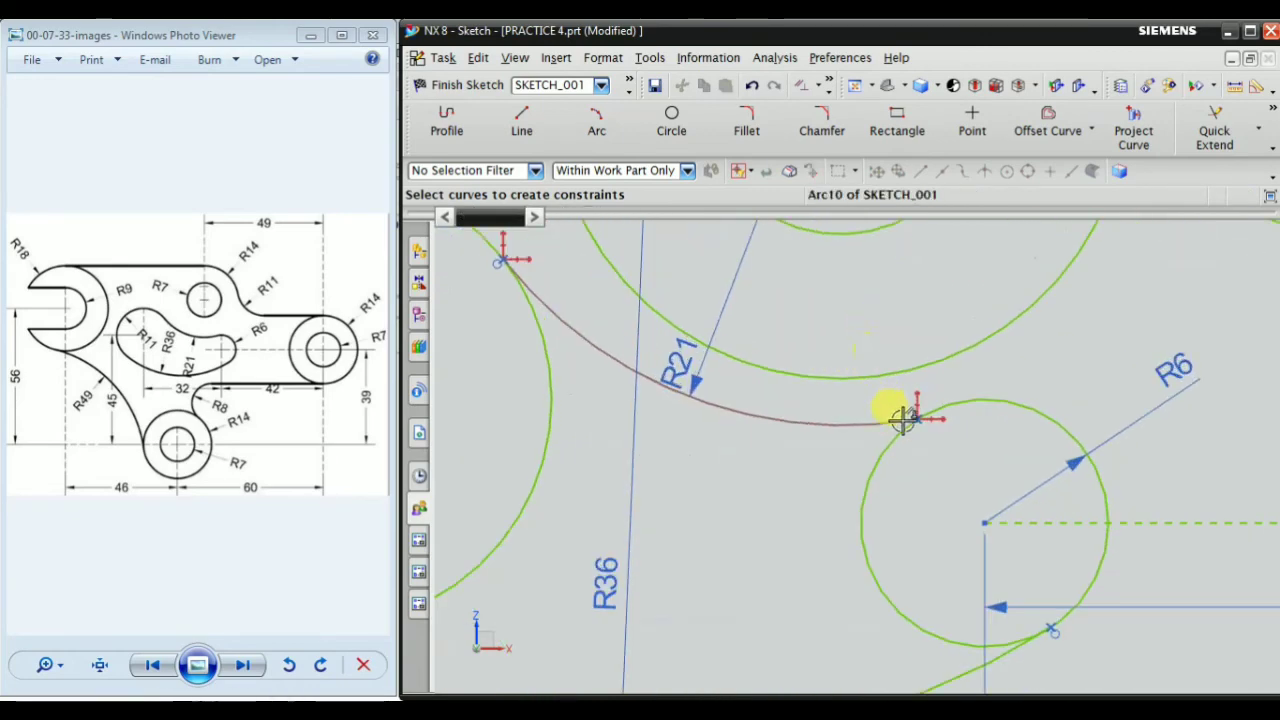
left_click(851, 421)
left_click(1015, 402)
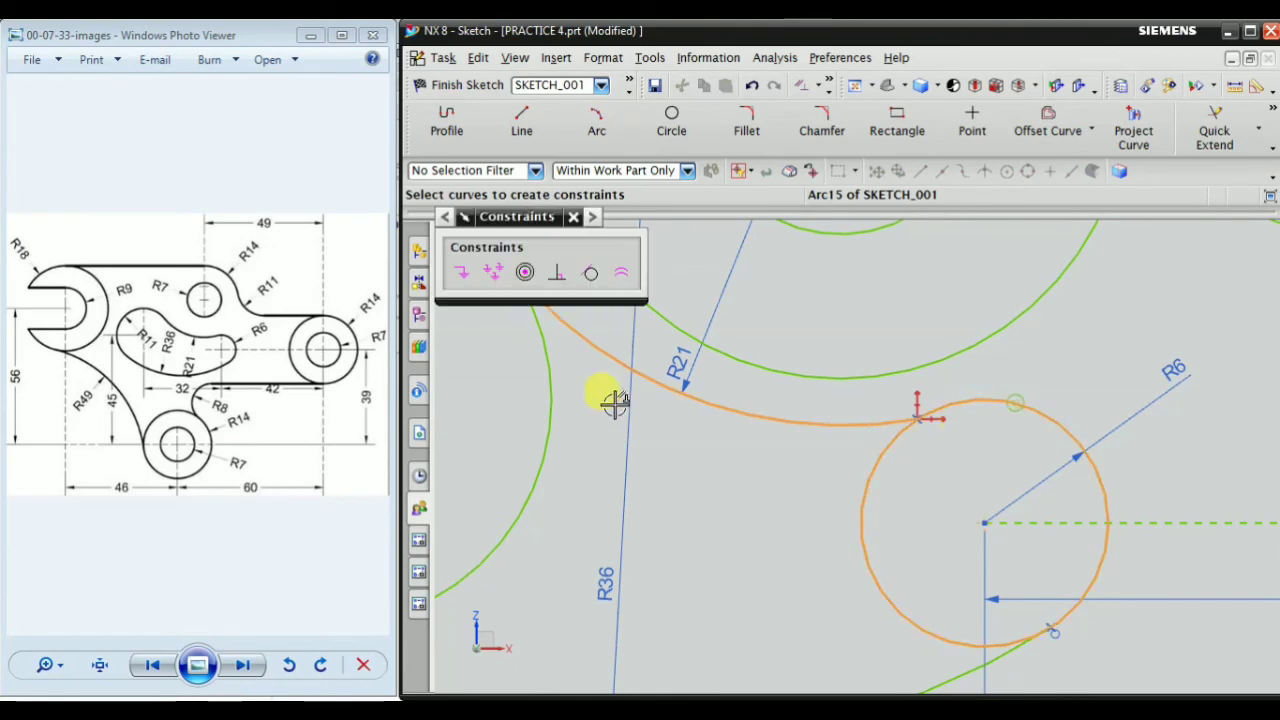
left_click(589, 273)
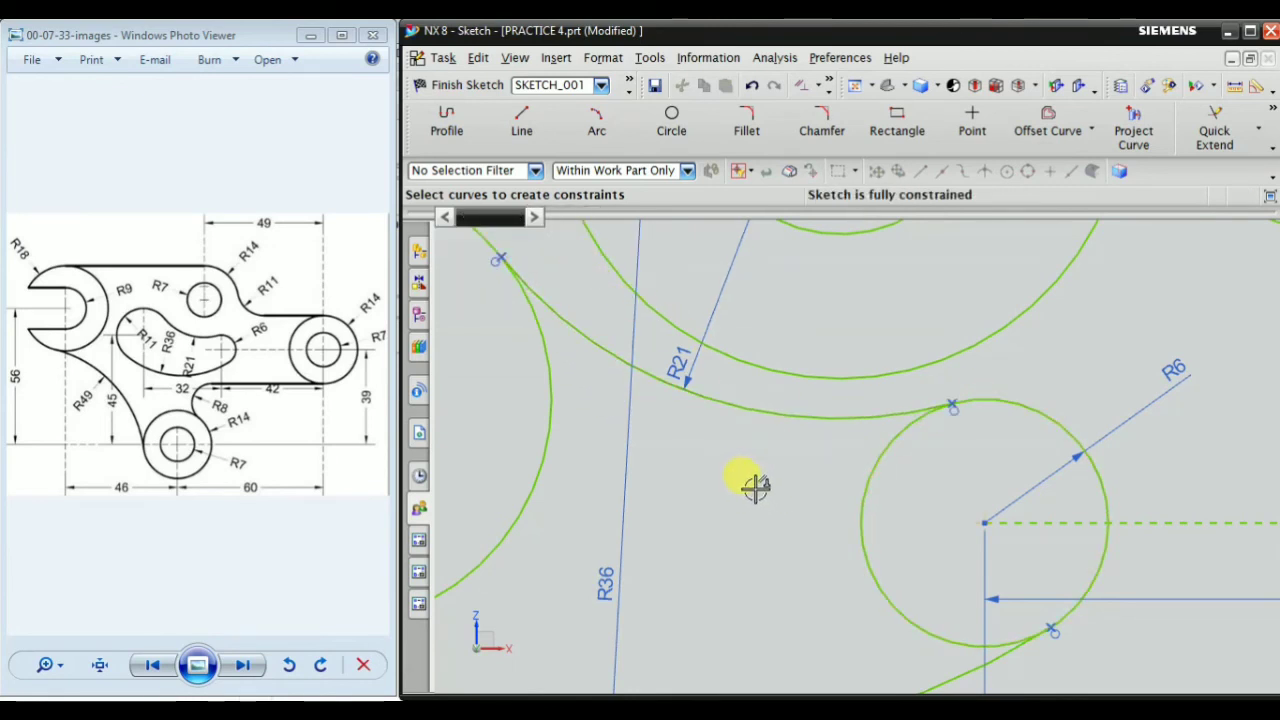
Examine the whole sketch against the reference drawing, focusing on the open jaw at the R18 and R9 circles
scroll(827, 503, "down", 3)
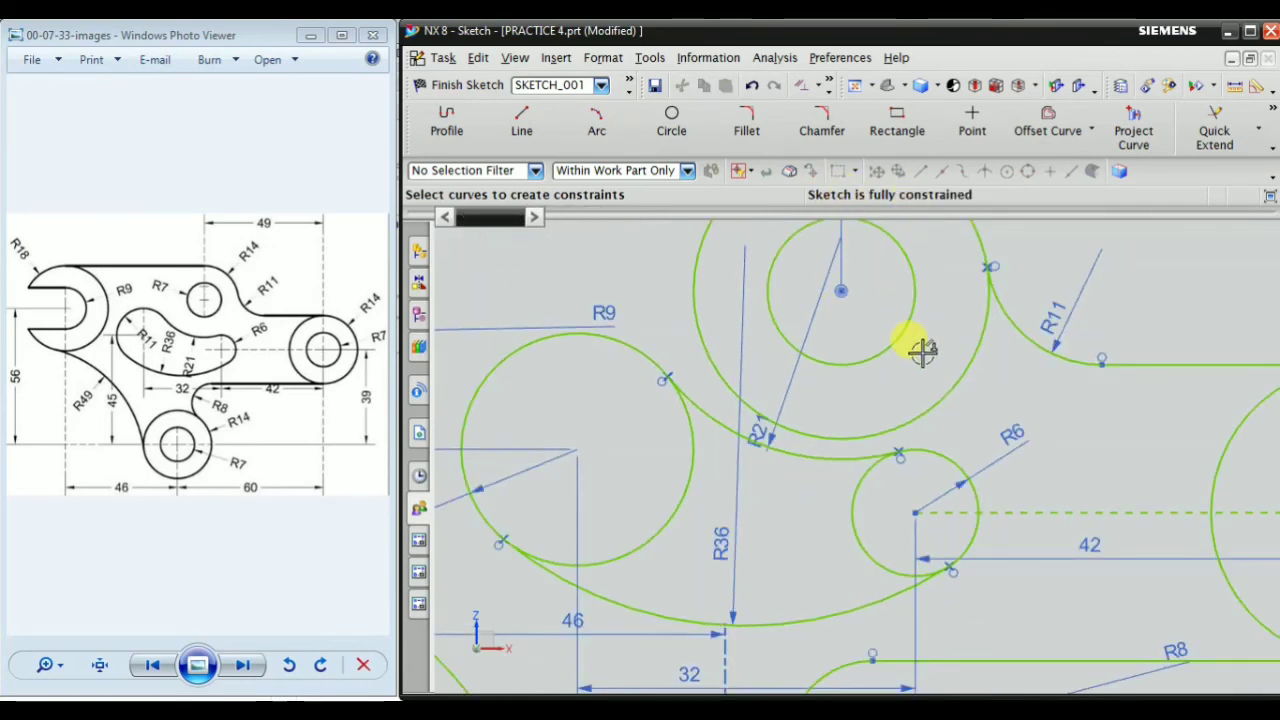
scroll(905, 440, "down", 3)
scroll(1034, 523, "down", 3)
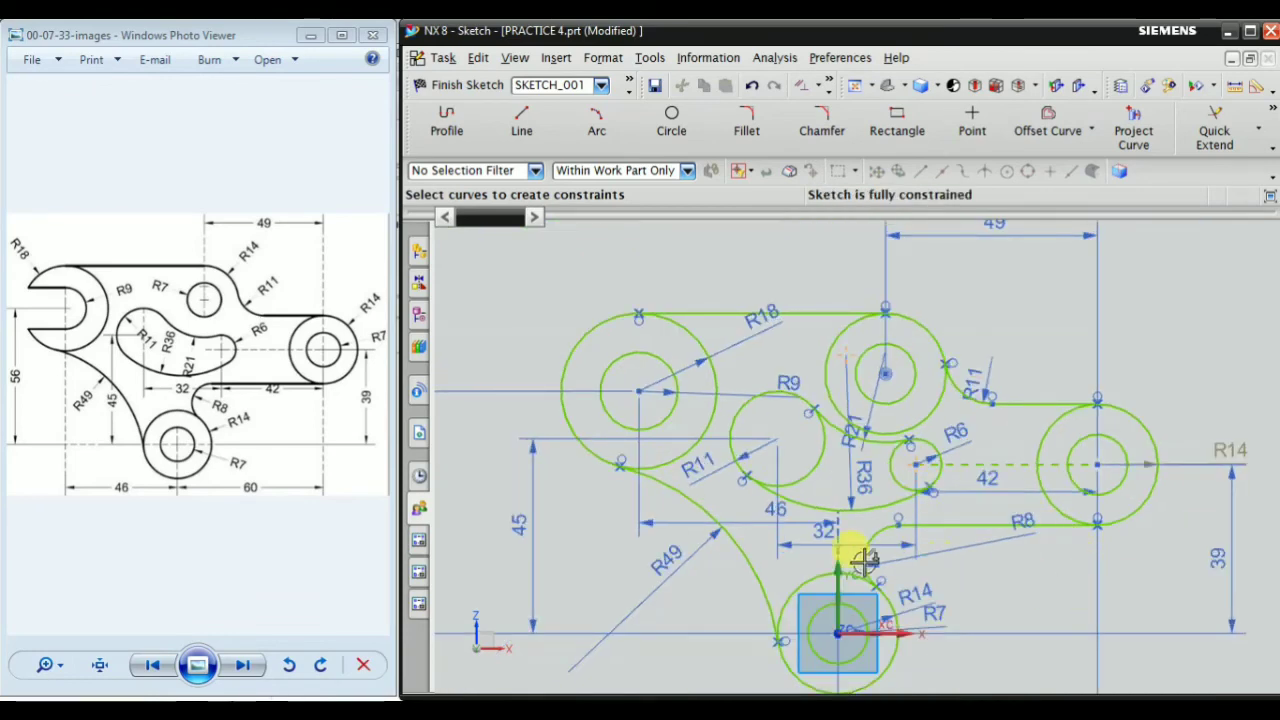
scroll(711, 485, "down", 2)
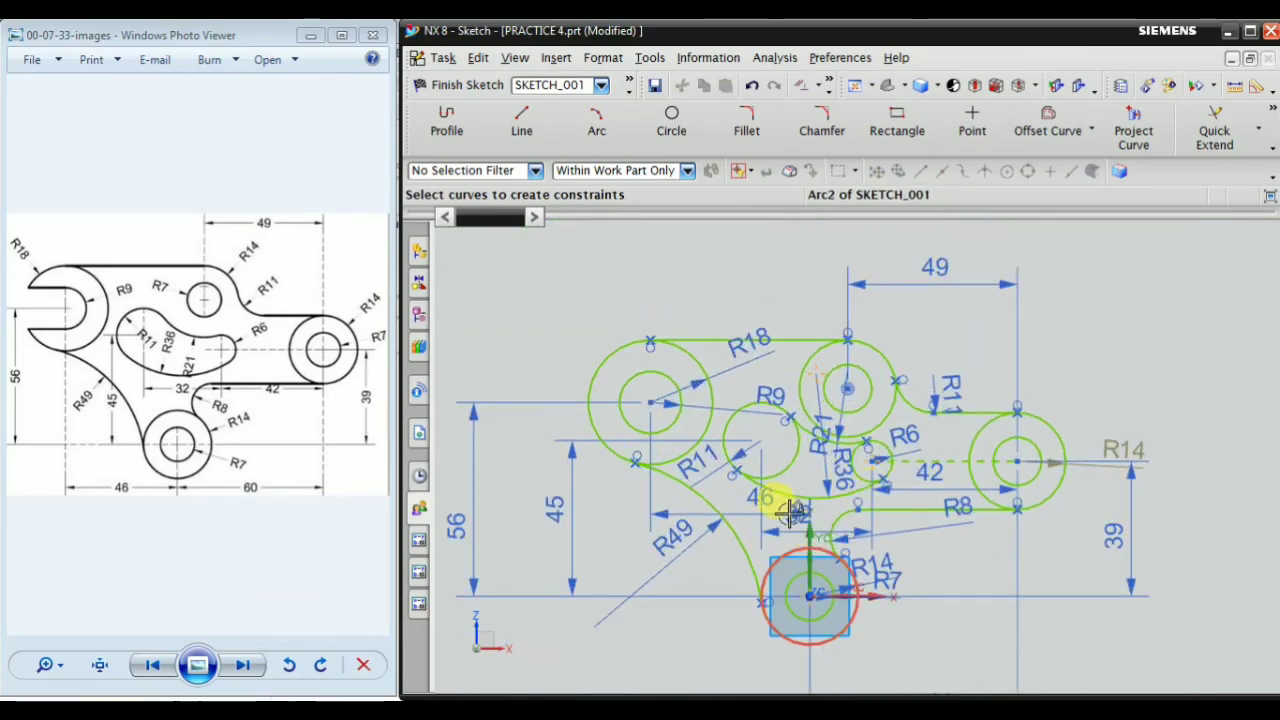
scroll(843, 457, "up", 2)
scroll(880, 460, "down", 2)
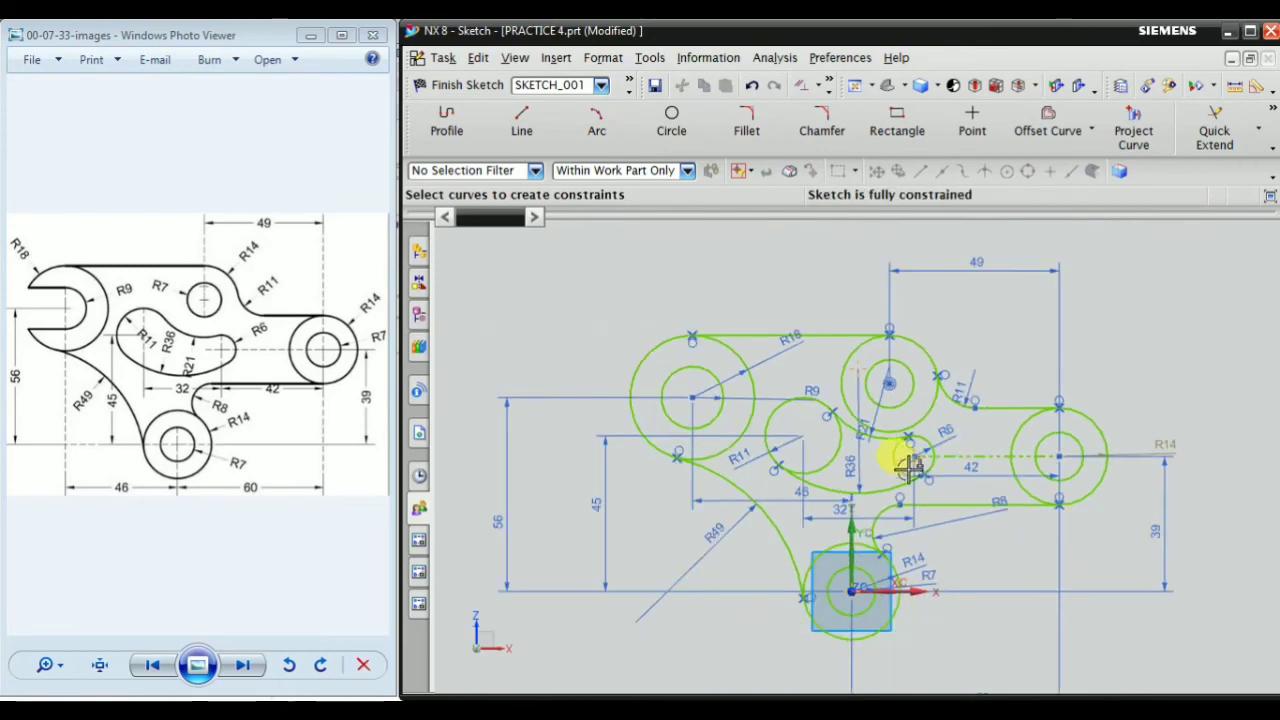
scroll(576, 405, "up", 2)
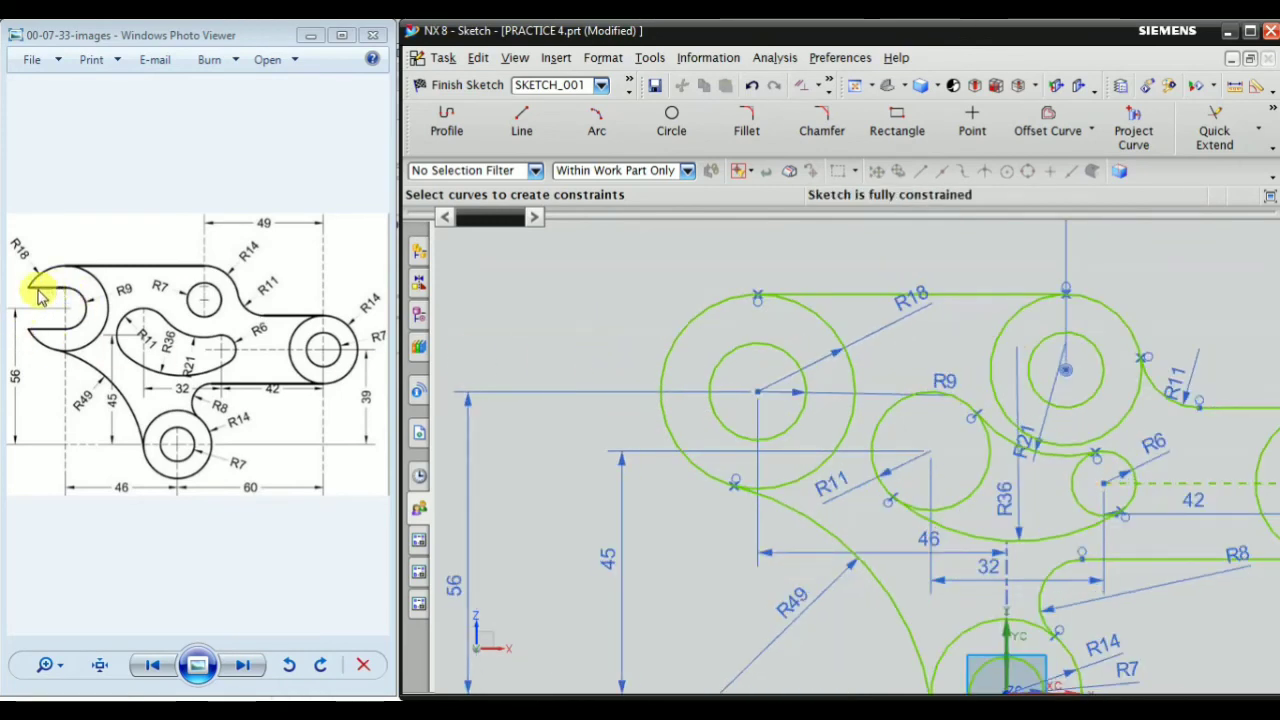
scroll(651, 373, "up", 1)
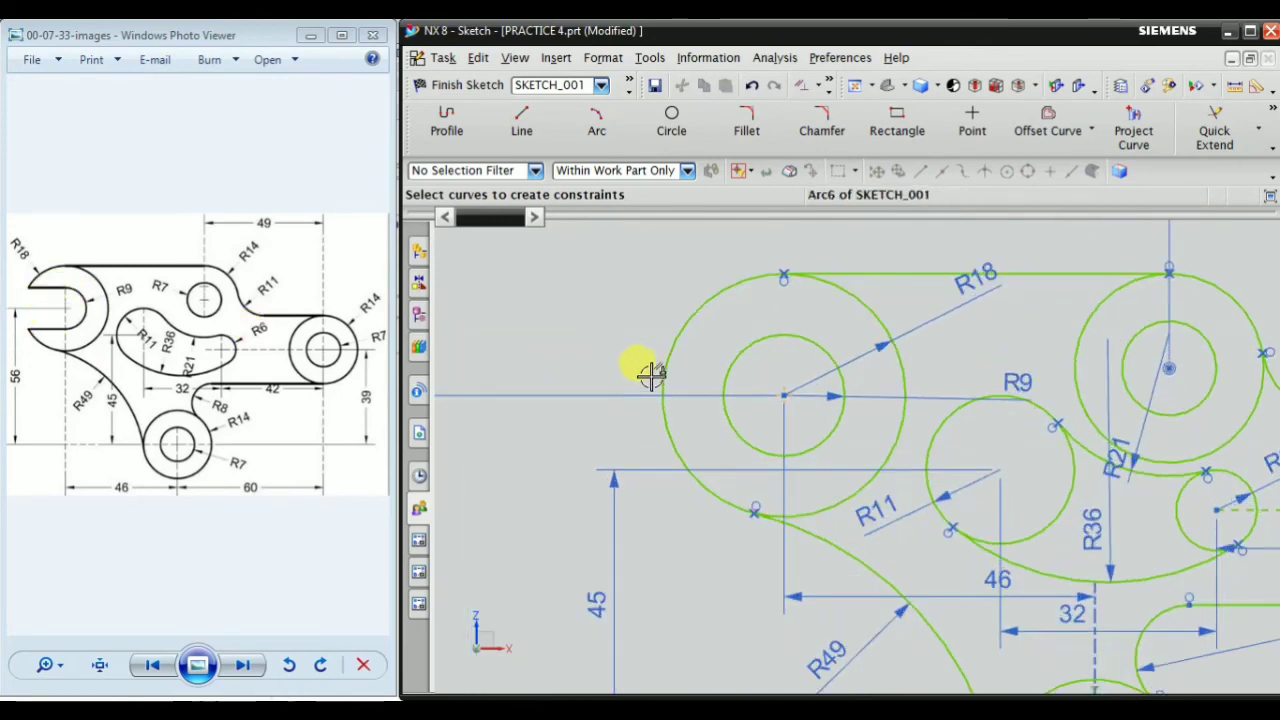
Draw two horizontal lines leftward from the R9 circle's top and bottom points past the R18 circle, about 24.5 and 30 mm long
left_click(521, 127)
scroll(709, 334, "up", 3)
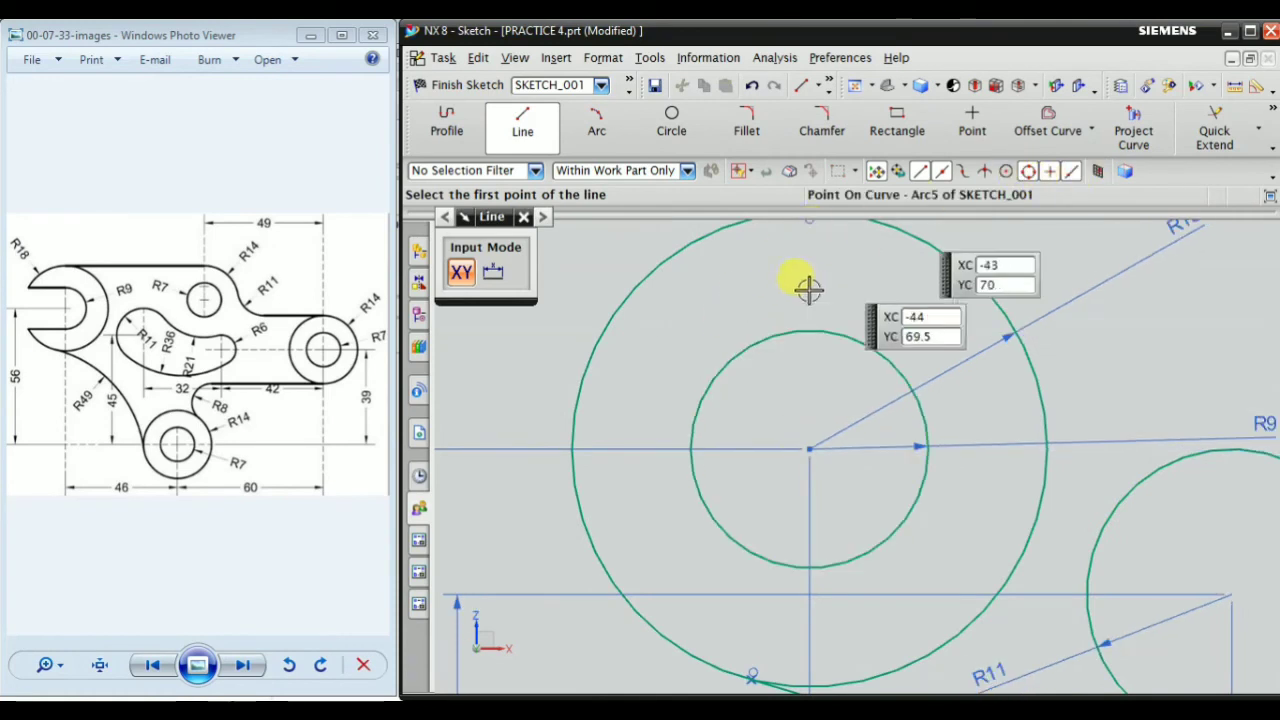
left_click(801, 332)
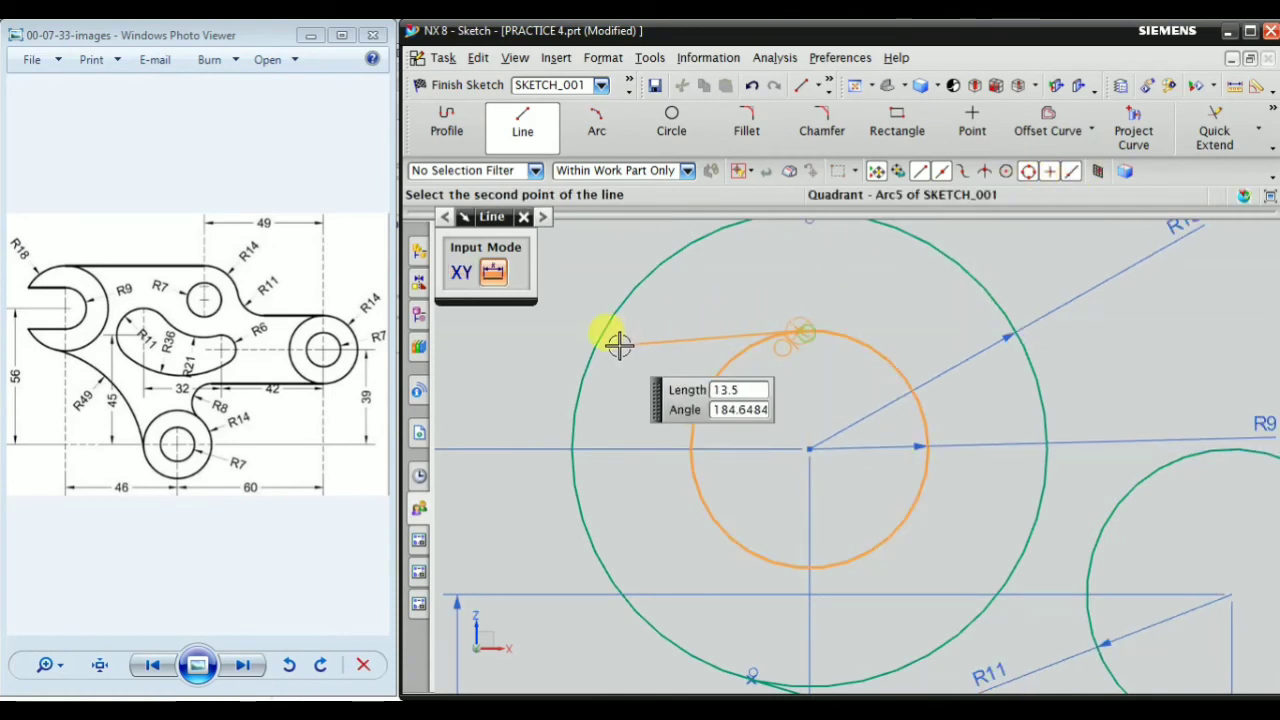
left_click(487, 332)
scroll(828, 456, "down", 1)
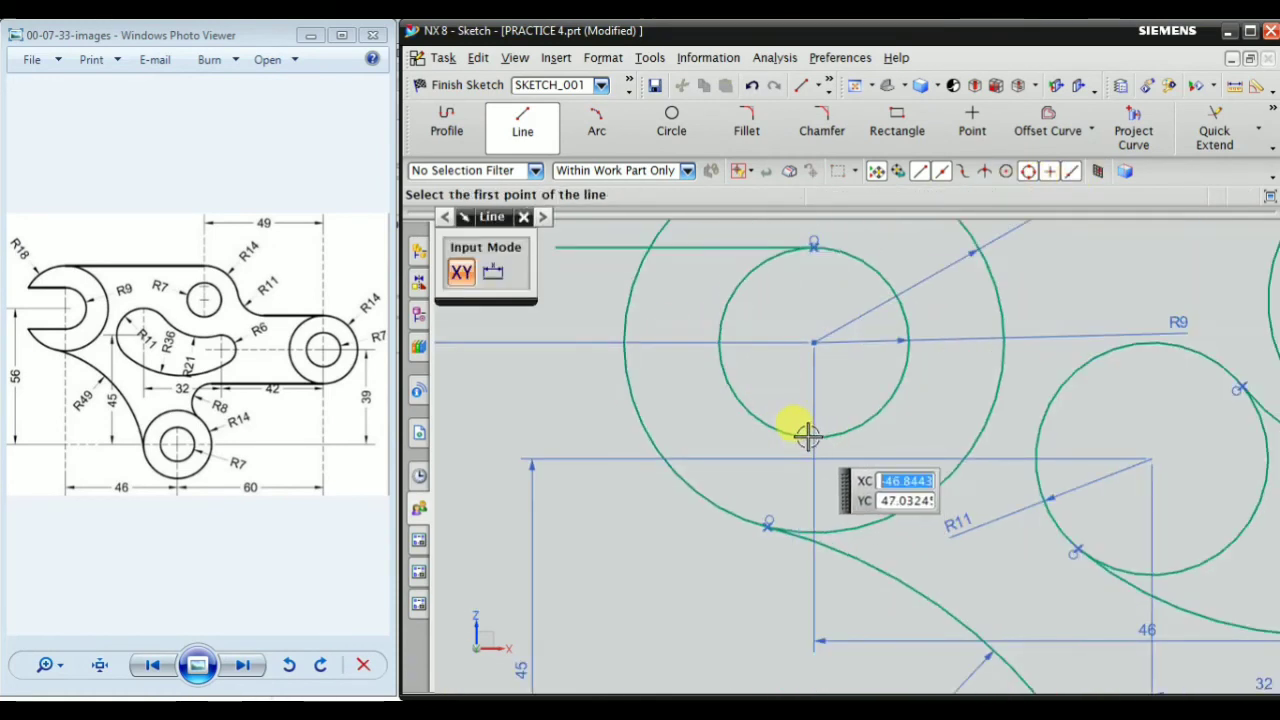
left_click(812, 435)
left_click(496, 428)
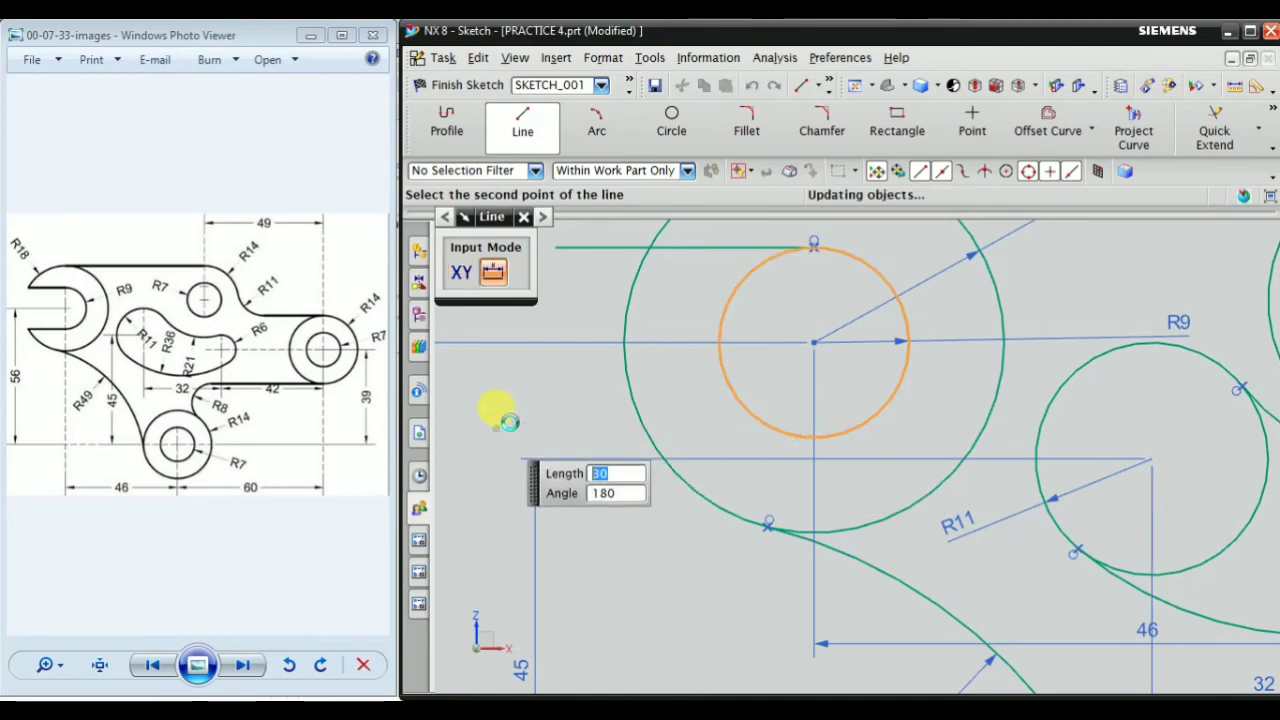
left_click(527, 220)
scroll(742, 381, "down", 2)
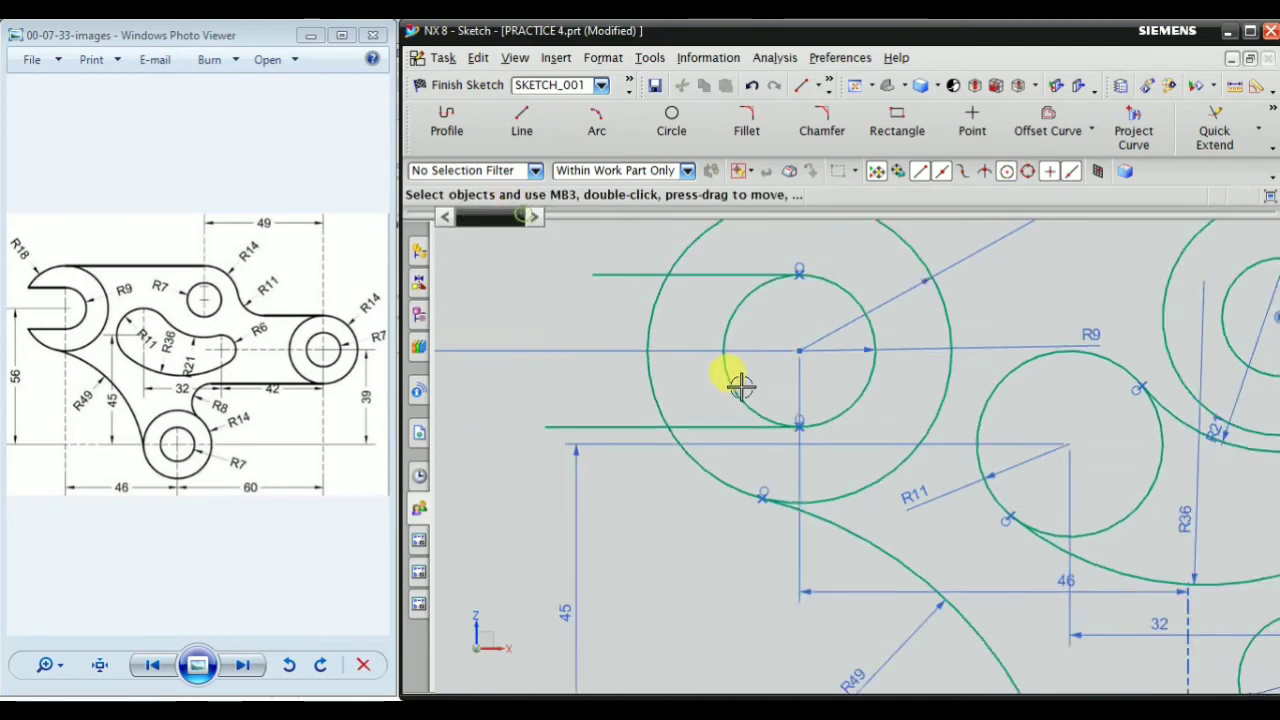
scroll(648, 323, "up", 2)
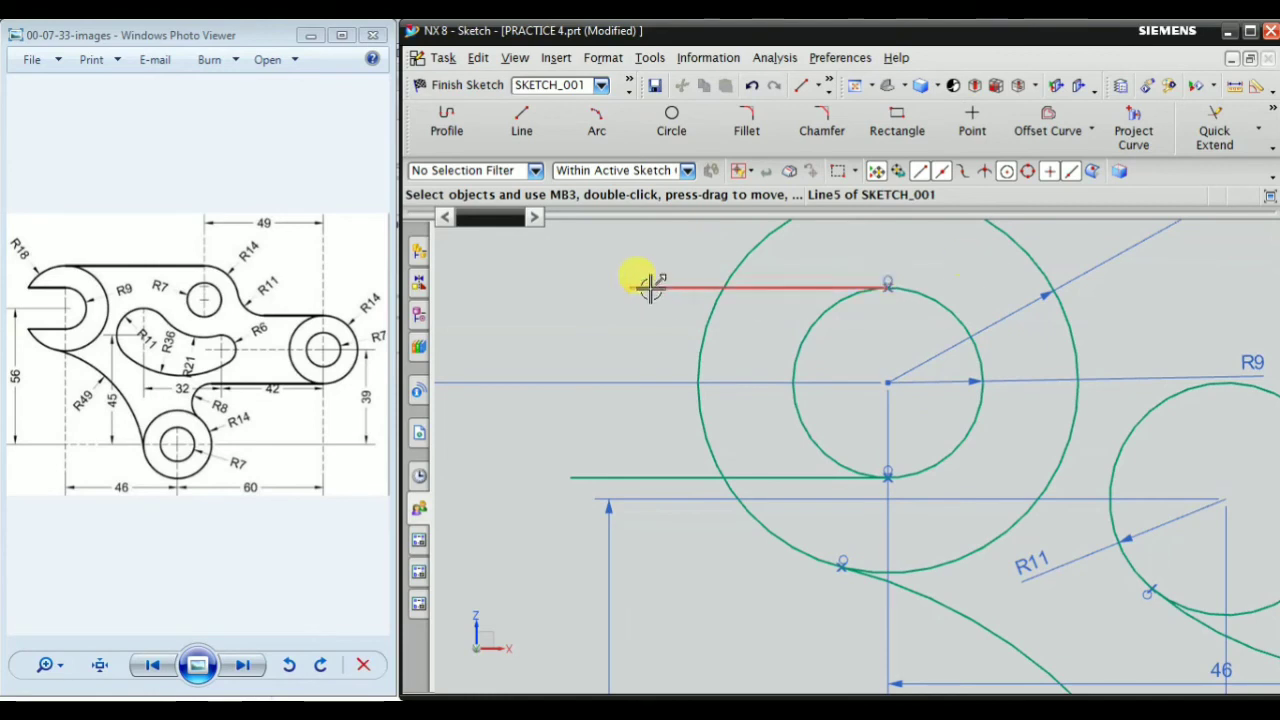
Trim the line ends beyond the R18 circle, the R18 arc between the lines and the R9 circle's left half to form the open jaw
left_click(1255, 121)
left_click(1260, 115)
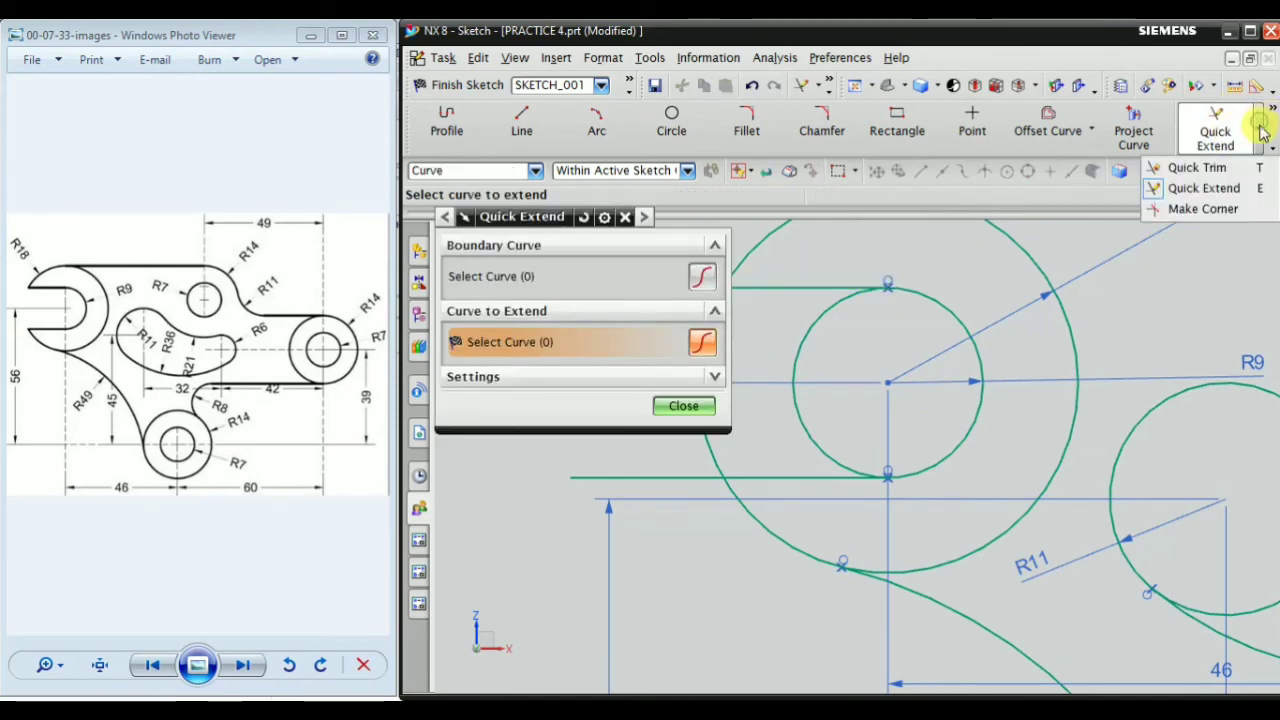
left_click(1195, 166)
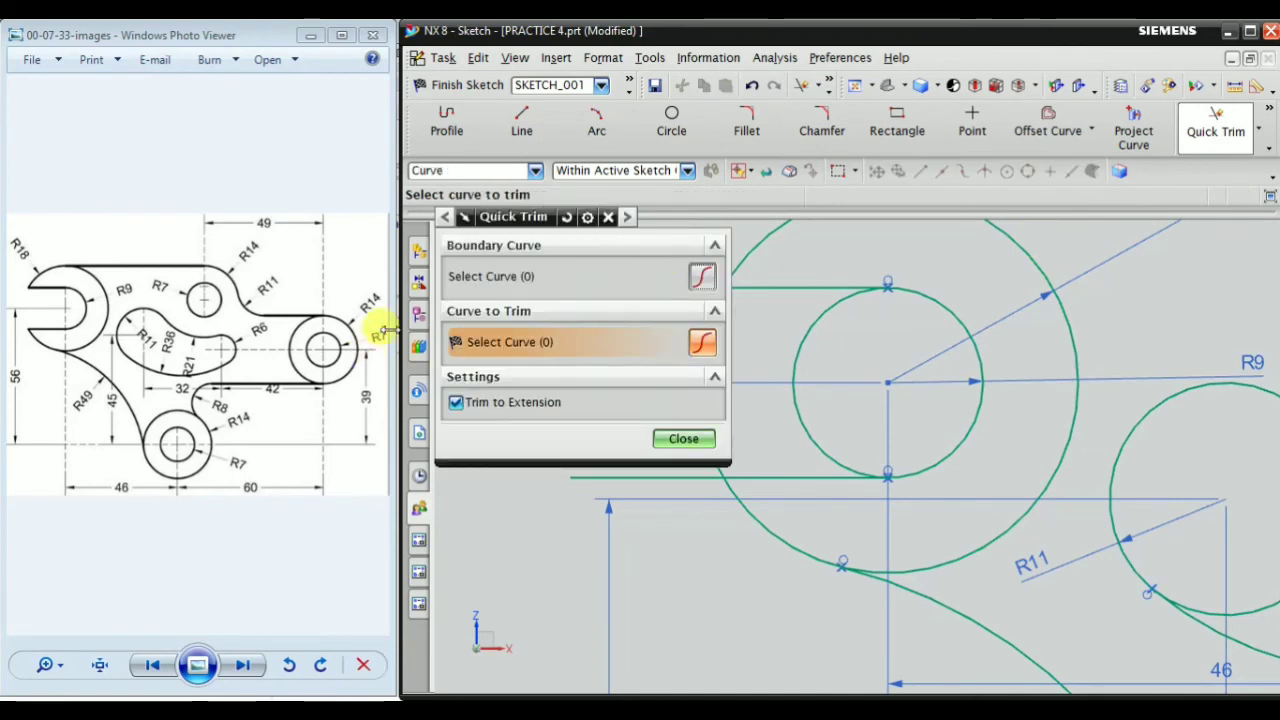
scroll(766, 334, "down", 3)
scroll(803, 300, "up", 3)
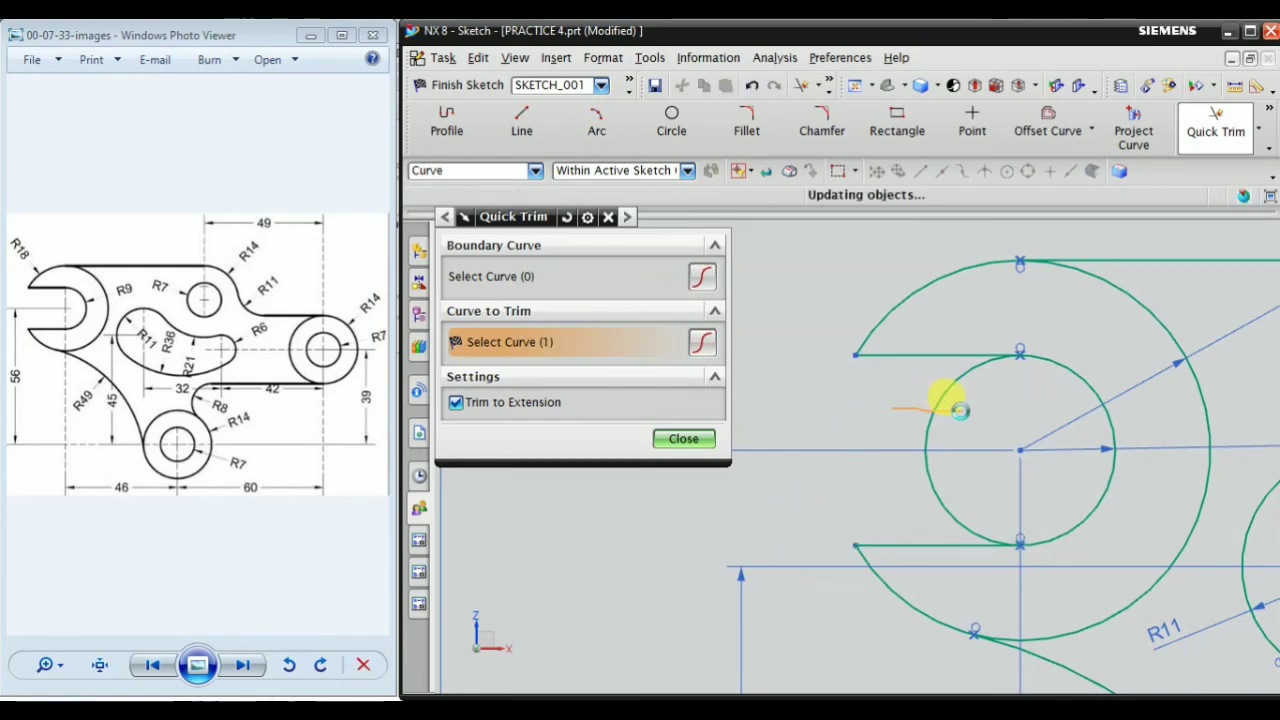
scroll(860, 398, "down", 4)
Trim the inner portions of the R11 and R6 circles so they form a closed curved slot with the R36 and R21 arcs
scroll(1015, 458, "up", 4)
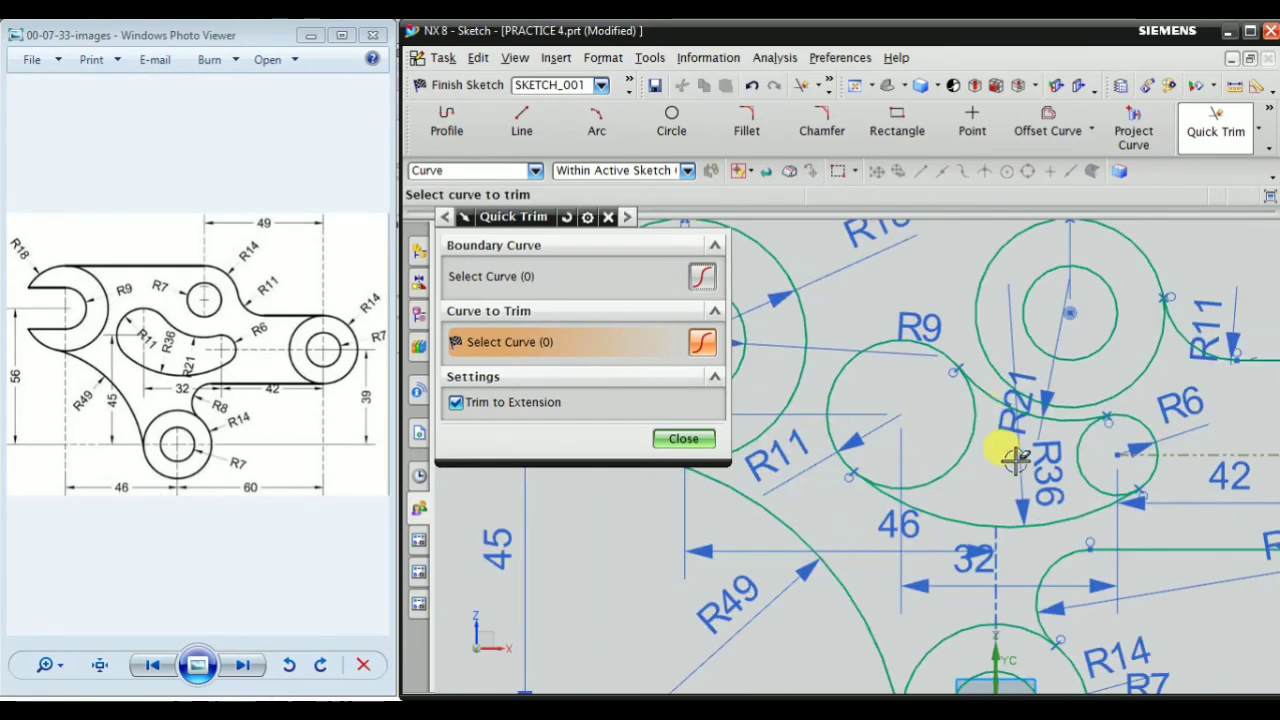
scroll(995, 403, "up", 1)
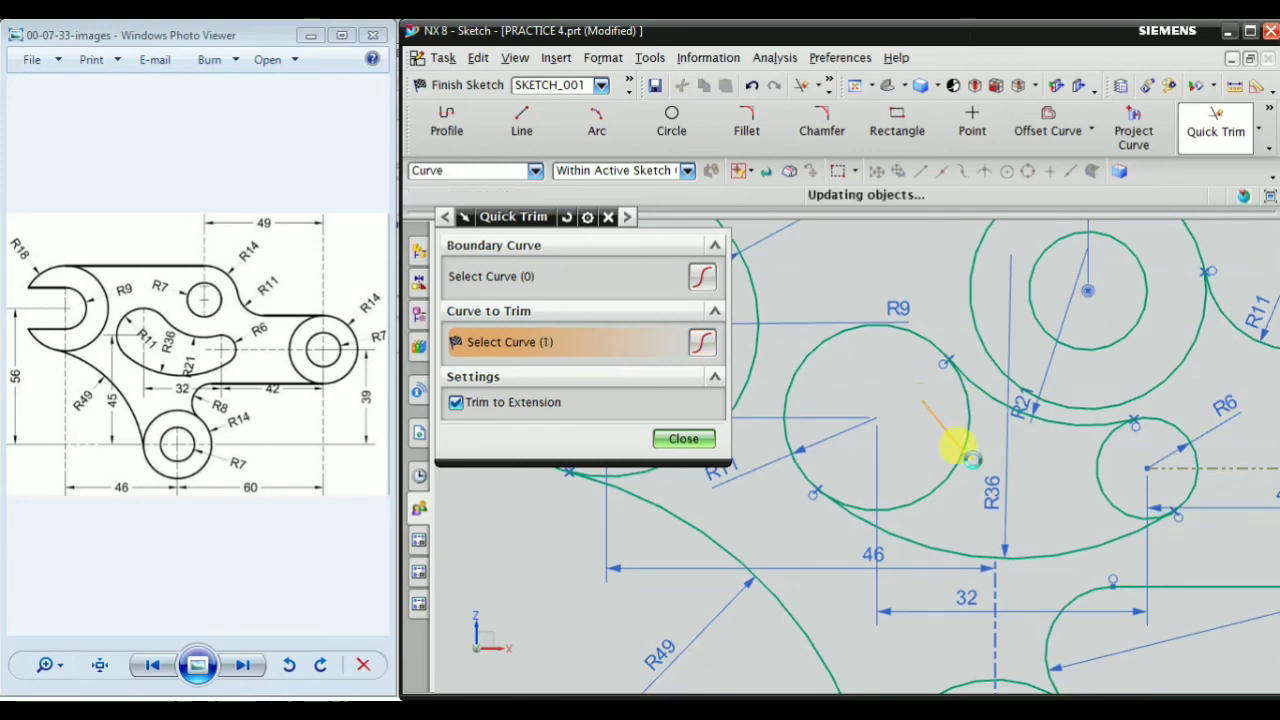
scroll(1060, 476, "up", 2)
left_click(1113, 465)
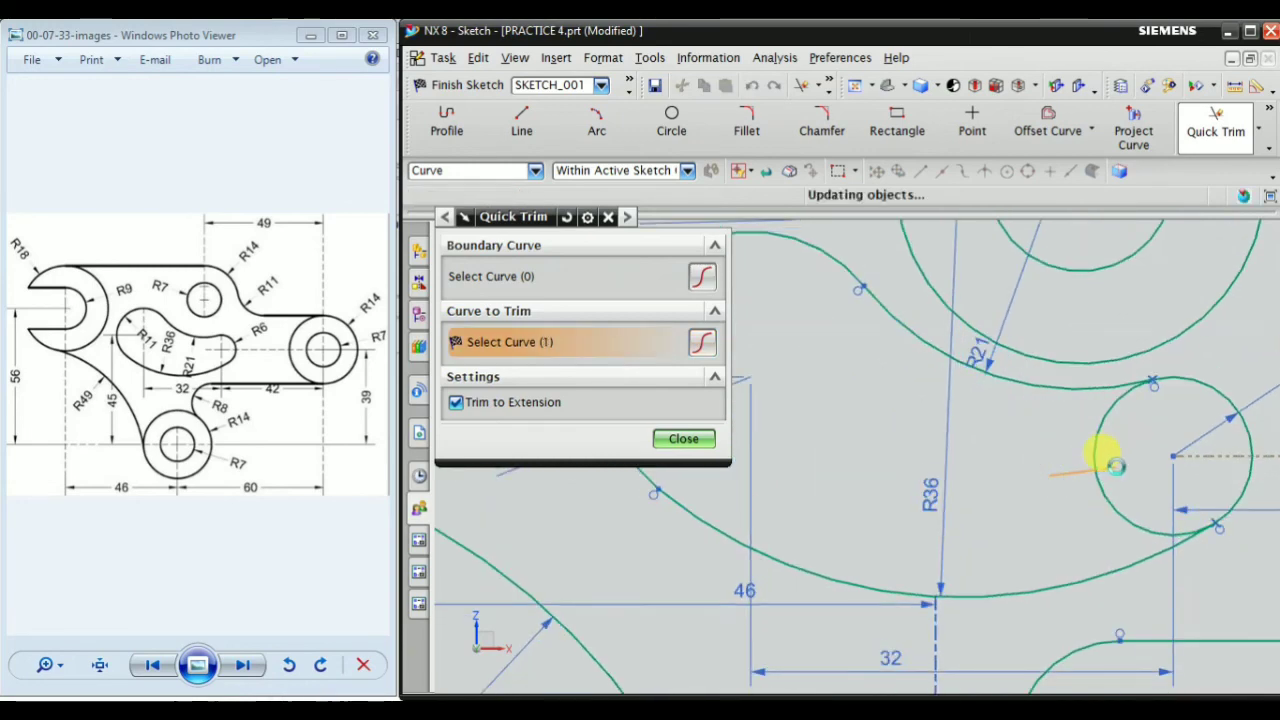
scroll(1000, 460, "down", 3)
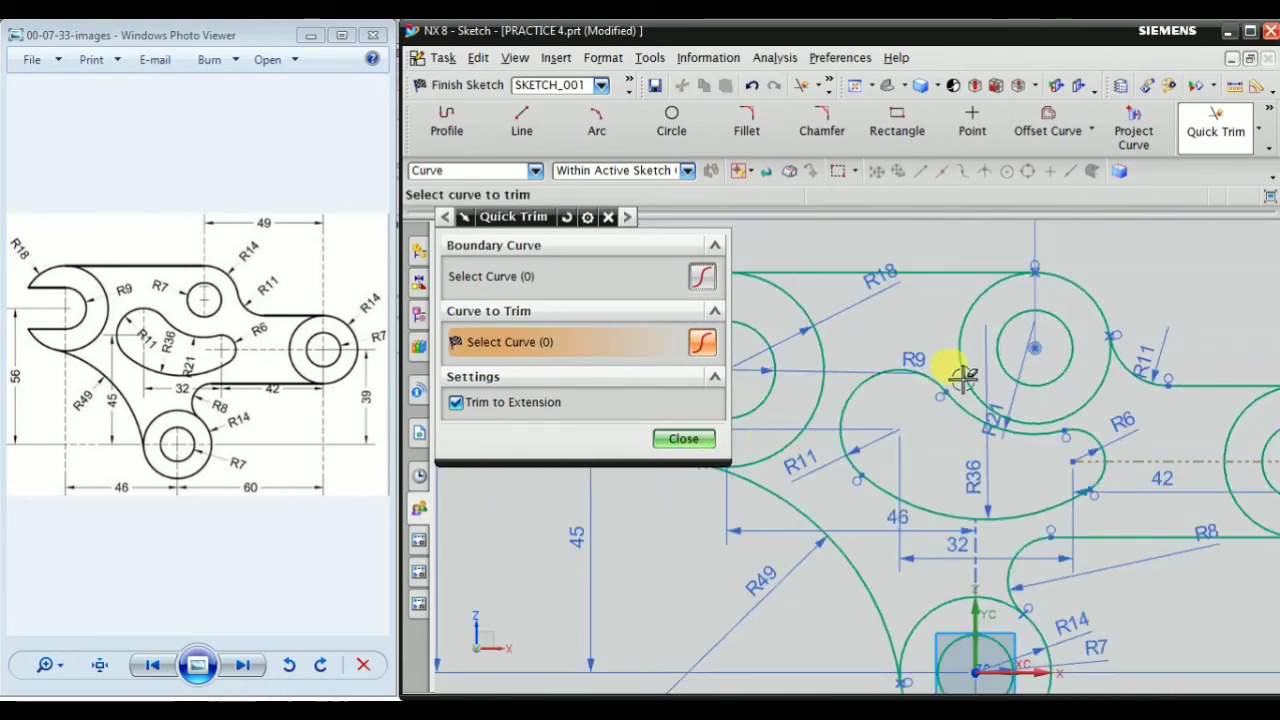
Trim the R14 circle around the upper R7 hole to its outer arc between the top line and the R11 fillet
scroll(1022, 267, "up", 1)
scroll(926, 320, "up", 1)
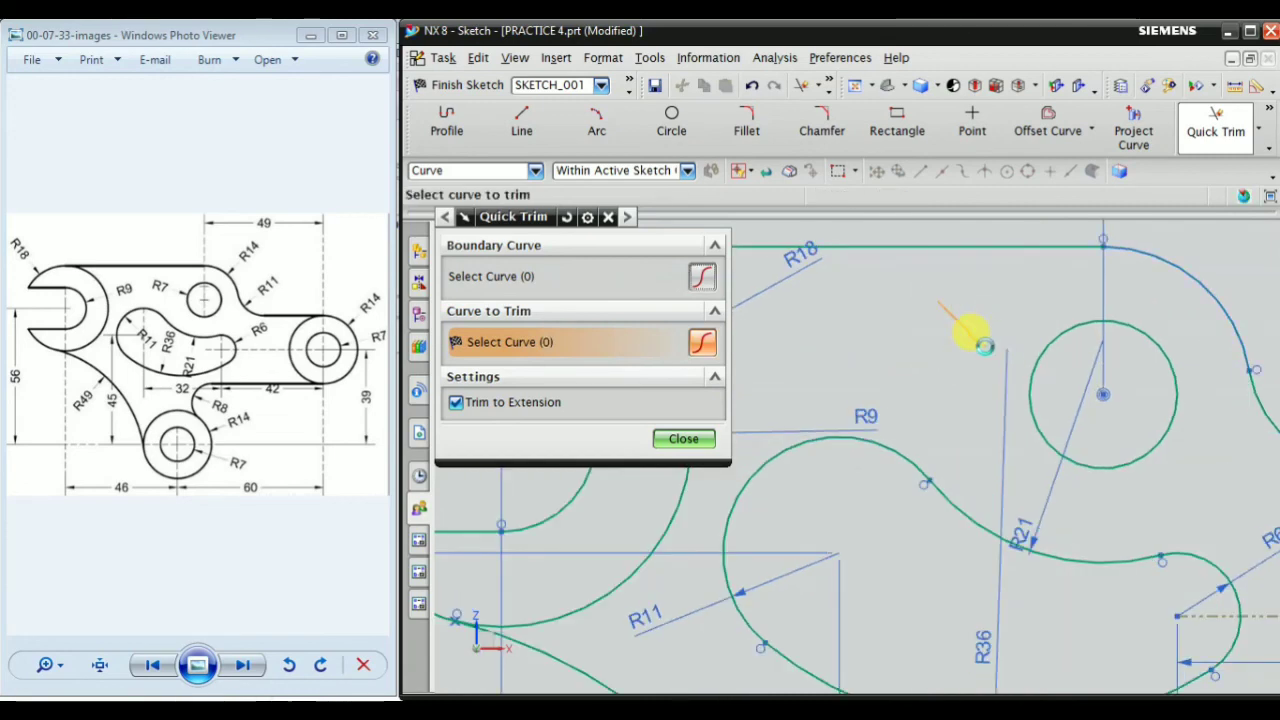
scroll(943, 357, "down", 4)
scroll(1062, 430, "up", 3)
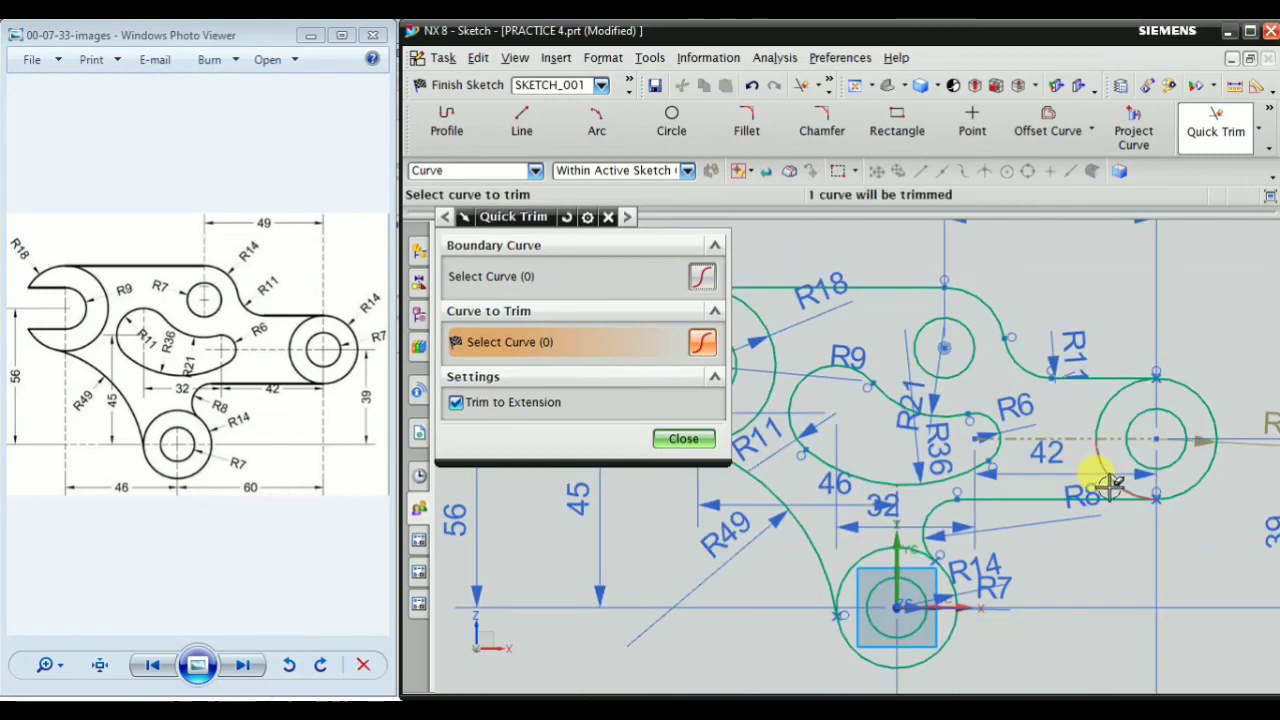
scroll(1000, 471, "down", 4)
scroll(960, 600, "up", 2)
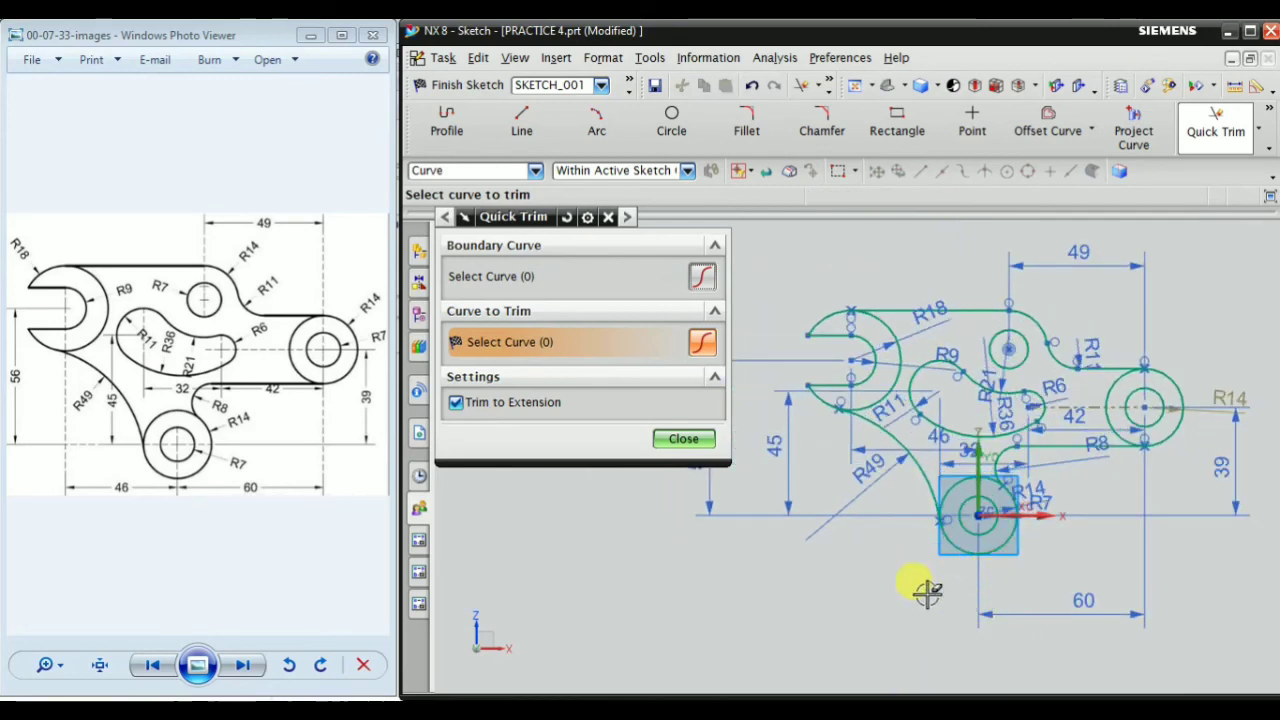
left_click(686, 438)
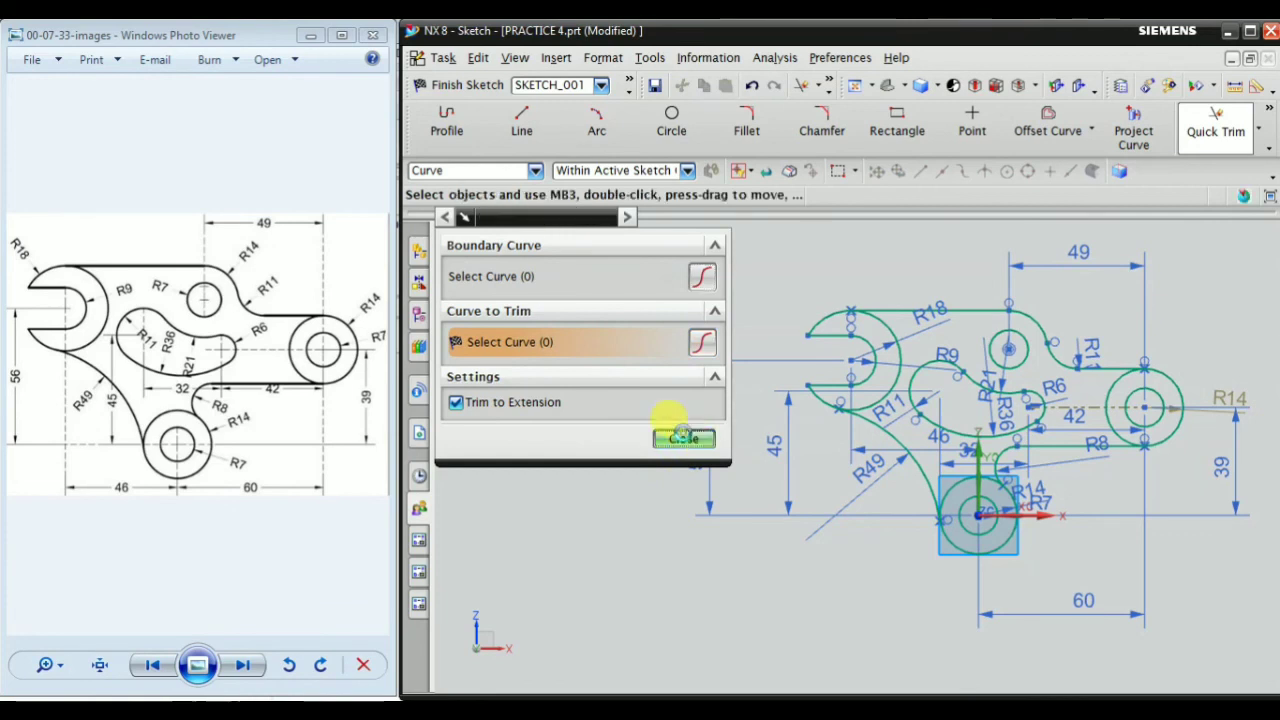
Close the Quick Trim command and inspect the trimmed jaw, slot and outer profile against the reference drawing
right_click(580, 303)
left_click(628, 428)
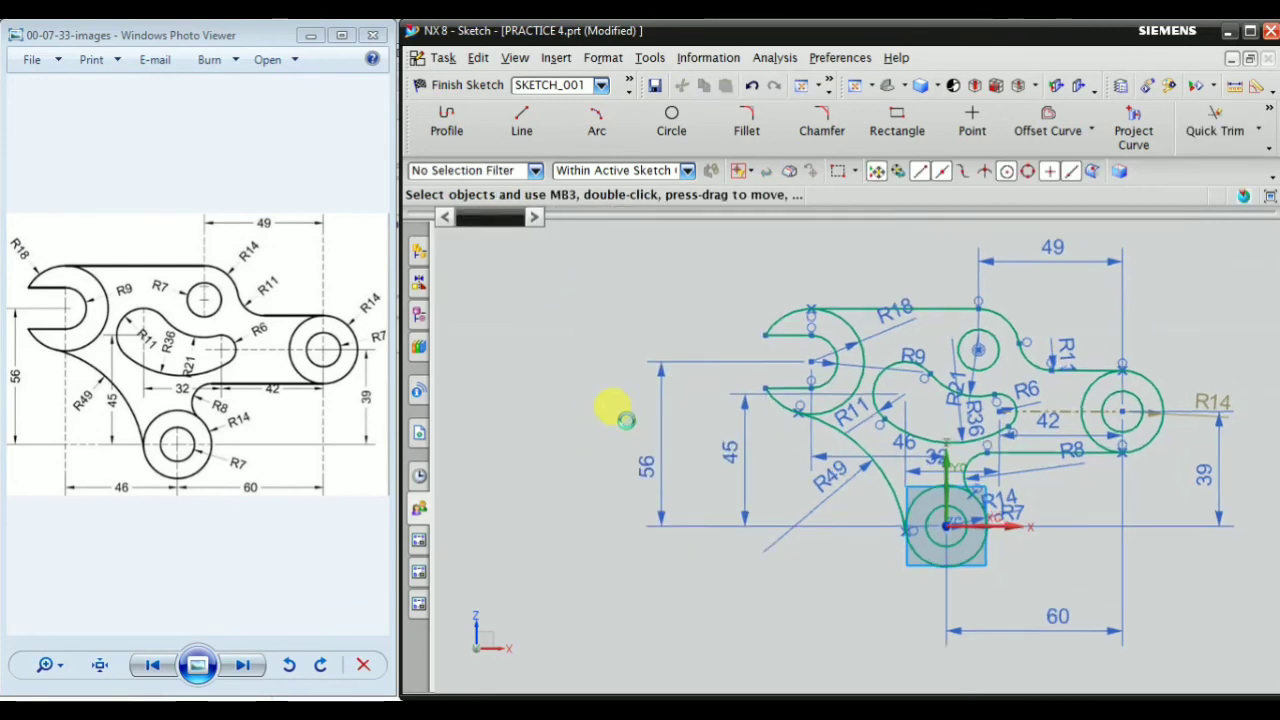
left_click_drag(591, 477, 592, 477)
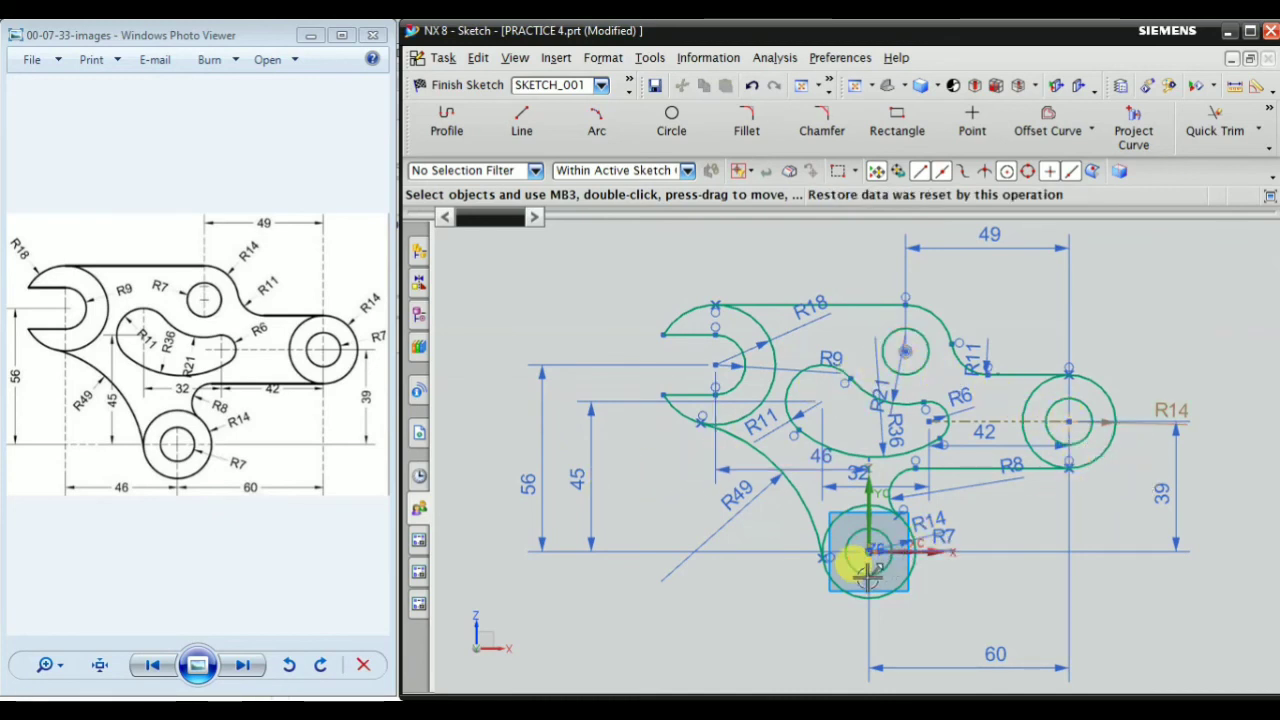
scroll(587, 480, "up", 1)
scroll(587, 482, "up", 1)
left_click(597, 480)
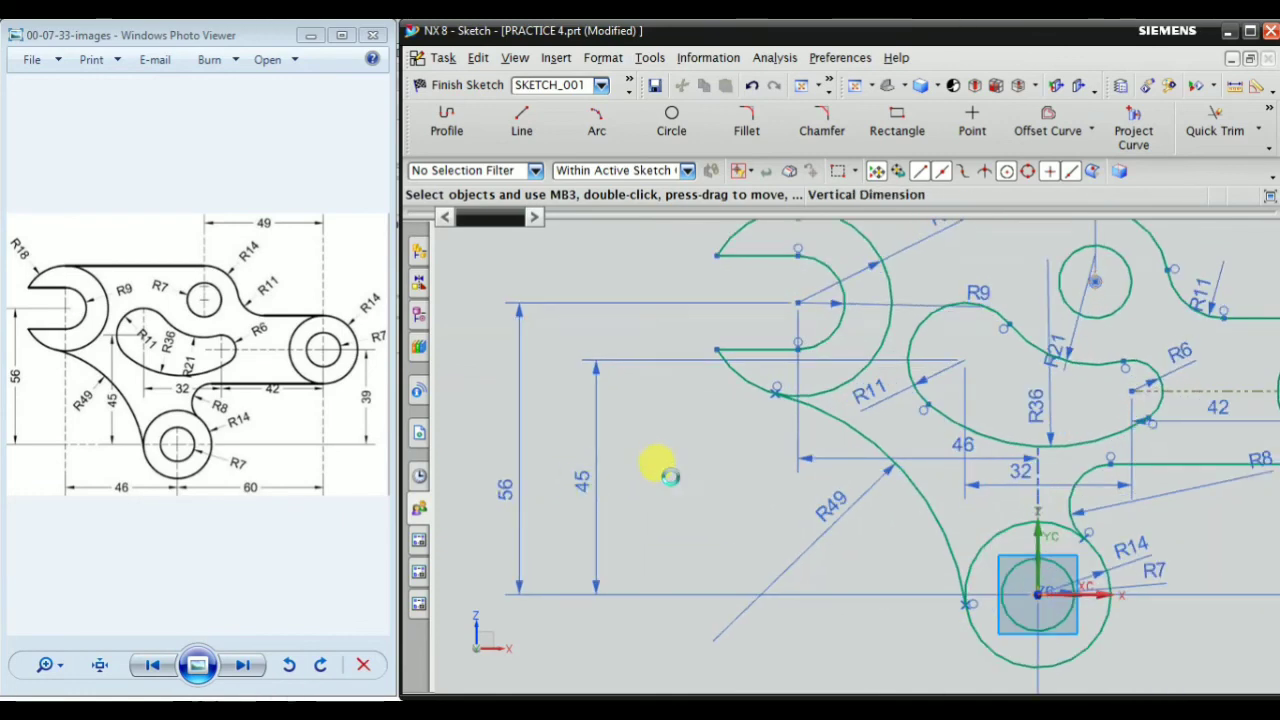
scroll(761, 474, "down", 2)
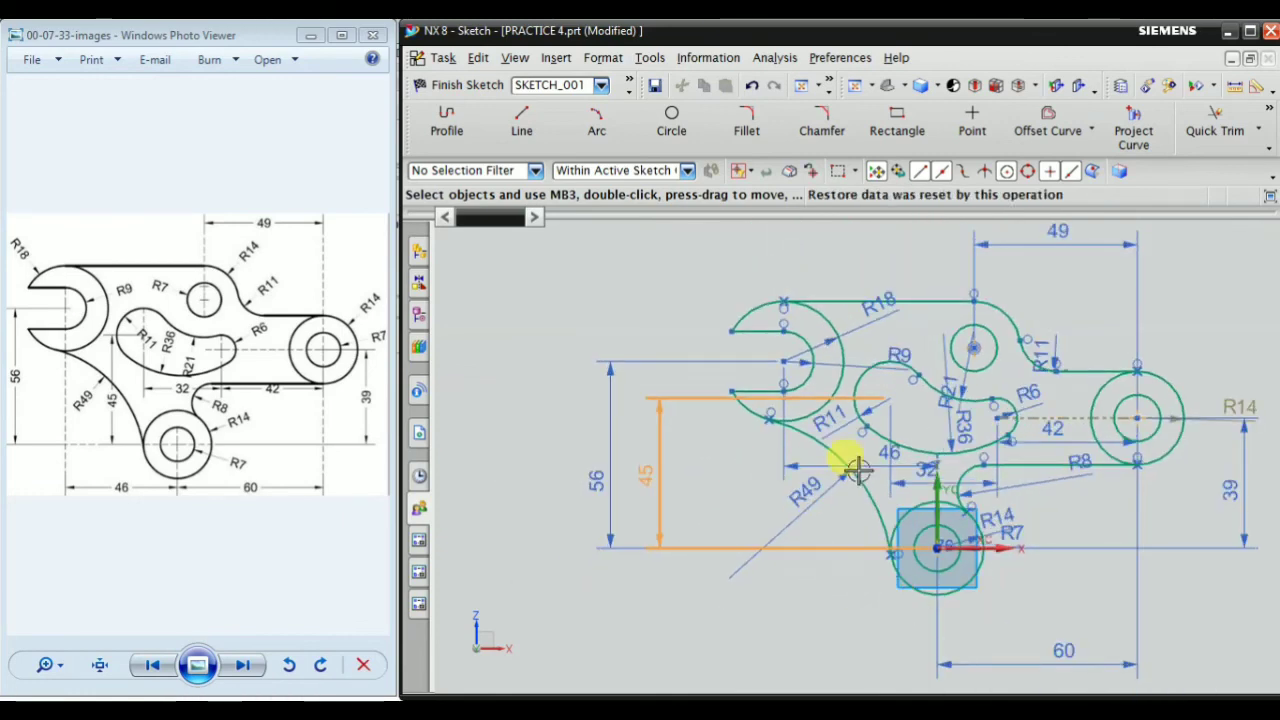
Use the Constraints command to check the sketch's constraint status and examine the whole profile and its dimensions
left_click(1271, 109)
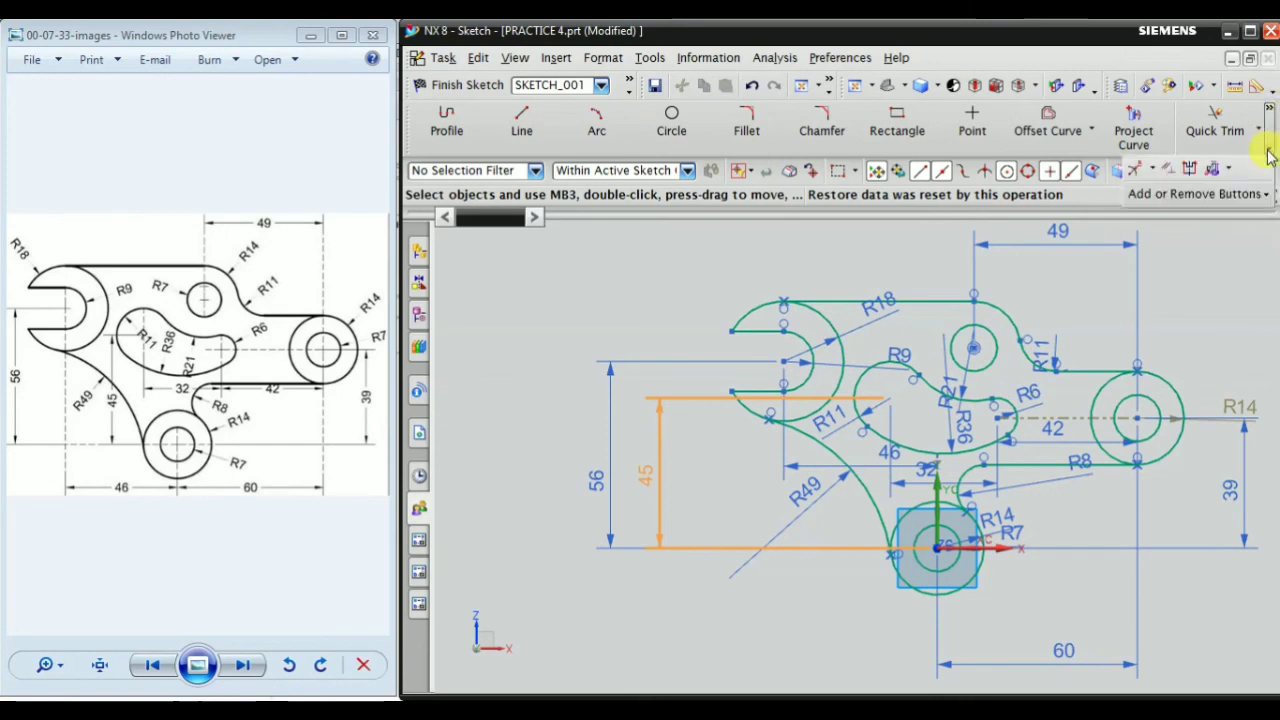
left_click(1167, 170)
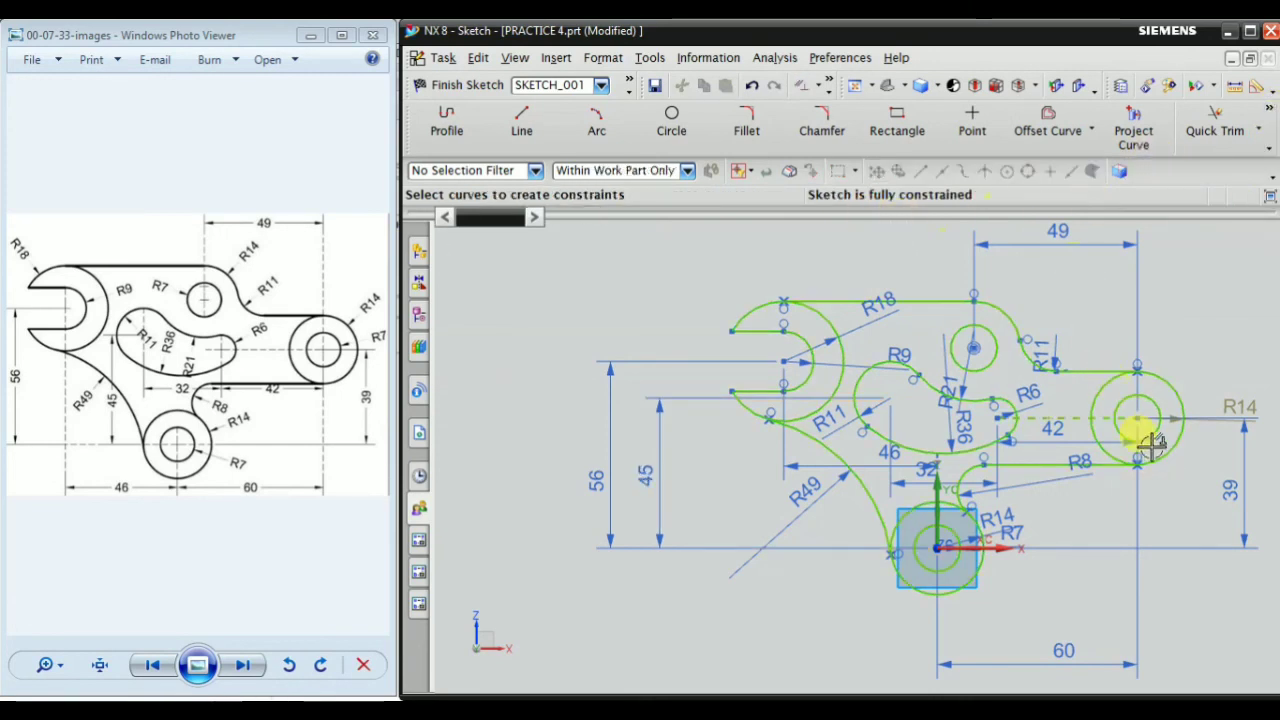
middle_click_drag(1158, 480, 1067, 463, "shift")
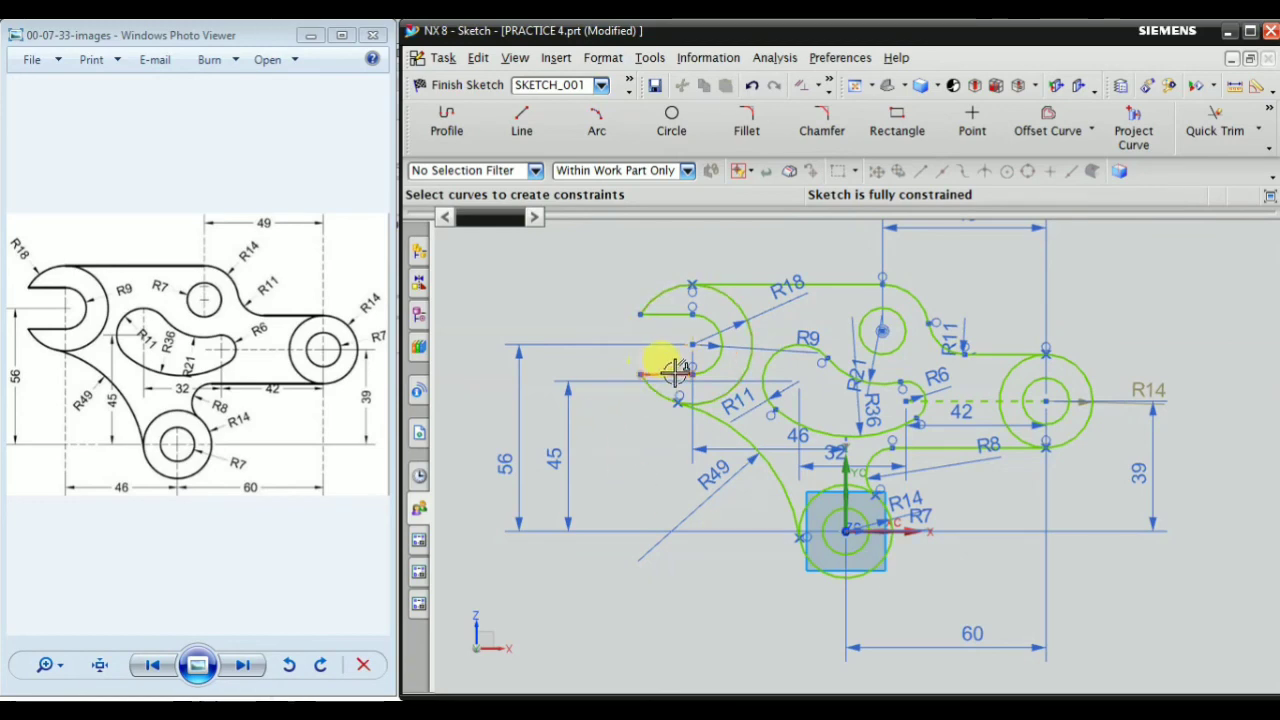
scroll(829, 520, "down", 2)
scroll(834, 520, "up", 1)
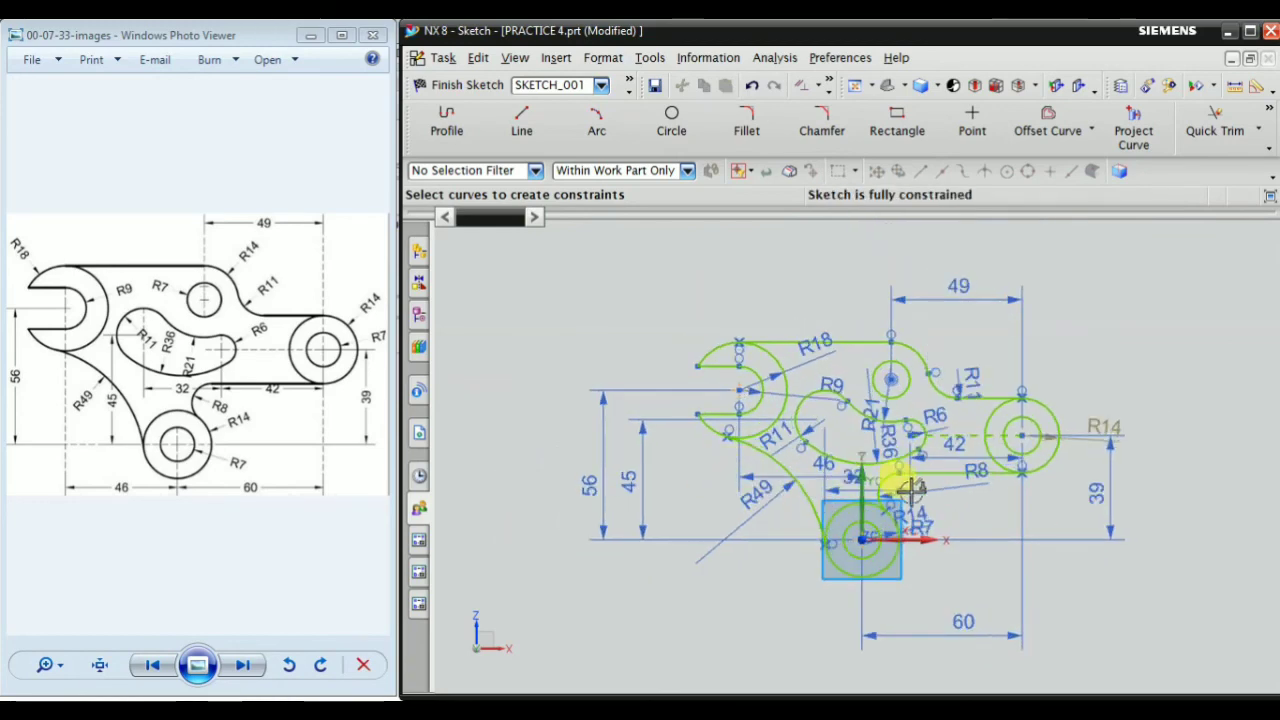
scroll(806, 371, "down", 2)
scroll(790, 366, "up", 3)
scroll(856, 432, "down", 1)
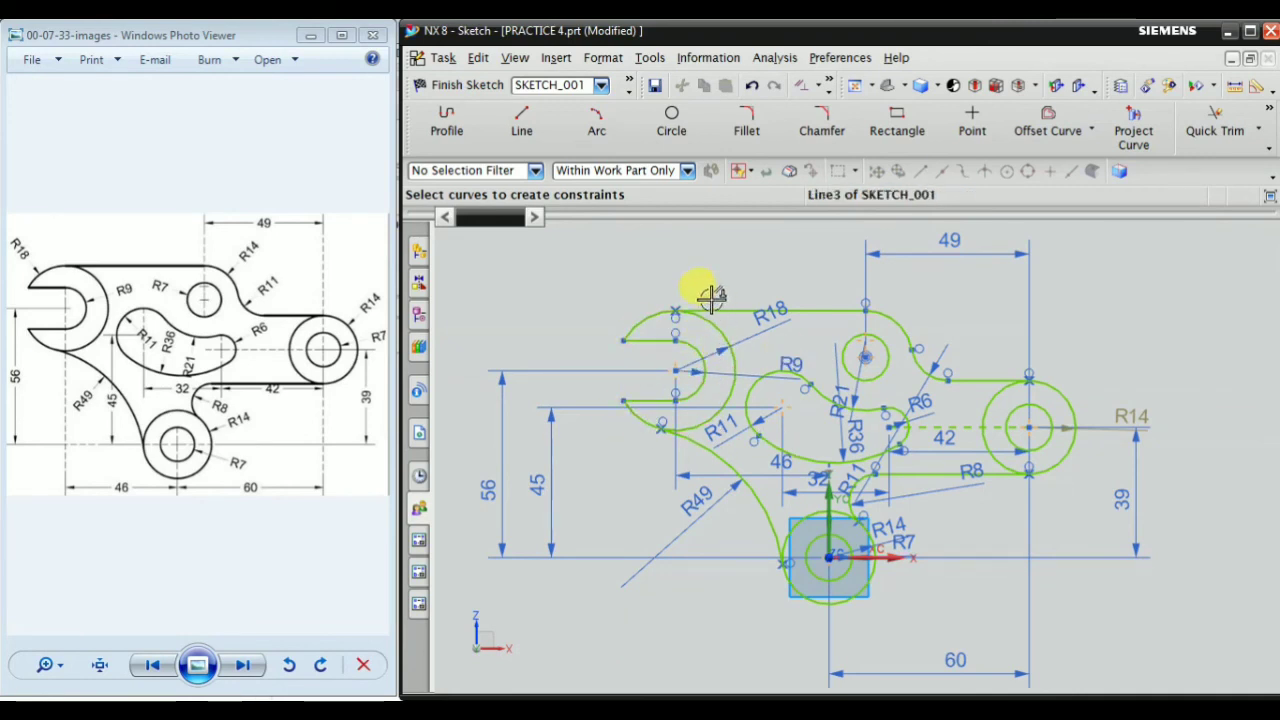
scroll(800, 410, "up", 1)
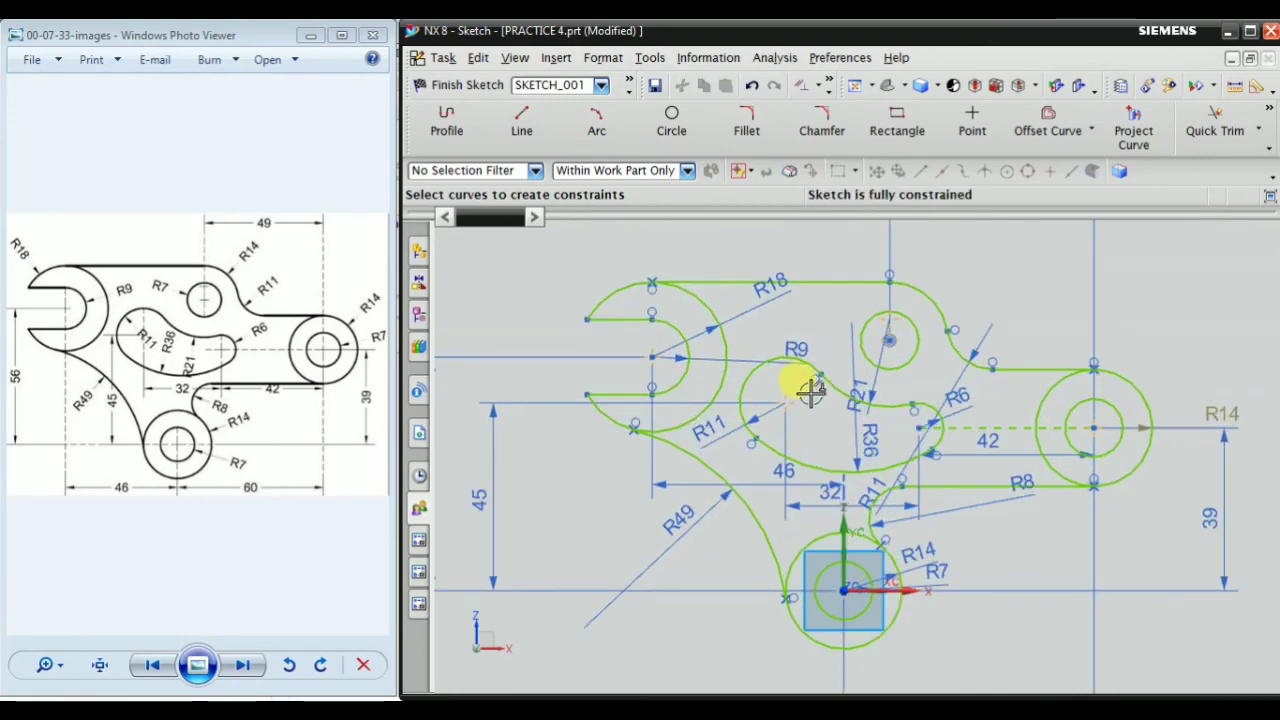
scroll(855, 410, "down", 1)
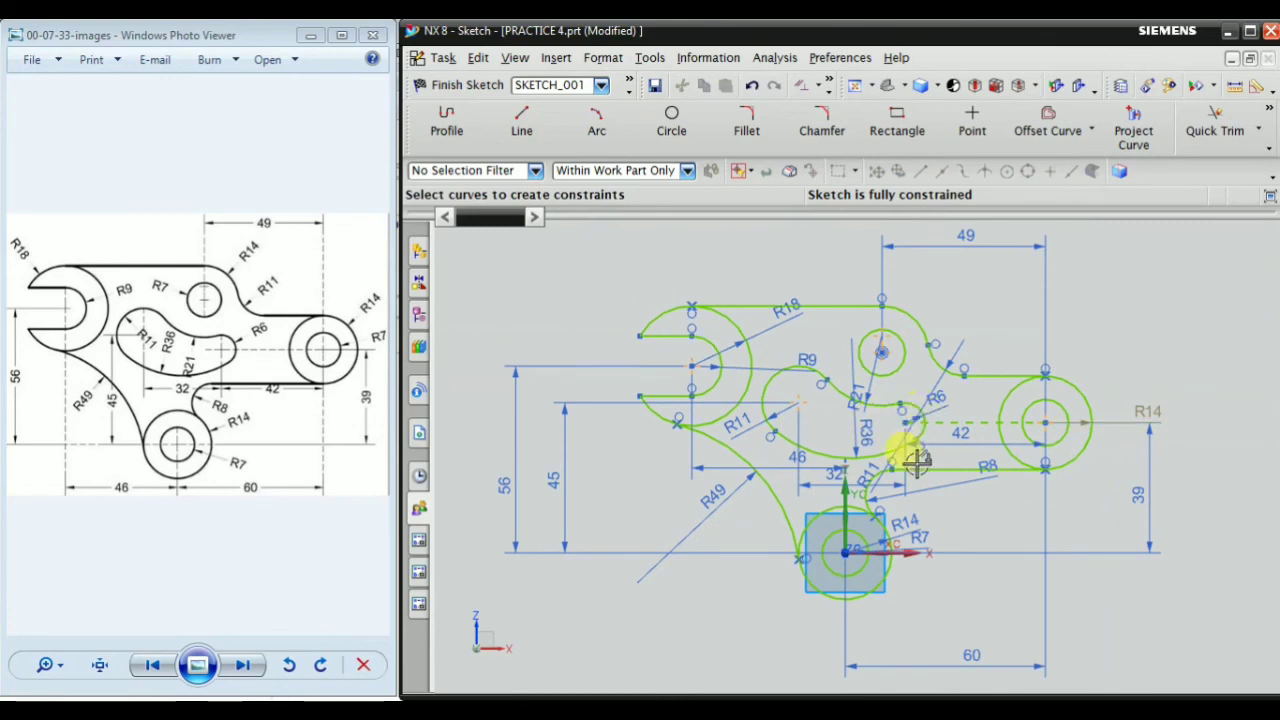
Finish the lever plate sketch and exit the sketch environment
scroll(905, 452, "up", 1)
scroll(920, 530, "down", 1)
scroll(970, 455, "up", 1)
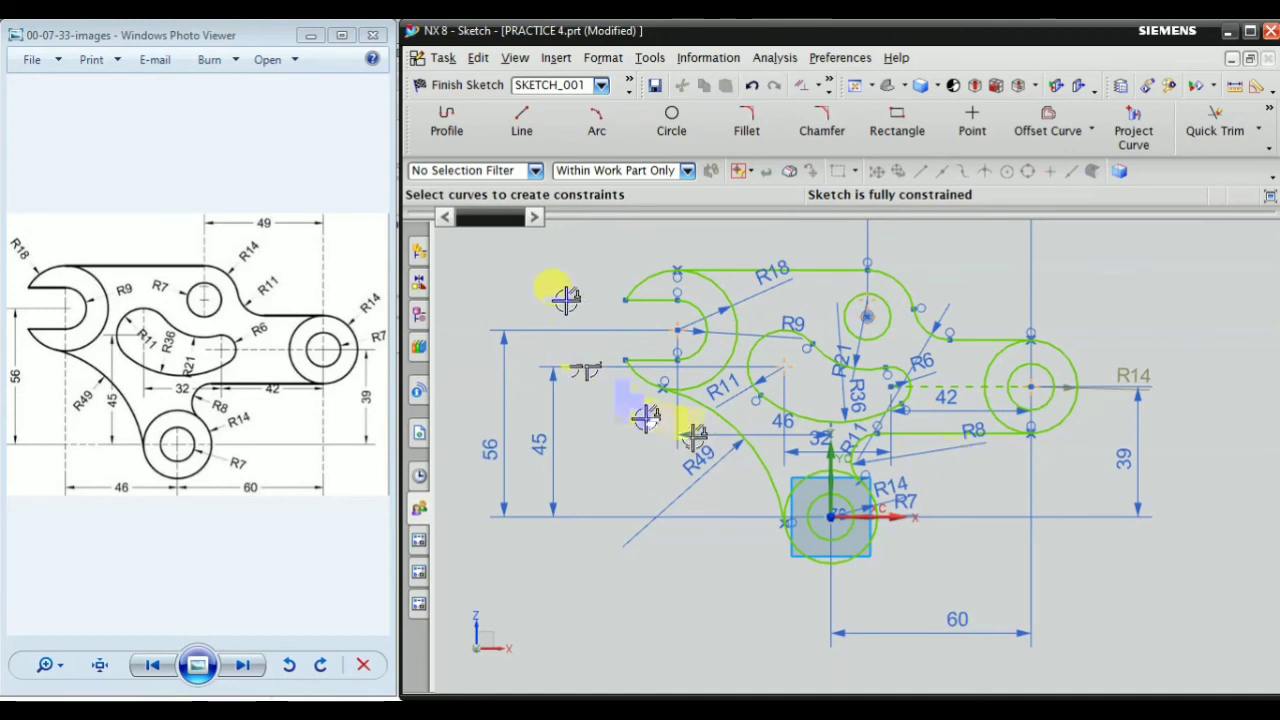
left_click(474, 88)
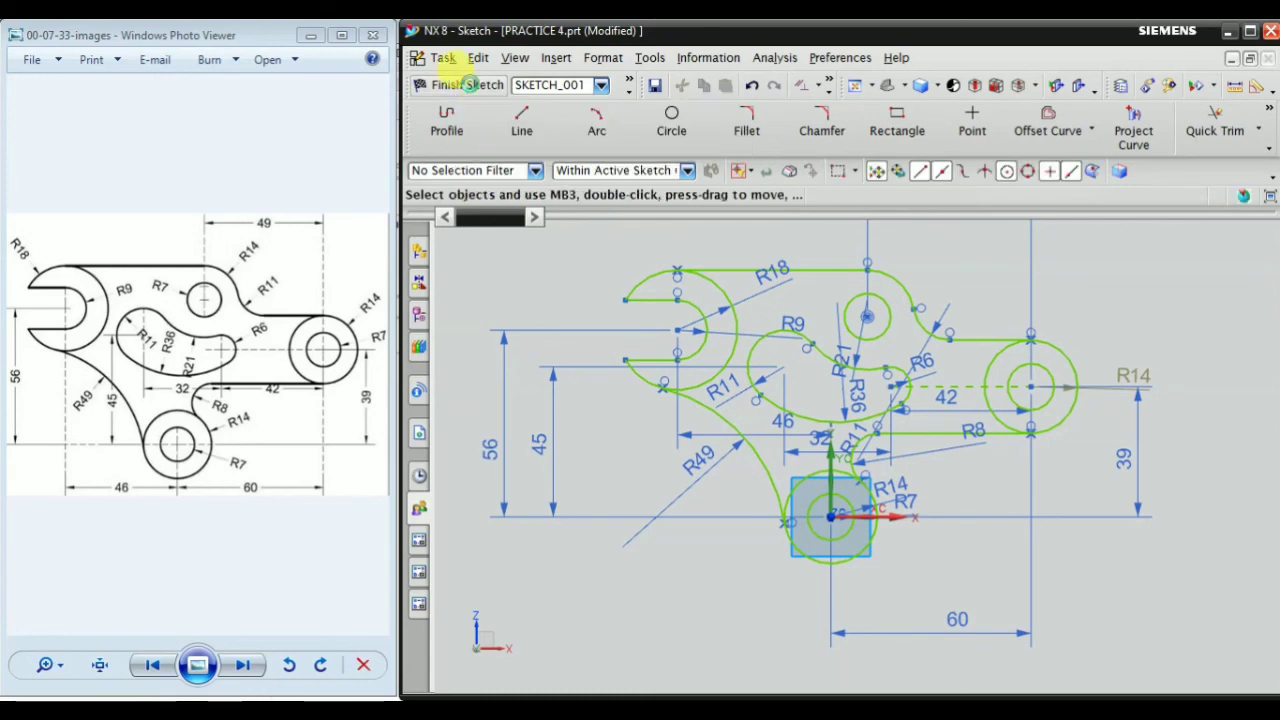